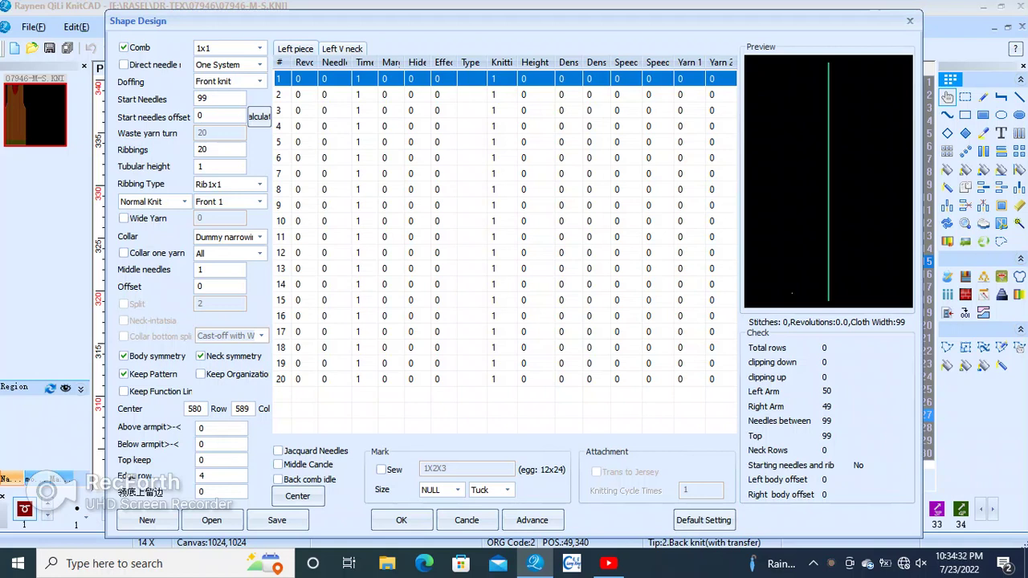
- Turn on Direct needle and give left-piece row 1 8 revolutions and 2 needles
left_click(298, 94)
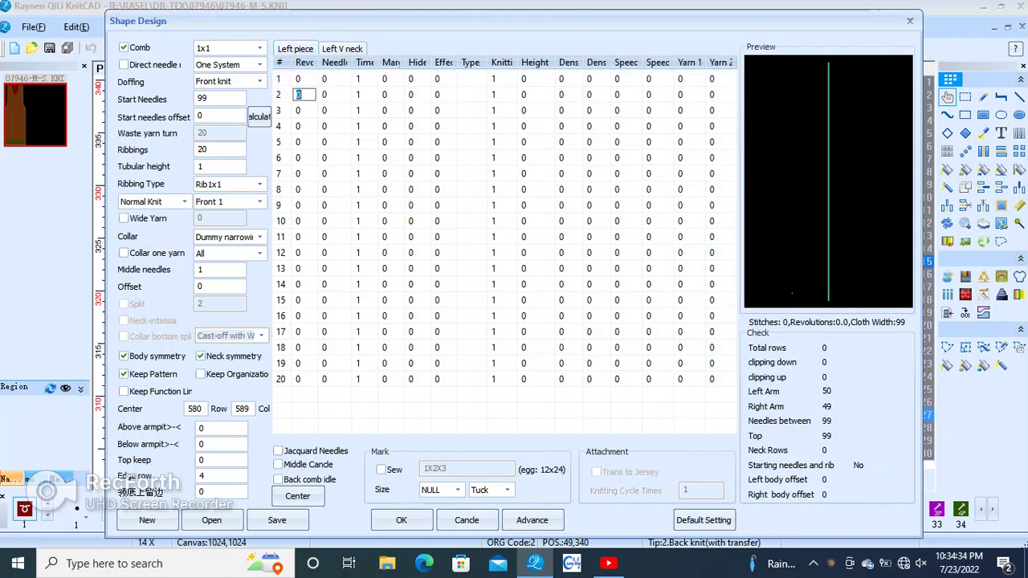
left_click(298, 78)
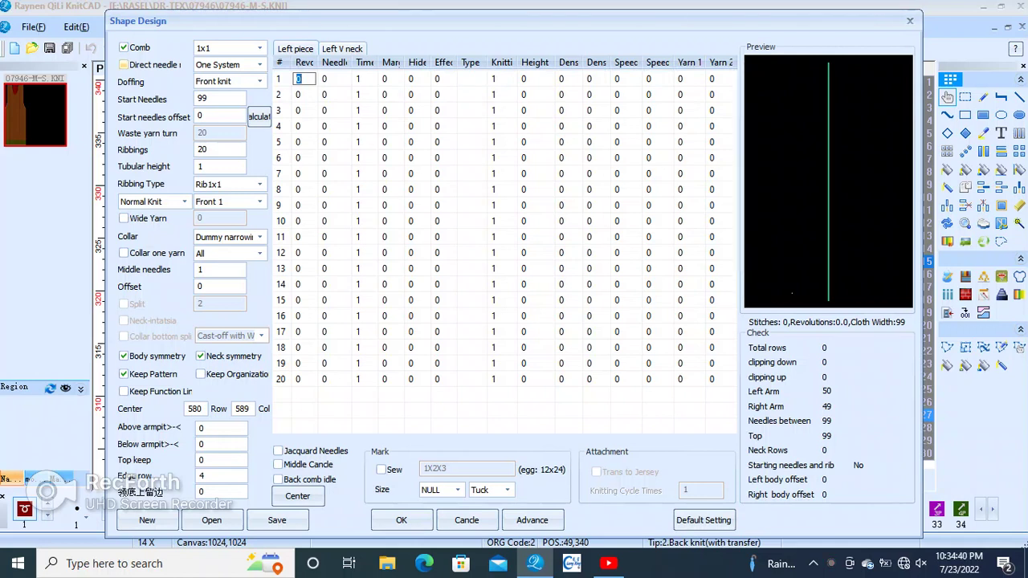
left_click(123, 64)
left_click(298, 78)
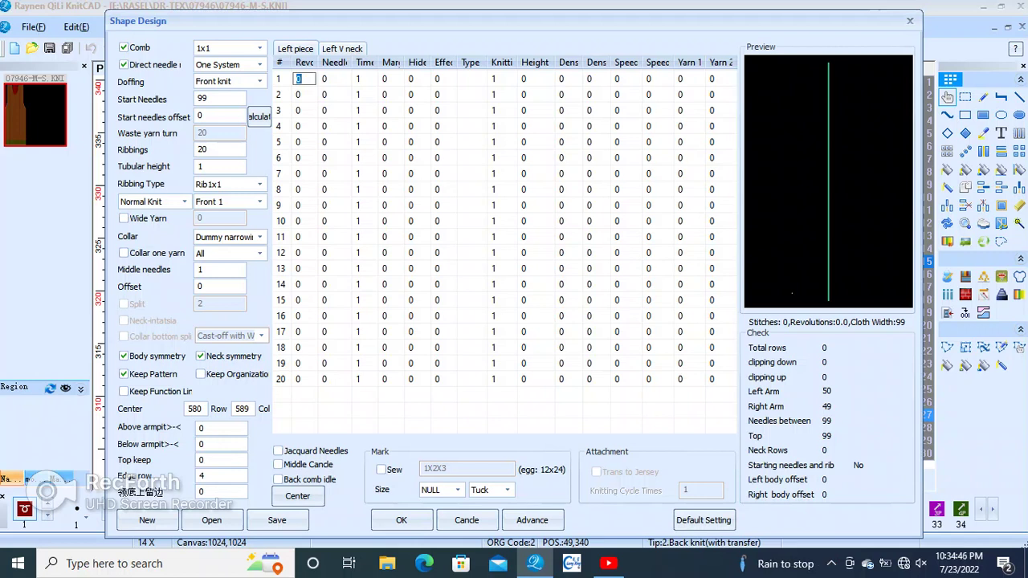
type("8")
left_click(334, 79)
type("2")
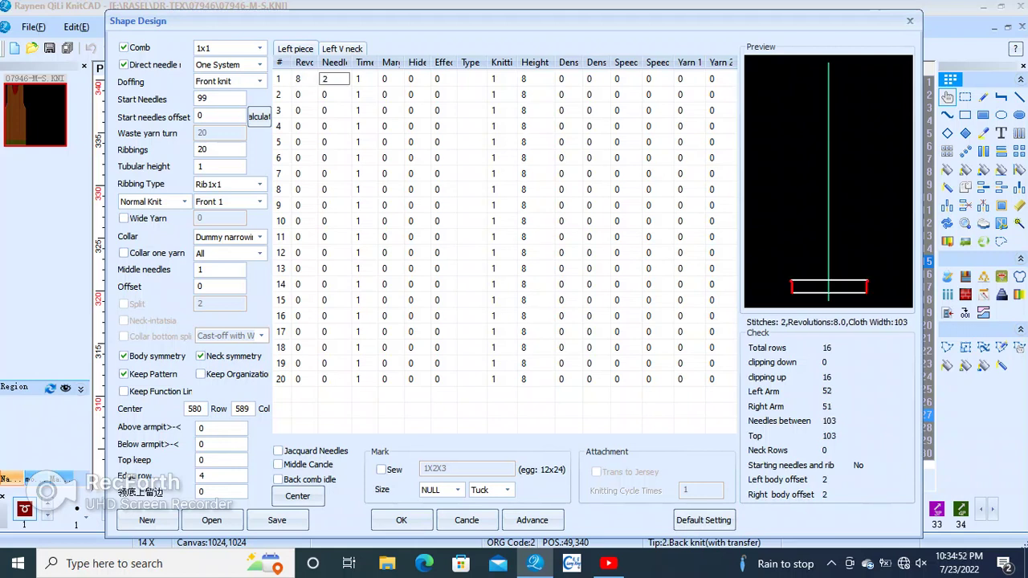
double_click(334, 78)
left_click(360, 79)
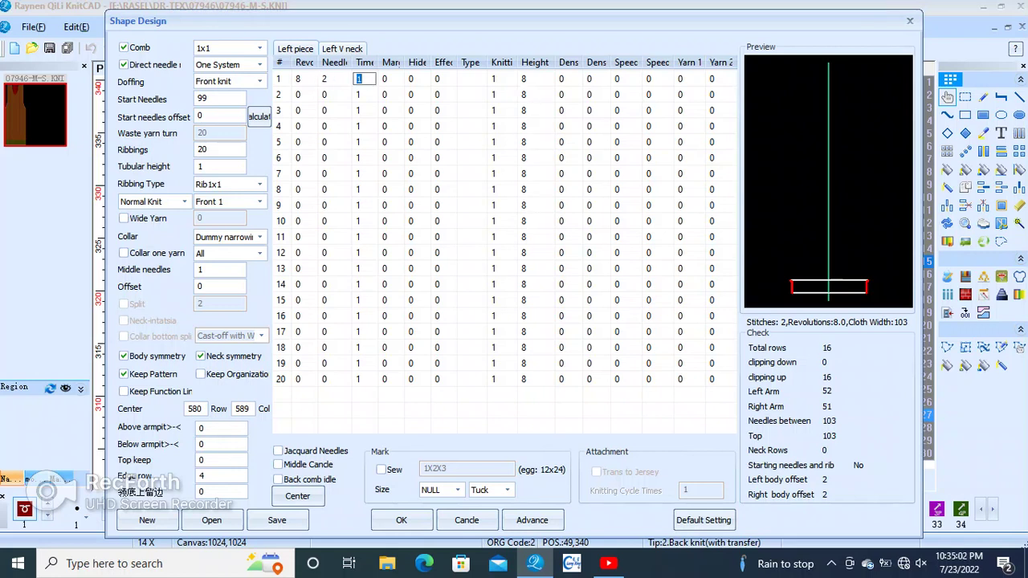
- Set row 1 to 7 times and row 2 to 10 revolutions, 2 needles, 6 times
type("7")
key("Down")
key("Left")
key("Left")
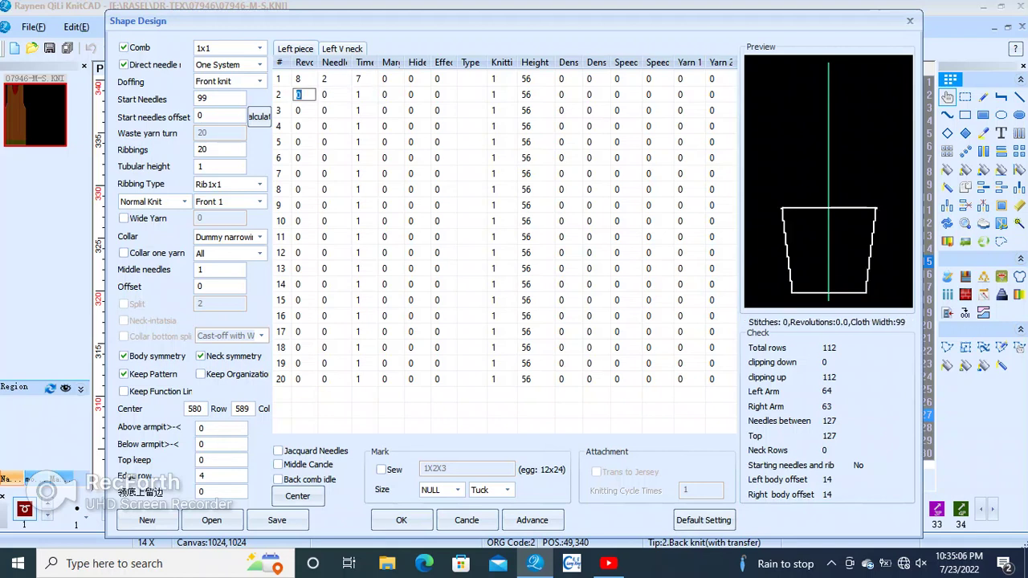
type("10")
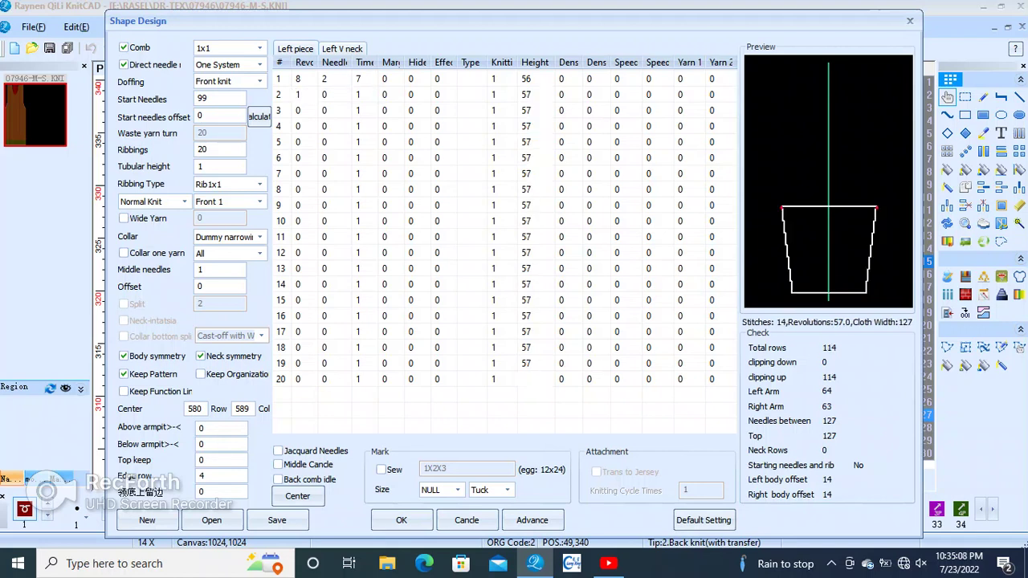
key("Right")
type("2")
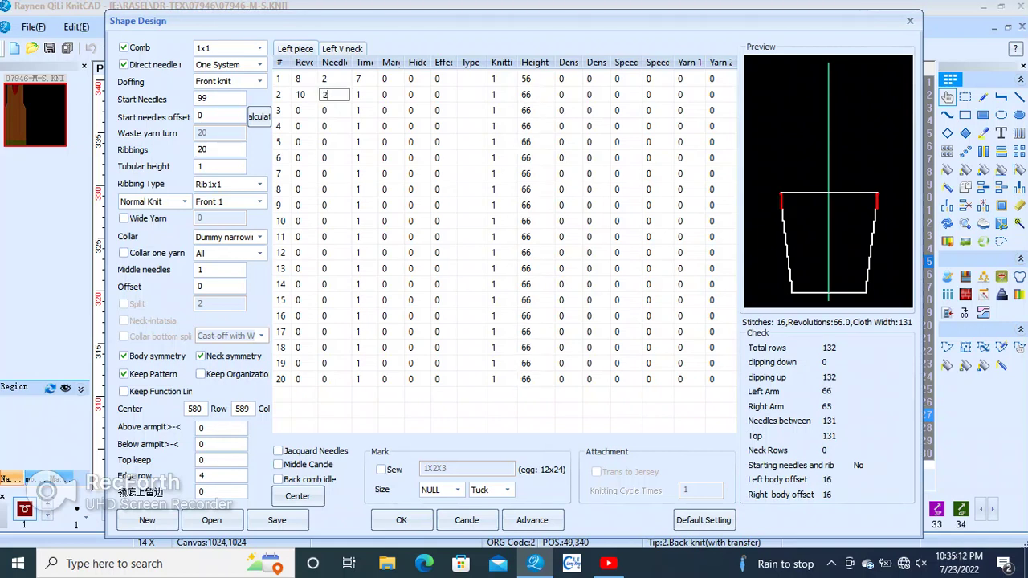
key("Right")
type("6")
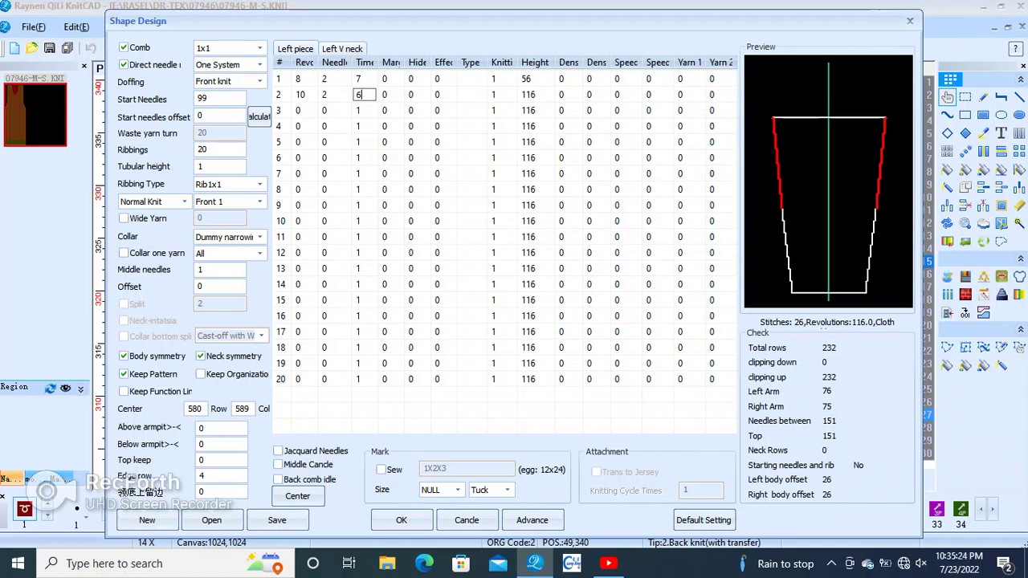
- Enter 19 revolutions for row 3
key("Down")
key("Left")
key("Left")
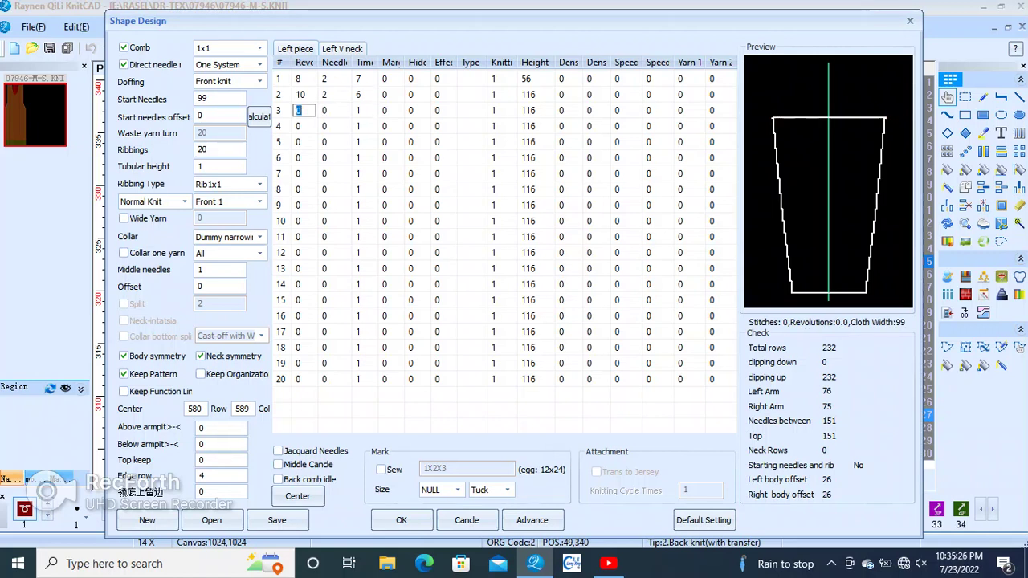
type("19")
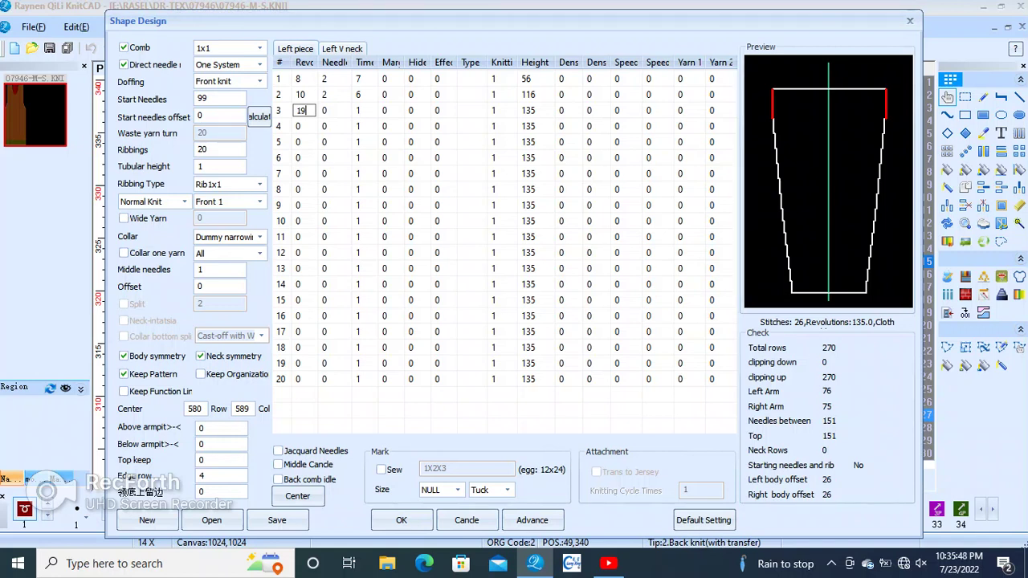
- Give row 3 -2 needles, 1 time and mark 5
key("Tab")
type("-")
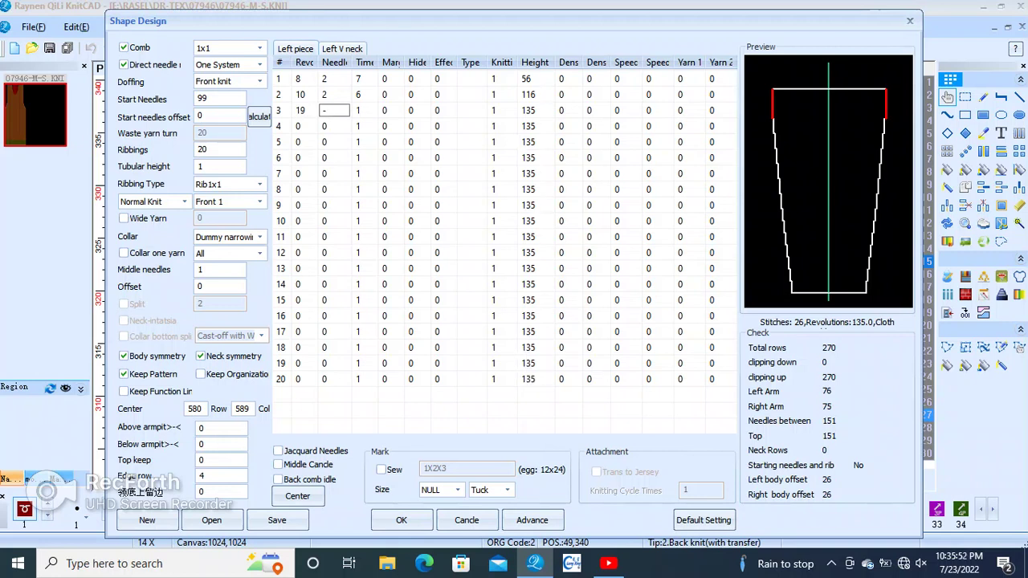
type("2")
key("Tab")
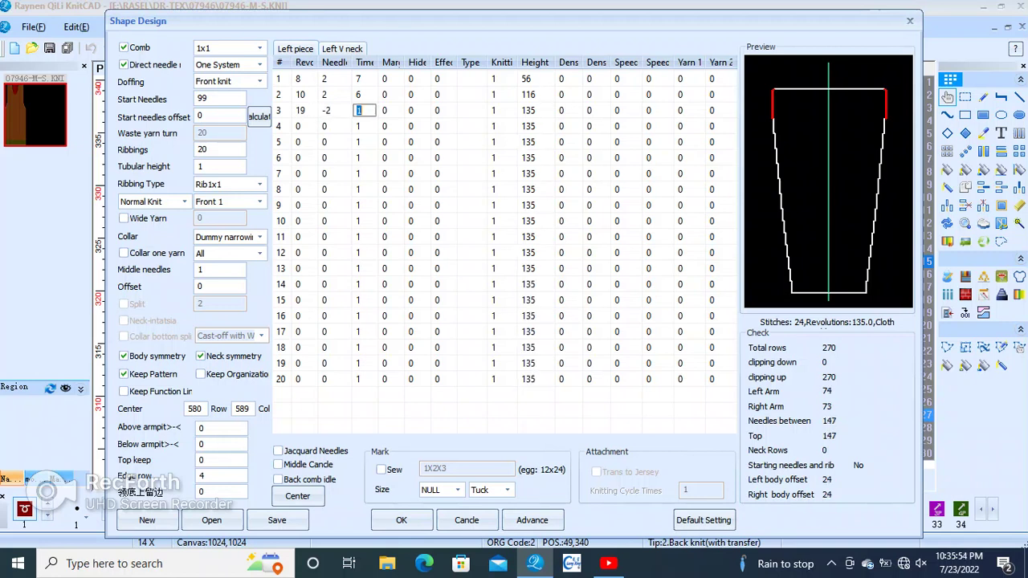
type("1")
key("Tab")
type("5")
key("Down")
- Fill row 4 with 3 revolutions, -2 needles, 3 times and mark 5
key("Left")
key("Left")
key("Left")
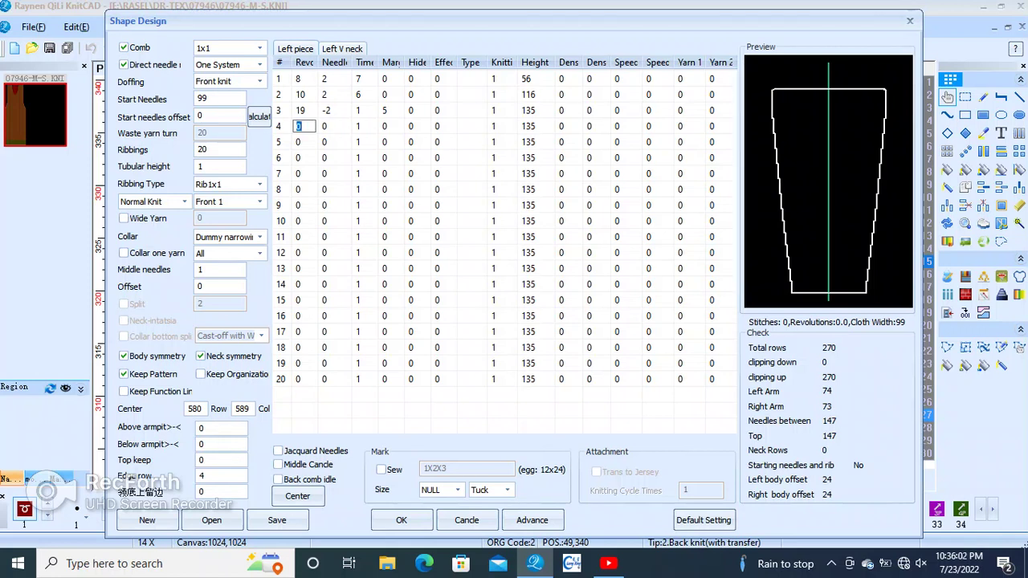
type("3")
key("Right")
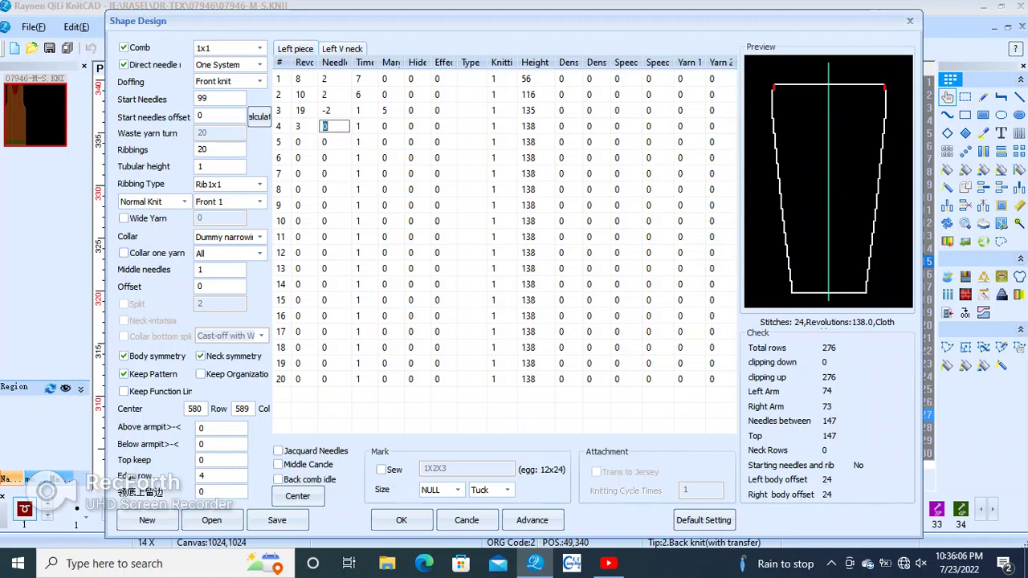
type("-2")
key("Right")
type("3")
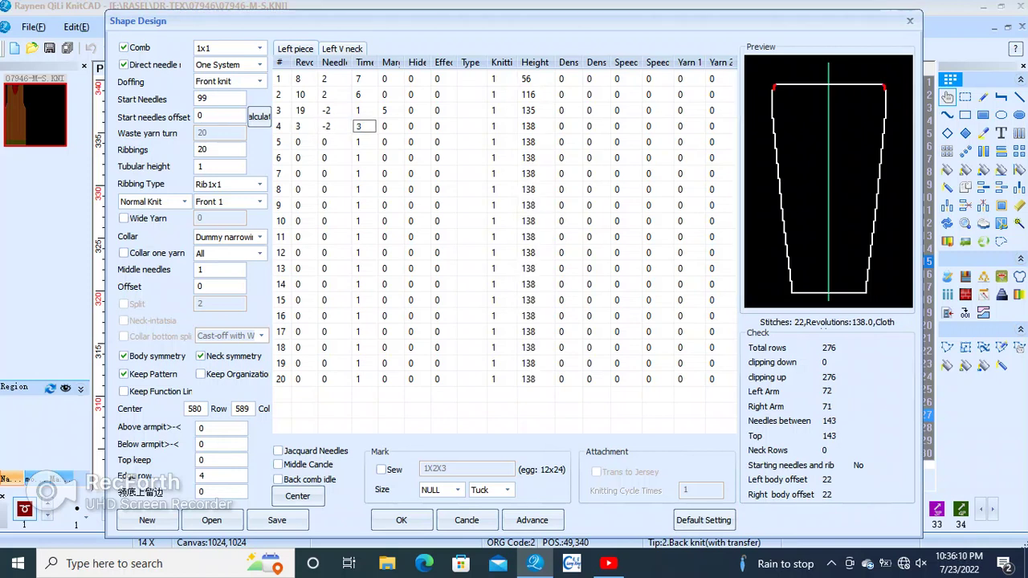
key("Right")
type("5")
key("Down")
key("Left")
key("Left")
key("Left")
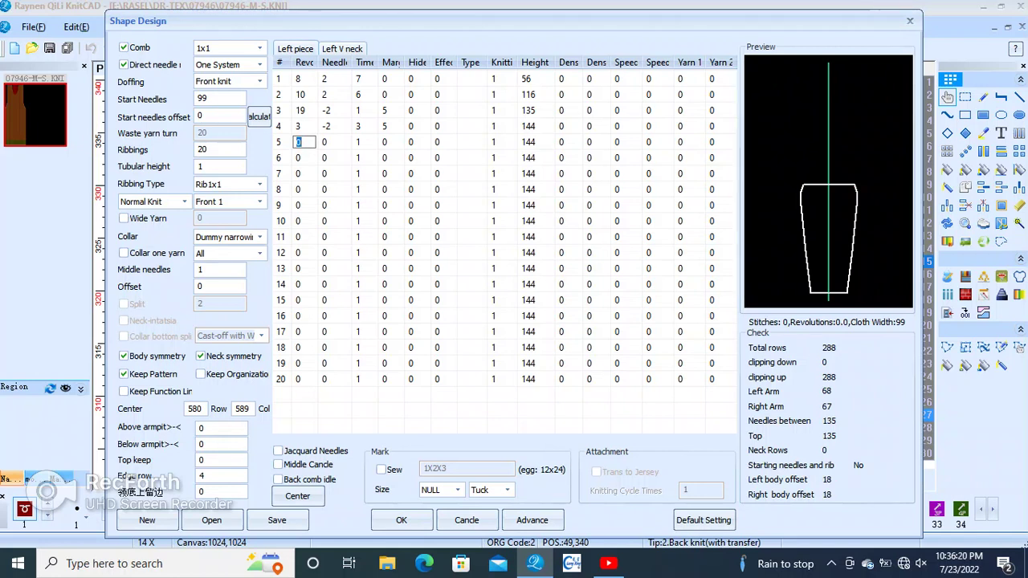
- Set row 5 to 2 revolutions, -2 needles, 17 times, mark 5
type("2")
key("Tab")
type("-2")
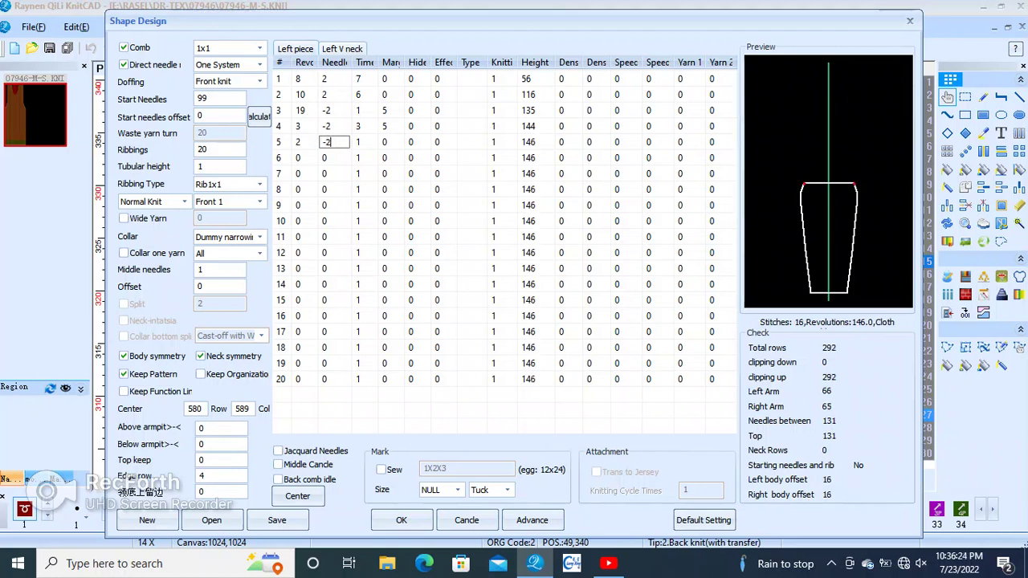
key("Tab")
type("17")
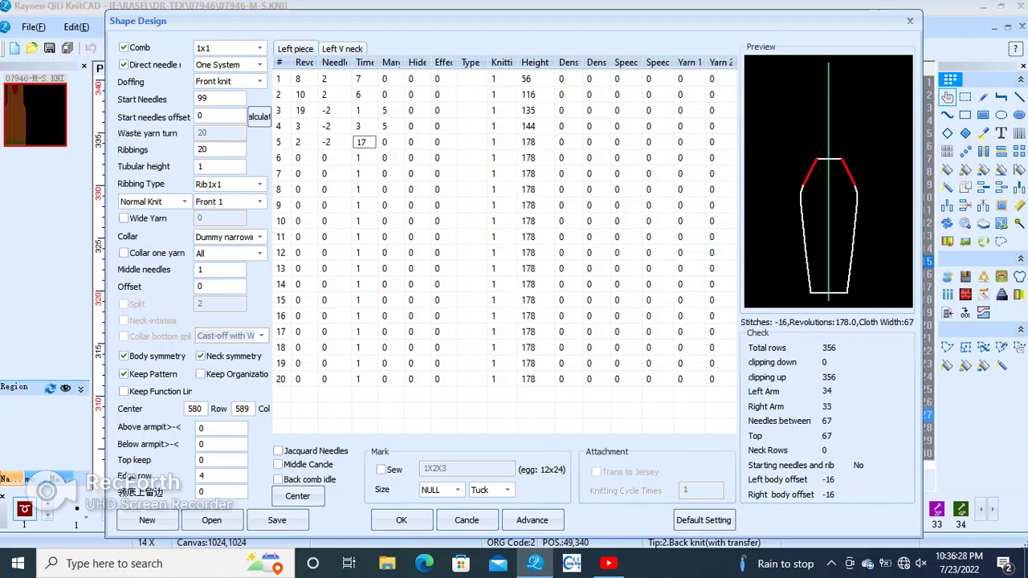
key("Tab")
type("5")
key("Down")
- Set row 6 to 1 revolution, -2 needles, 4 times, mark 5
key("Left")
key("Left")
key("Left")
type("1")
key("Tab")
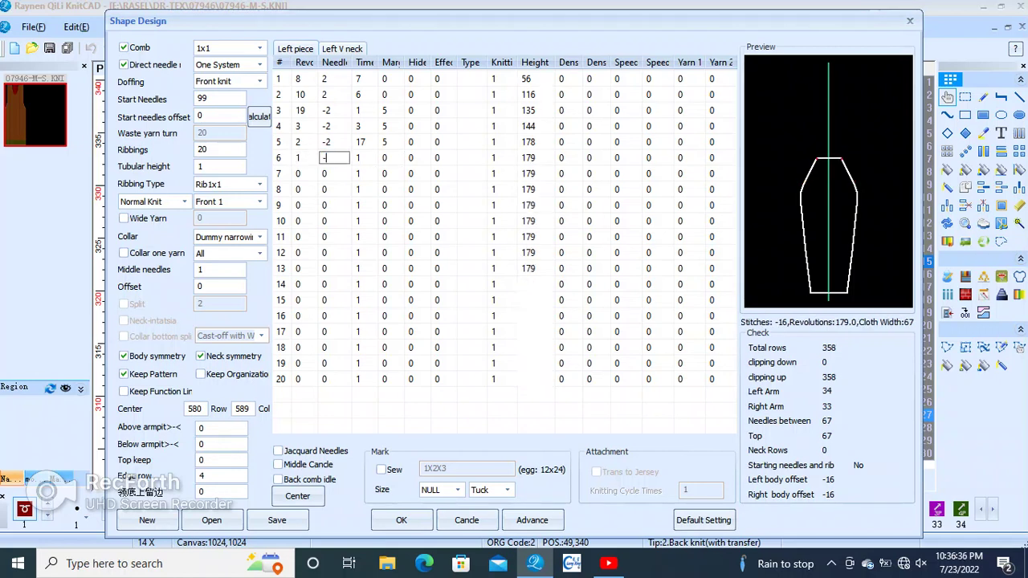
type("-2")
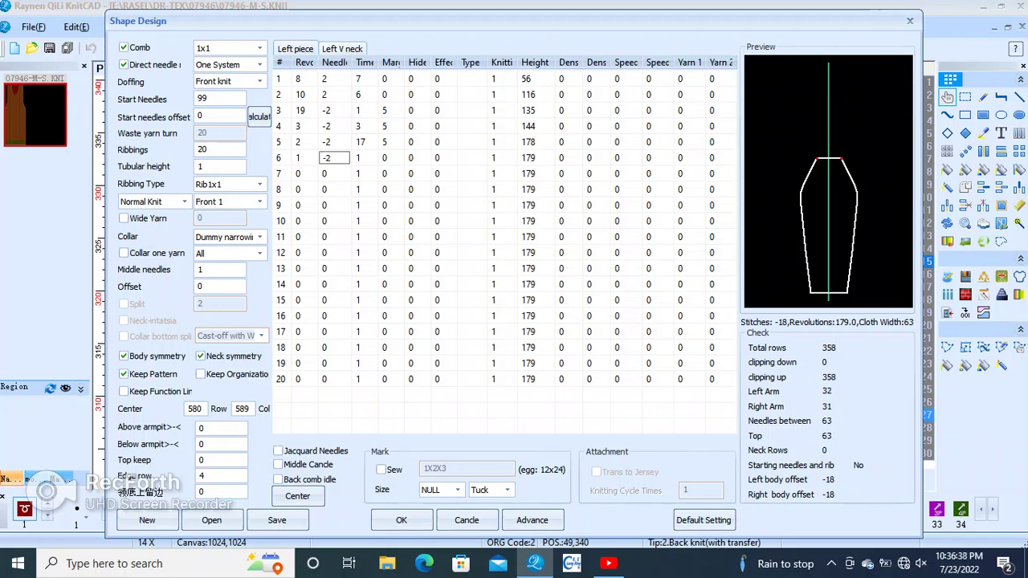
key("Tab")
type("4")
key("Tab")
type("5")
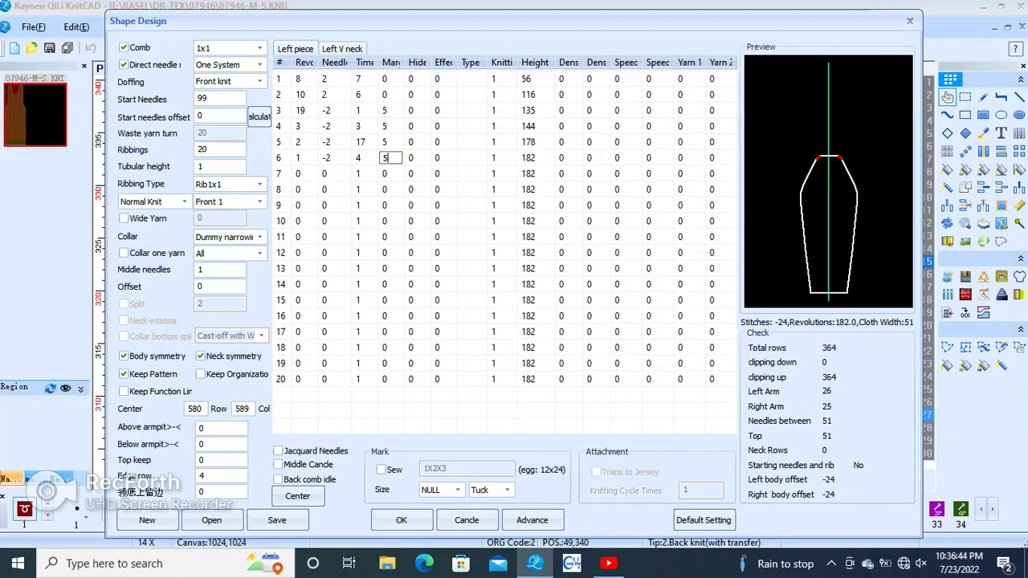
key("Down")
- Enter 1 revolution for row 7
key("Left")
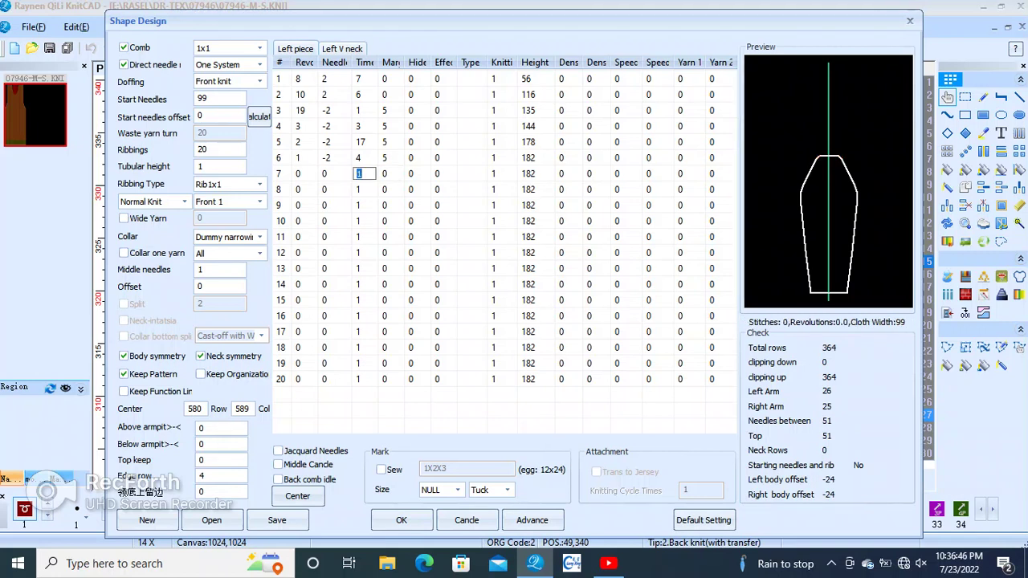
key("Left")
key("Left")
type("1")
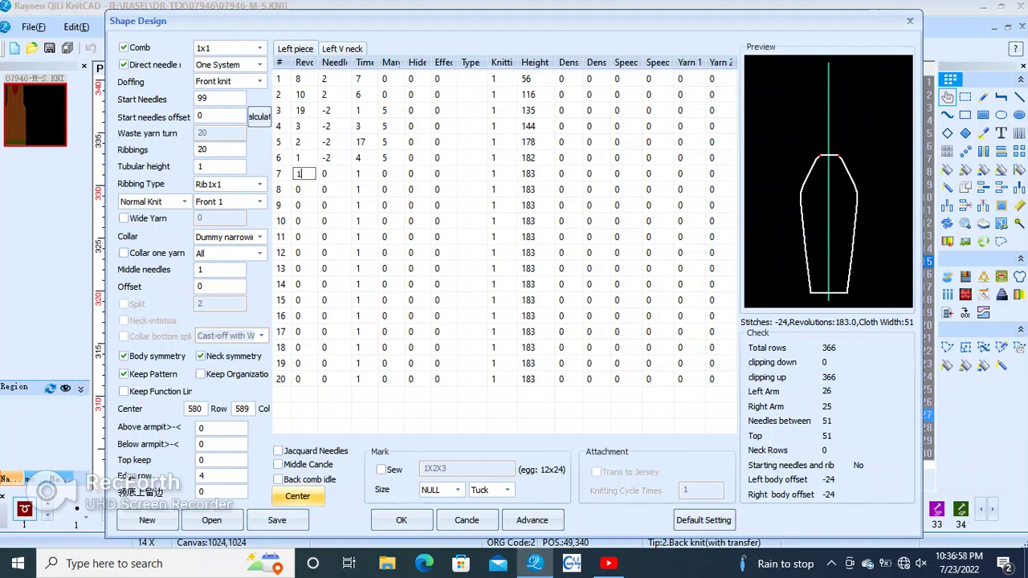
- Generate the tapered body outline on the canvas and zoom out to view it
left_click(297, 495)
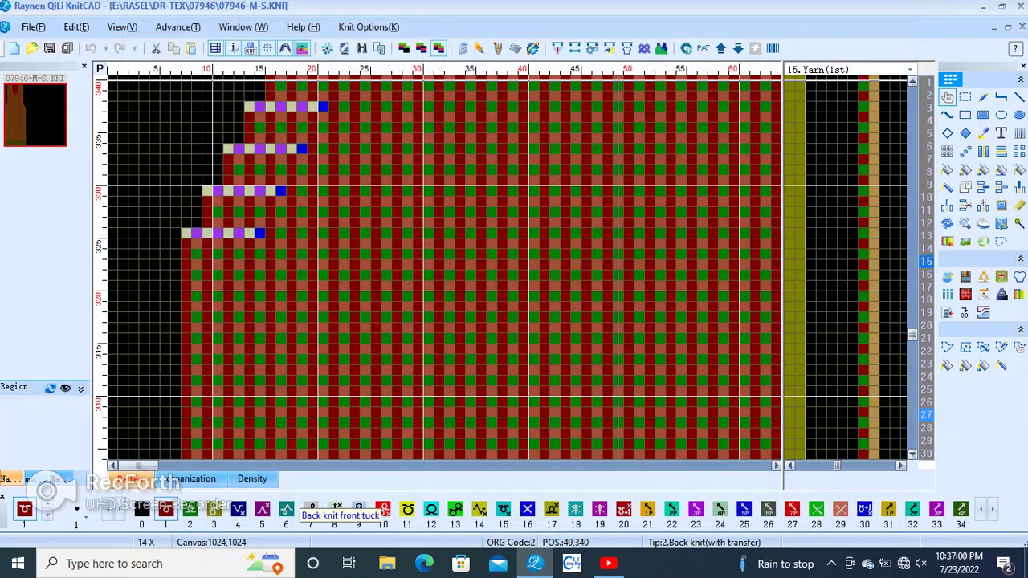
scroll(394, 337, "down", 2)
scroll(394, 338, "down", 2)
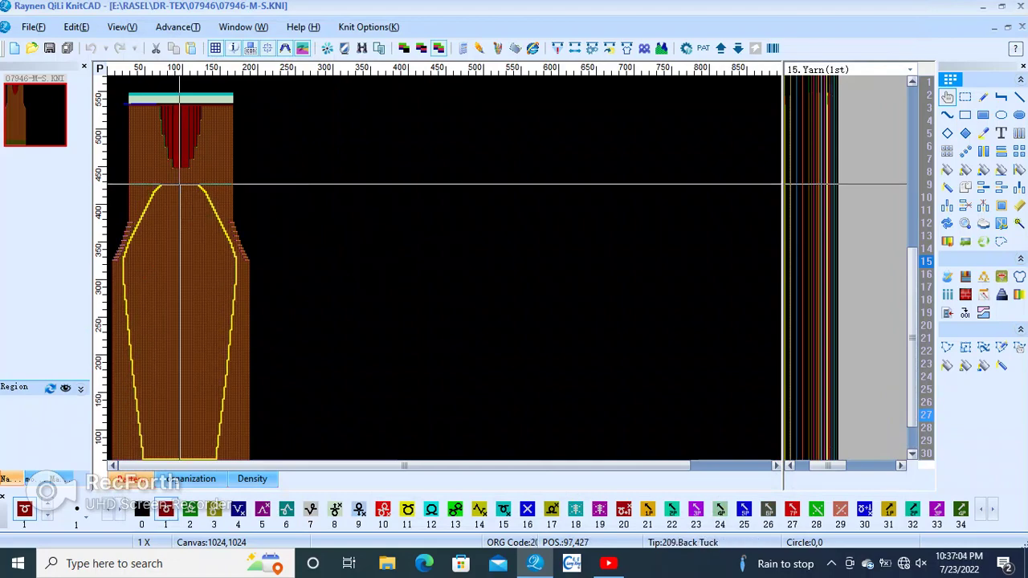
- Add a vertical centre line inside the outline and reopen Shape Design
left_click(179, 185)
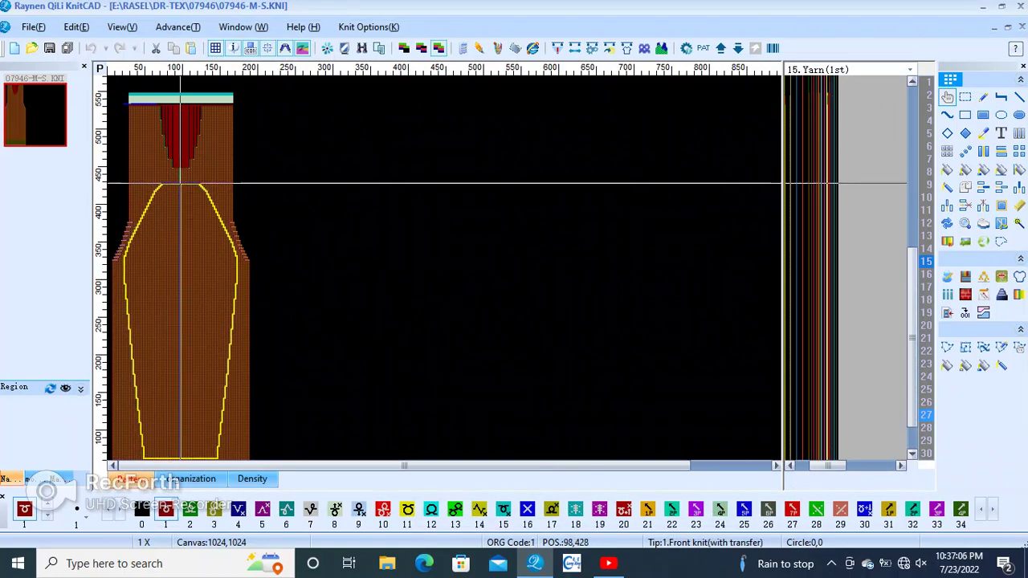
scroll(179, 309, "up", 1)
scroll(229, 312, "up", 2)
scroll(230, 313, "down", 2)
scroll(379, 267, "up", 1)
scroll(379, 267, "up", 1)
scroll(401, 268, "up", 2)
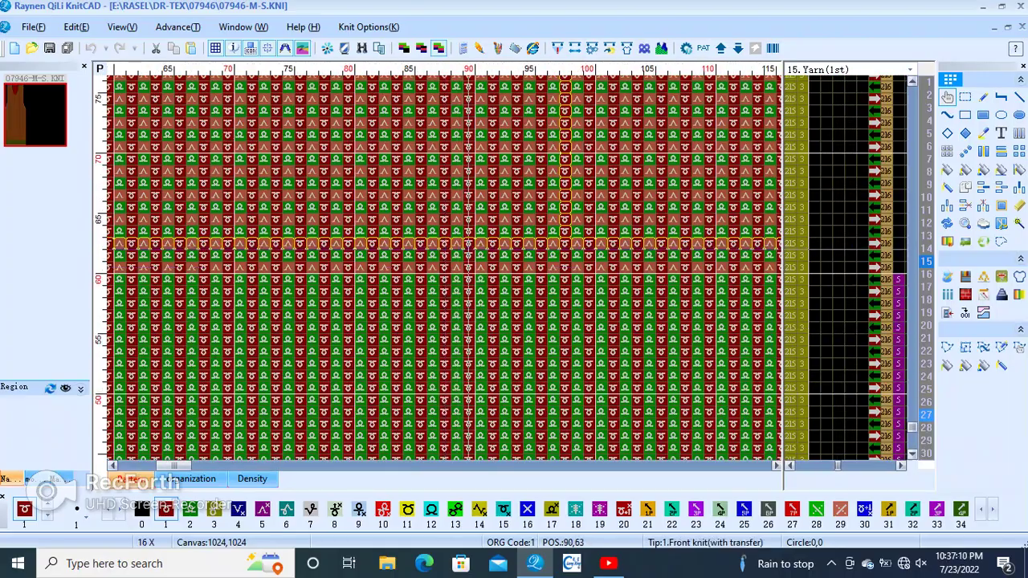
scroll(446, 267, "down", 1)
scroll(446, 267, "down", 2)
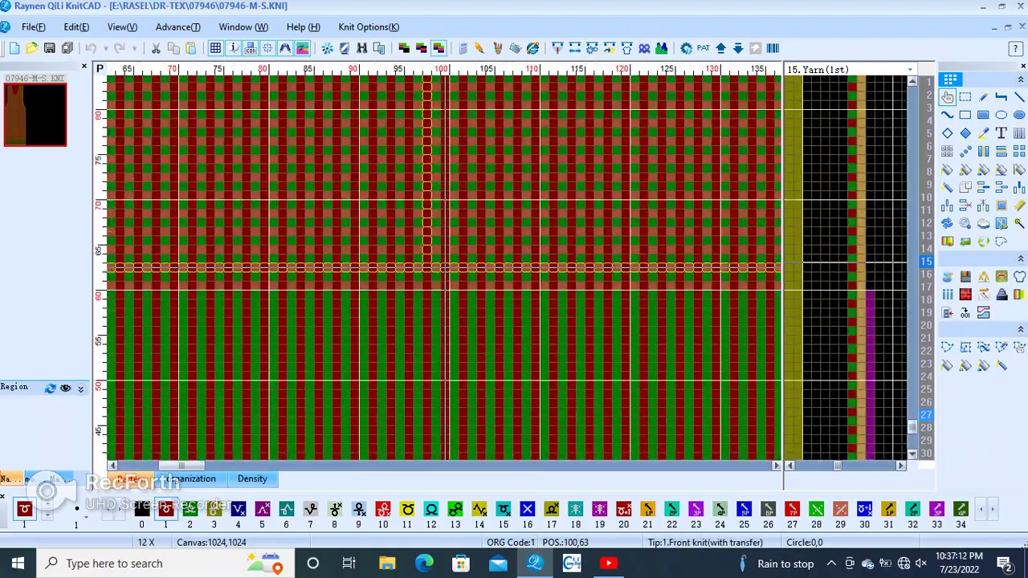
scroll(177, 417, "down", 2)
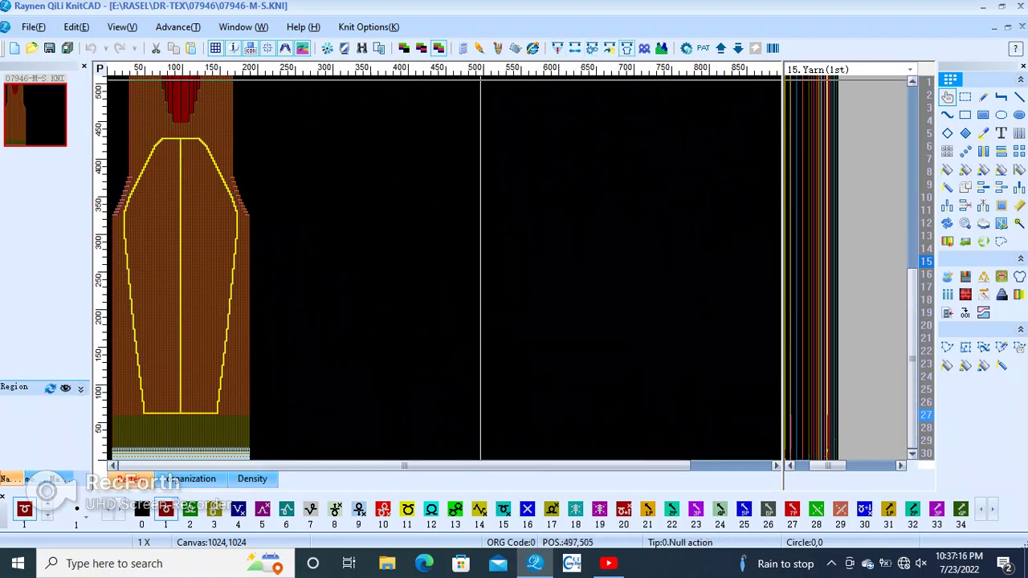
left_click(627, 49)
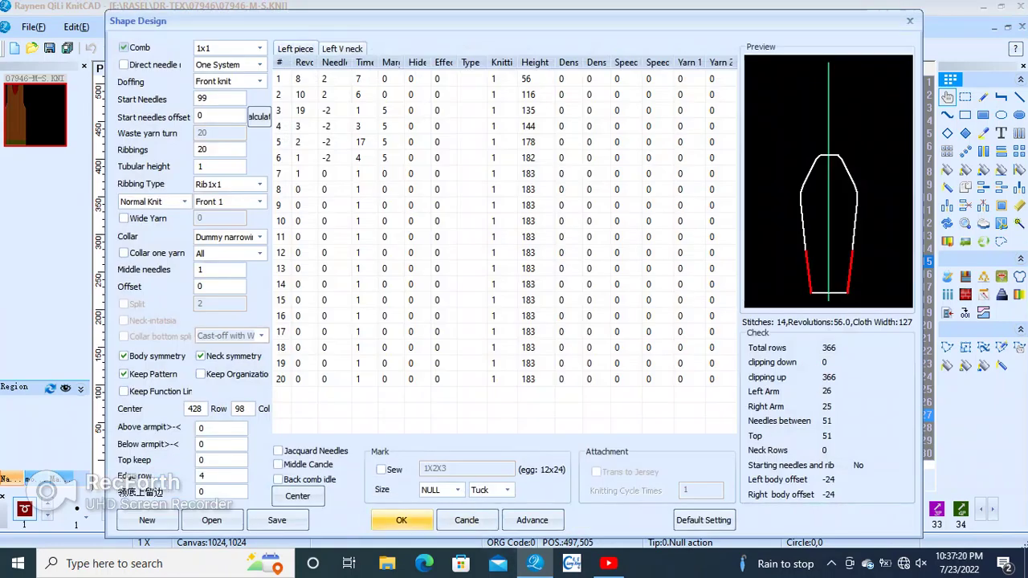
- Regenerate the panel, zoom into its rib and stitch rows, then return to 1X
left_click(400, 520)
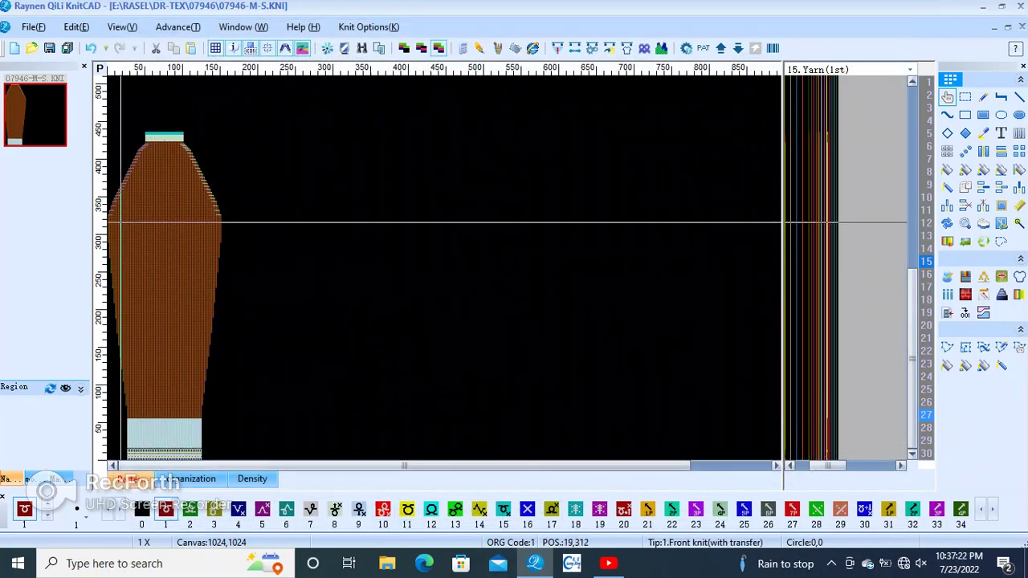
scroll(120, 267, "up", 2)
scroll(122, 271, "up", 1)
scroll(221, 269, "up", 1)
scroll(221, 266, "down", 2)
scroll(180, 267, "down", 1)
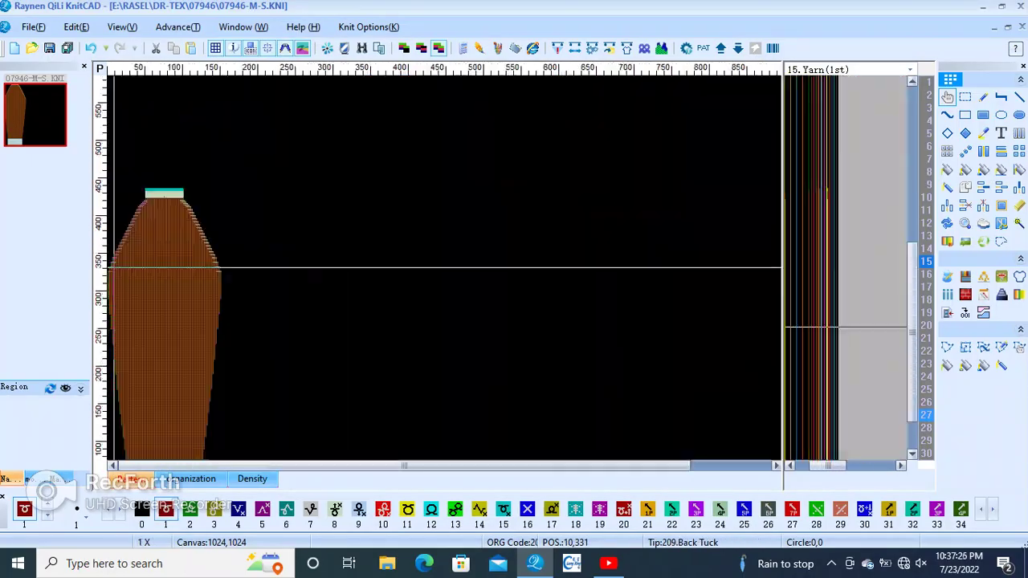
scroll(180, 458, "down", 1)
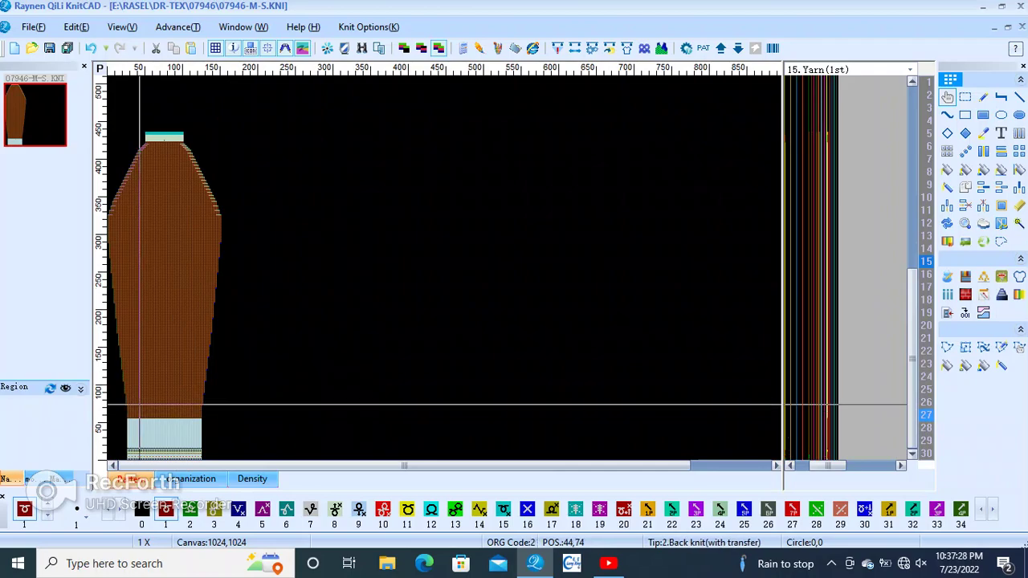
scroll(141, 388, "up", 1)
scroll(141, 388, "up", 1)
scroll(241, 337, "up", 1)
scroll(386, 289, "up", 1)
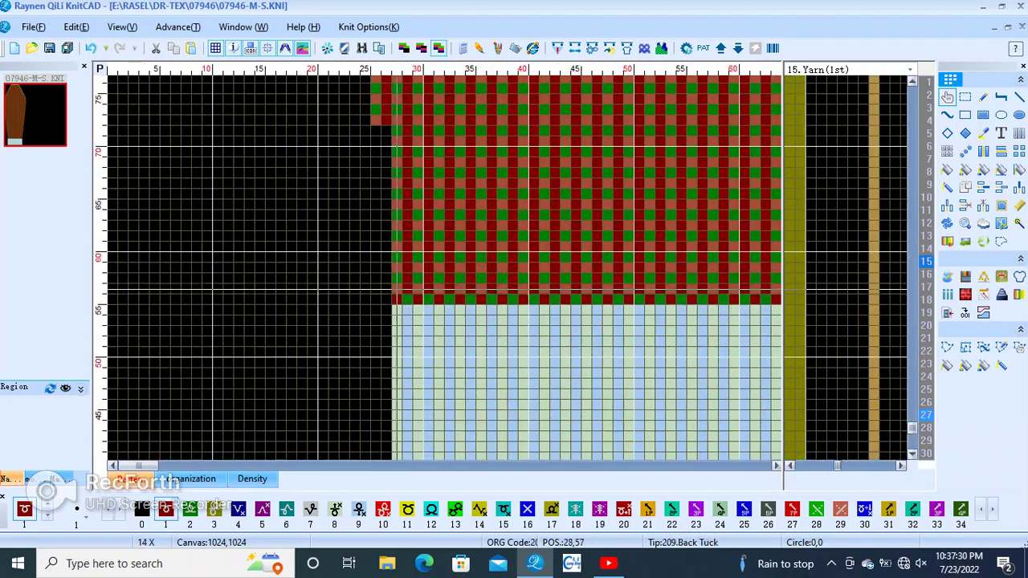
scroll(396, 278, "up", 1)
scroll(417, 273, "up", 1)
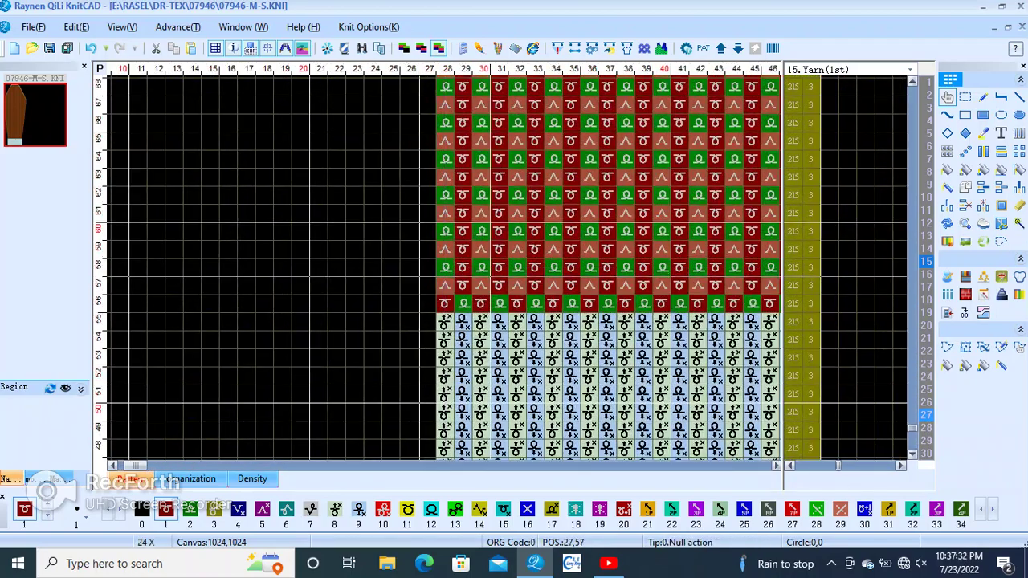
scroll(446, 268, "up", 1)
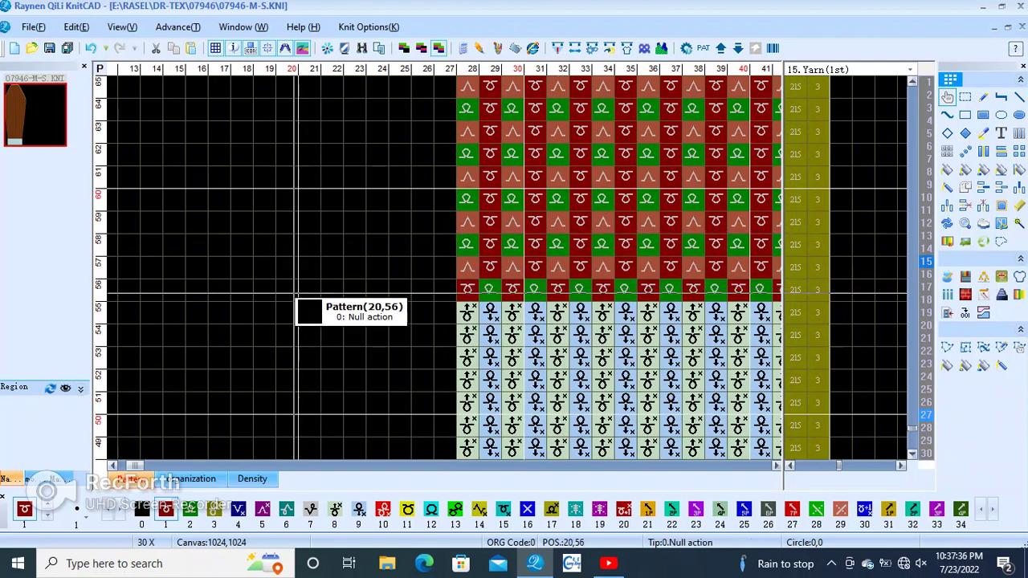
scroll(298, 296, "down", 1)
scroll(448, 269, "down", 3)
scroll(161, 297, "down", 3)
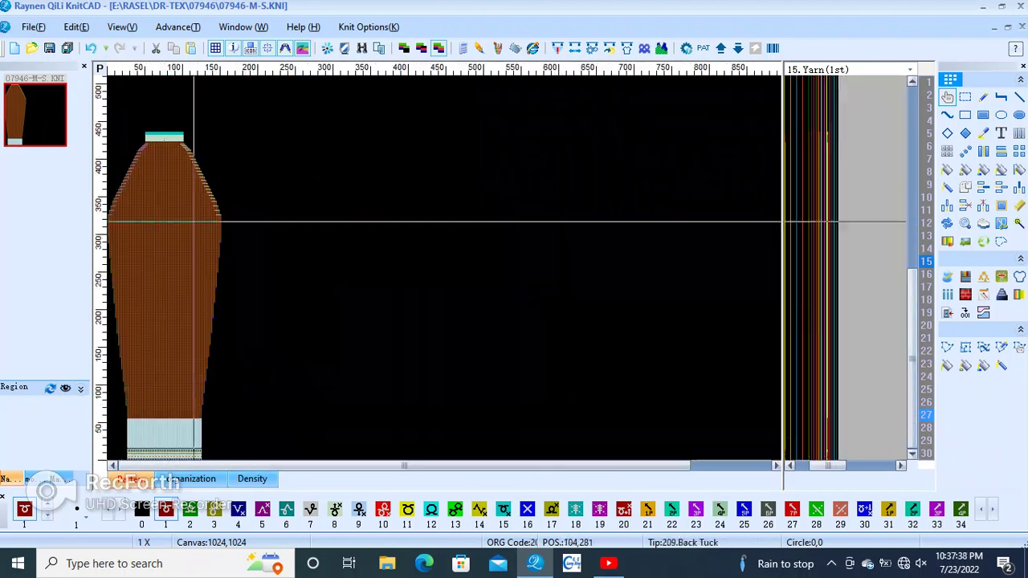
scroll(434, 446, "up", 3)
scroll(434, 447, "up", 1)
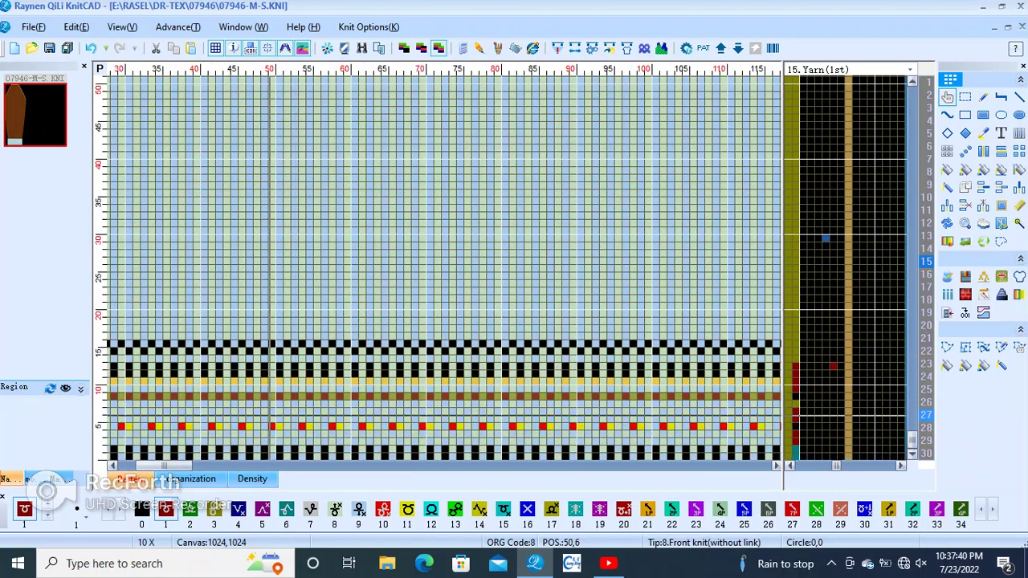
scroll(442, 425, "up", 1)
scroll(448, 399, "up", 1)
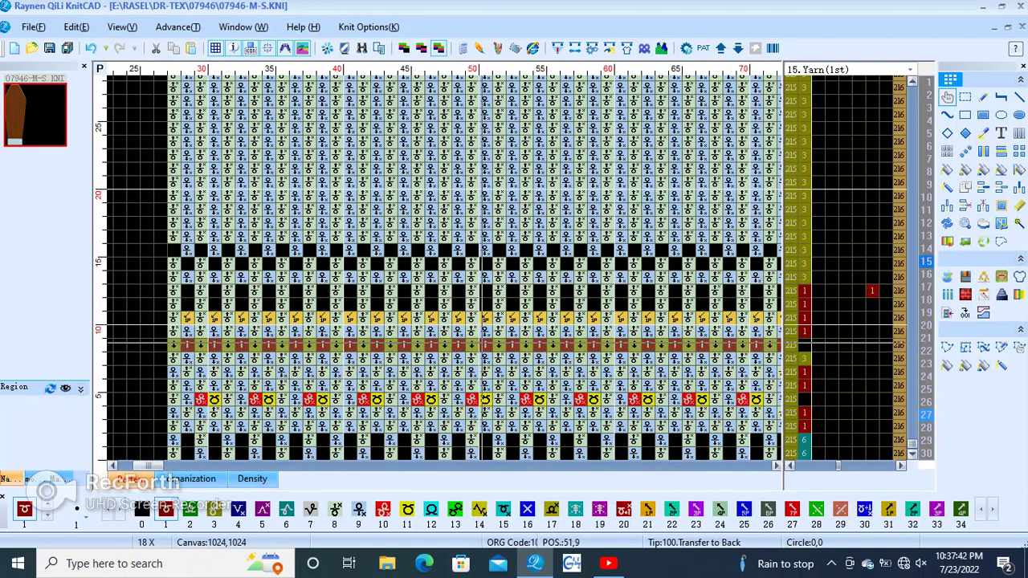
mouse_move(498, 332)
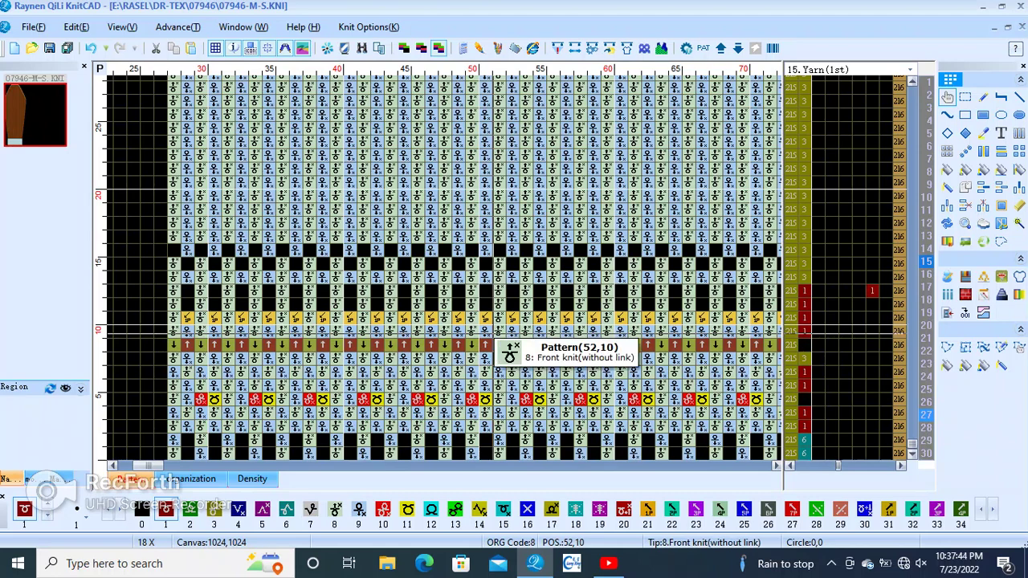
scroll(495, 344, "down", 4)
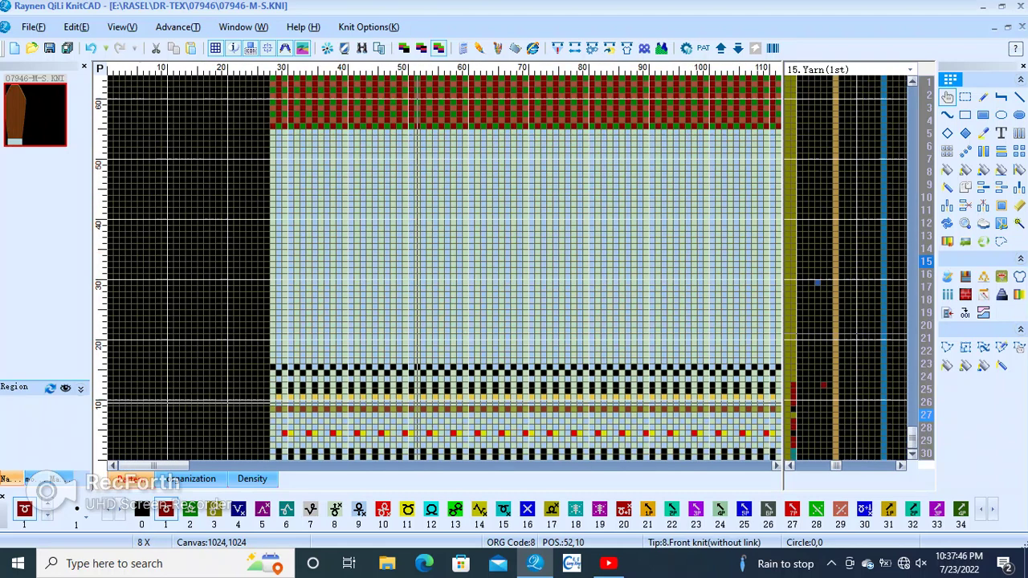
scroll(417, 408, "down", 3)
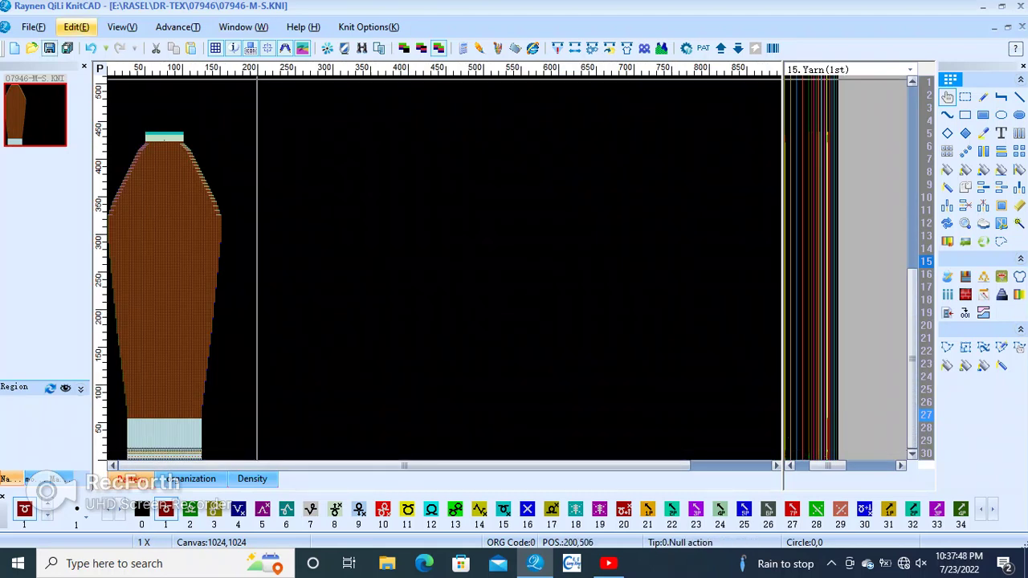
- Undo the previous generation and reopen Shape Design, leaving the comb at 1x1
left_click(91, 48)
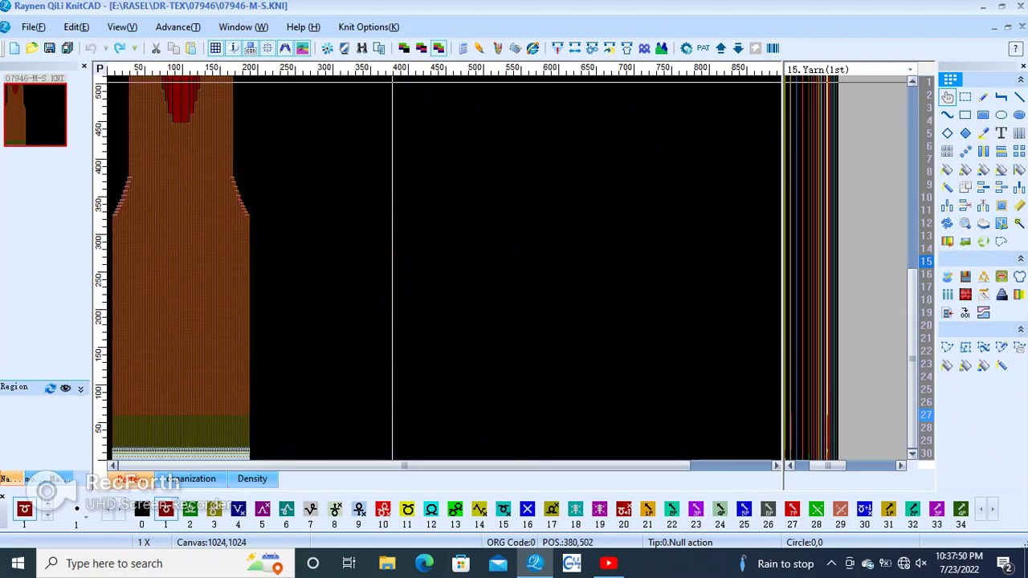
left_click(626, 48)
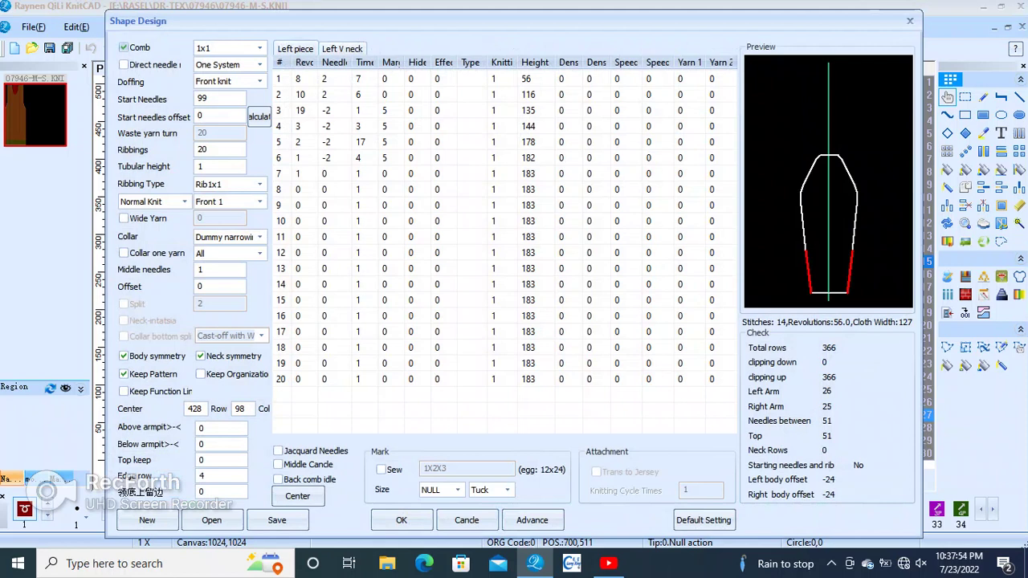
left_click(259, 48)
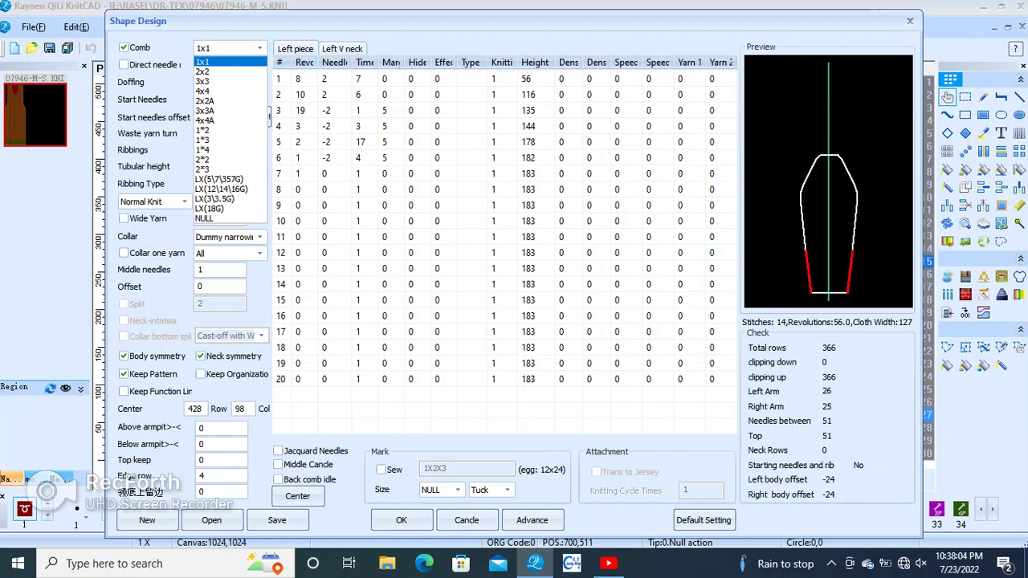
key("Escape")
key("F4")
key("Escape")
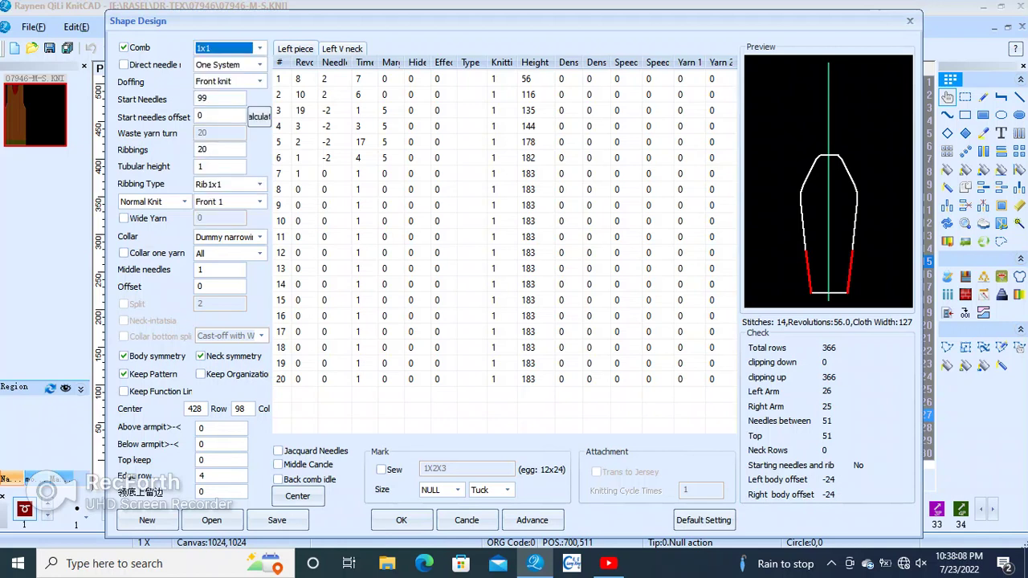
- Switch the needle system to Multisystem and regenerate the panel
key("Tab")
key("Tab")
key("F4")
key("Down")
key("Return")
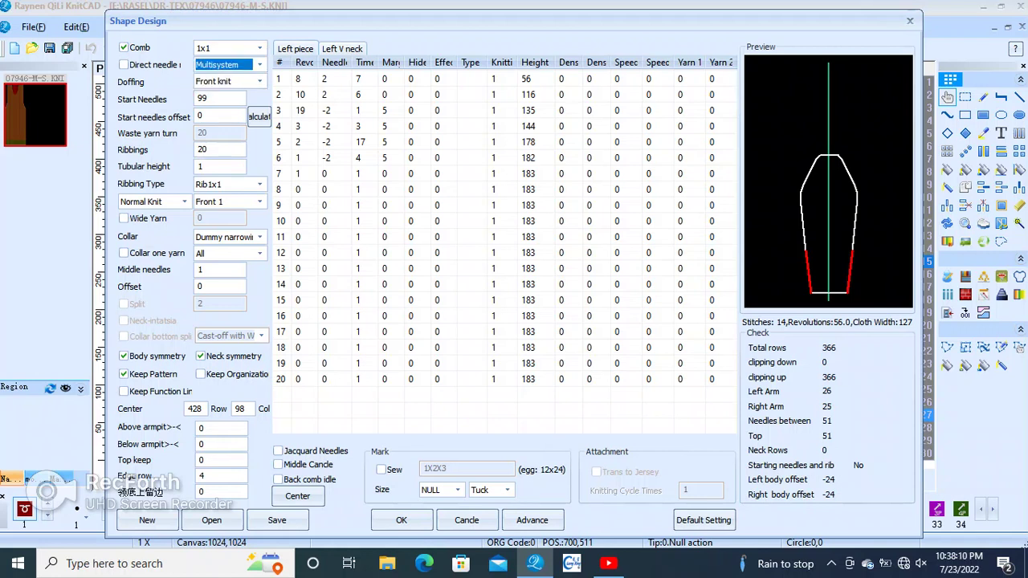
key("Tab")
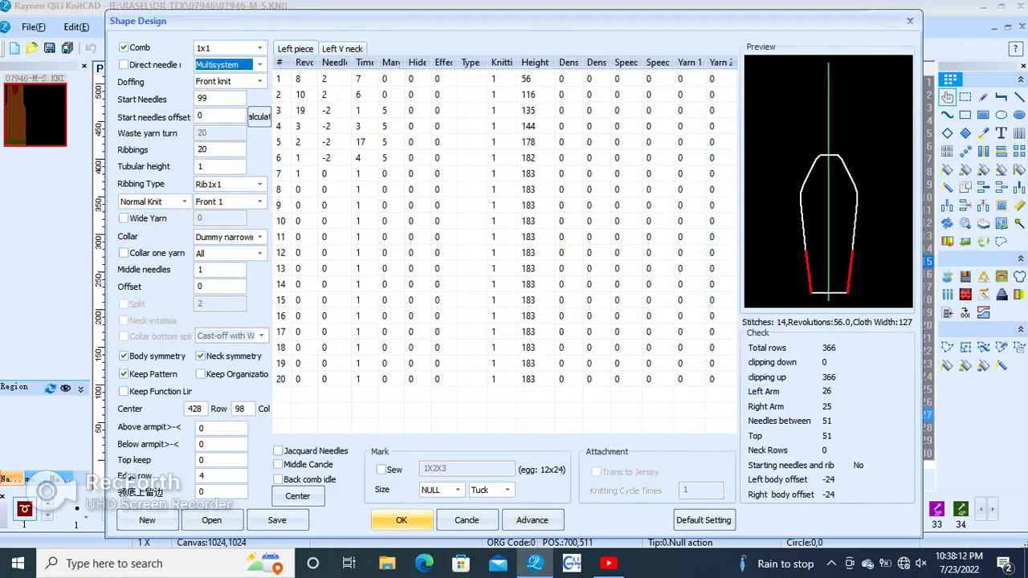
key("Tab")
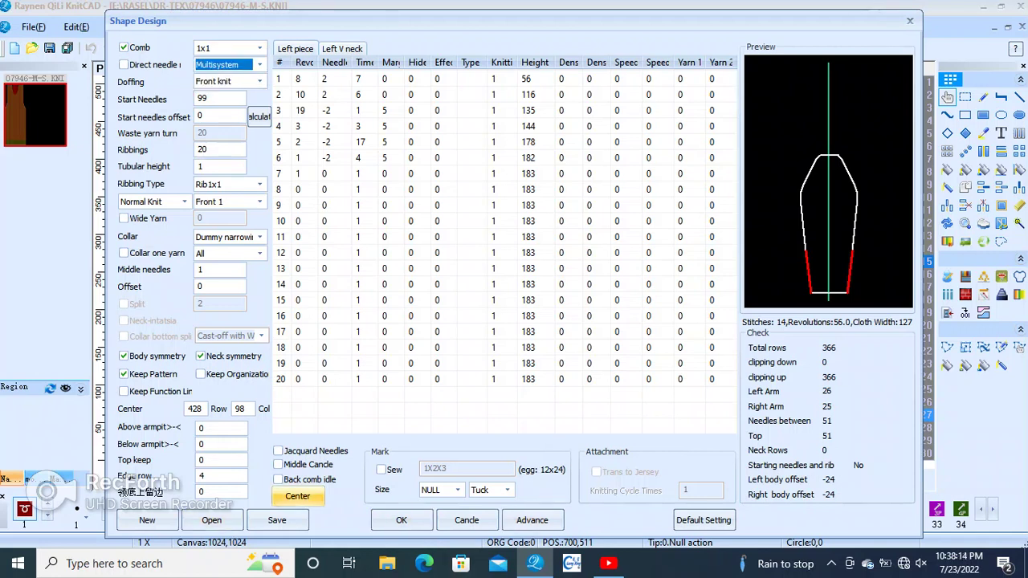
key("shift+Tab")
key("Return")
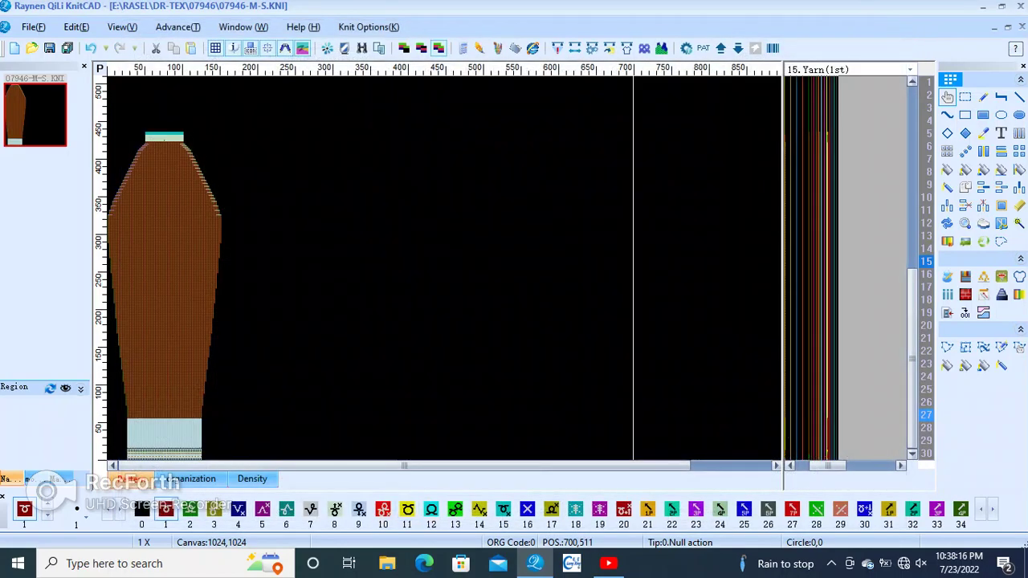
scroll(160, 455, "up", 3)
scroll(444, 391, "up", 1)
scroll(444, 392, "up", 2)
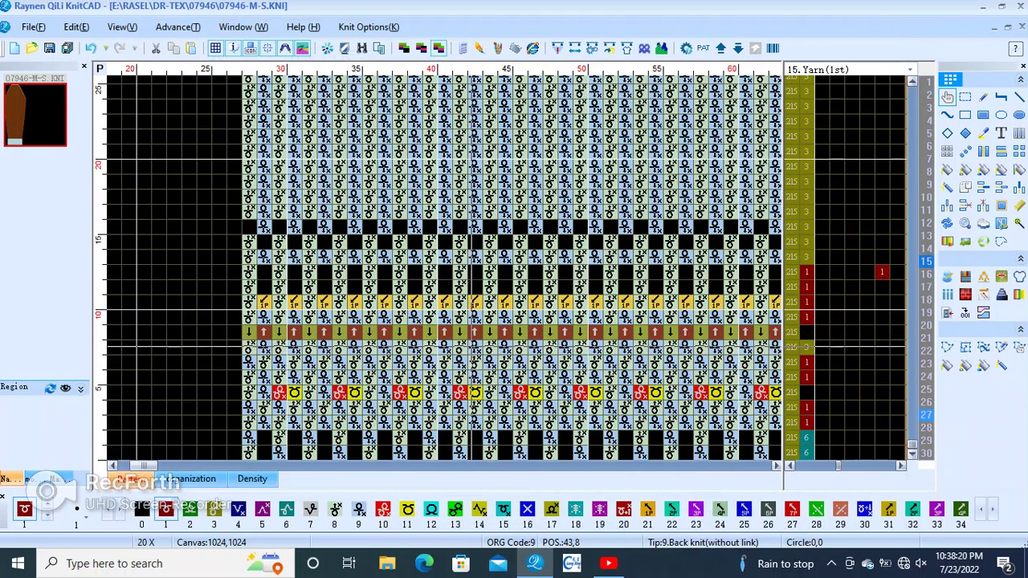
scroll(470, 347, "down", 3)
scroll(368, 85, "down", 3)
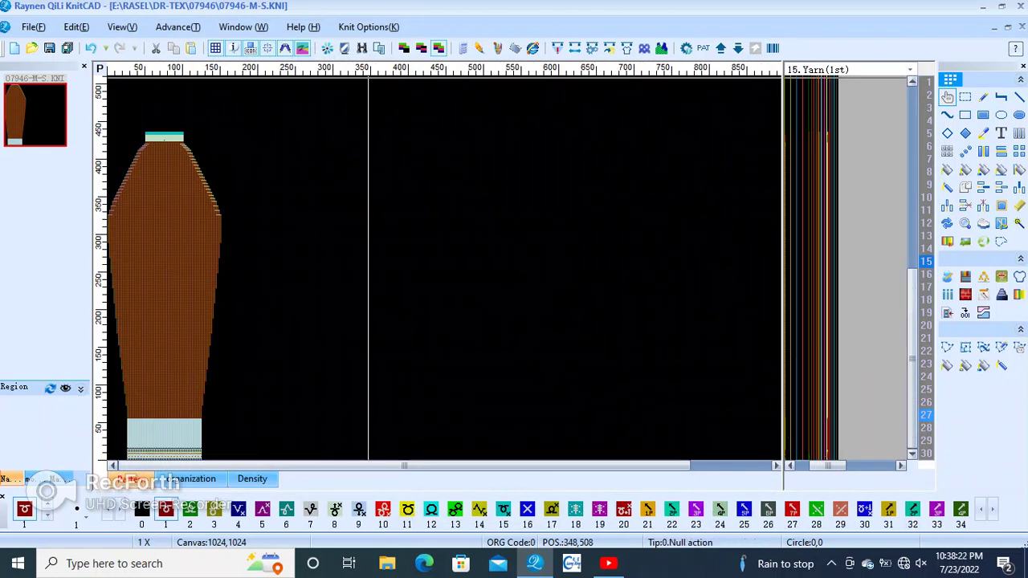
- Undo the last shape generation and reopen Shape Design
key("ctrl+n")
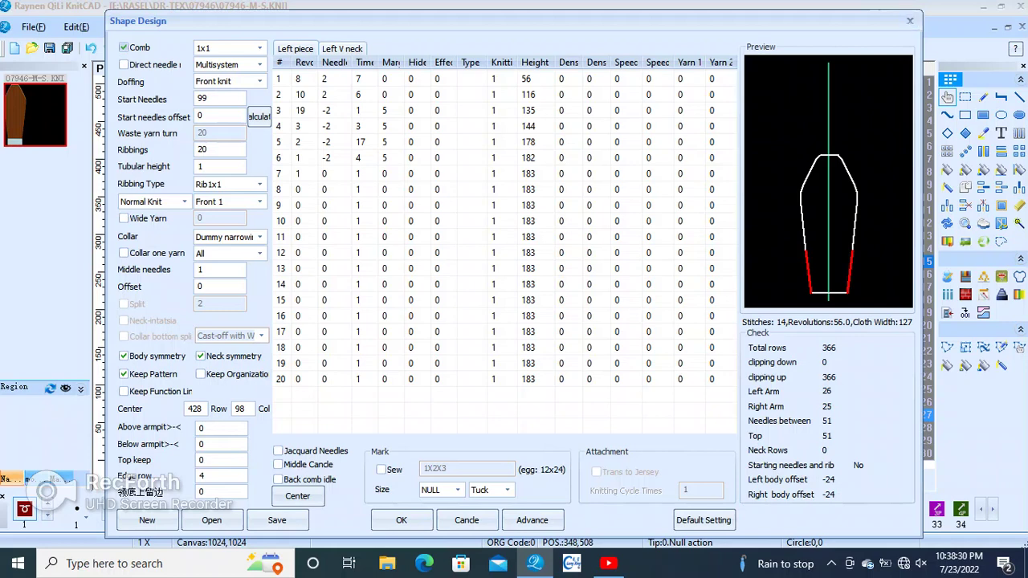
key("Escape")
key("ctrl+z")
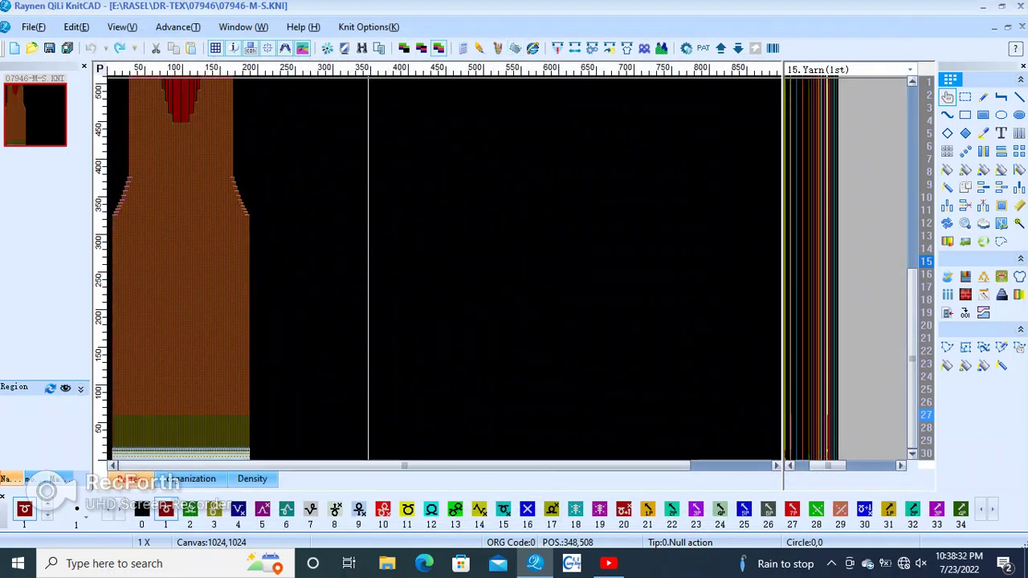
left_click(627, 49)
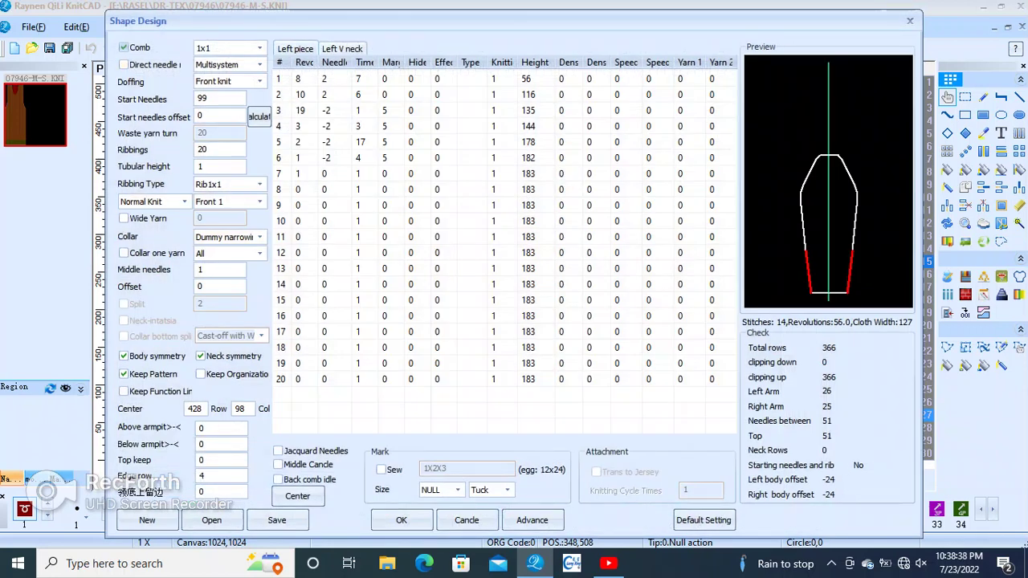
- Regenerate the panel with comb type 1*2, inspect the stitches, then undo it
left_click(260, 49)
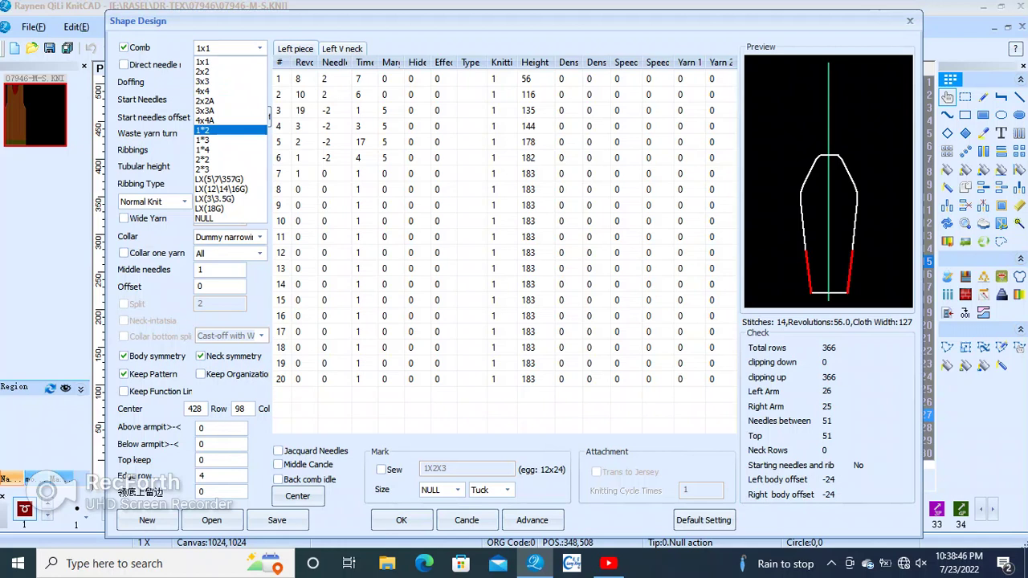
key("Return")
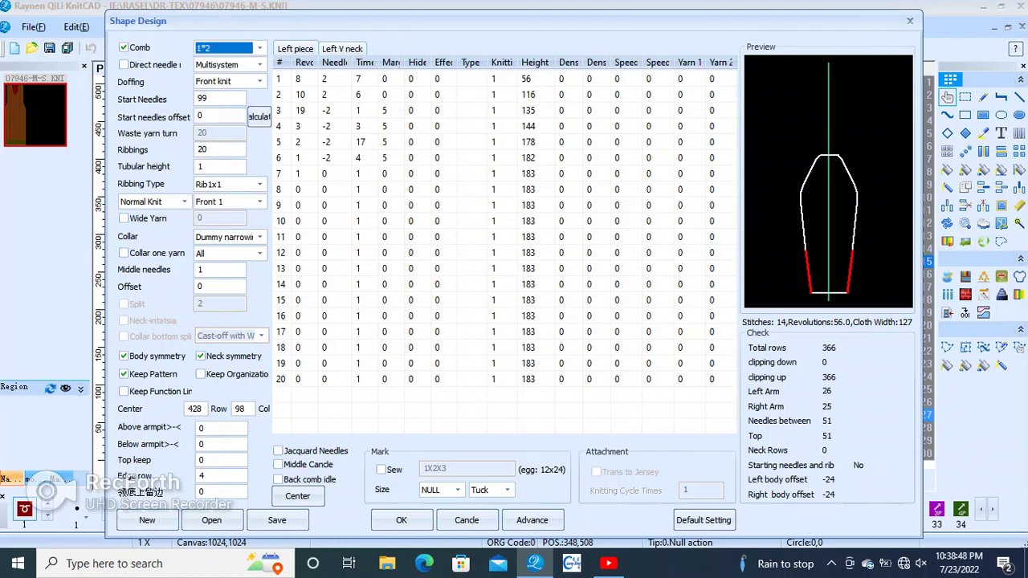
left_click(400, 520)
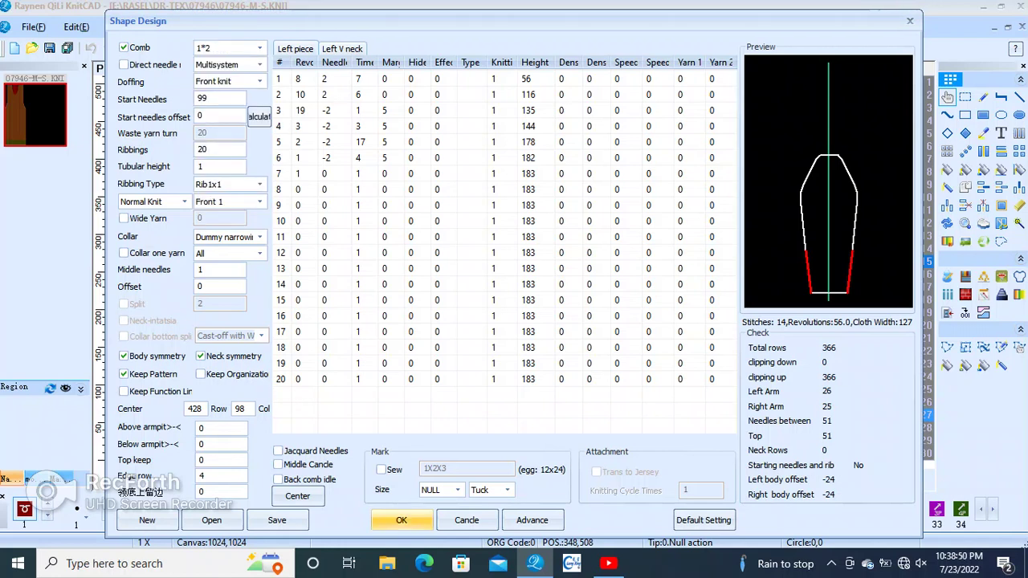
scroll(363, 430, "up", 5)
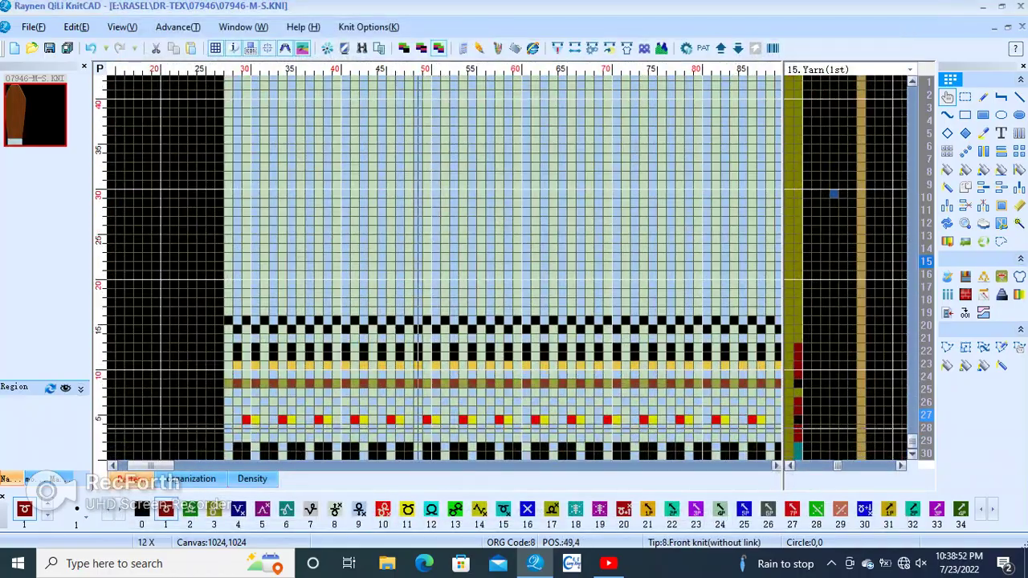
scroll(363, 429, "up", 2)
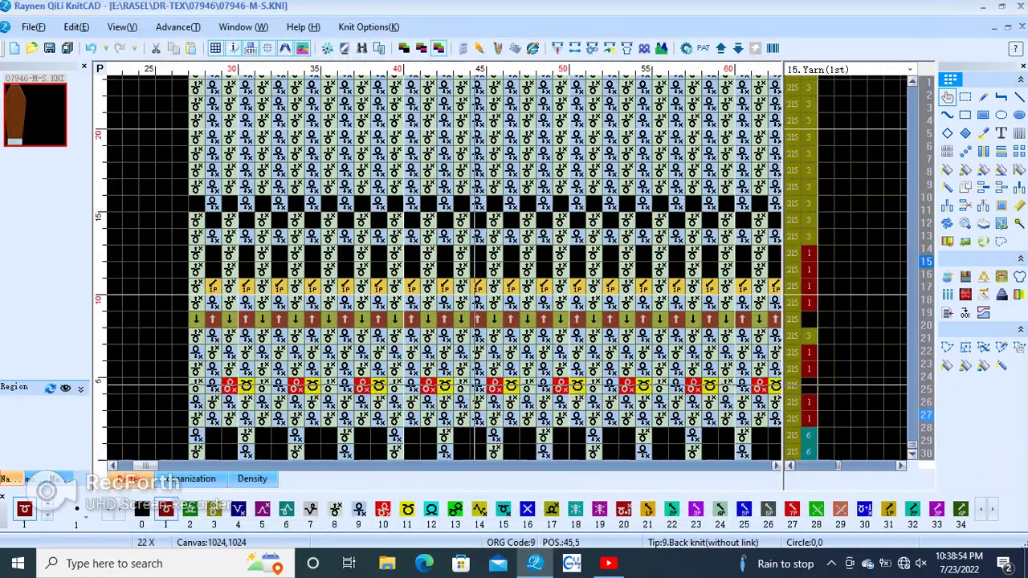
scroll(480, 382, "down", 1)
scroll(480, 382, "down", 2)
scroll(479, 382, "down", 2)
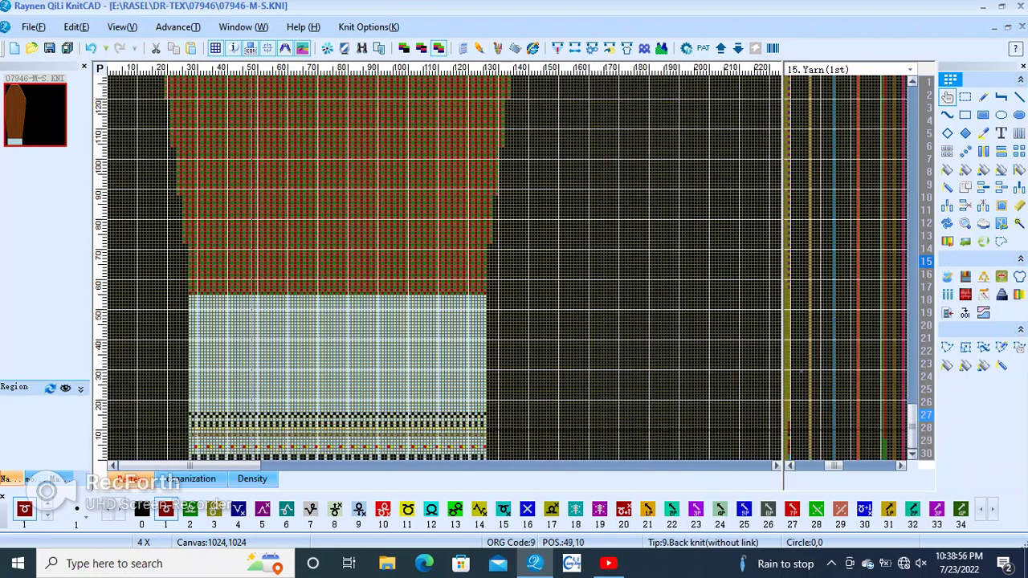
scroll(353, 241, "down", 2)
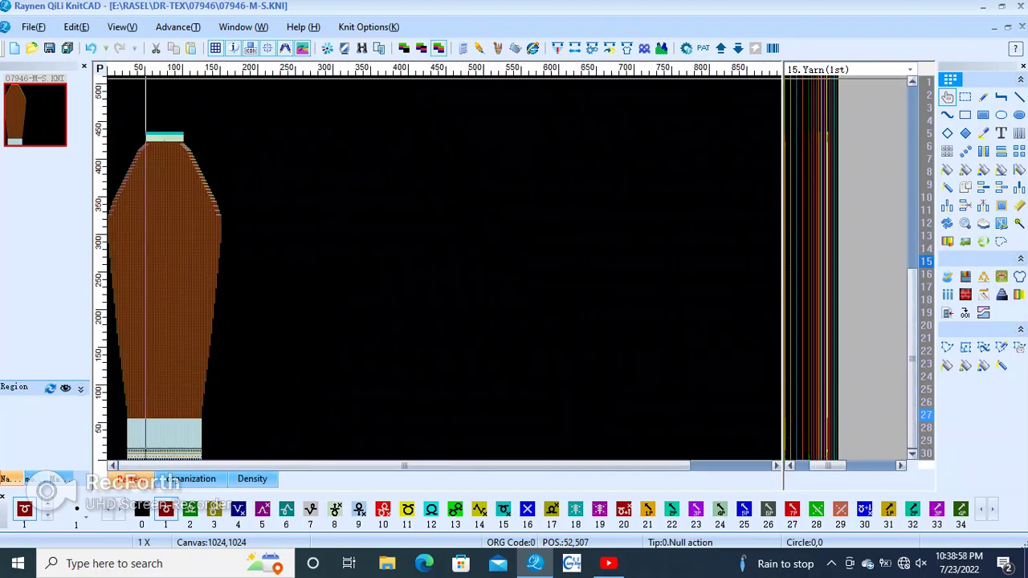
key("ctrl+z")
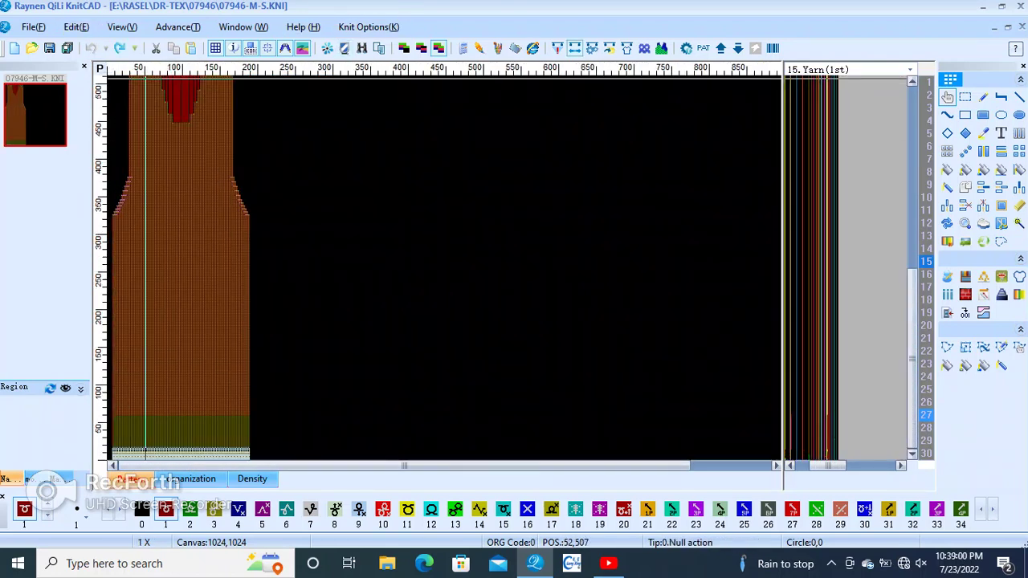
- Set the comb to NULL with Direct needle on, regenerate, and zoom into the stitch grid
left_click(626, 49)
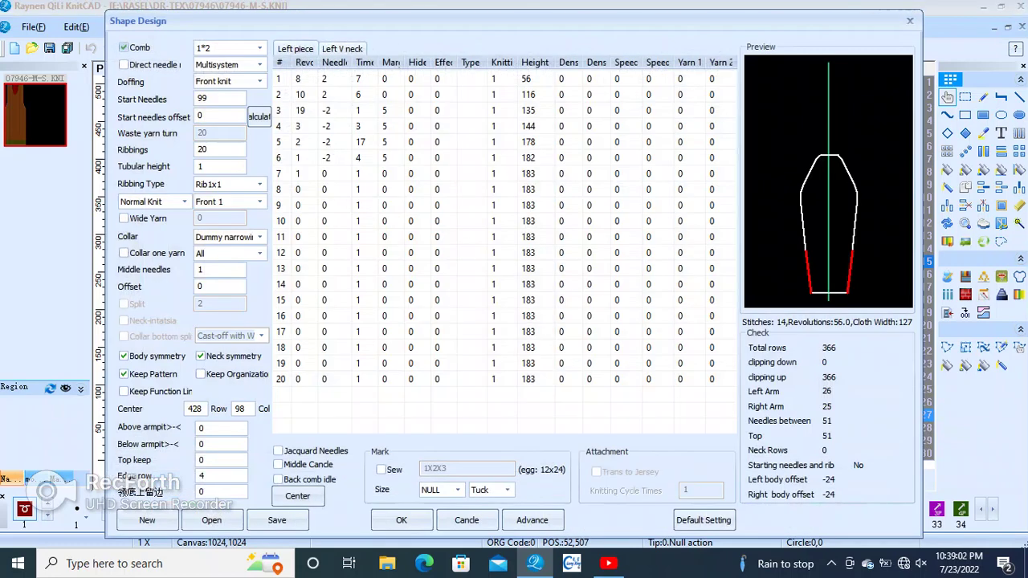
left_click(259, 48)
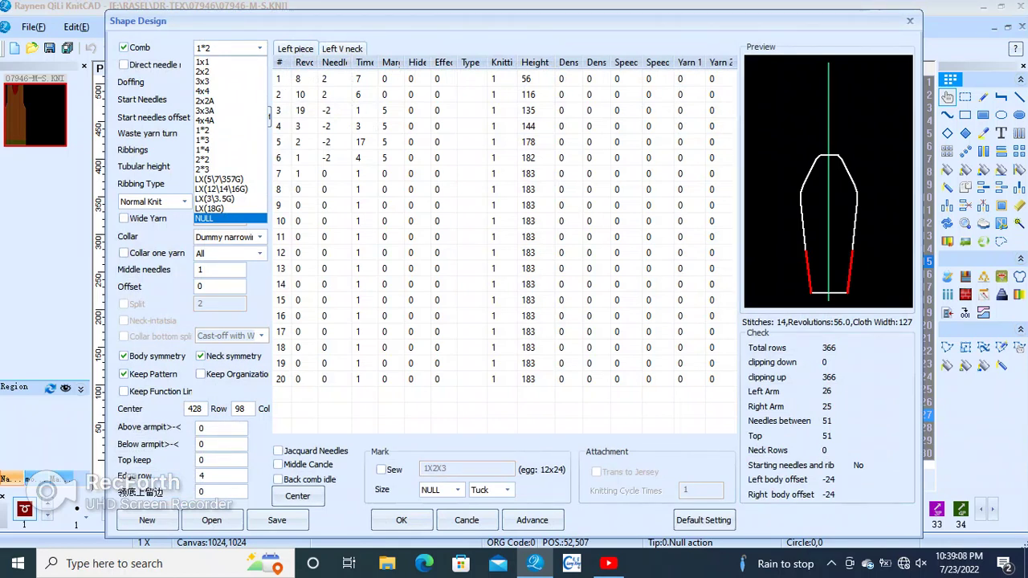
key("Return")
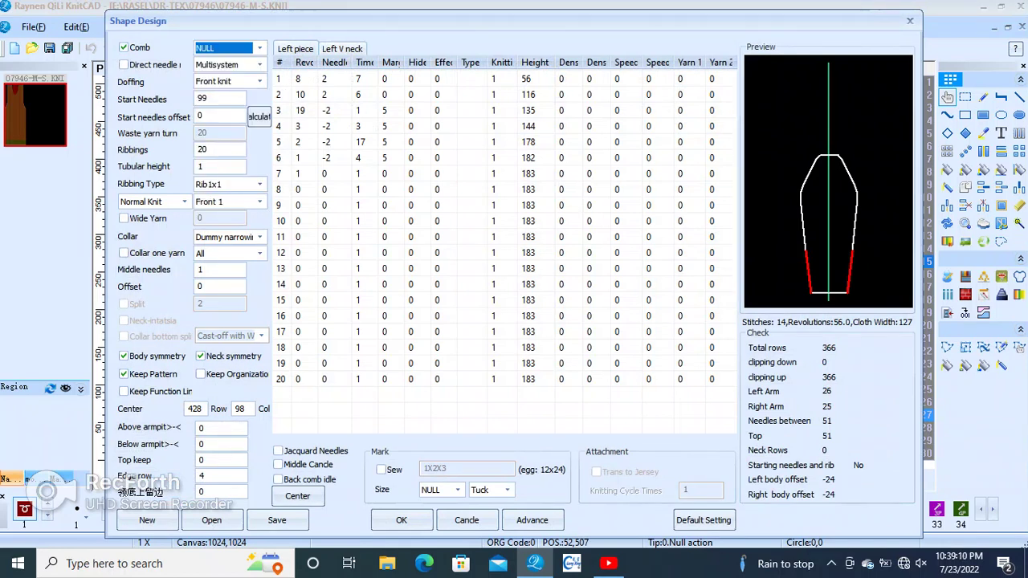
left_click(123, 64)
left_click(400, 519)
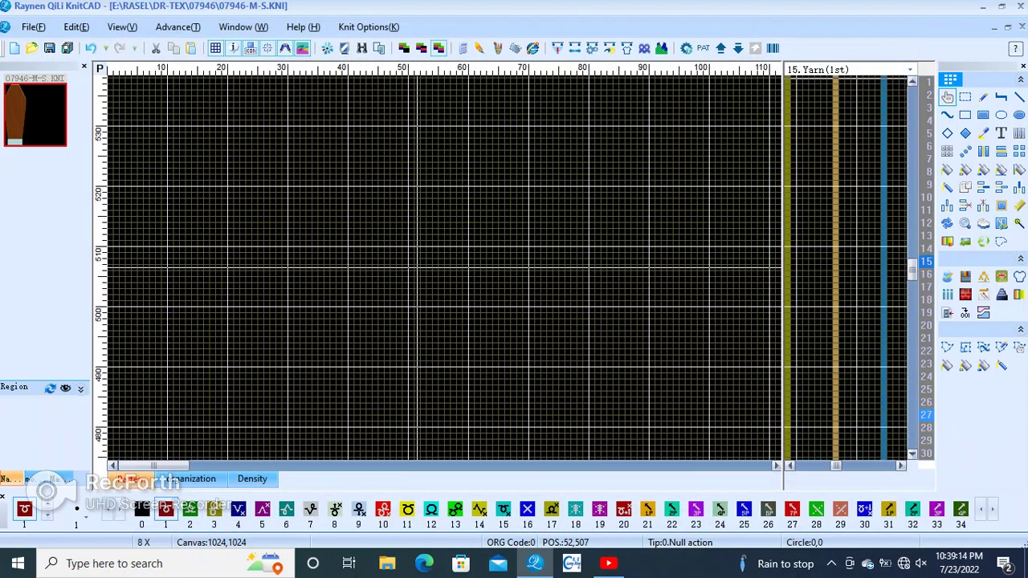
scroll(259, 266, "up", 5)
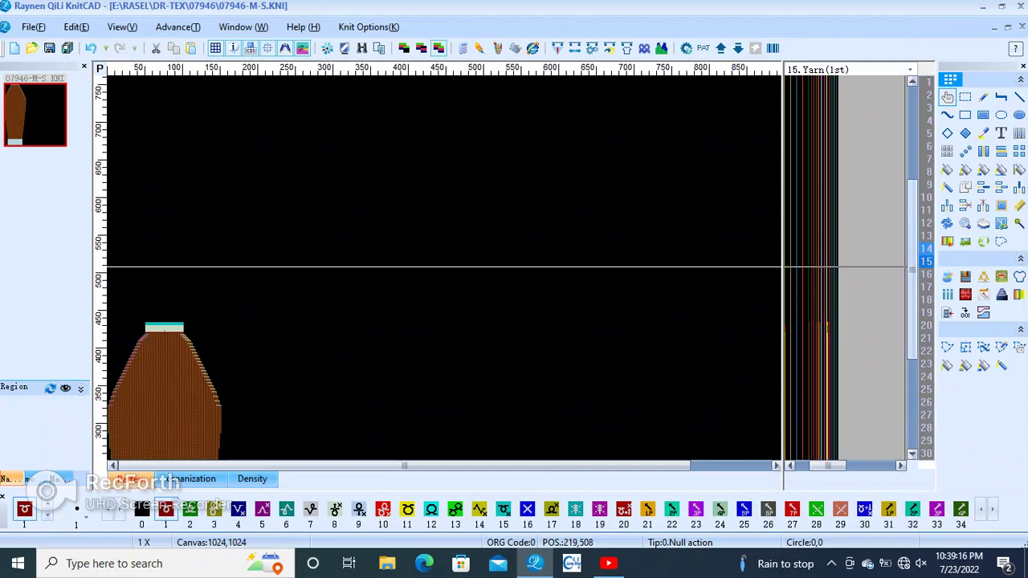
scroll(259, 267, "down", 5)
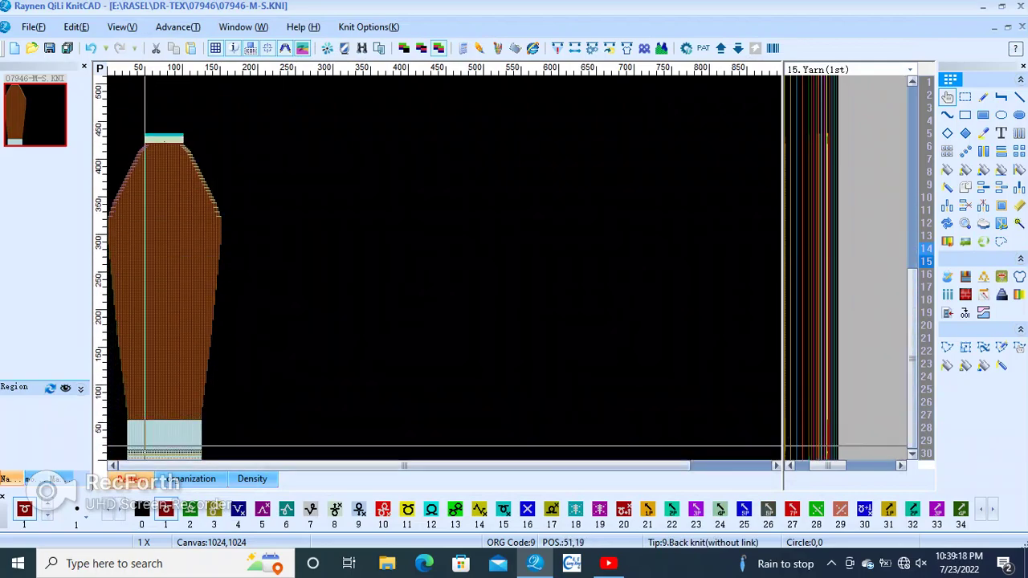
scroll(278, 427, "up", 1, "ctrl")
scroll(445, 365, "up", 1, "ctrl")
scroll(446, 365, "up", 1, "ctrl")
scroll(446, 365, "up", 1, "ctrl")
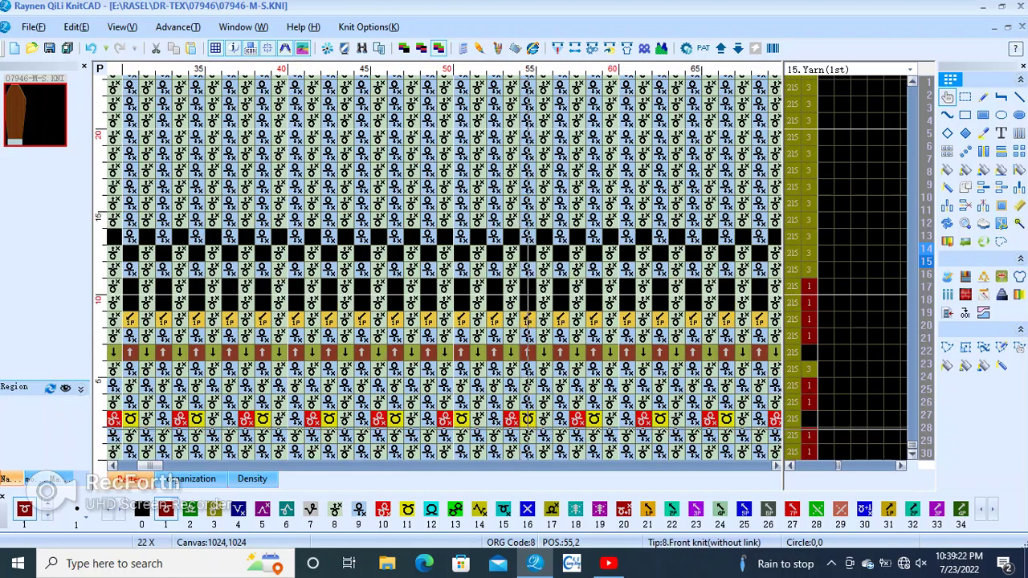
scroll(444, 417, "up", 1, "ctrl")
scroll(444, 417, "up", 2, "ctrl")
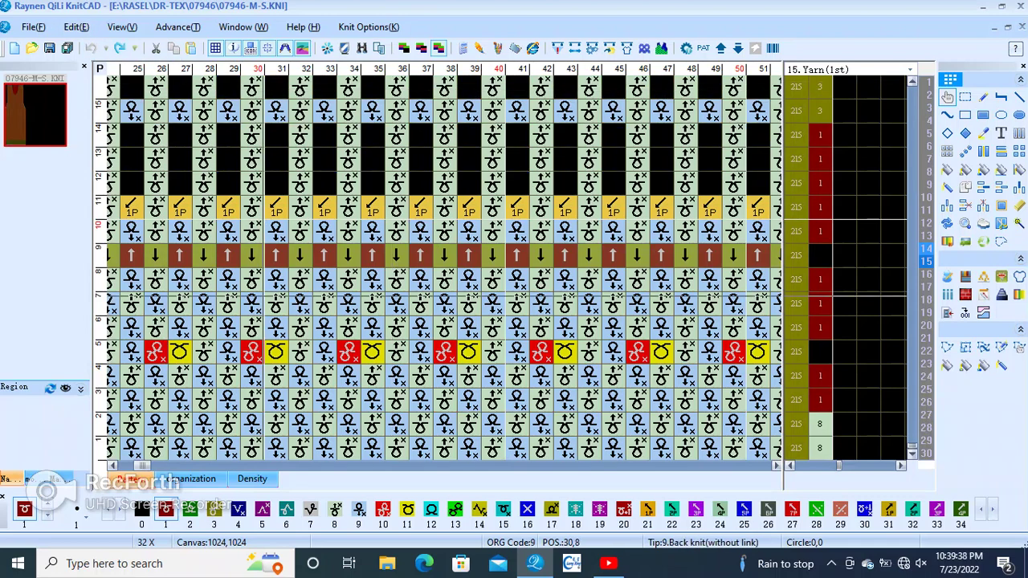
- Switch the Shape Design comb to LX(5\7\357G) and regenerate the panel, then zoom in
scroll(395, 80, "down", 1)
scroll(429, 129, "up", 1)
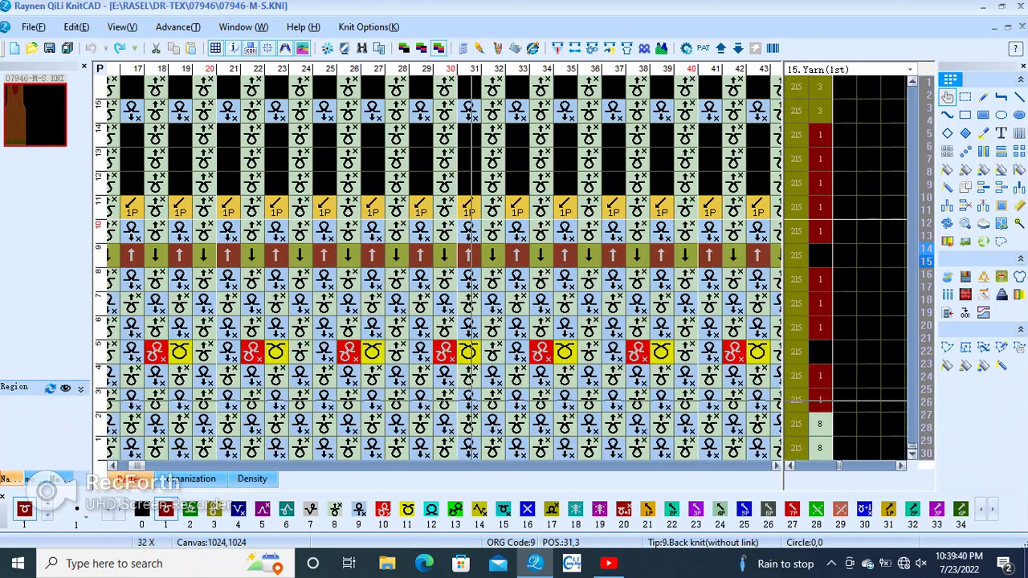
scroll(401, 385, "down", 1)
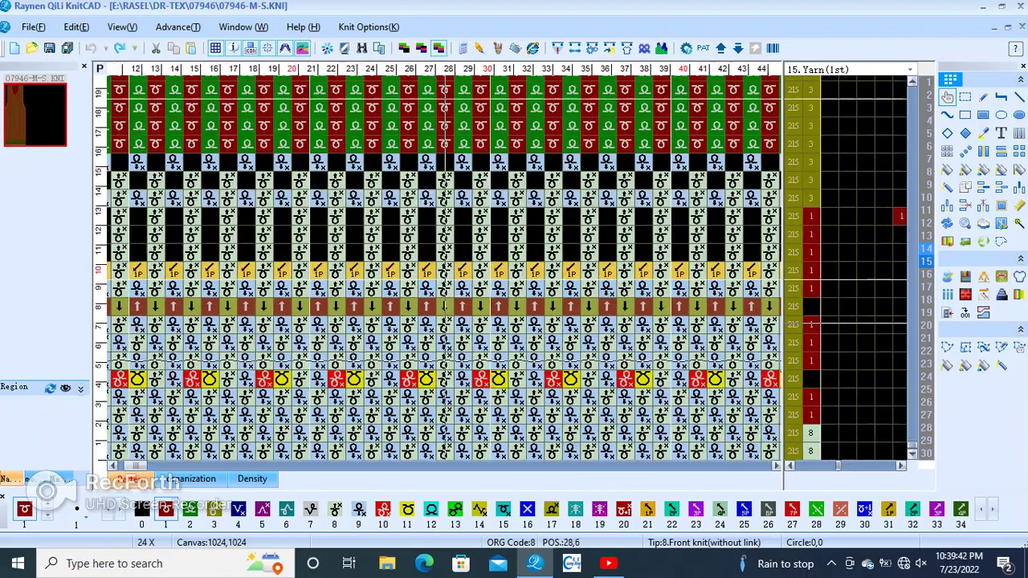
scroll(354, 378, "down", 1)
scroll(354, 378, "down", 2)
scroll(353, 379, "down", 2)
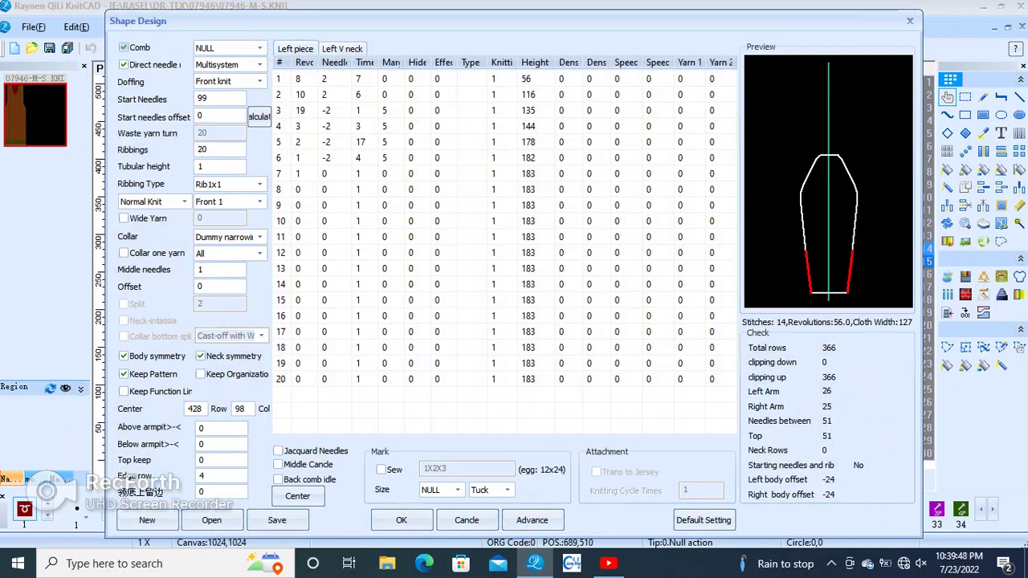
left_click(259, 47)
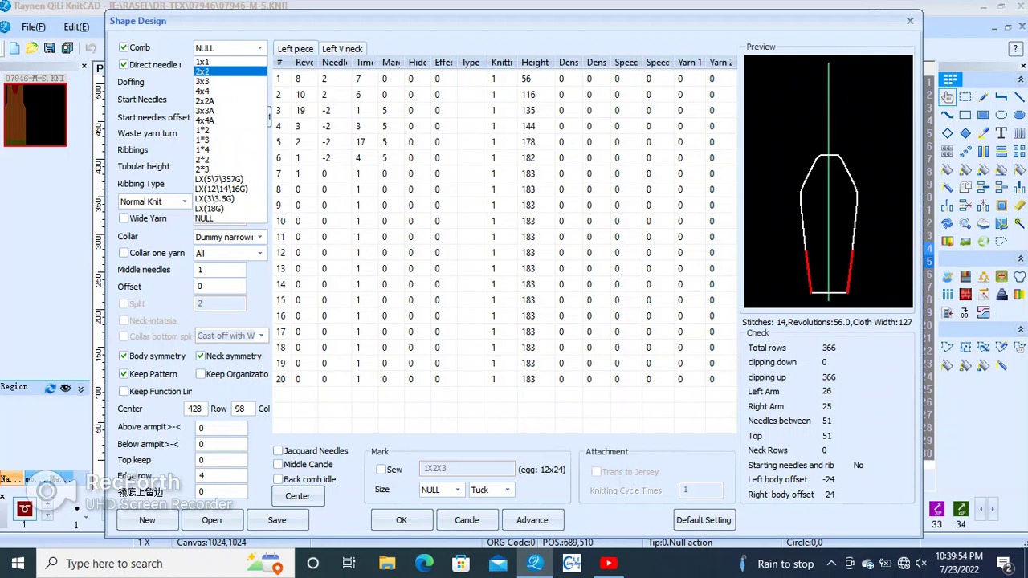
left_click(218, 178)
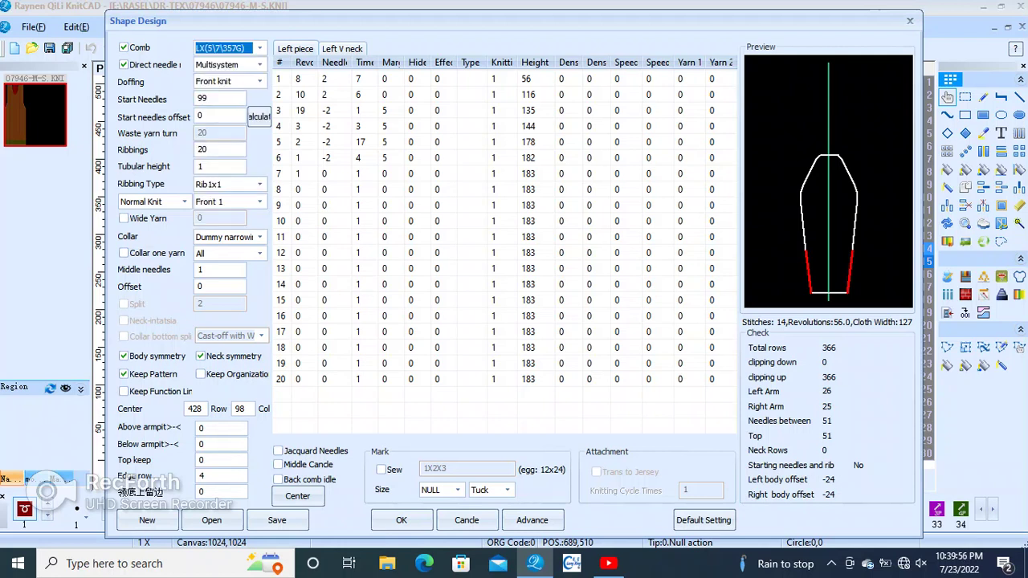
left_click(400, 520)
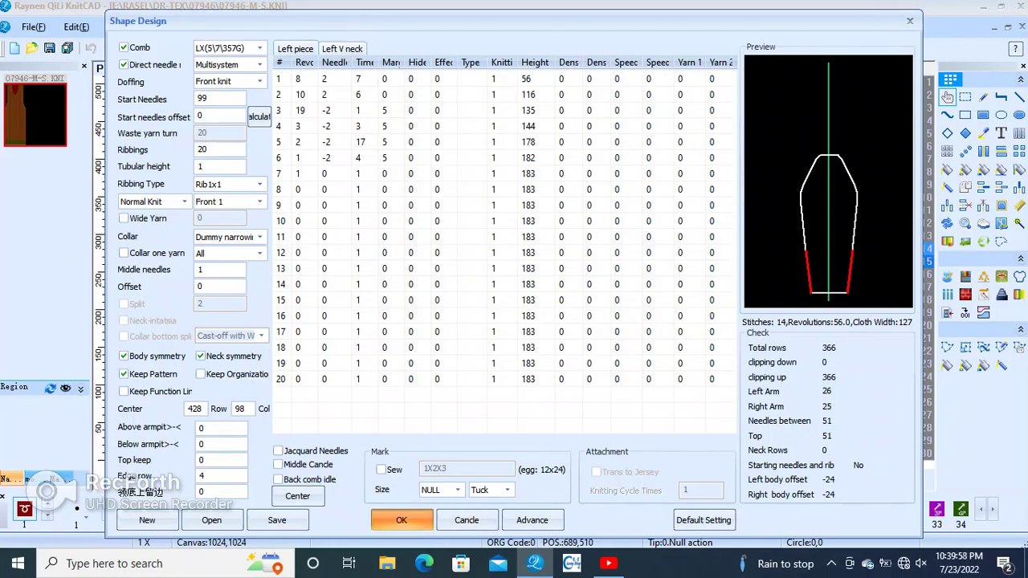
scroll(447, 431, "up", 2)
scroll(446, 431, "up", 1)
scroll(447, 431, "up", 1)
scroll(447, 431, "up", 1)
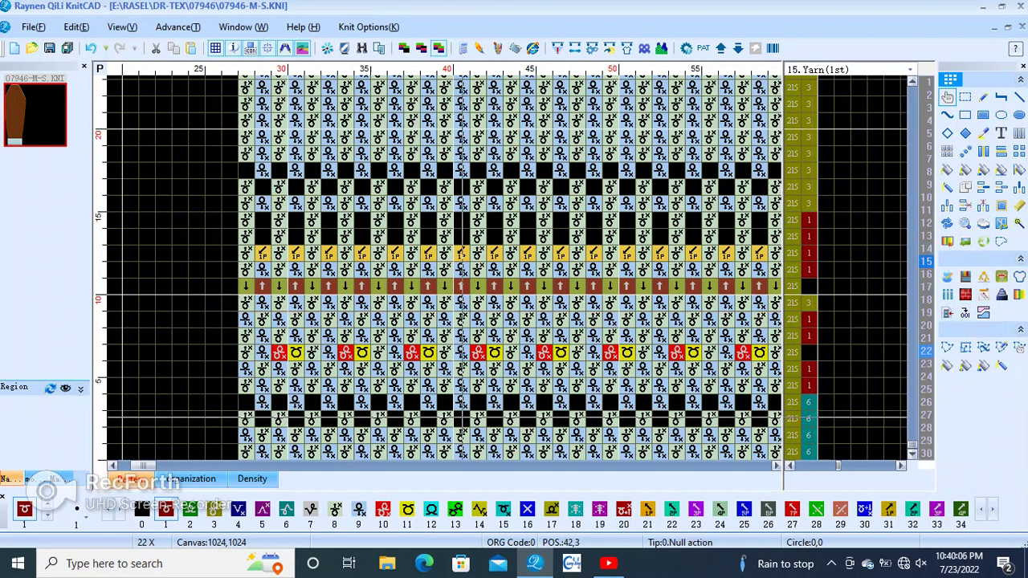
- Inspect the rib stitches at several zoom levels, then undo the LX comb regeneration
scroll(313, 436, "up", 2)
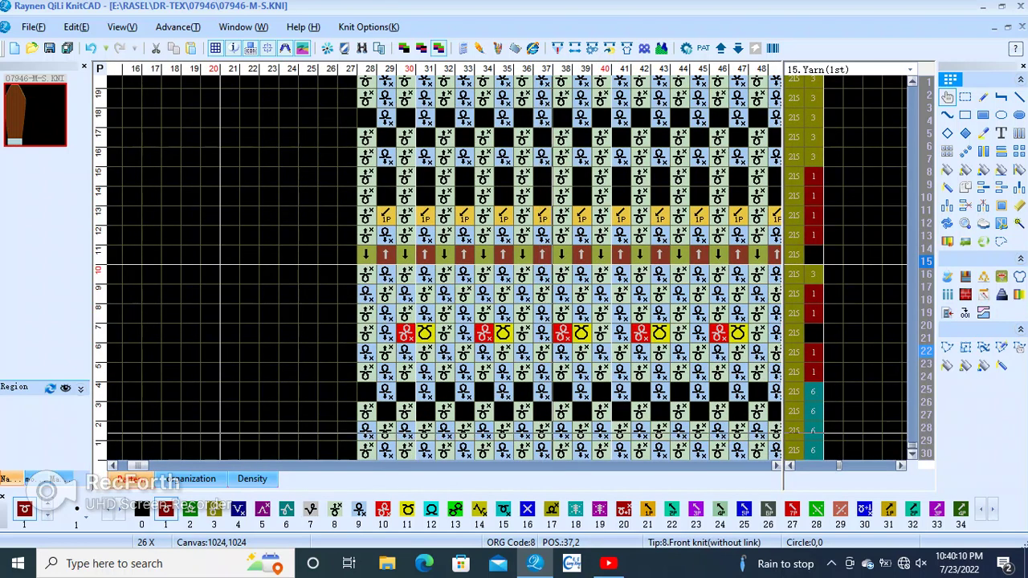
left_click(642, 410)
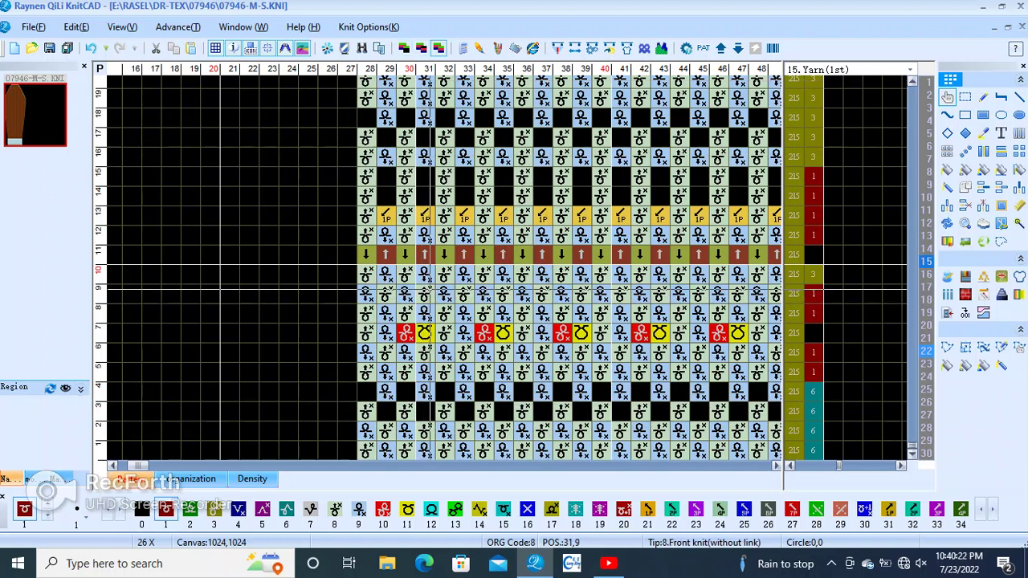
scroll(427, 289, "down", 1)
scroll(430, 293, "down", 1)
scroll(433, 303, "down", 1)
scroll(433, 304, "down", 1)
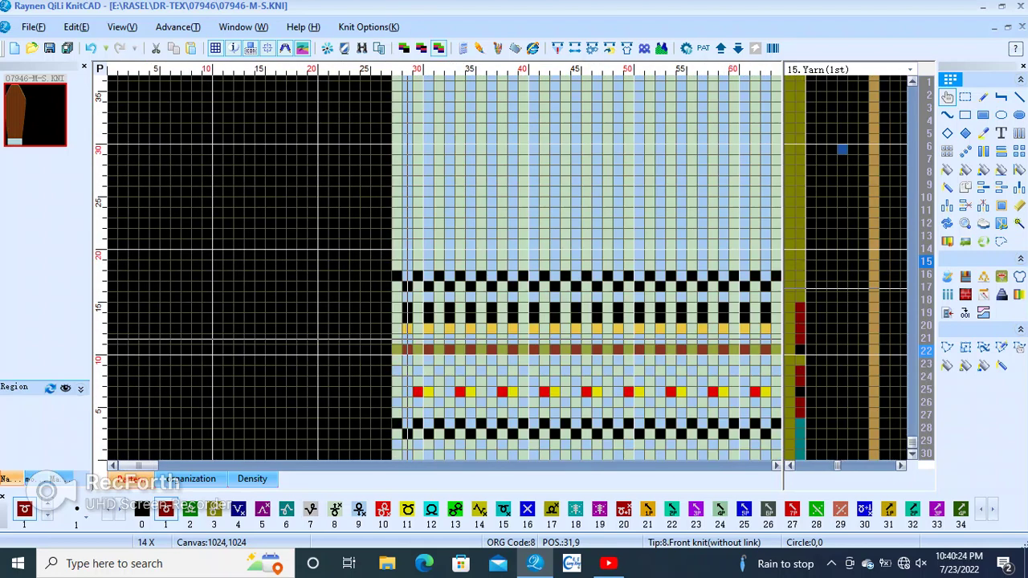
scroll(409, 337, "down", 1)
scroll(409, 337, "down", 1)
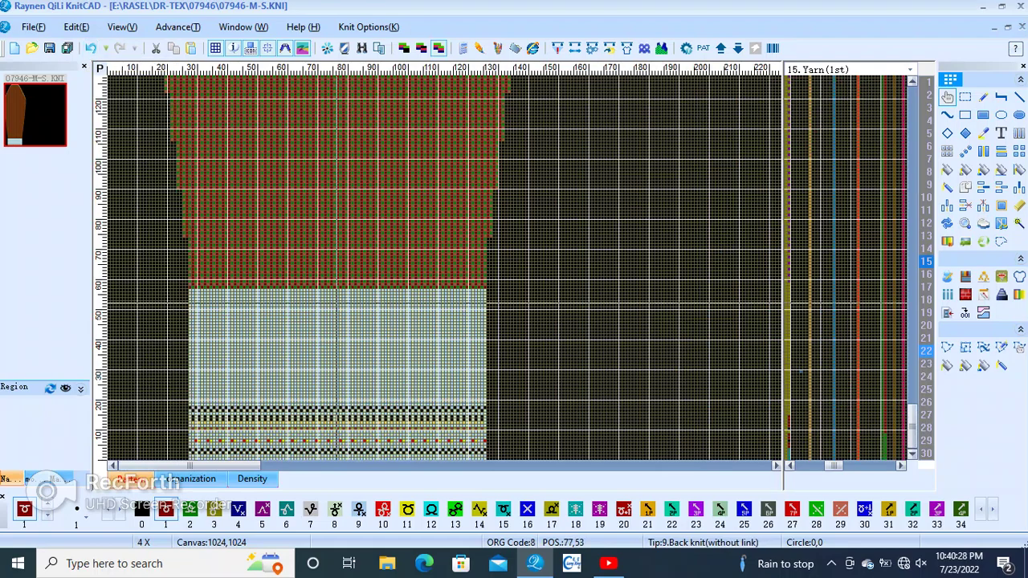
scroll(446, 405, "up", 2)
scroll(444, 406, "up", 1)
scroll(444, 406, "up", 1)
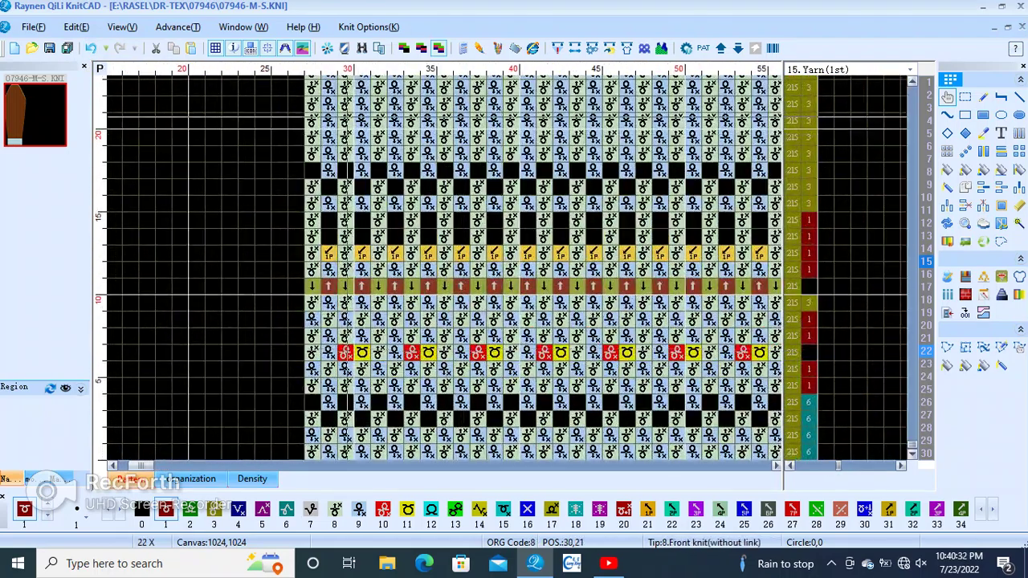
left_click(91, 48)
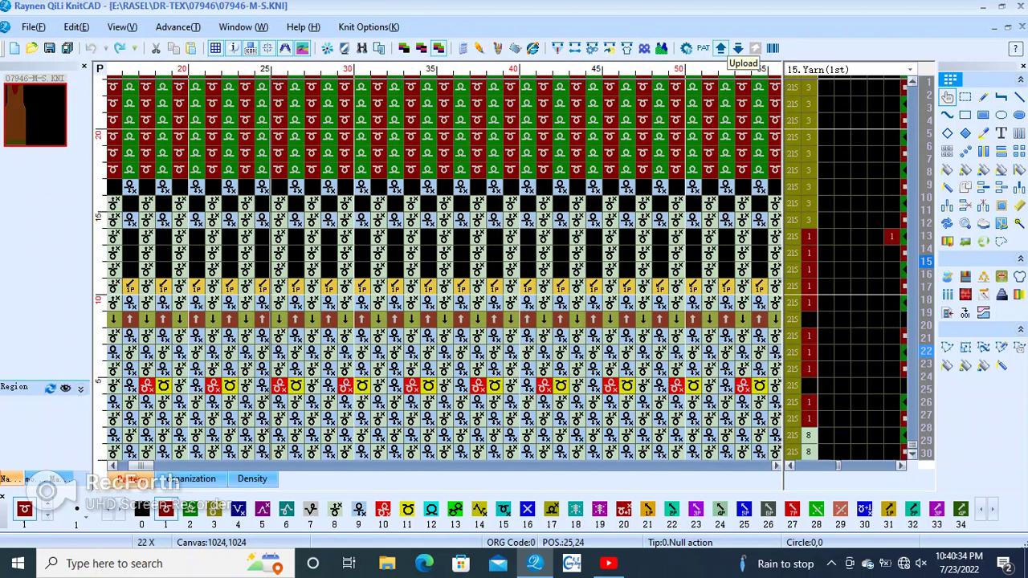
- Regenerate the panel with Direct needle set to One System, keeping the LX(5\7\357G) comb
left_click(948, 96)
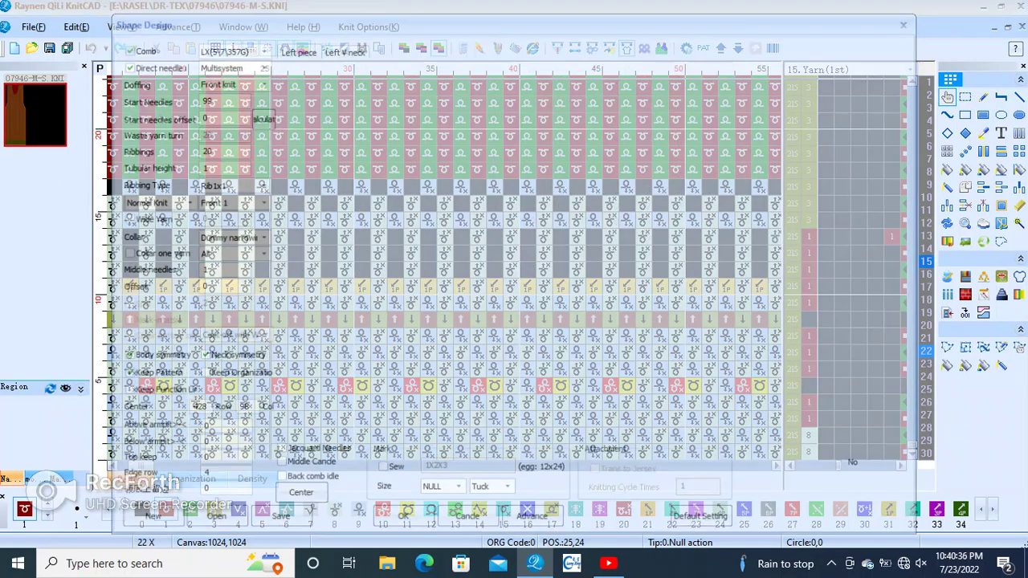
left_click(259, 64)
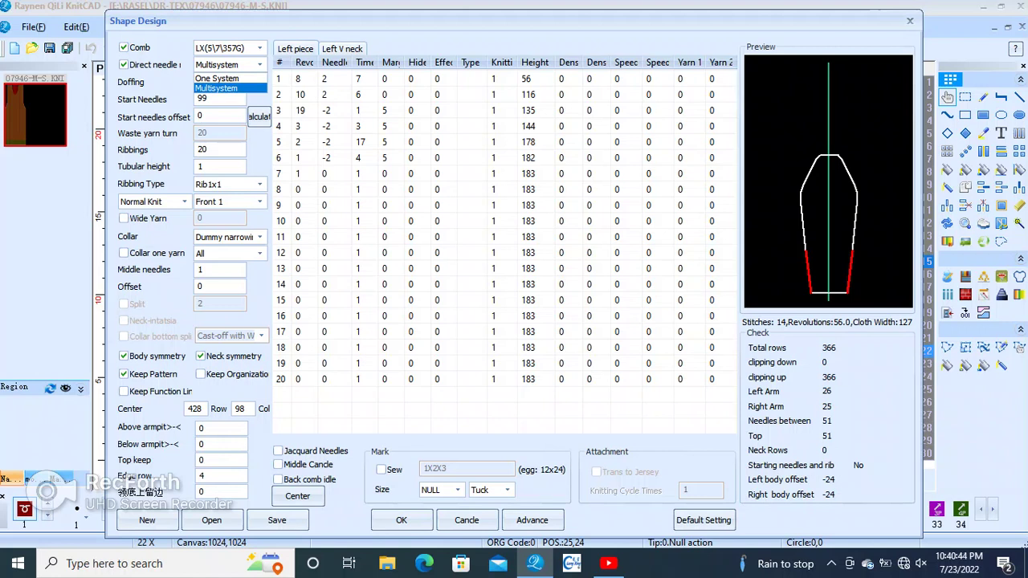
key("Return")
left_click(260, 64)
key("Up")
key("Return")
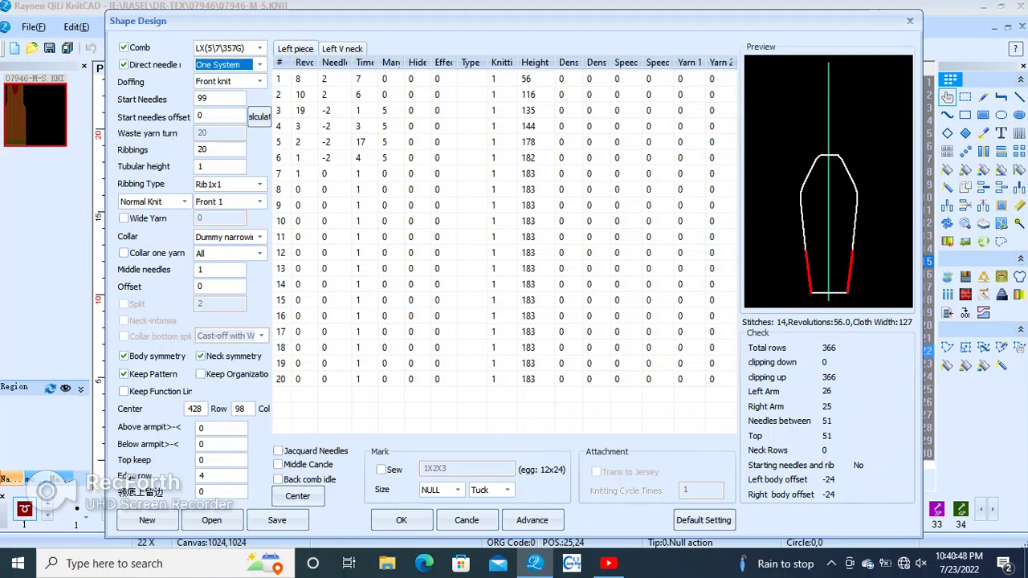
left_click(260, 47)
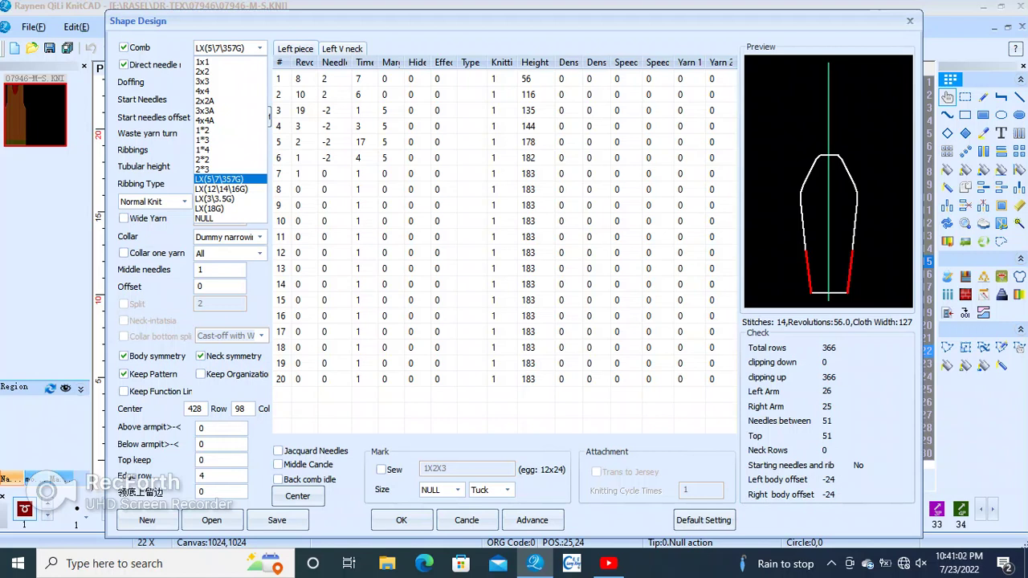
key("Return")
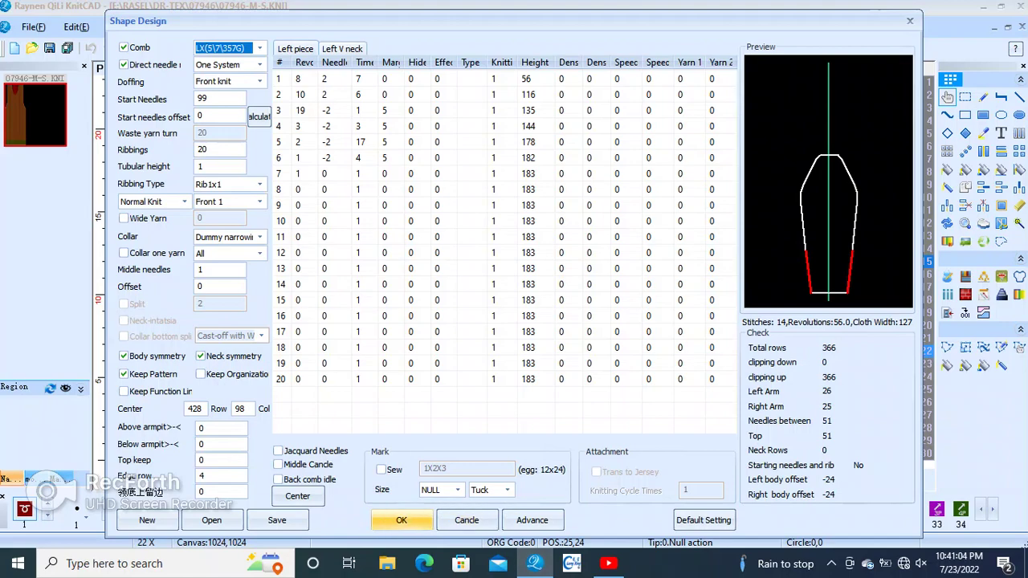
left_click(400, 520)
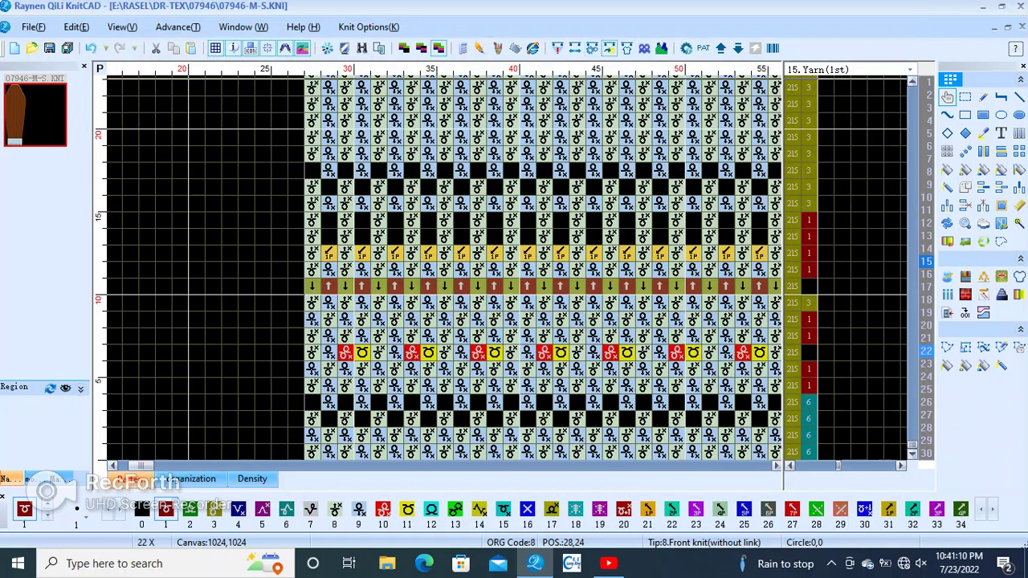
- Undo the one-system regeneration and bring back the needle system settings
left_click(91, 48)
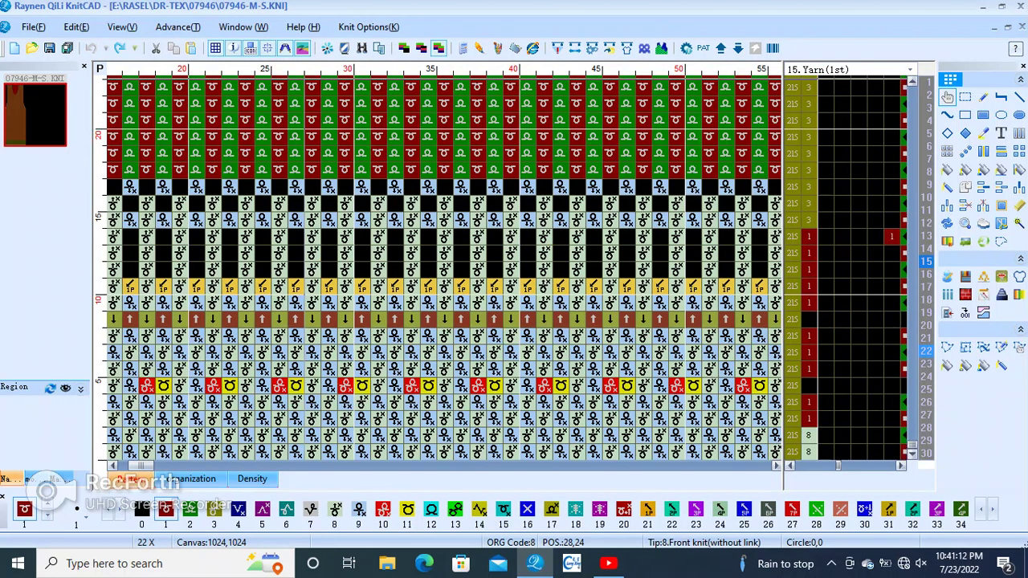
left_click(626, 48)
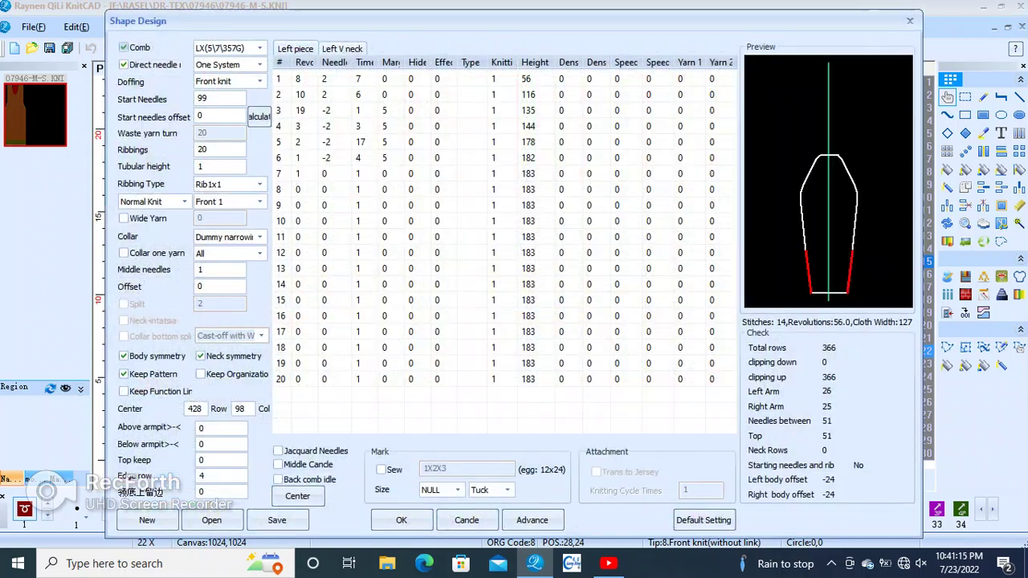
left_click(259, 64)
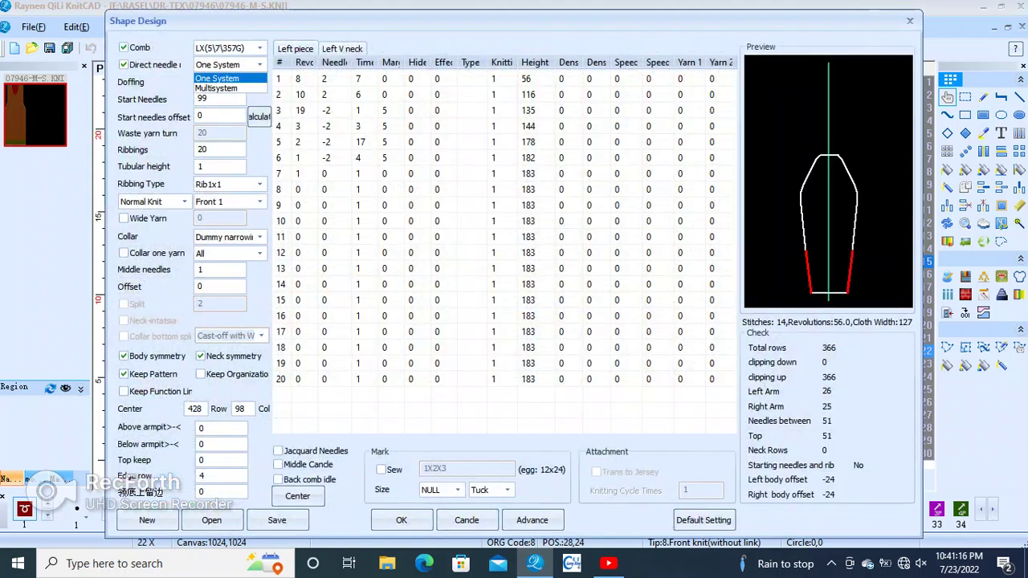
- Restore Multisystem and enter Hide value 1 for shape-table rows 3, 4, 5 and 6
left_click(216, 88)
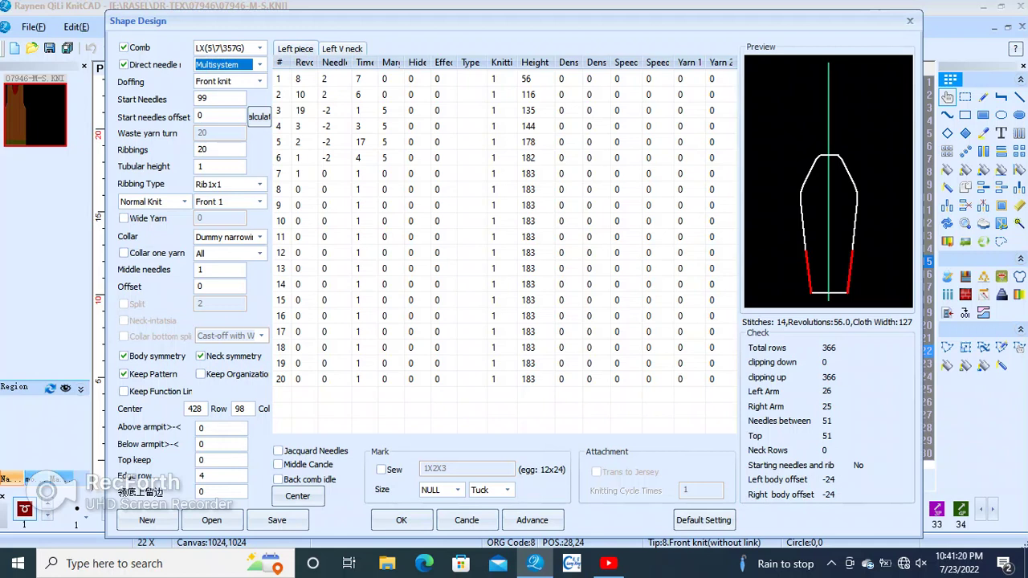
left_click(411, 110)
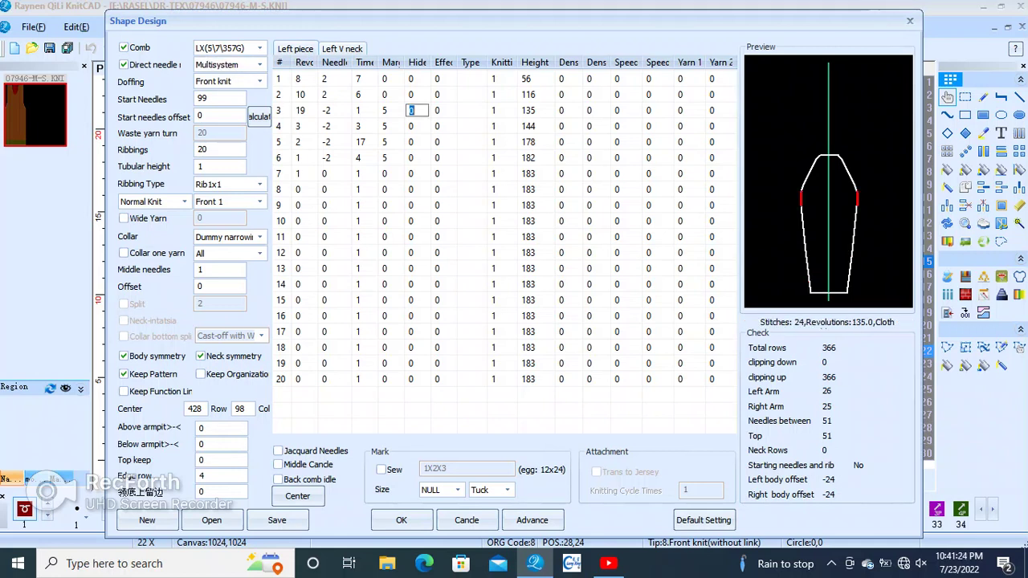
type("1")
key("Down")
type("1")
key("Down")
type("1")
key("Down")
type("1")
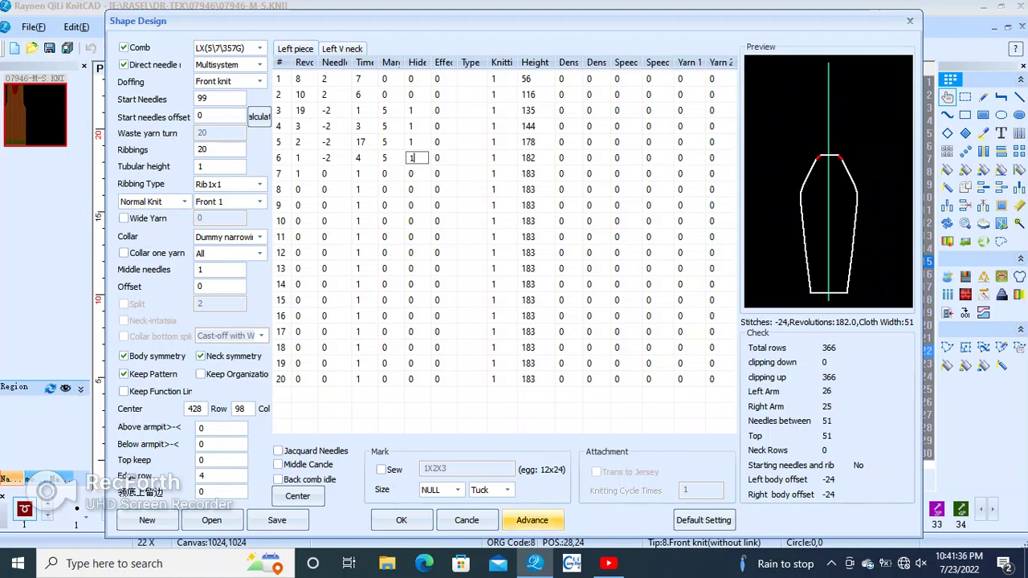
left_click(532, 520)
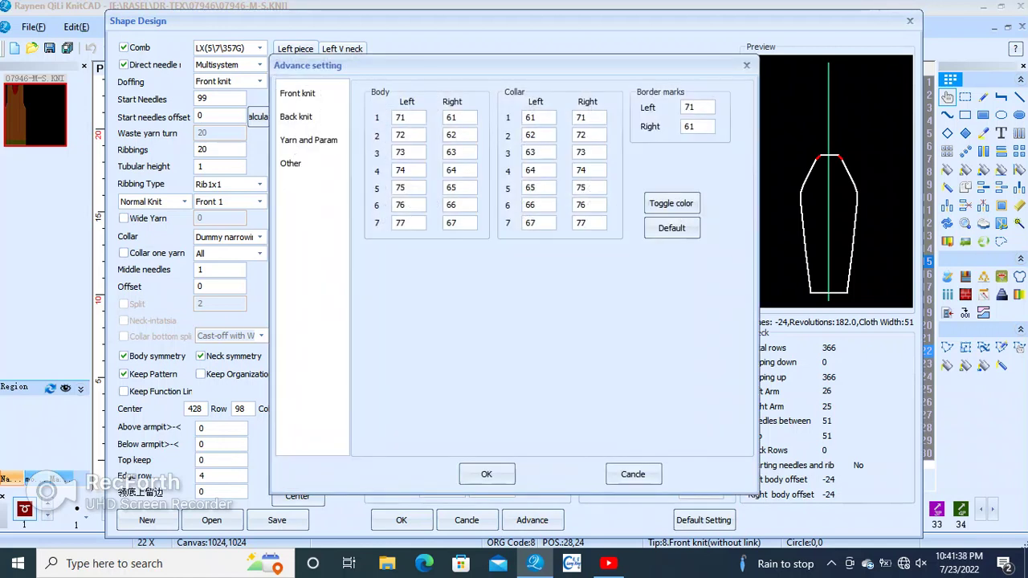
- Change the Rubber Yarn carrier from 6 to 8 in the Yarn and Param settings
left_click(308, 139)
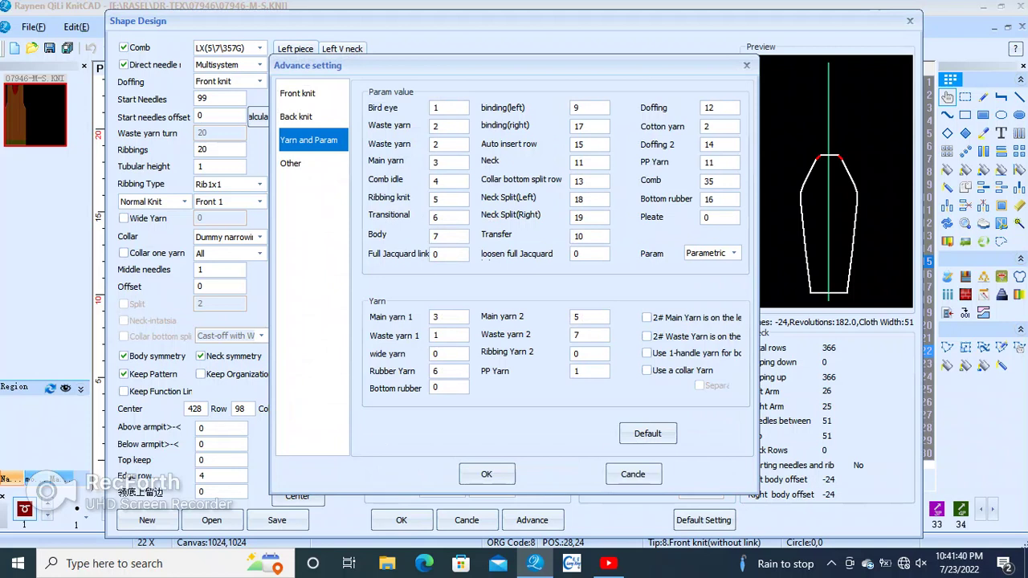
double_click(437, 371)
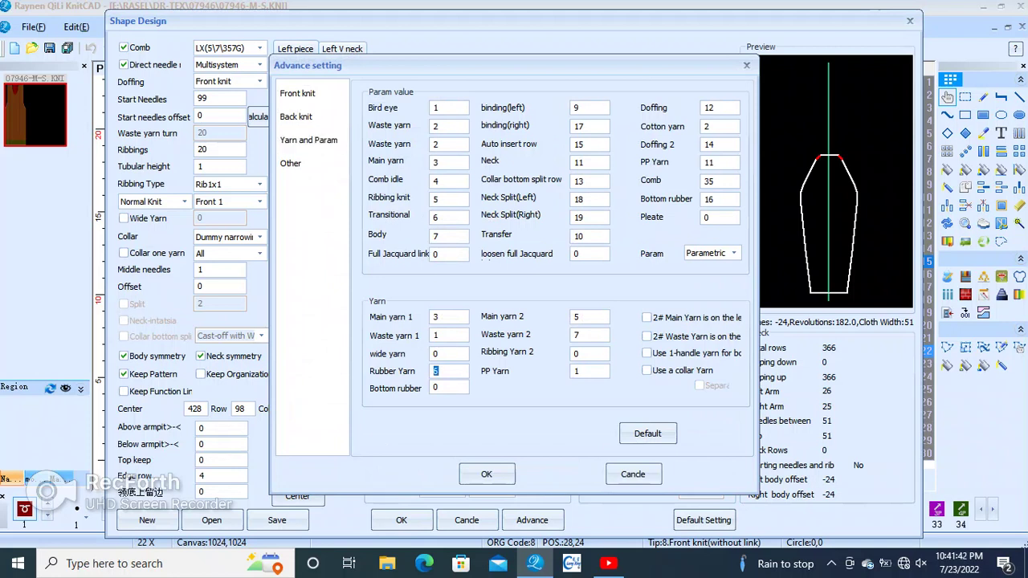
type("8")
left_click(290, 163)
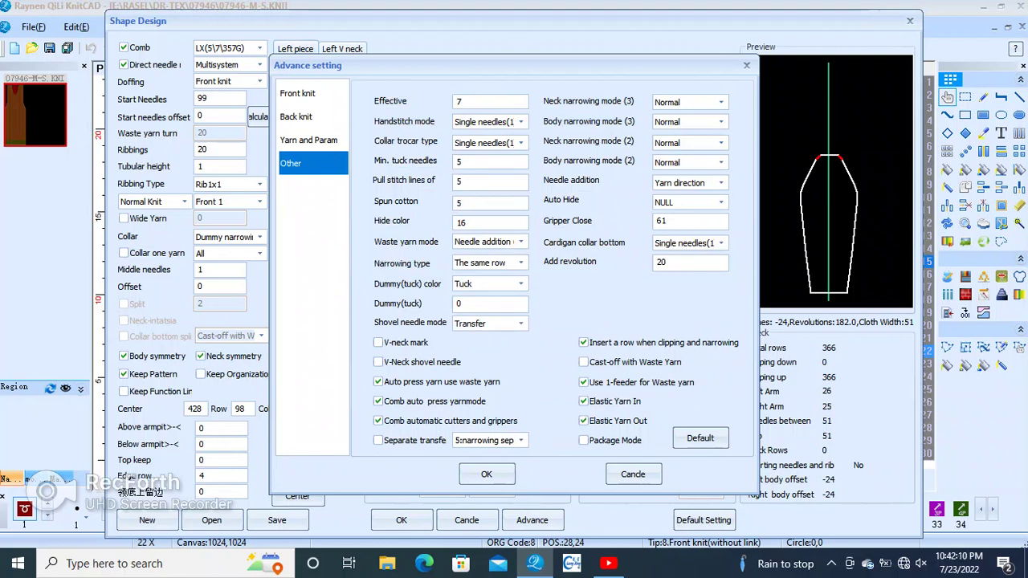
- Set Body narrowing mode (2) to Ladder, leaving needle addition, auto hide and collar unchanged
left_click(689, 182)
left_click(689, 182)
left_click(689, 201)
left_click(689, 215)
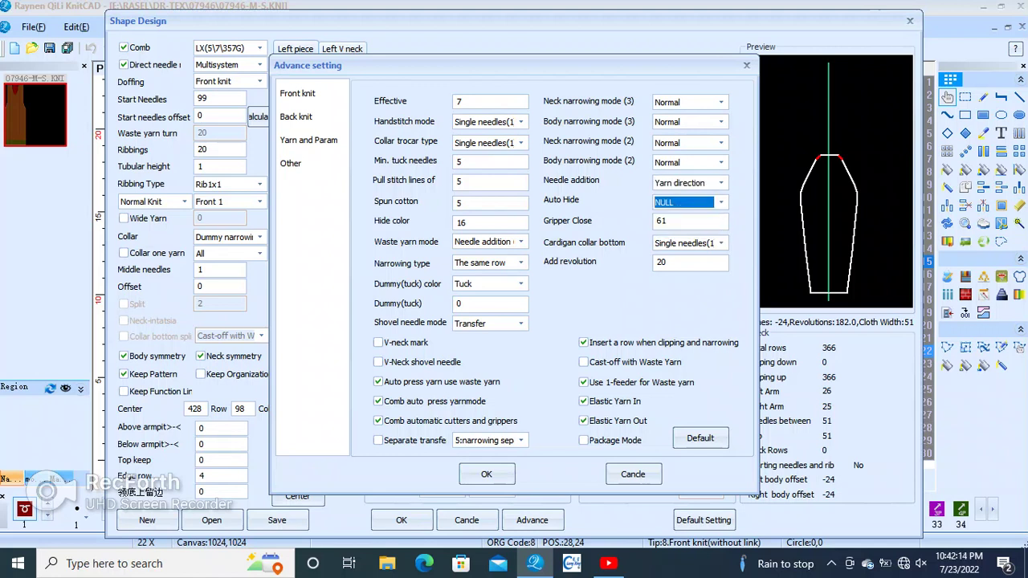
left_click(689, 242)
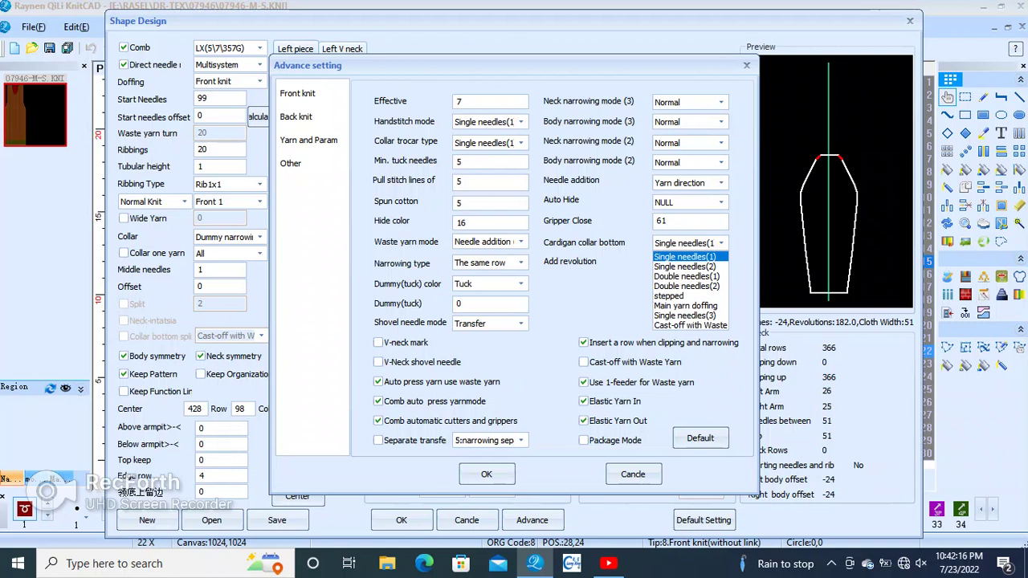
left_click(684, 256)
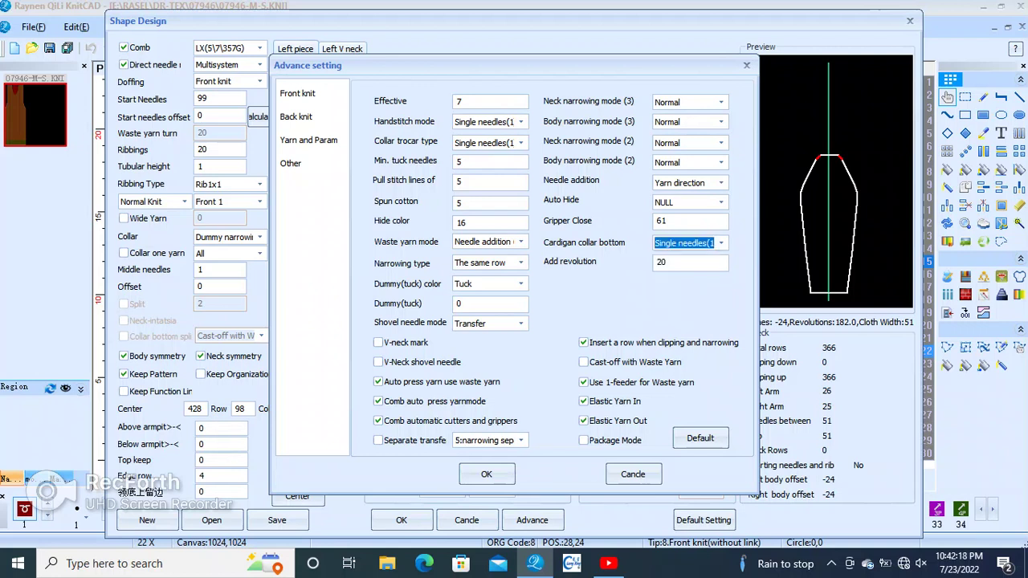
left_click(689, 162)
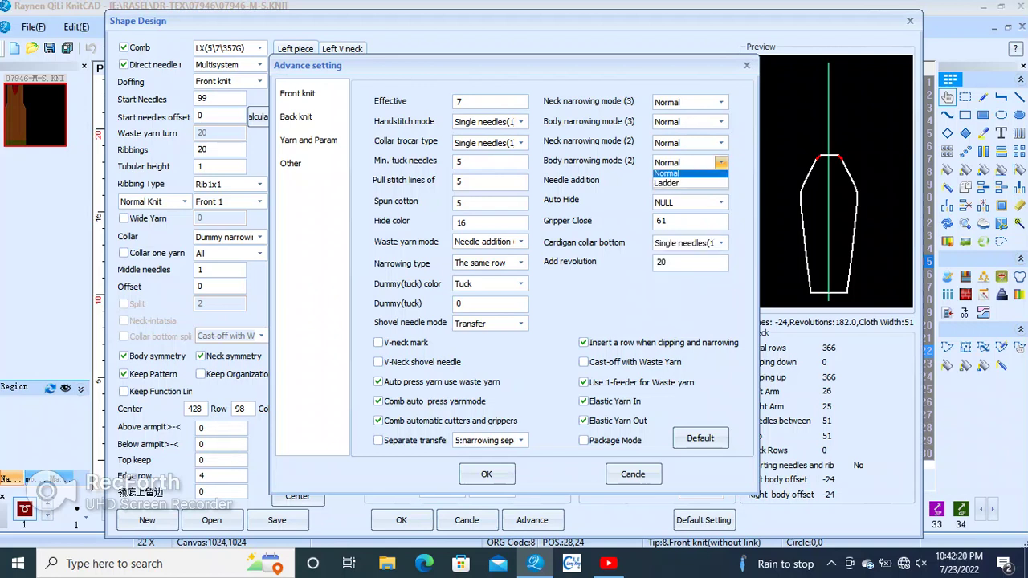
left_click(688, 175)
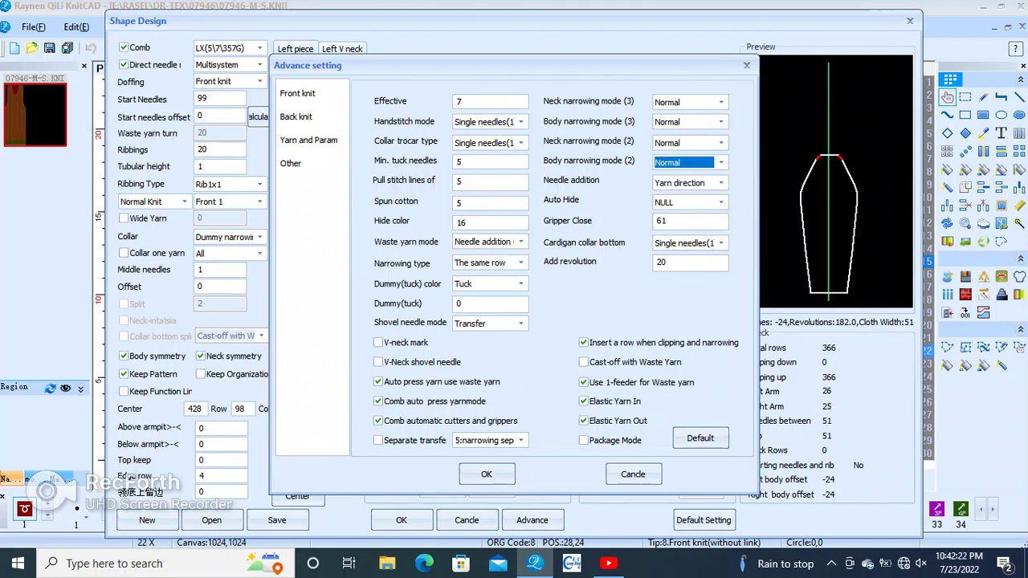
left_click(689, 162)
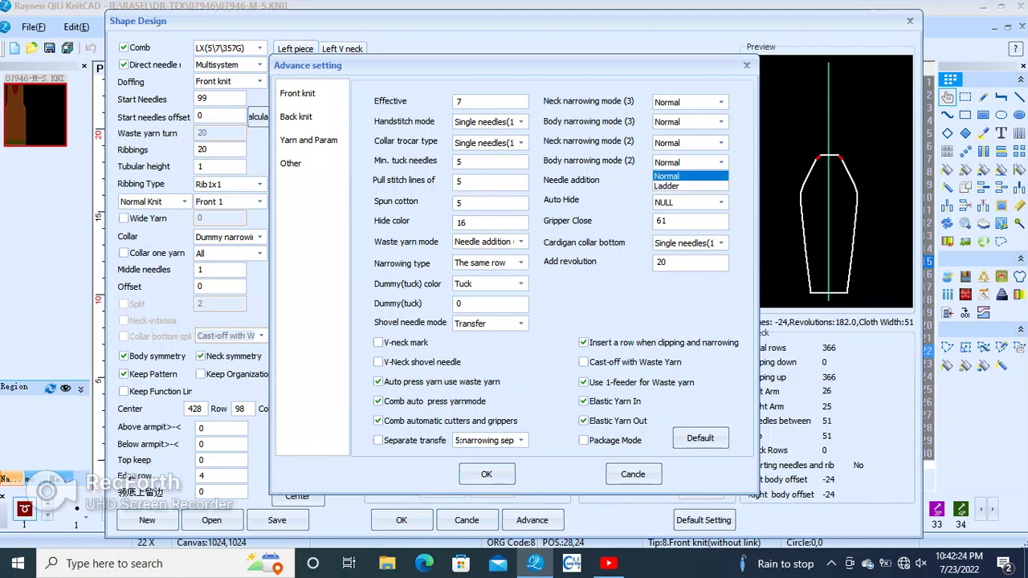
left_click(689, 185)
- Keep neck and body (3) narrowing at Normal, disable comb automatic cutters and grippers, and apply
left_click(688, 143)
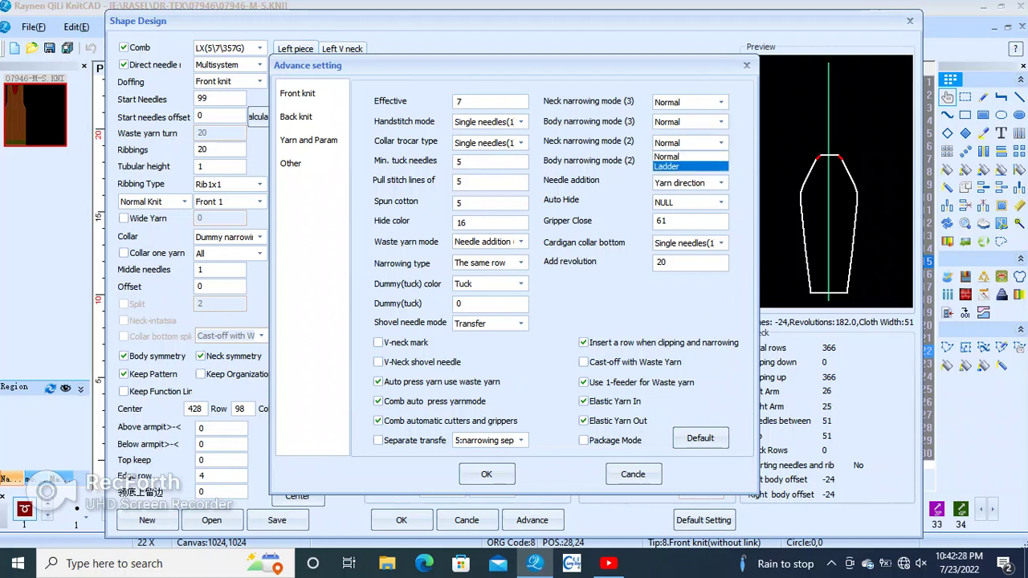
left_click(689, 166)
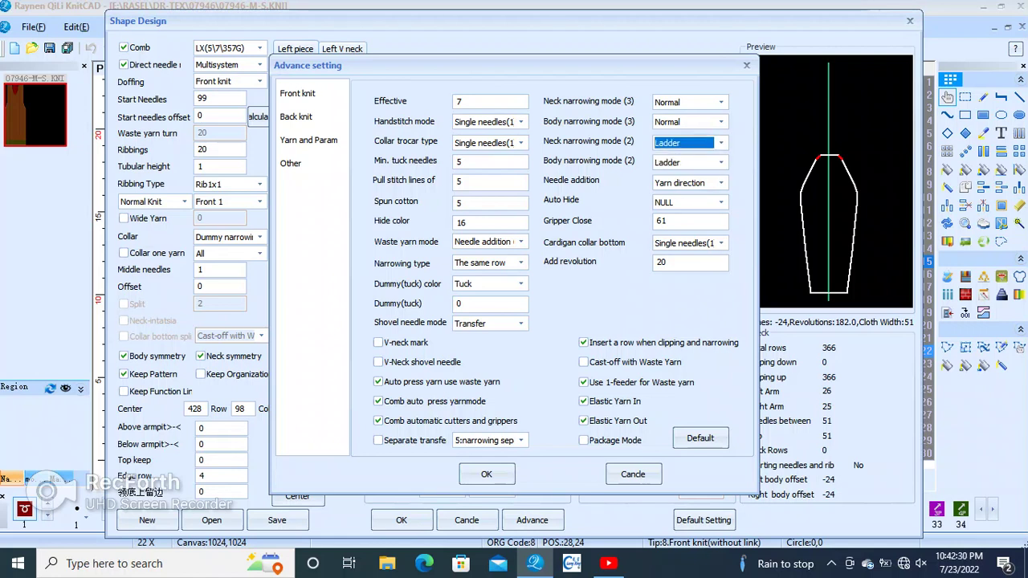
left_click(689, 143)
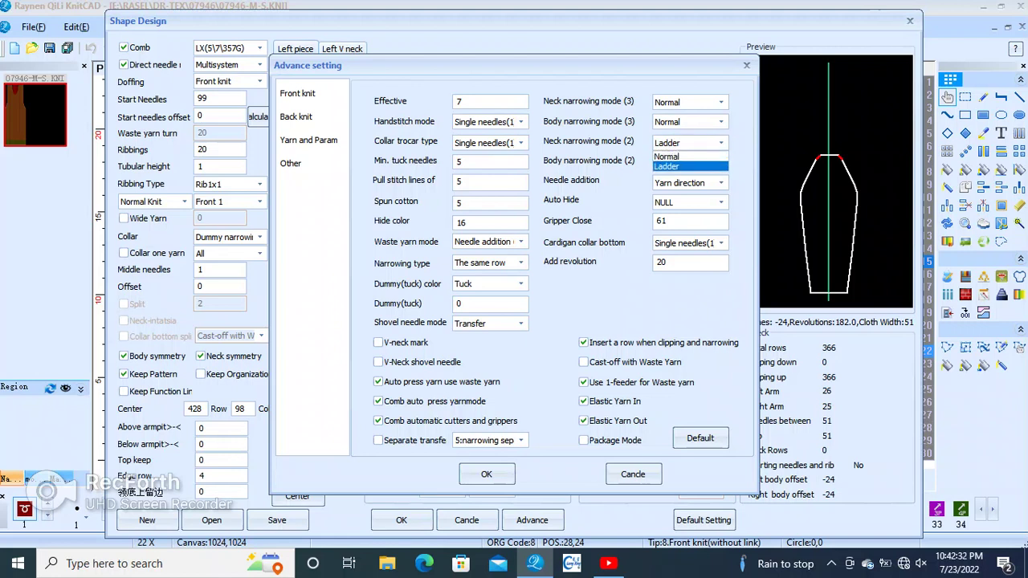
left_click(720, 122)
left_click(720, 121)
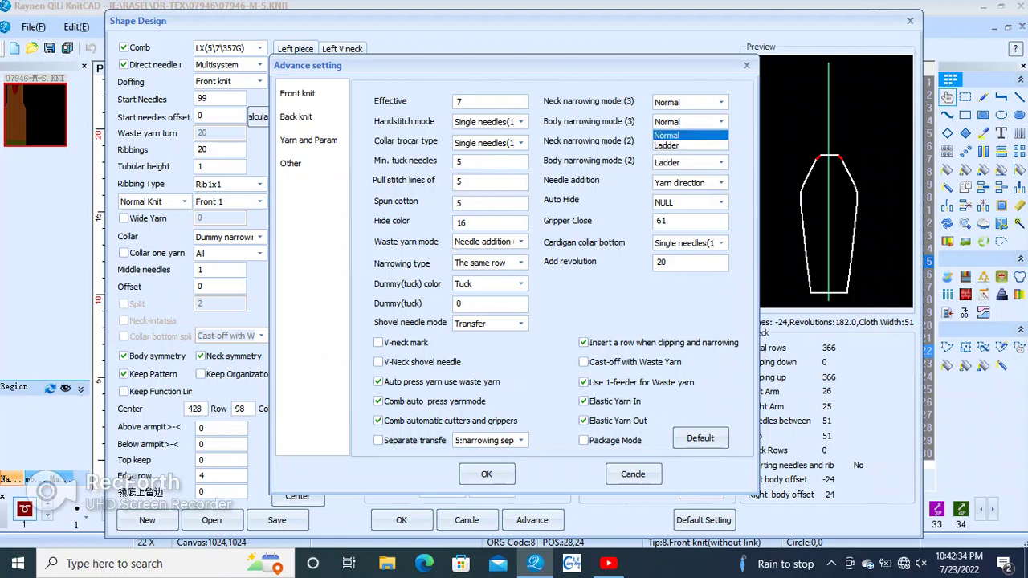
left_click(689, 135)
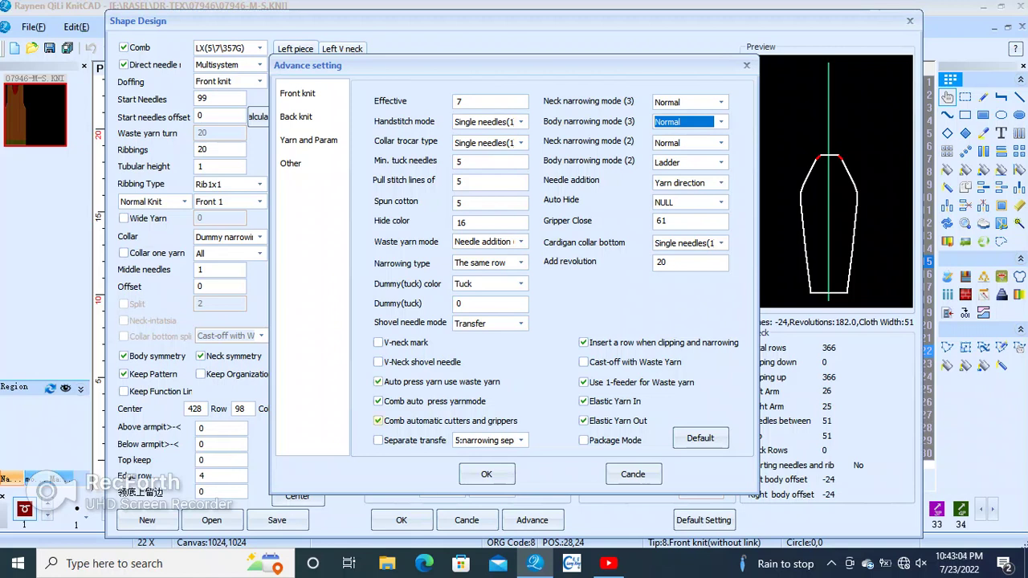
left_click(378, 420)
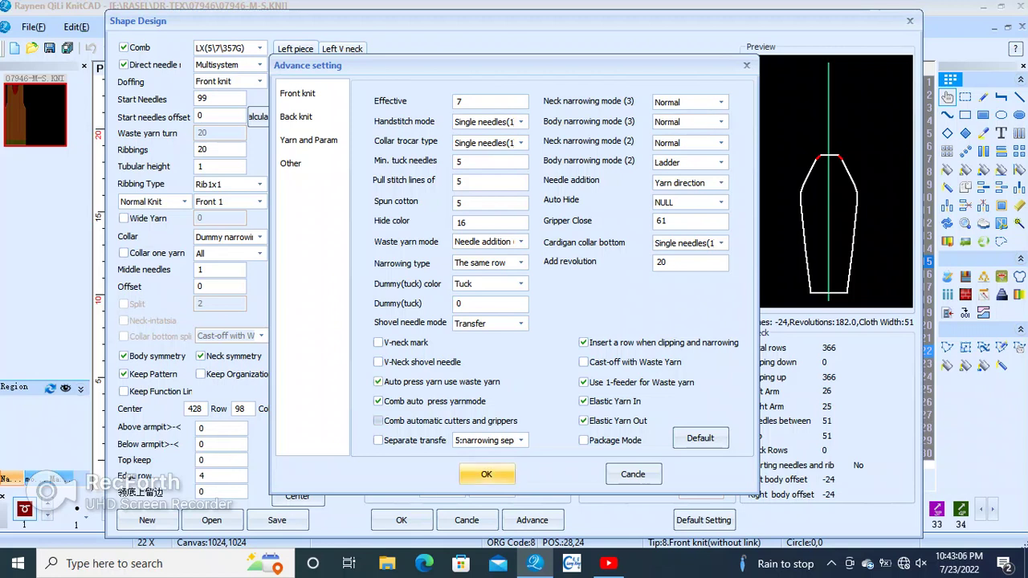
left_click(486, 474)
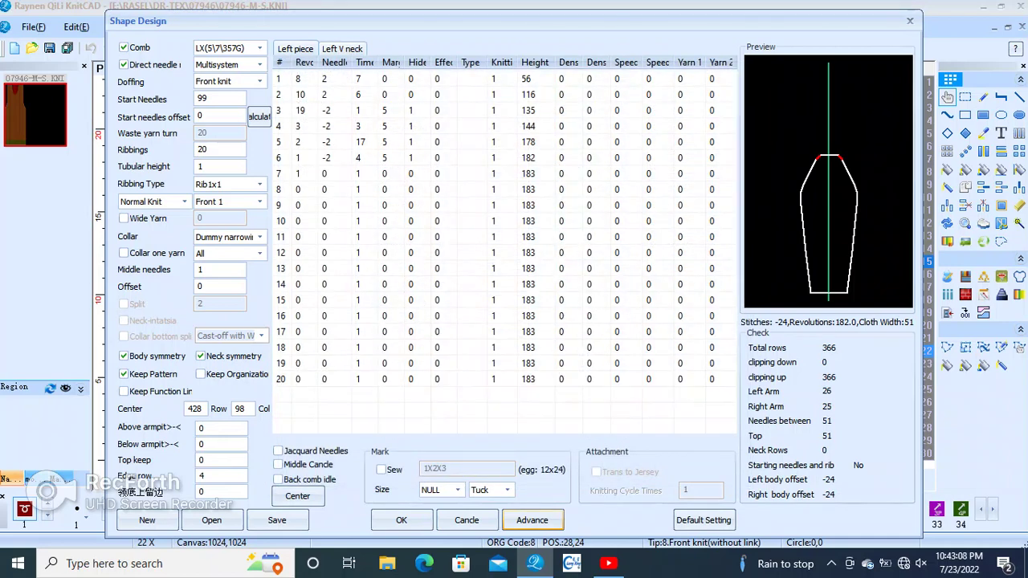
- Generate the shaped panel, inspect its stepped shoulders and rib welt, then undo it
left_click(402, 519)
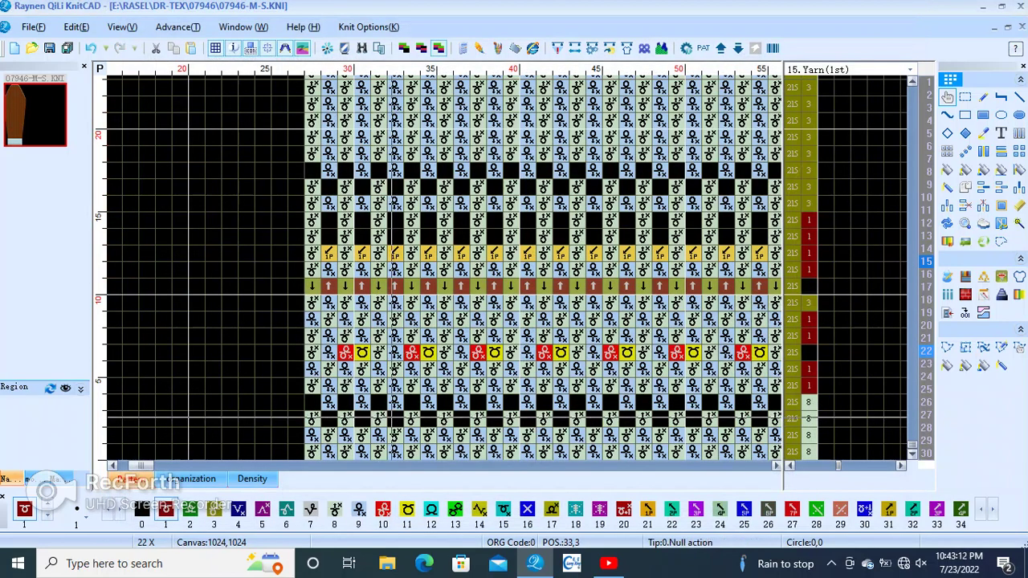
scroll(410, 413, "down", 1)
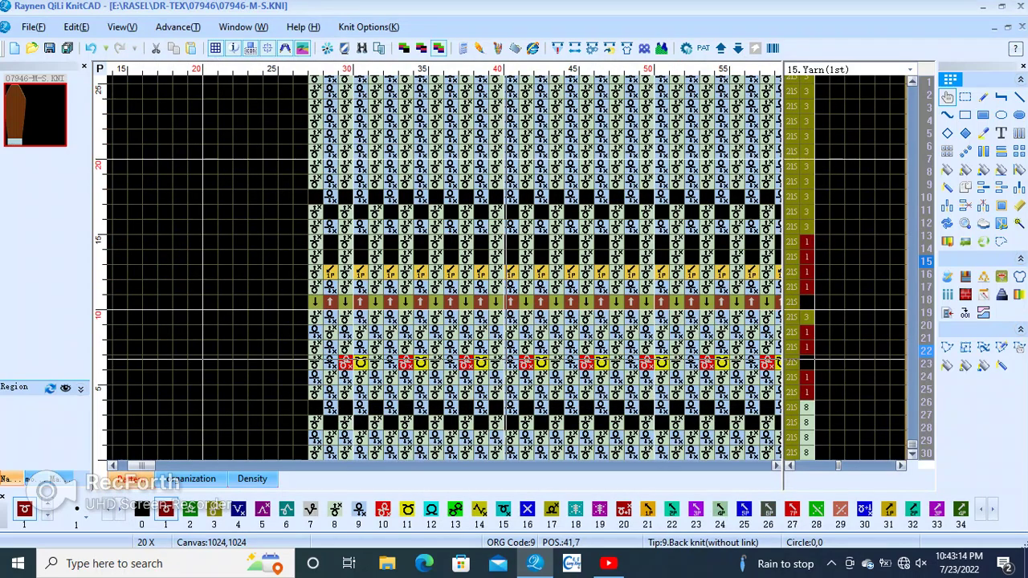
scroll(458, 309, "down", 3)
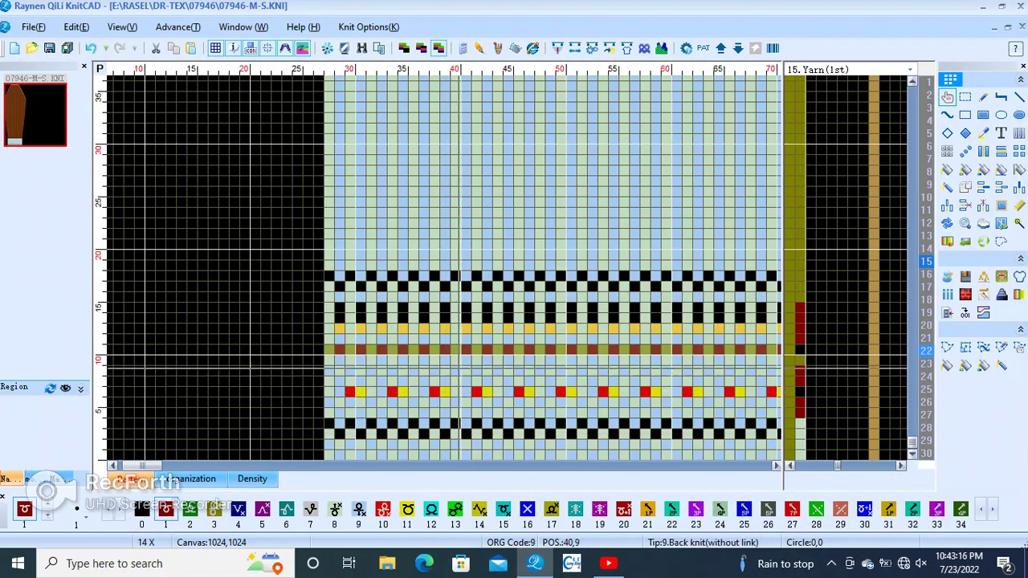
scroll(339, 194, "down", 2)
scroll(241, 193, "down", 3)
scroll(127, 190, "down", 2)
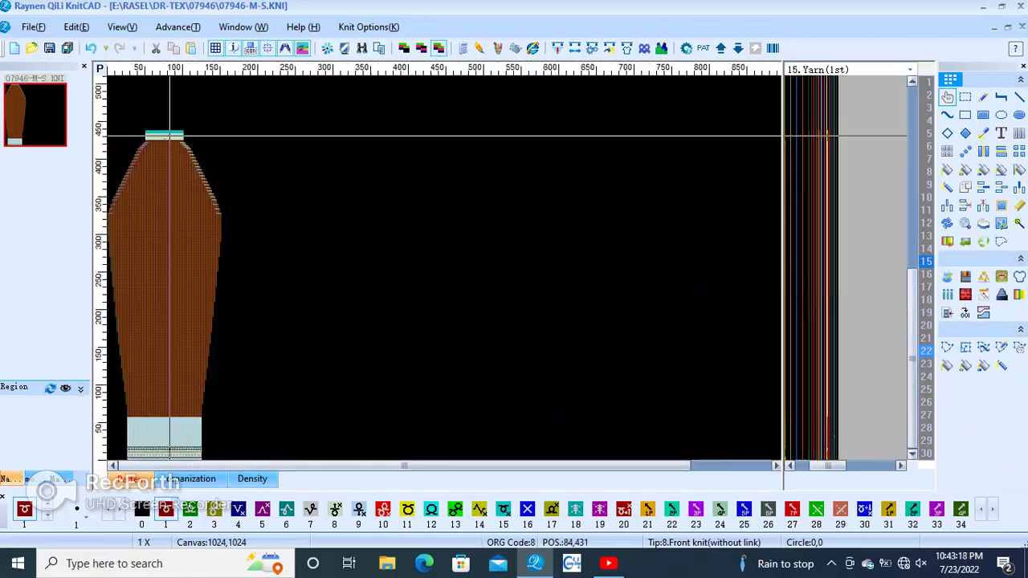
scroll(127, 190, "up", 3)
scroll(200, 241, "up", 2)
scroll(249, 266, "up", 1)
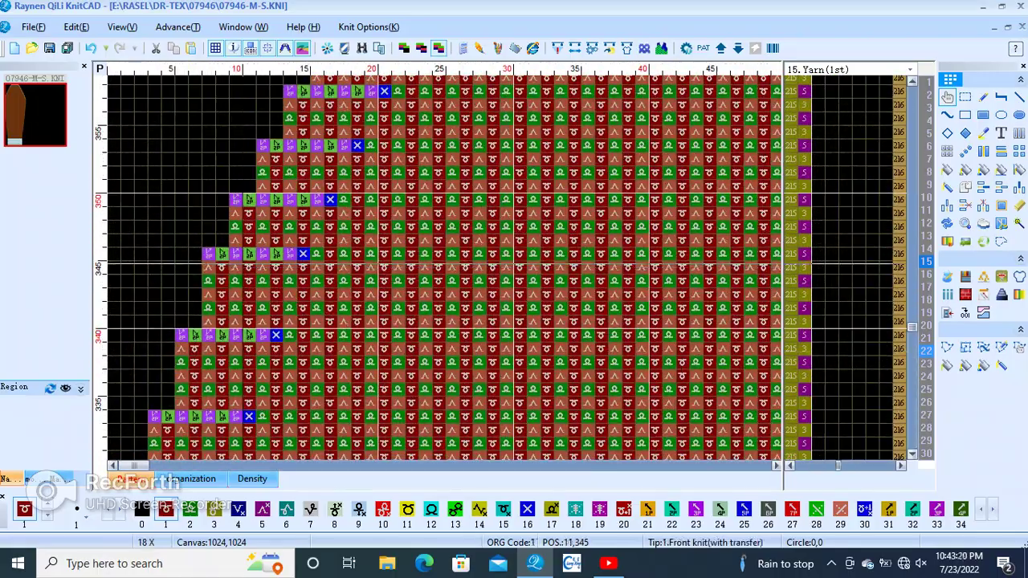
scroll(250, 264, "down", 2)
scroll(252, 265, "down", 2)
scroll(257, 265, "up", 2)
scroll(262, 265, "up", 2)
scroll(262, 265, "up", 1)
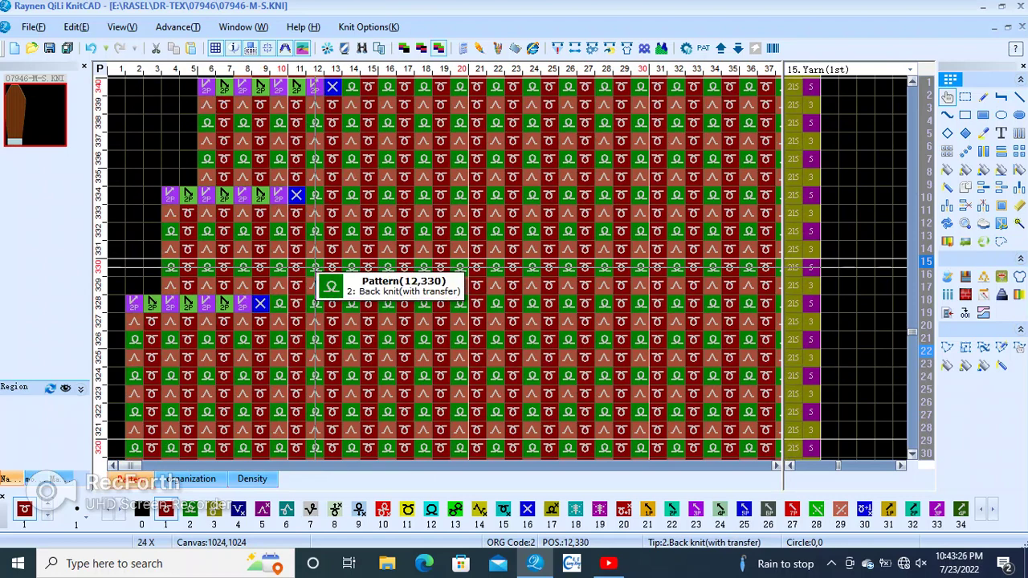
scroll(315, 267, "down", 2)
scroll(315, 267, "down", 1)
scroll(315, 268, "down", 1)
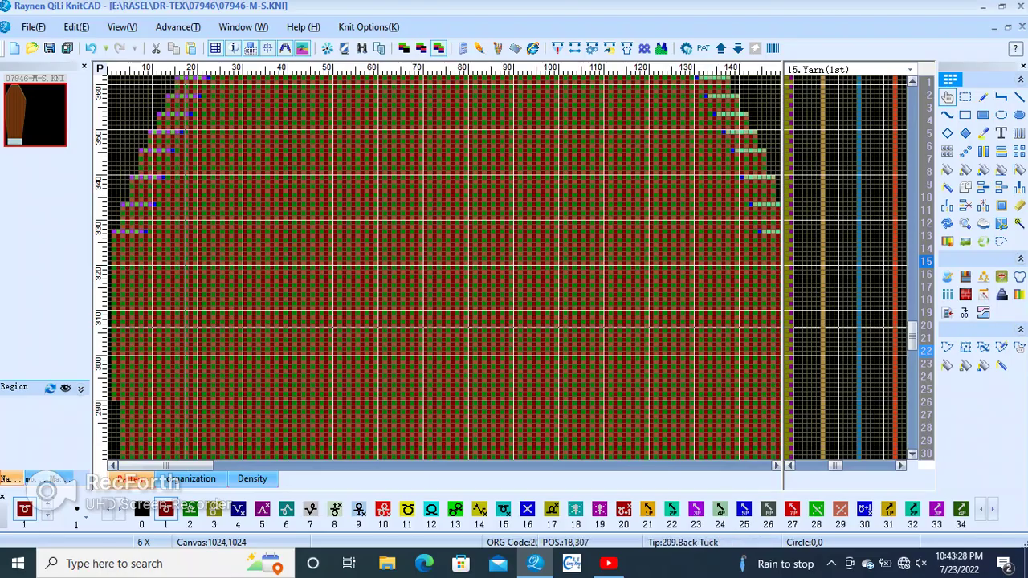
scroll(160, 270, "down", 2)
scroll(165, 394, "up", 3)
scroll(444, 267, "up", 1)
scroll(514, 208, "up", 1)
scroll(592, 158, "up", 1)
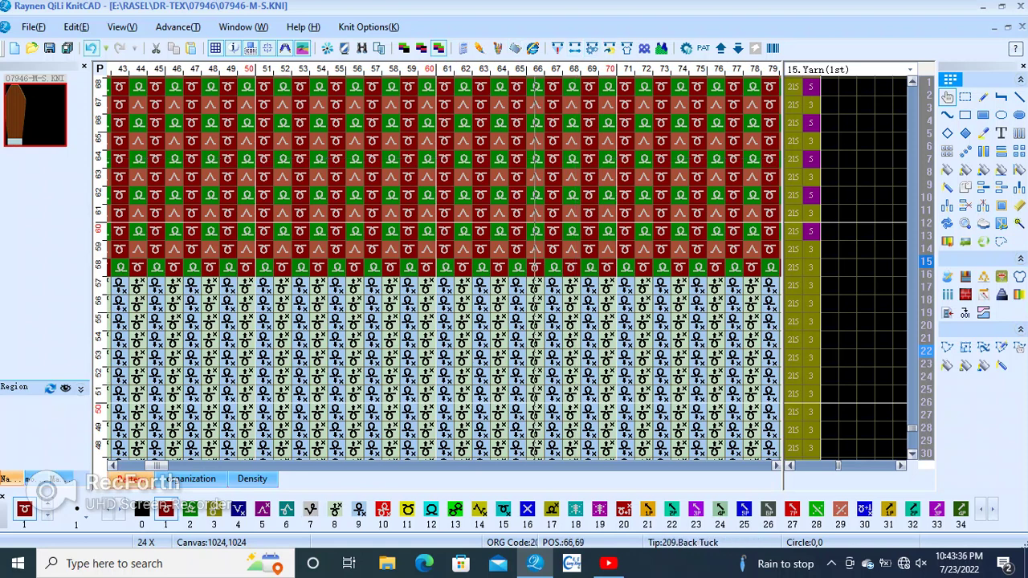
left_click(91, 48)
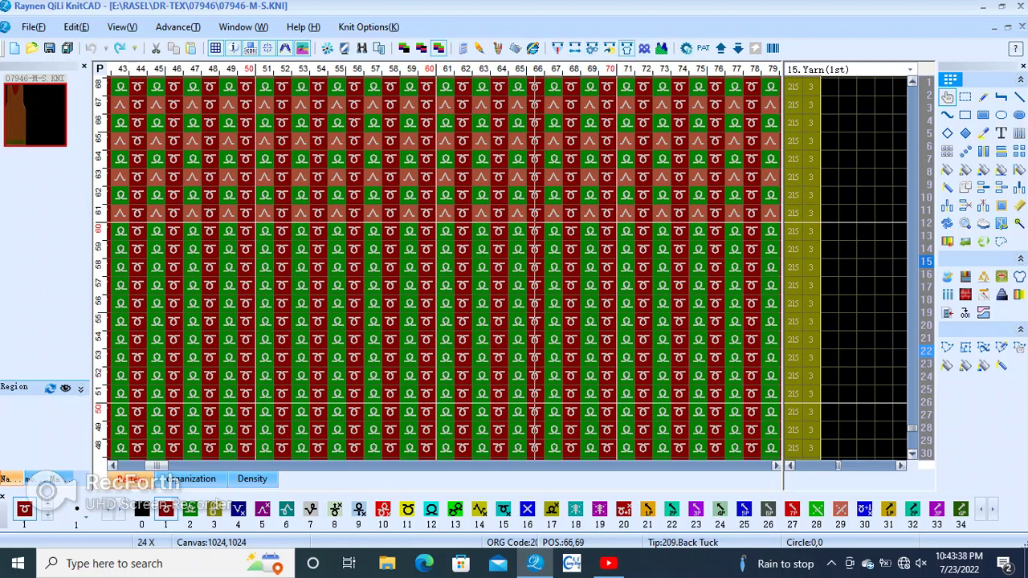
- Set Main yarn 2 to 0 in the advanced yarn settings and regenerate the panel
key("ctrl+n")
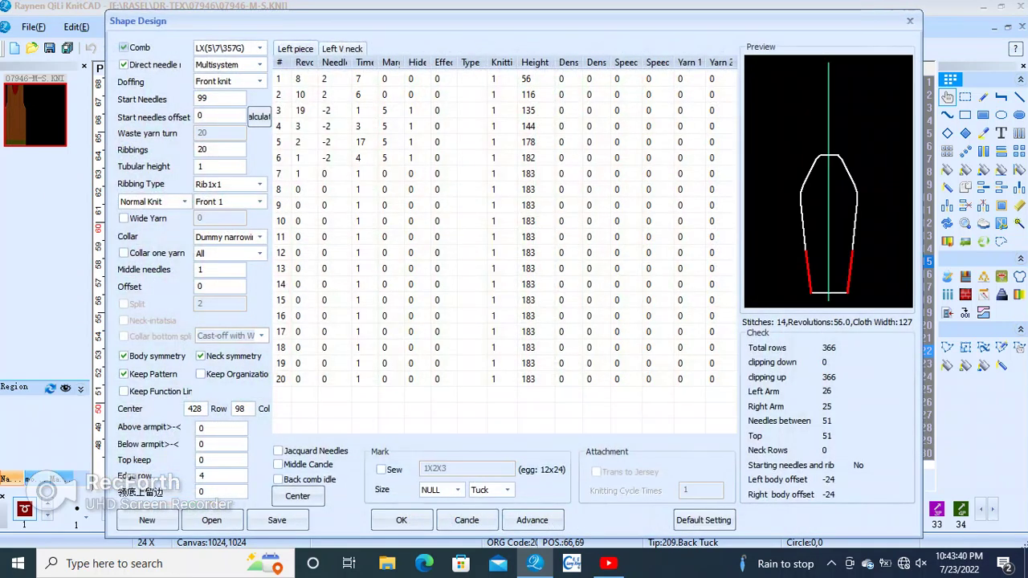
left_click(532, 520)
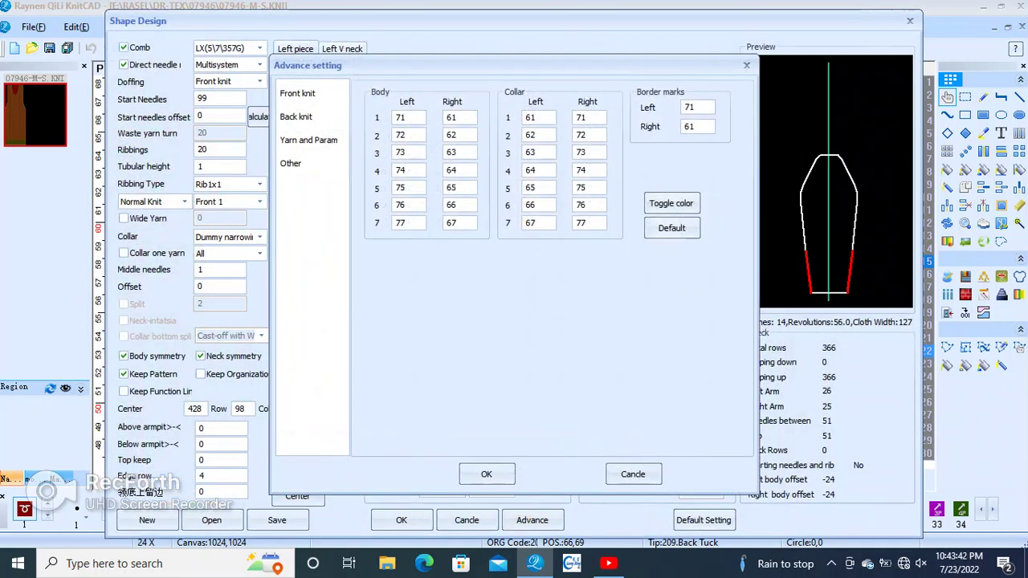
left_click(308, 140)
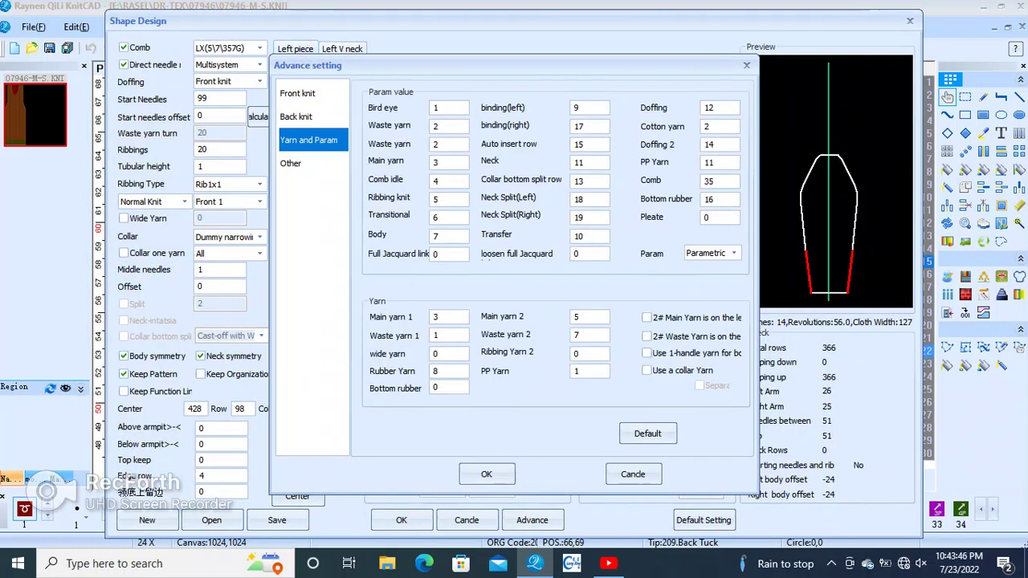
double_click(575, 316)
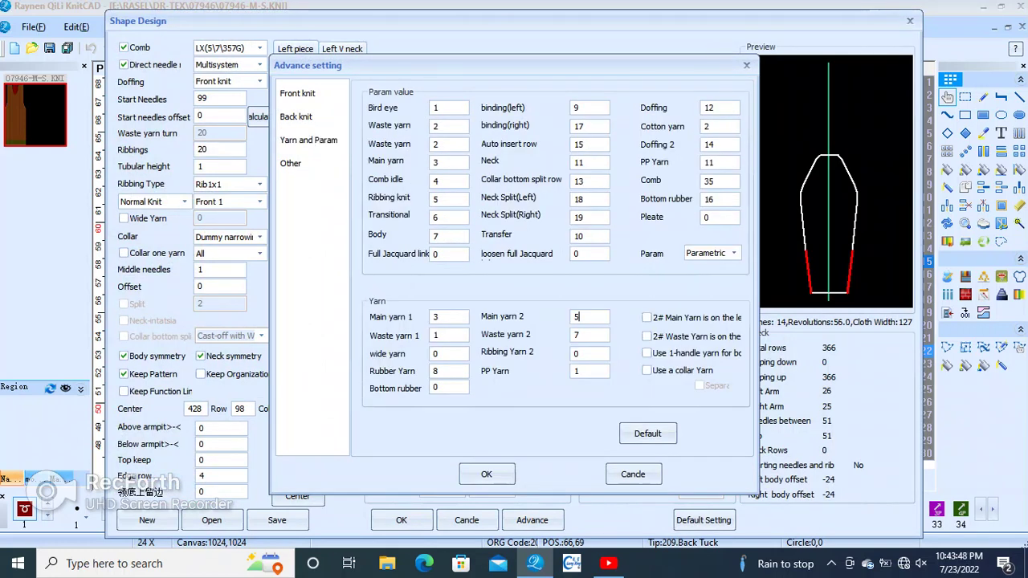
type("00")
key("BackSpace")
left_click(486, 474)
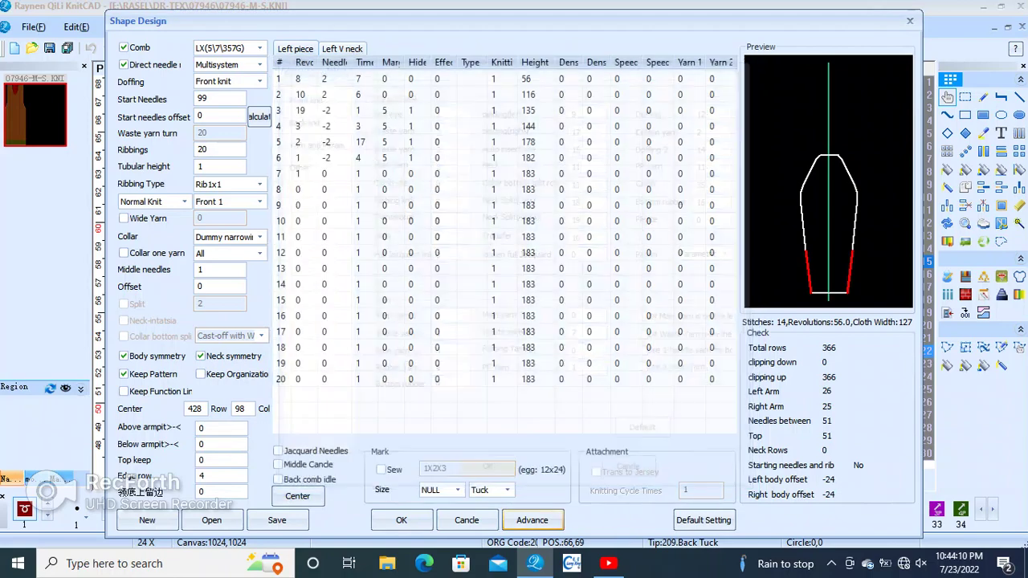
left_click(401, 520)
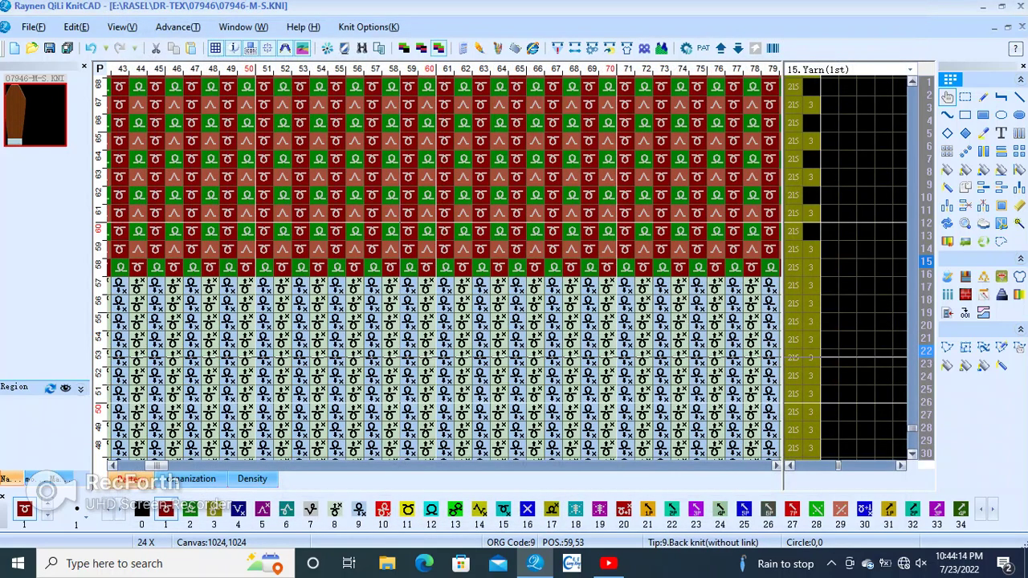
- Undo the last edit, restoring the red-green lower rows, and reopen Shape Design
scroll(407, 355, "down", 1)
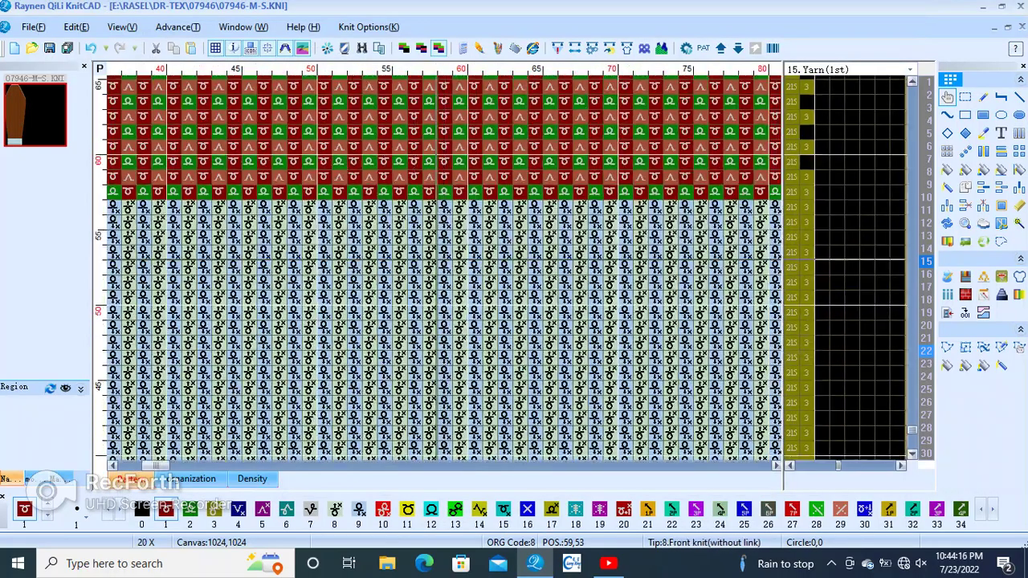
scroll(417, 305, "down", 1)
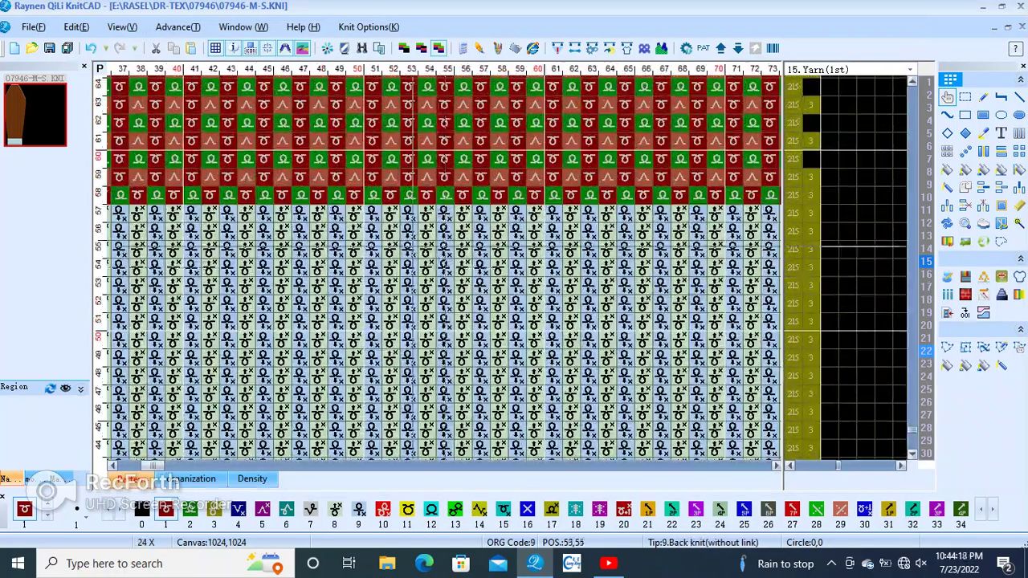
scroll(444, 105, "down", 1)
scroll(444, 104, "up", 1)
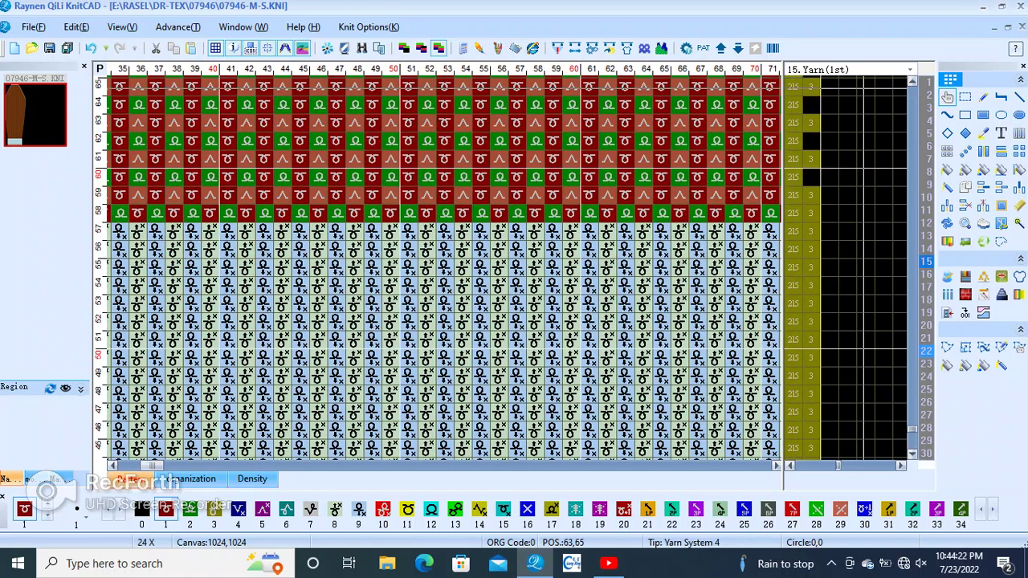
left_click(90, 48)
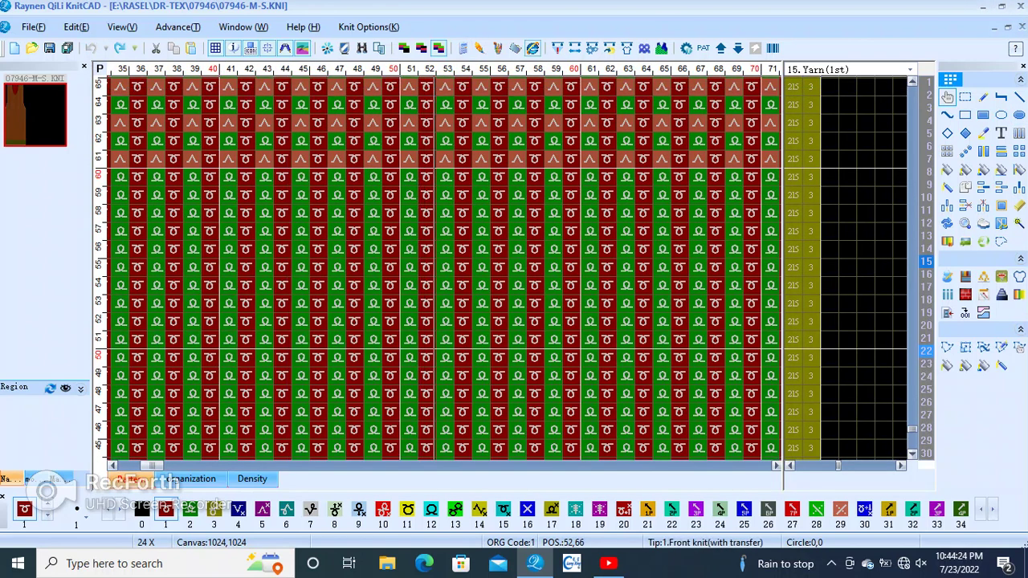
left_click(948, 96)
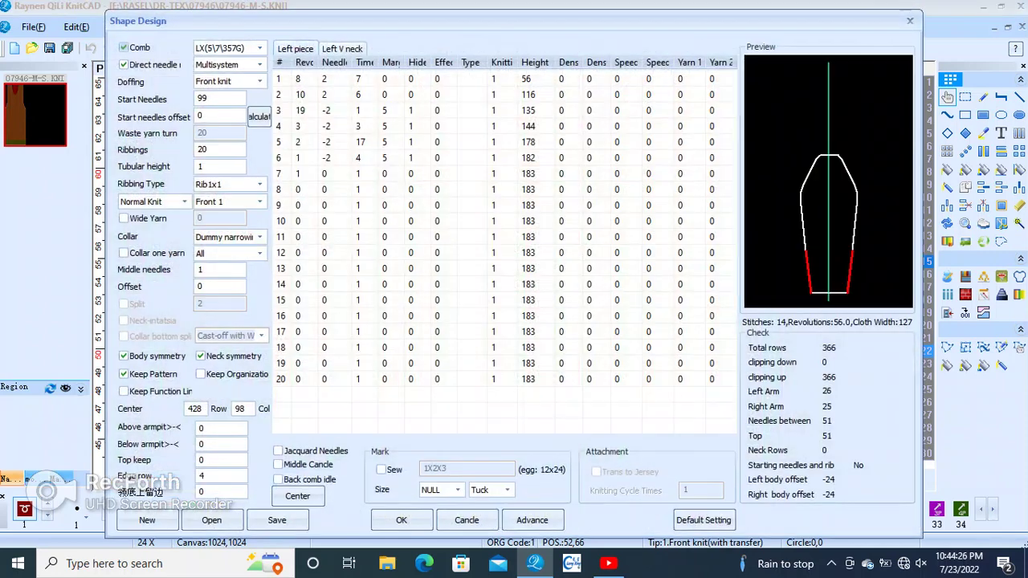
- Review the advanced yarn values, with Main yarn 2 at 3, and regenerate the panel
left_click(532, 519)
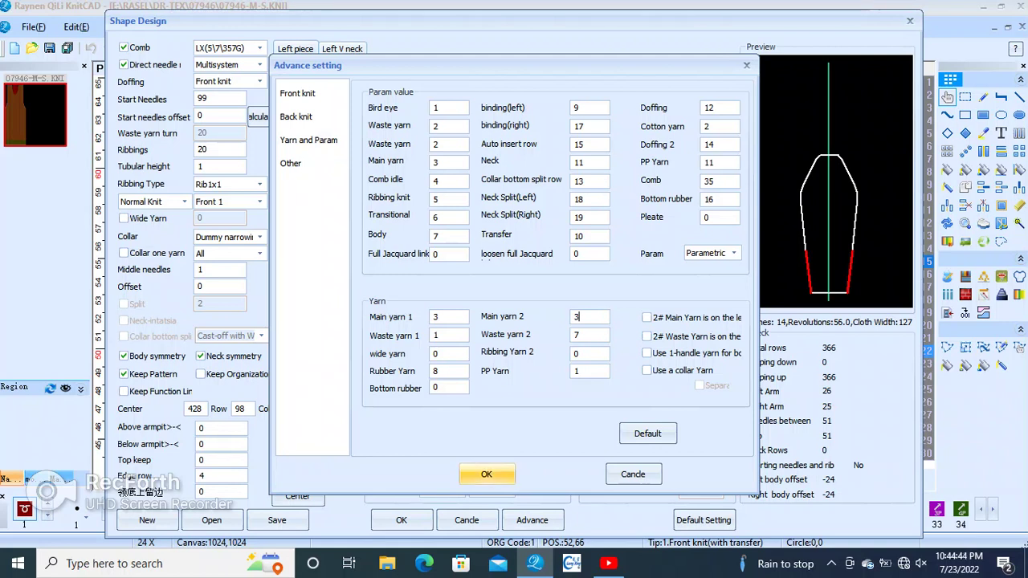
left_click(485, 473)
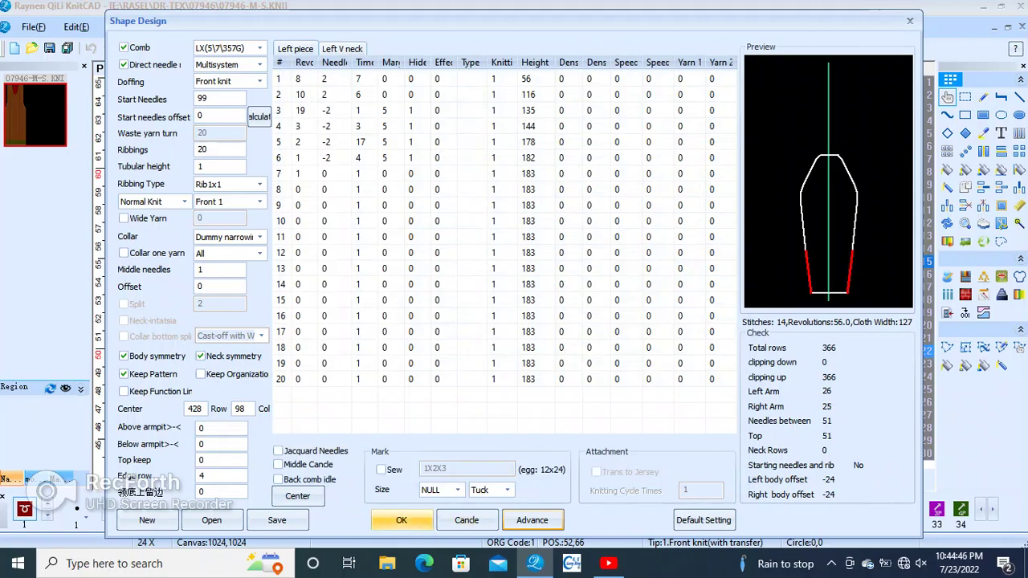
left_click(401, 519)
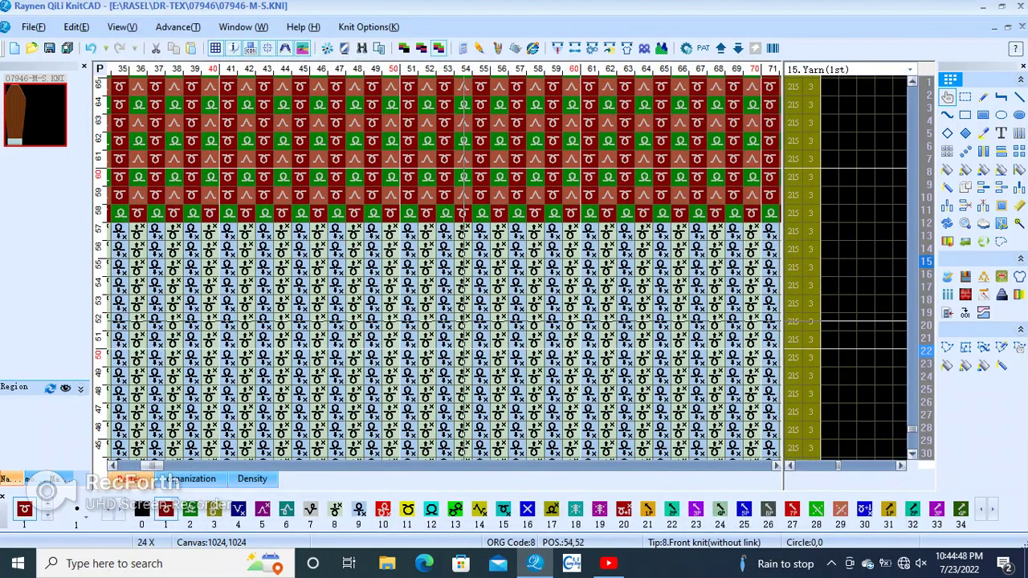
- Fill the empty cells in row 75 of the knit panel
scroll(463, 321, "down", 3)
scroll(137, 289, "down", 2)
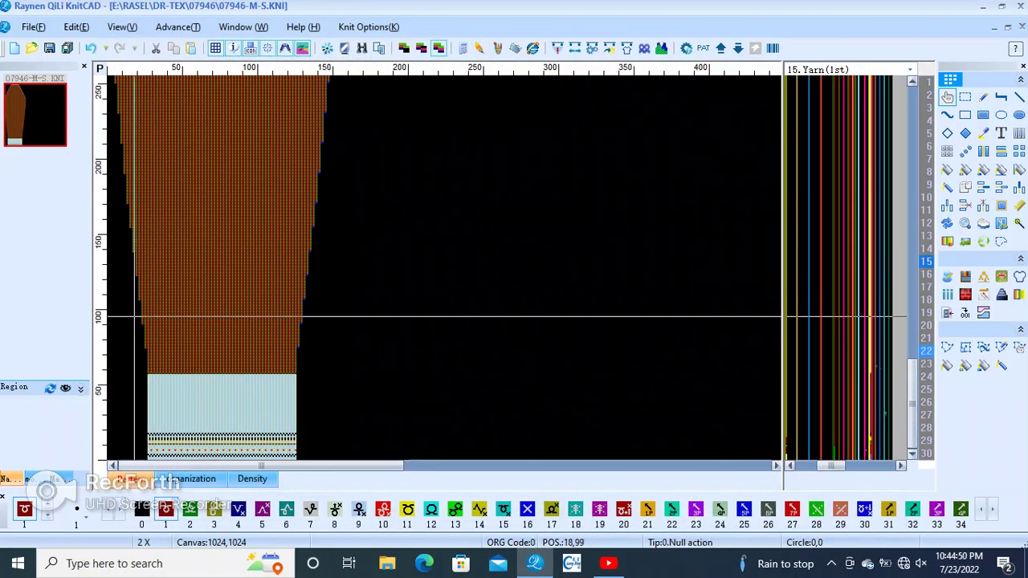
scroll(135, 315, "up", 2)
scroll(185, 265, "up", 1)
scroll(238, 212, "up", 1)
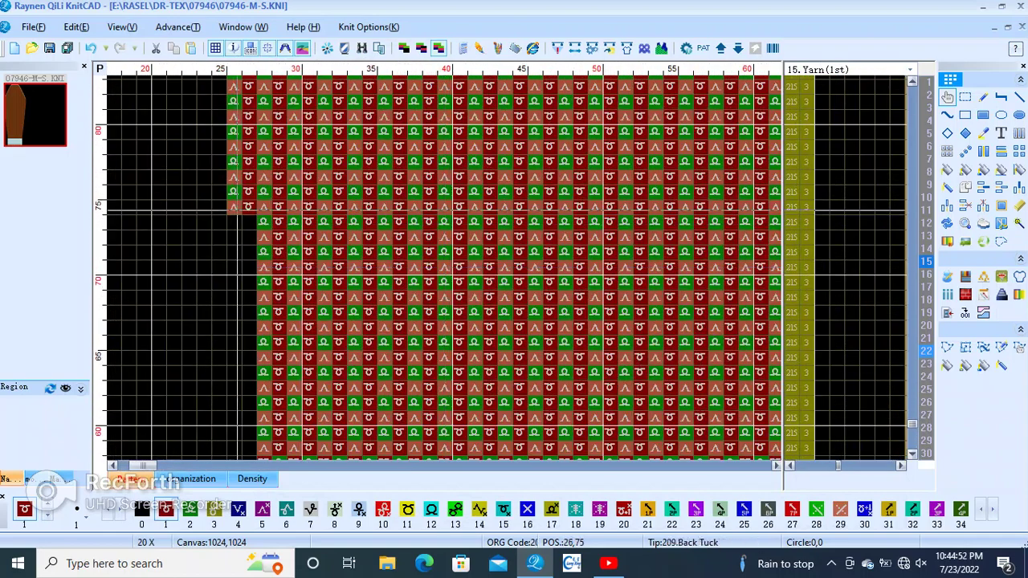
left_click(235, 205)
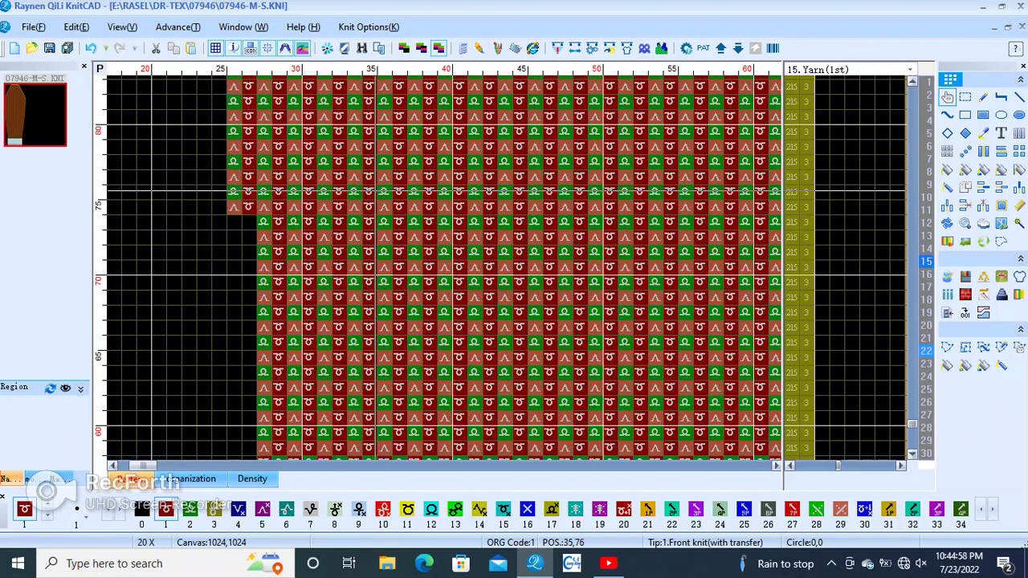
- Insert 12 columns at column 1 to shift the stitch pattern right
scroll(133, 404, "down", 2)
scroll(132, 404, "down", 2)
scroll(458, 236, "up", 2)
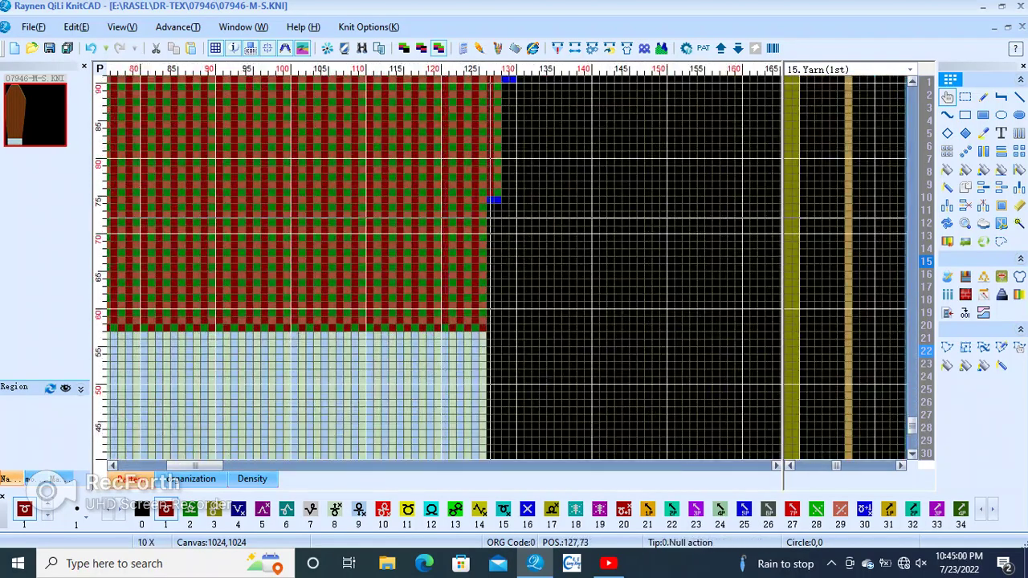
scroll(458, 236, "up", 2)
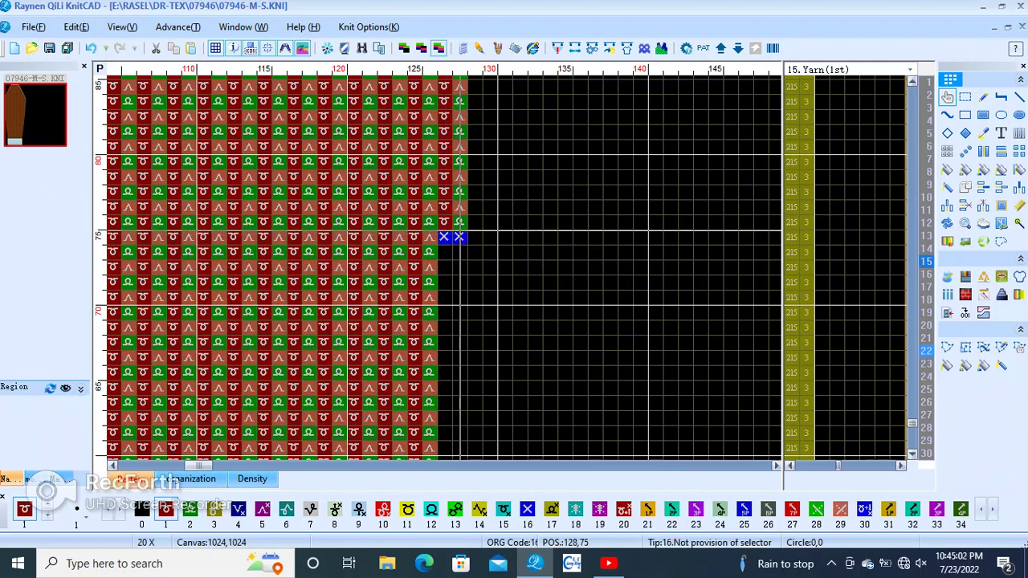
scroll(449, 236, "down", 3)
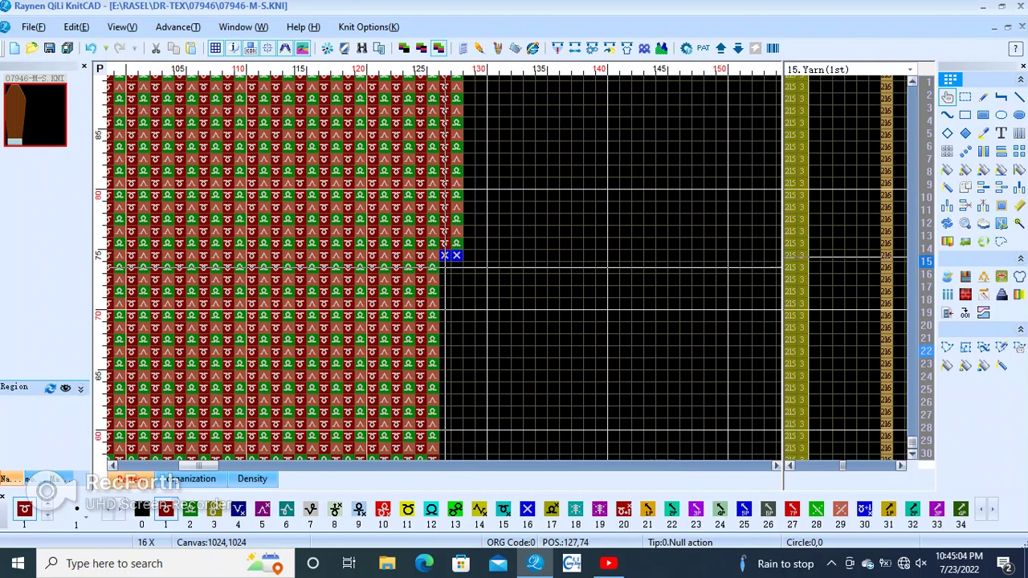
scroll(145, 176, "up", 2)
scroll(147, 269, "up", 1)
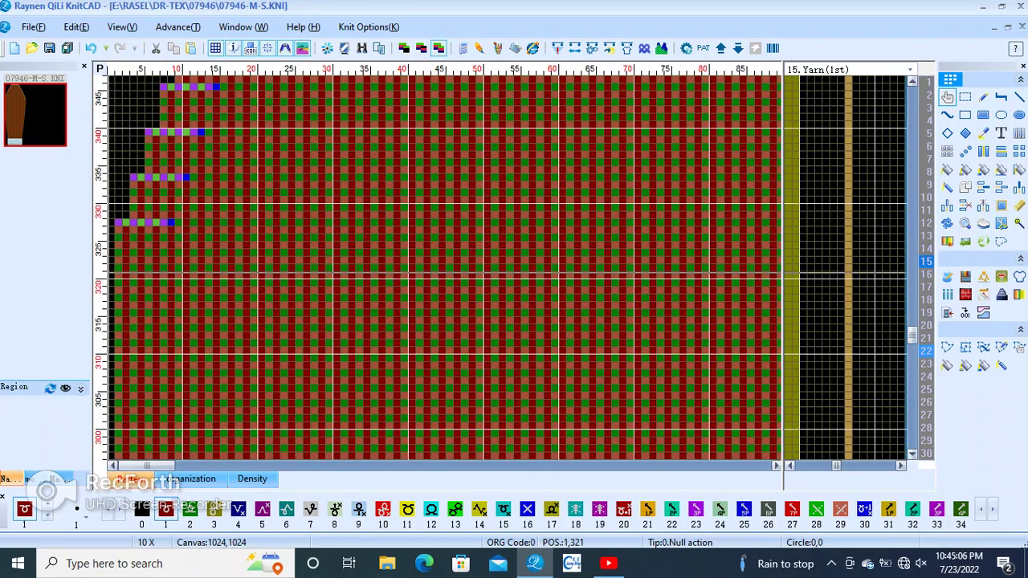
scroll(147, 270, "up", 1)
scroll(147, 268, "up", 2)
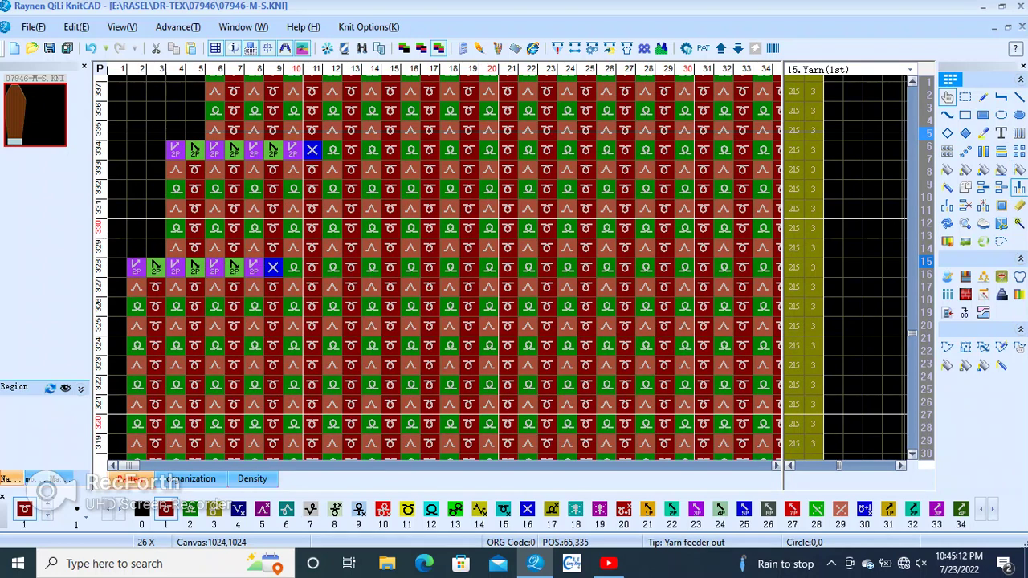
left_click(120, 283)
left_click(120, 283)
left_click(120, 282)
left_click(120, 282)
left_click(120, 282)
left_click(121, 282)
left_click(120, 282)
left_click(120, 283)
left_click(120, 283)
left_click(120, 282)
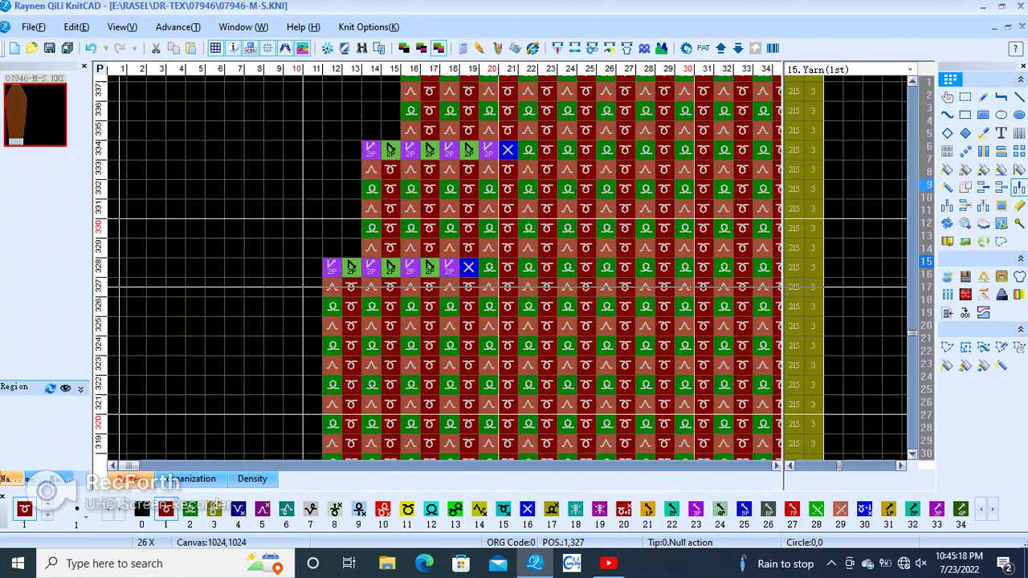
left_click(121, 282)
left_click(120, 283)
left_click(120, 282)
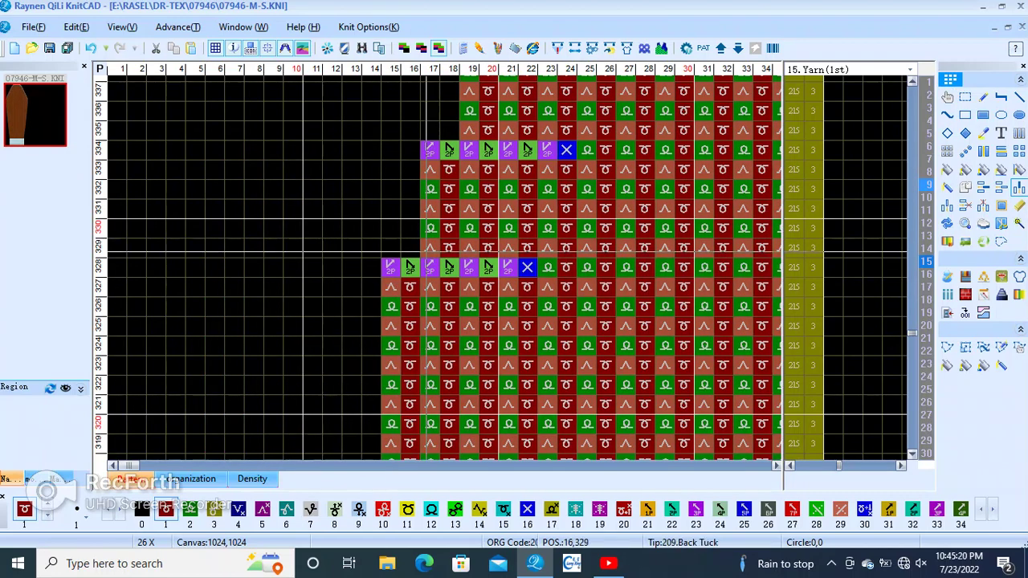
scroll(264, 267, "down", 2)
scroll(265, 266, "down", 3)
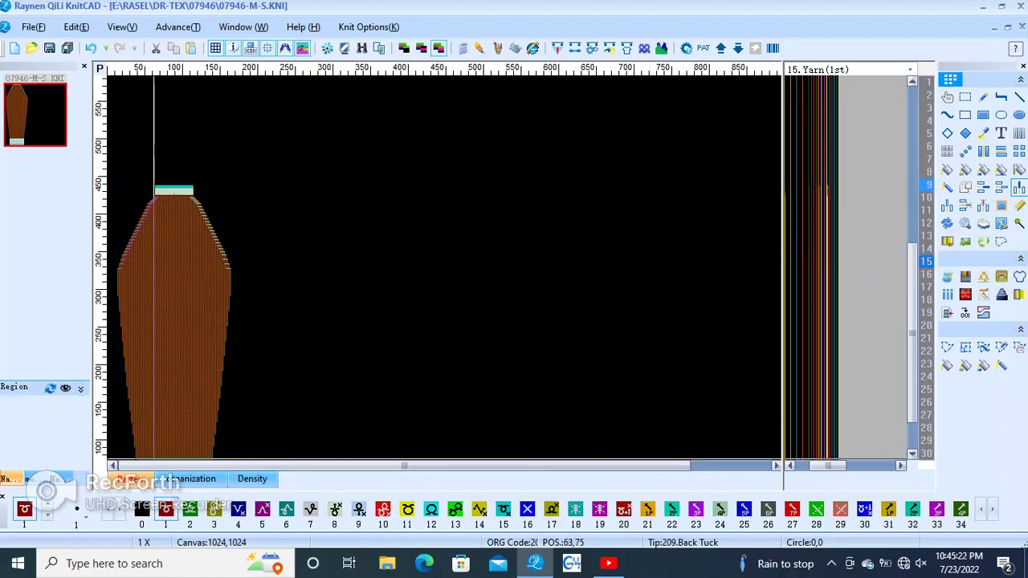
scroll(153, 374, "up", 3)
scroll(264, 294, "down", 2)
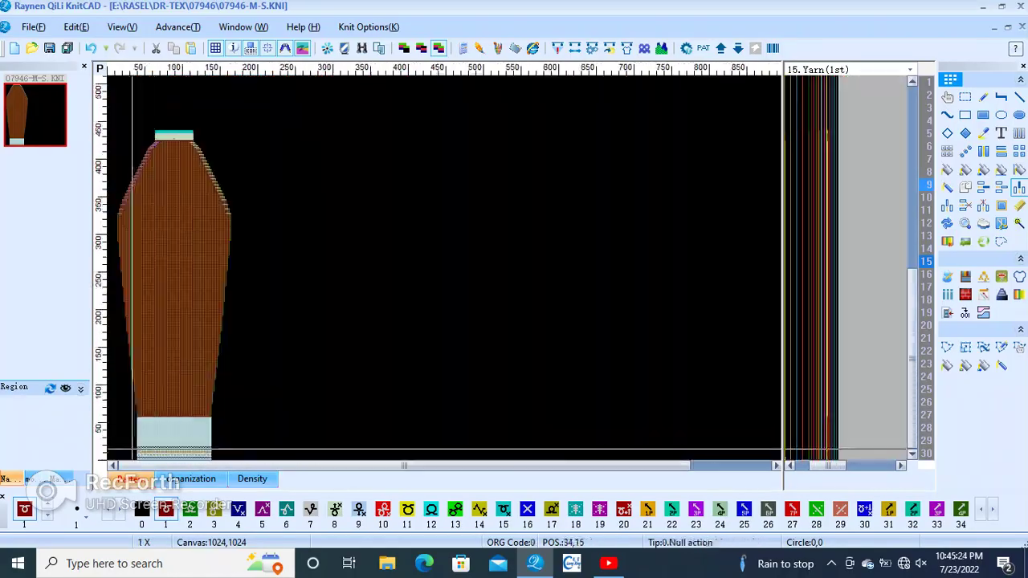
scroll(309, 375, "up", 3)
scroll(313, 160, "up", 1)
scroll(313, 160, "up", 1)
scroll(313, 161, "up", 1)
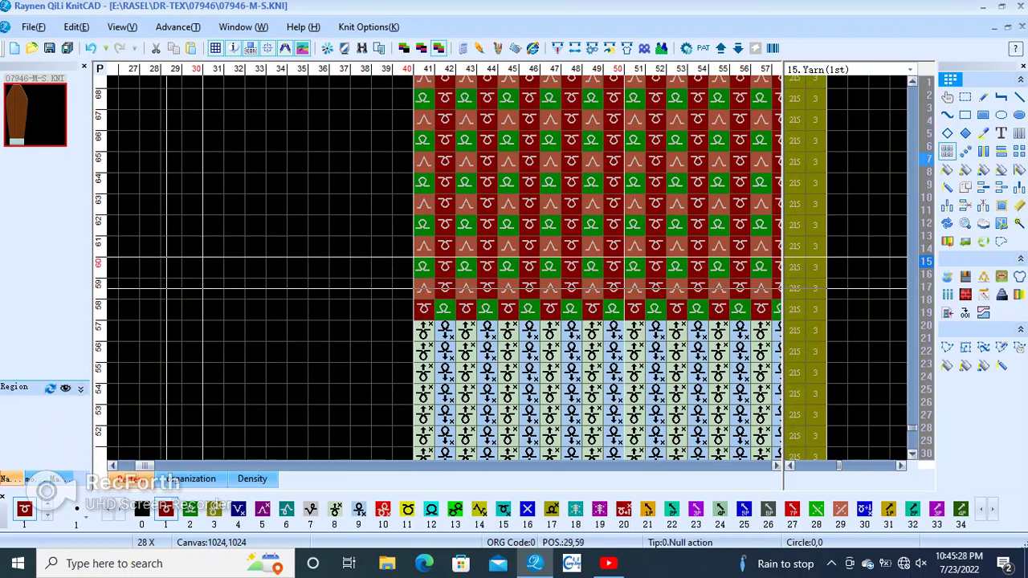
- Span the copy tool along row 58 from column 27 to column 143
left_click_drag(131, 309, 677, 310)
scroll(676, 309, "down", 1)
scroll(562, 277, "down", 1)
scroll(498, 273, "down", 1)
mouse_move(677, 309)
left_mouse_down()
mouse_move(447, 267)
mouse_move(737, 273)
left_mouse_up()
scroll(736, 273, "up", 2)
scroll(444, 267, "up", 1)
scroll(444, 267, "up", 1)
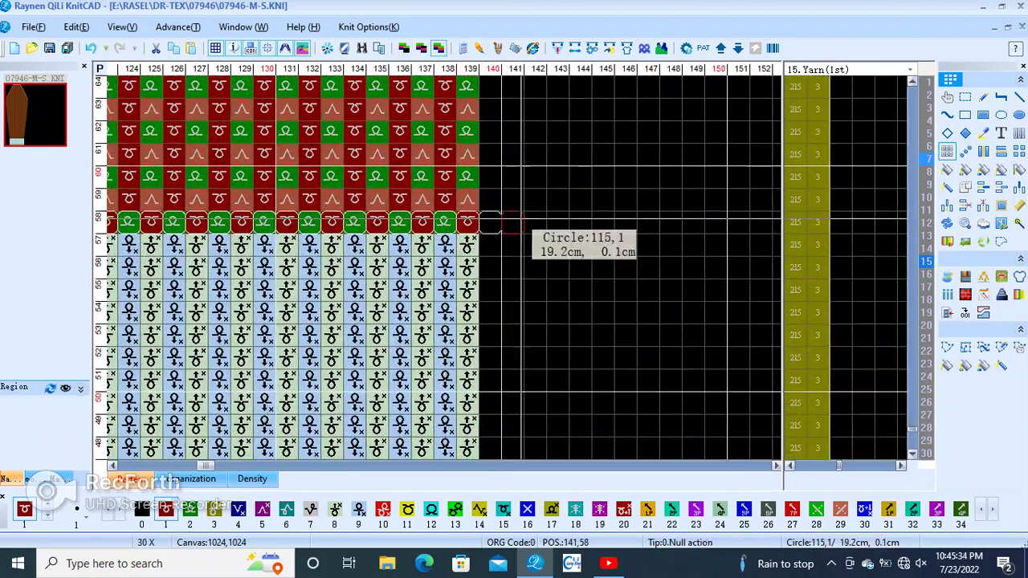
left_click_drag(444, 267, 558, 225)
- Copy row 58's stitches down to row 20, replacing the light-blue stitches
mouse_move(468, 224)
left_mouse_down()
mouse_move(468, 298)
mouse_move(468, 85)
left_mouse_up()
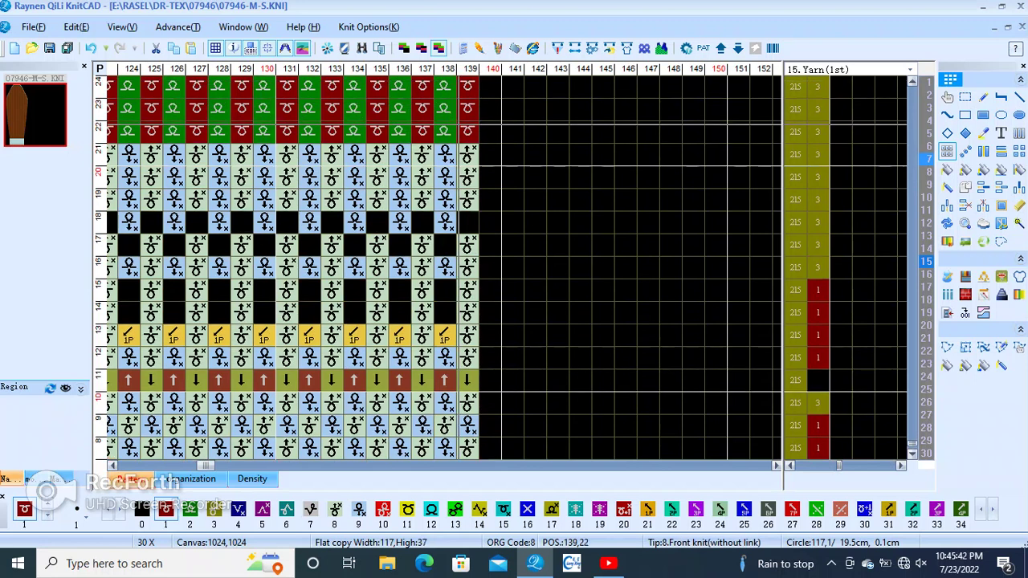
left_click_drag(468, 86, 466, 198)
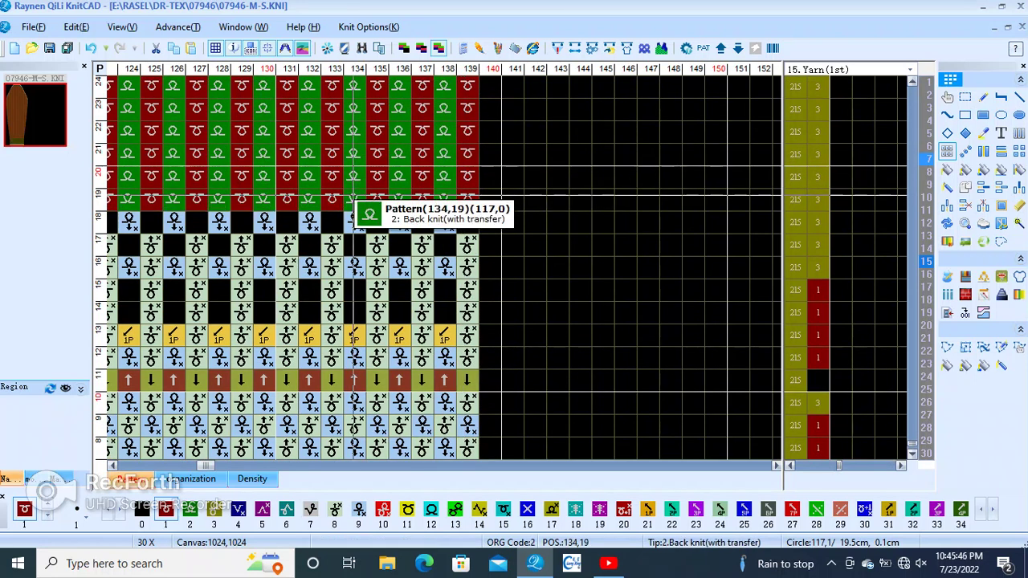
scroll(444, 267, "down", 2)
scroll(444, 267, "down", 3)
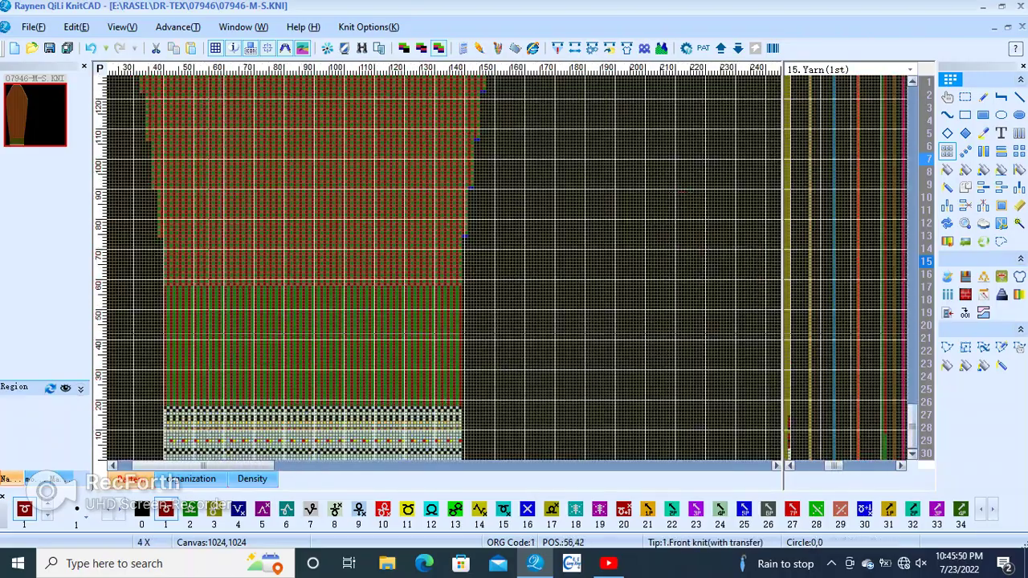
scroll(447, 418, "up", 3)
scroll(447, 419, "up", 1)
scroll(446, 418, "up", 2)
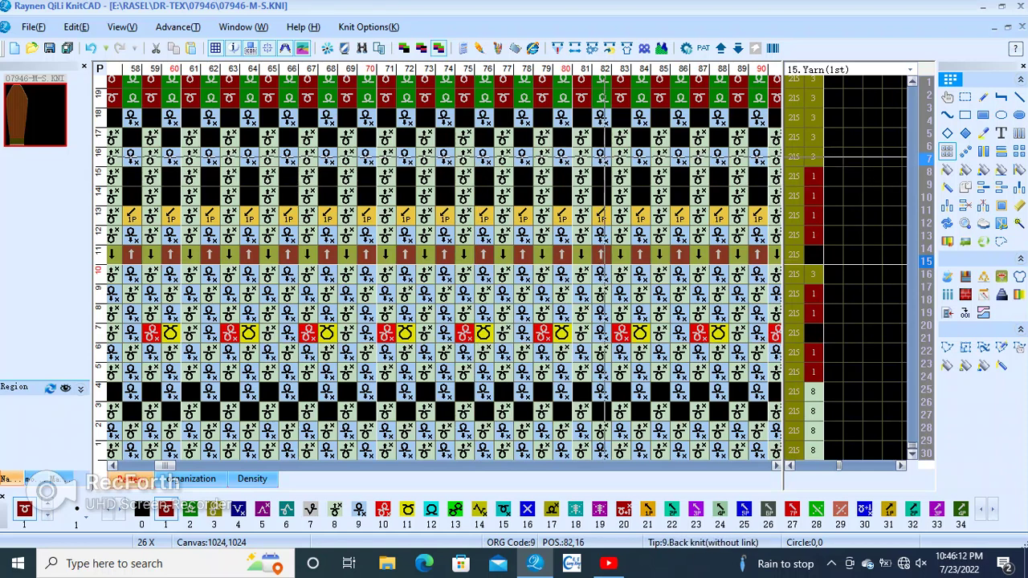
scroll(610, 184, "down", 3)
scroll(610, 184, "down", 3)
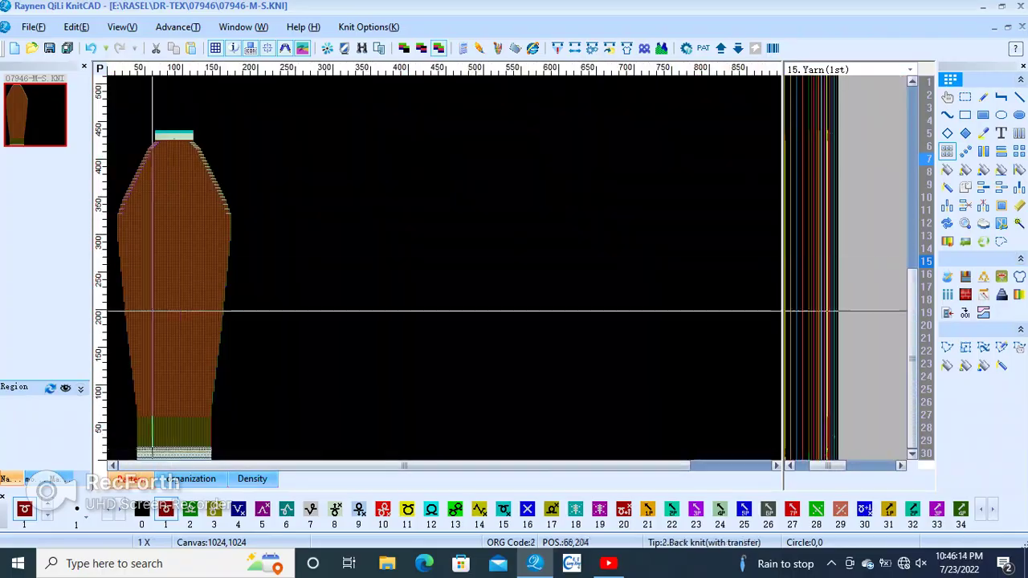
scroll(401, 266, "up", 5)
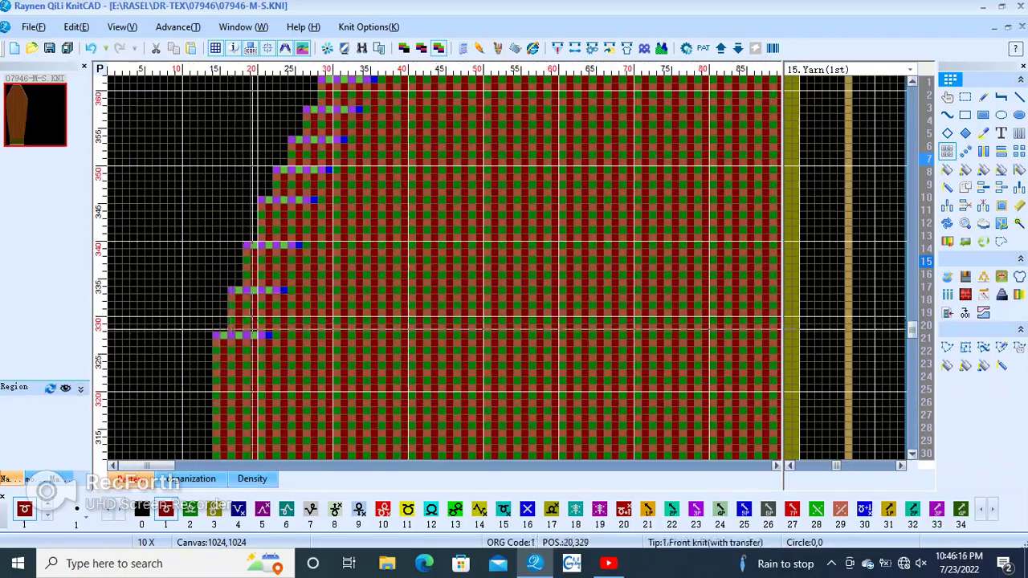
scroll(401, 266, "down", 3)
scroll(401, 266, "down", 2)
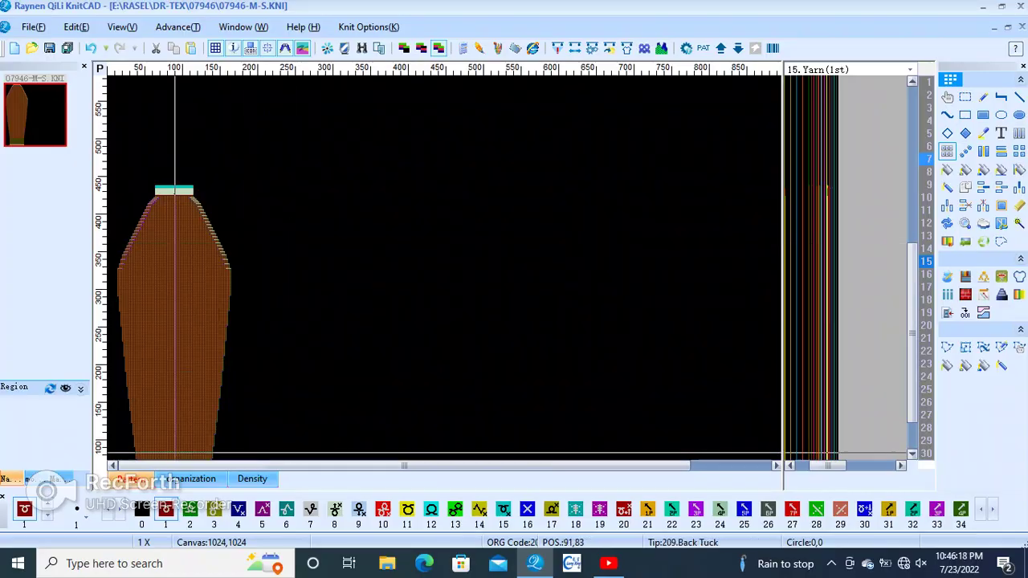
scroll(177, 245, "up", 3)
scroll(444, 267, "up", 2)
scroll(437, 305, "down", 2)
scroll(433, 329, "up", 2)
scroll(428, 349, "down", 1)
scroll(428, 351, "up", 2)
scroll(481, 321, "down", 1)
scroll(562, 273, "up", 2)
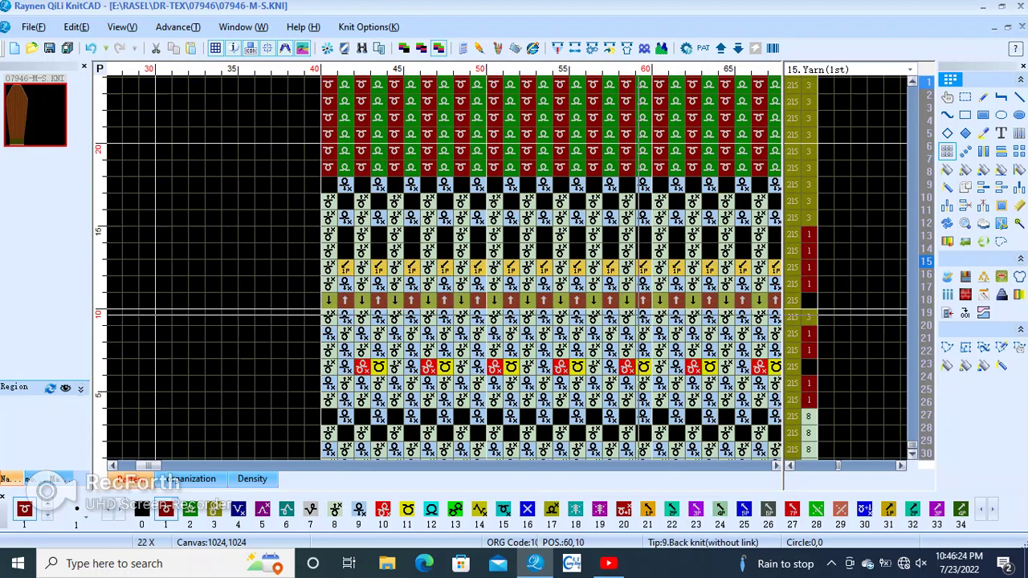
scroll(645, 299, "up", 1)
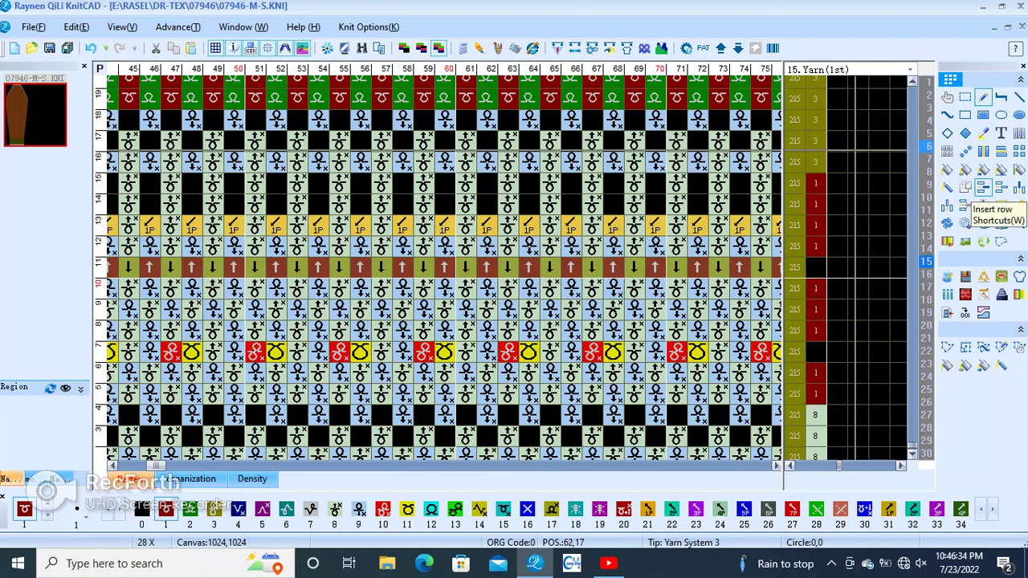
left_click(983, 187)
- Insert a row near row 14, compile to Compile OK, and close the report
left_click(725, 183)
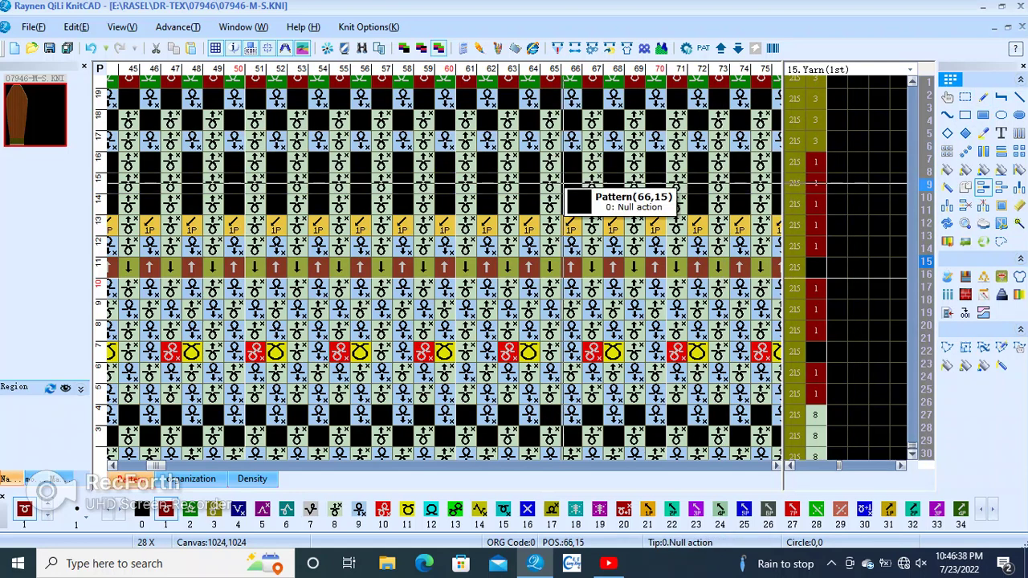
left_click(572, 183)
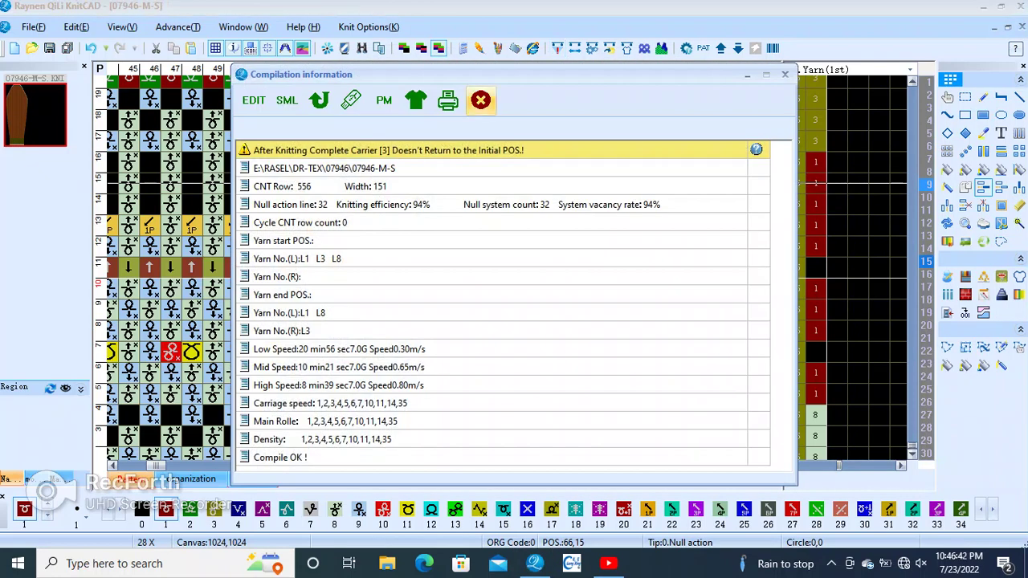
left_click(480, 100)
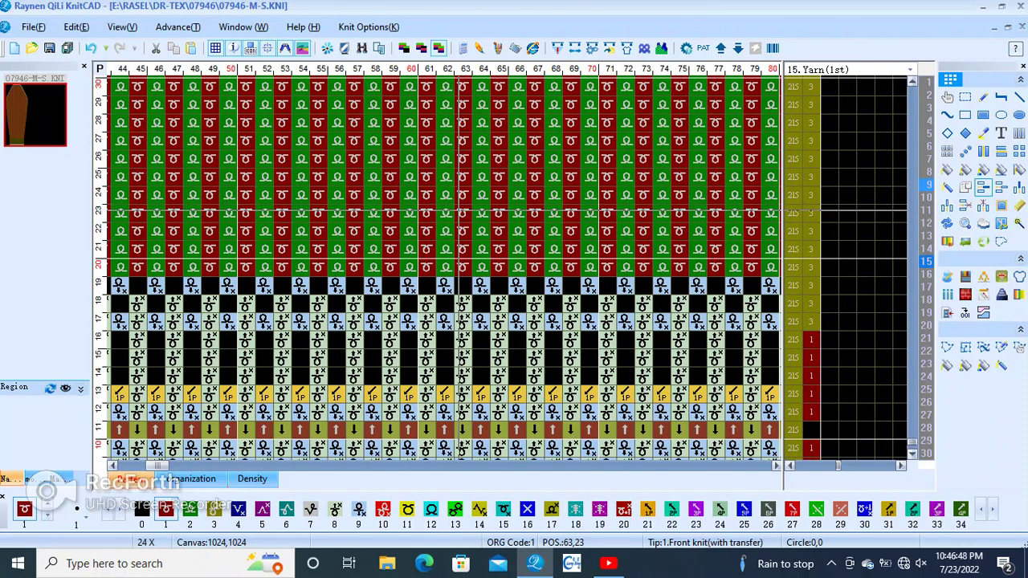
- Recompile with F9, close the report, and bring the panel's right edge into view
key("F9")
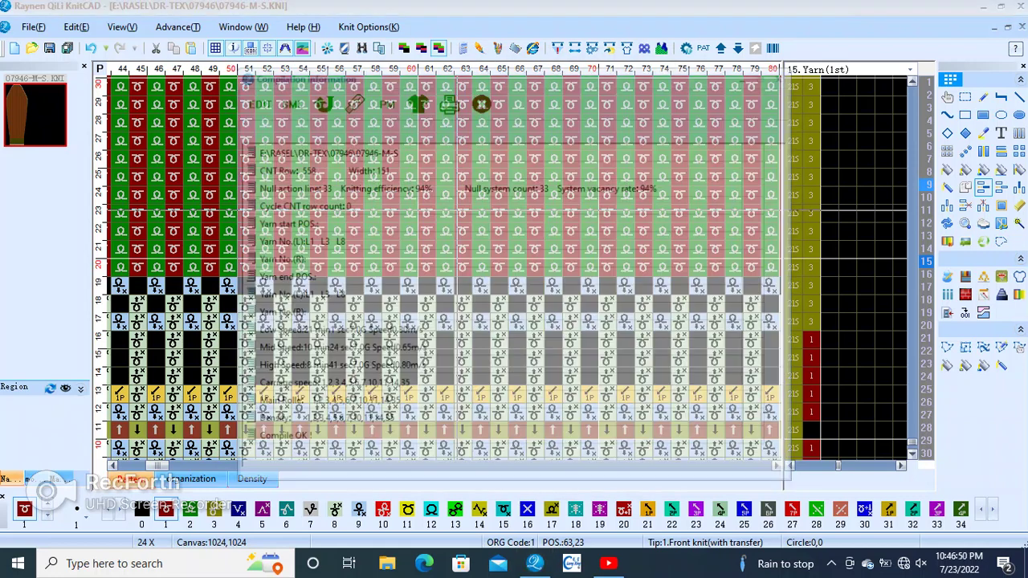
key("Escape")
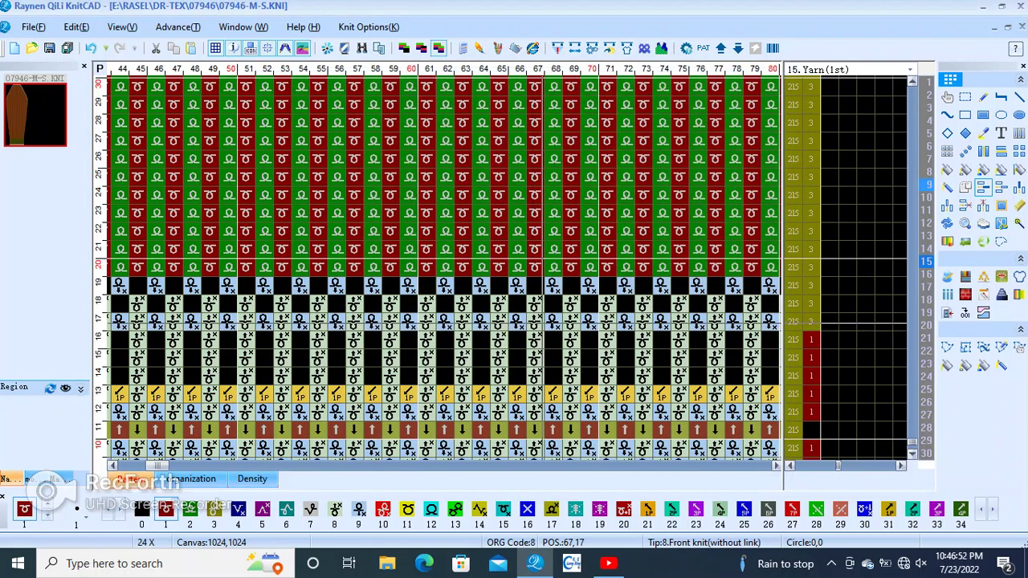
scroll(523, 193, "up", 2)
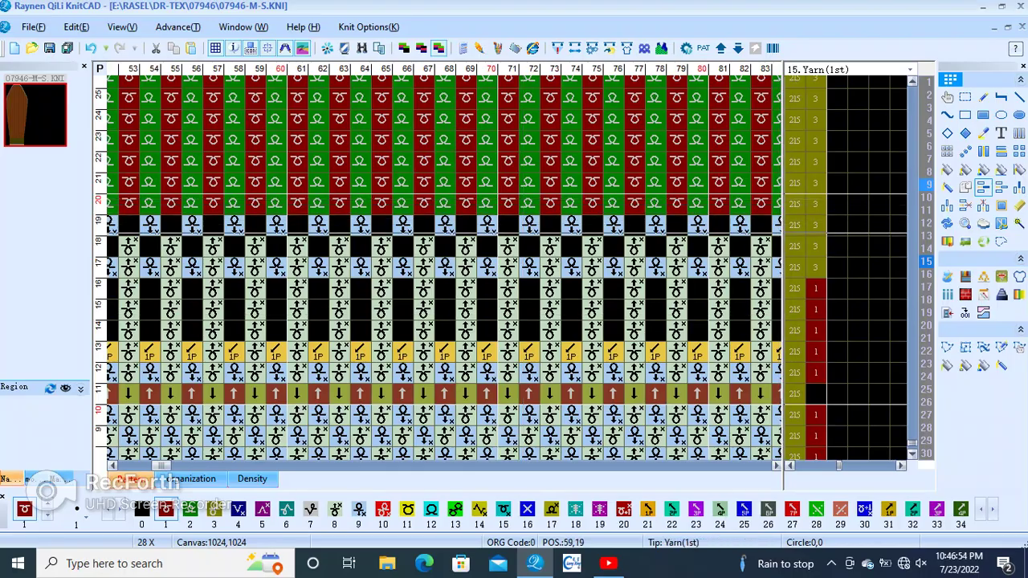
scroll(523, 192, "down", 2)
scroll(823, 261, "down", 2)
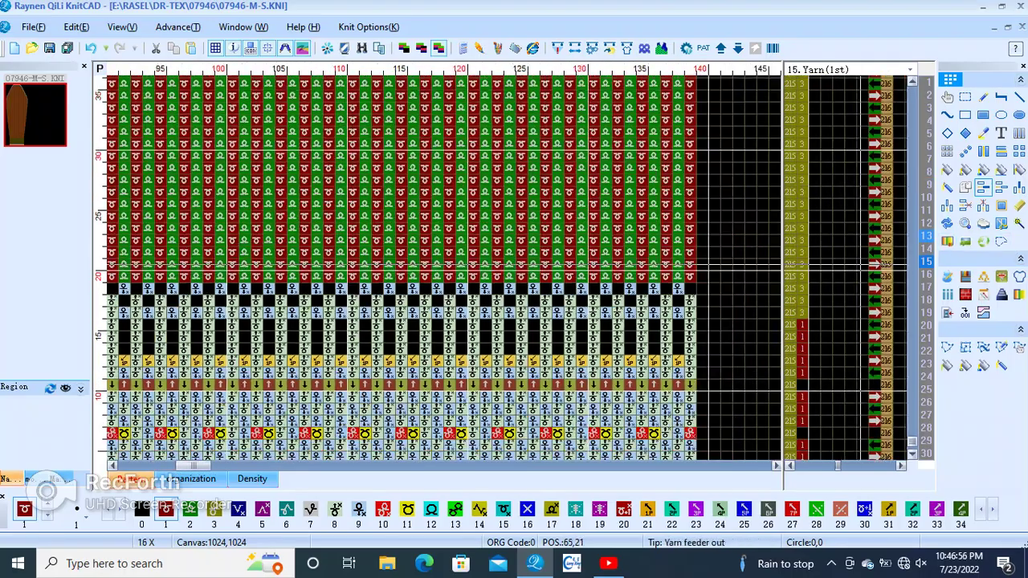
scroll(562, 265, "right", 3)
scroll(444, 268, "right", 2)
scroll(444, 267, "down", 1)
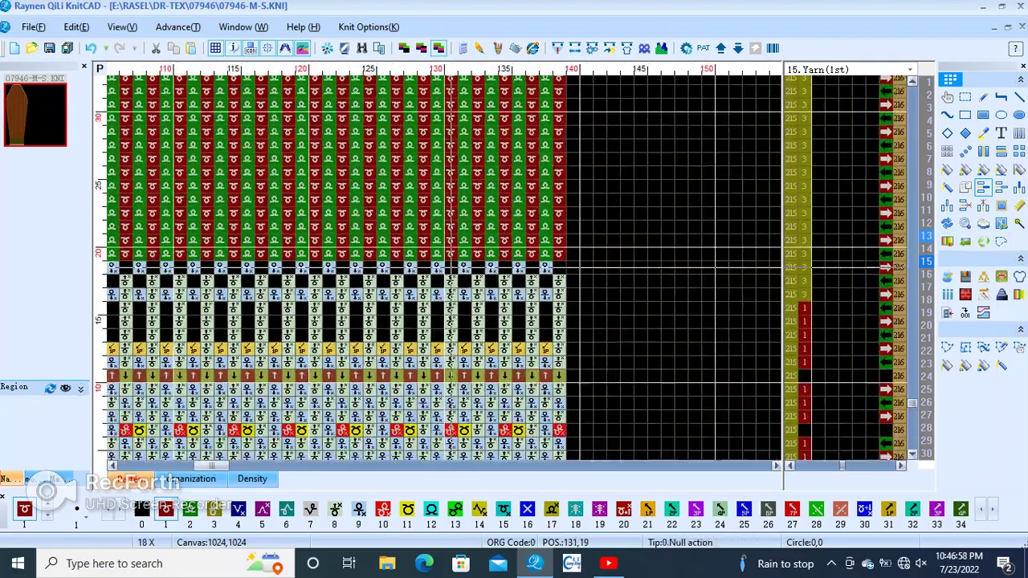
scroll(843, 265, "right", 3)
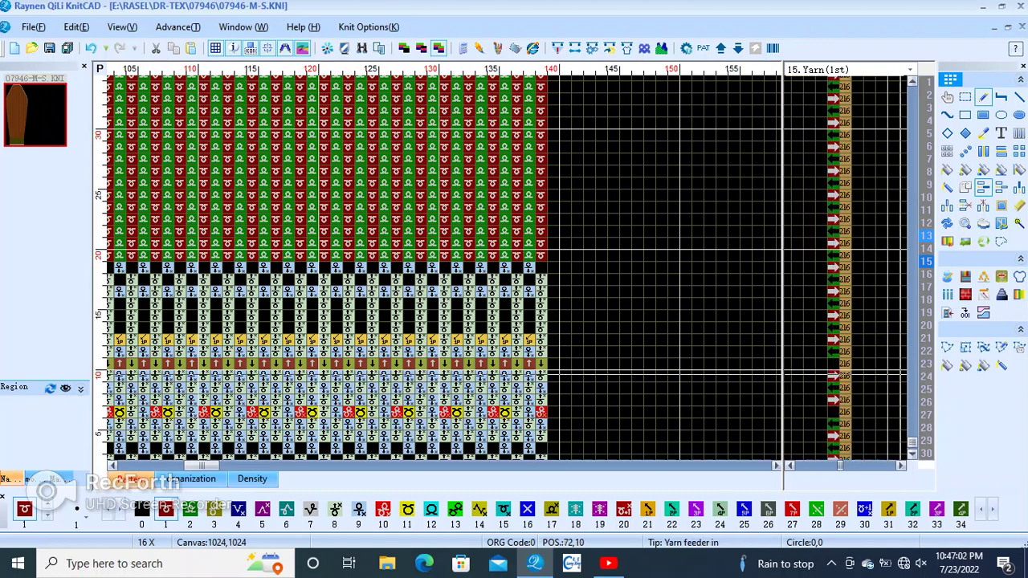
scroll(702, 377, "up", 2)
scroll(702, 378, "up", 2)
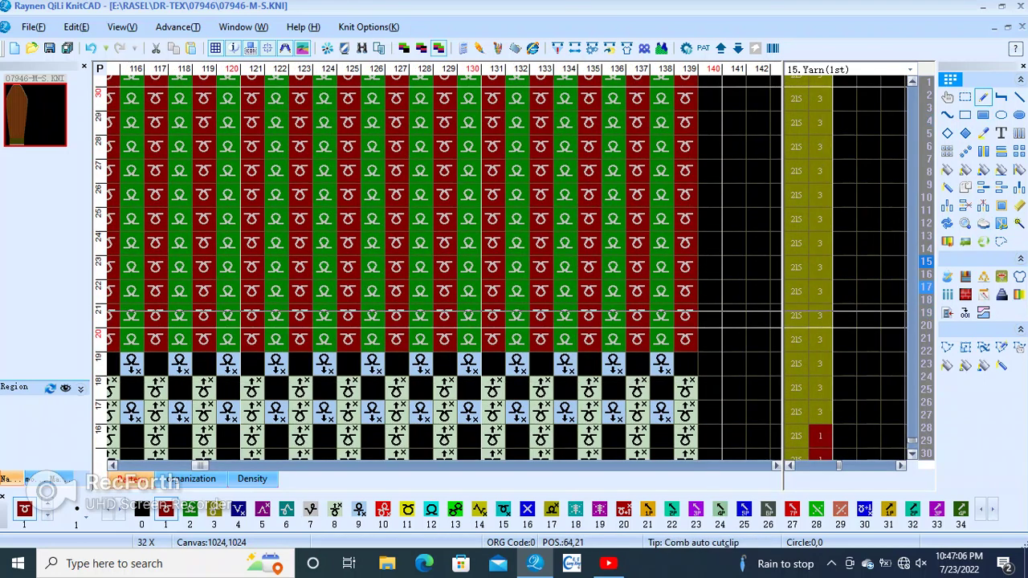
- Switch to the Yarn(2) carrier column and select carrier 5 for painting
key("Page_Down")
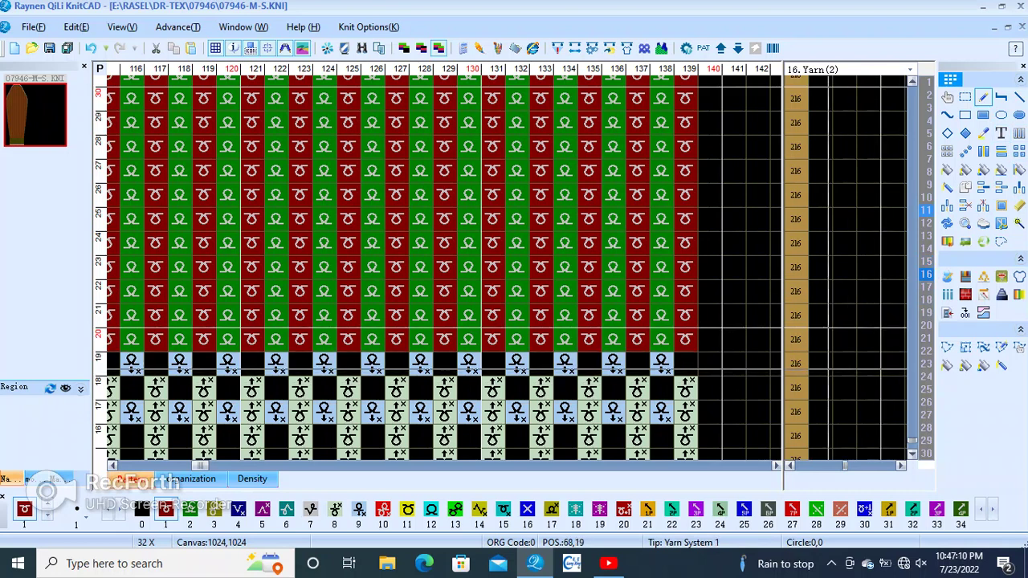
key("5")
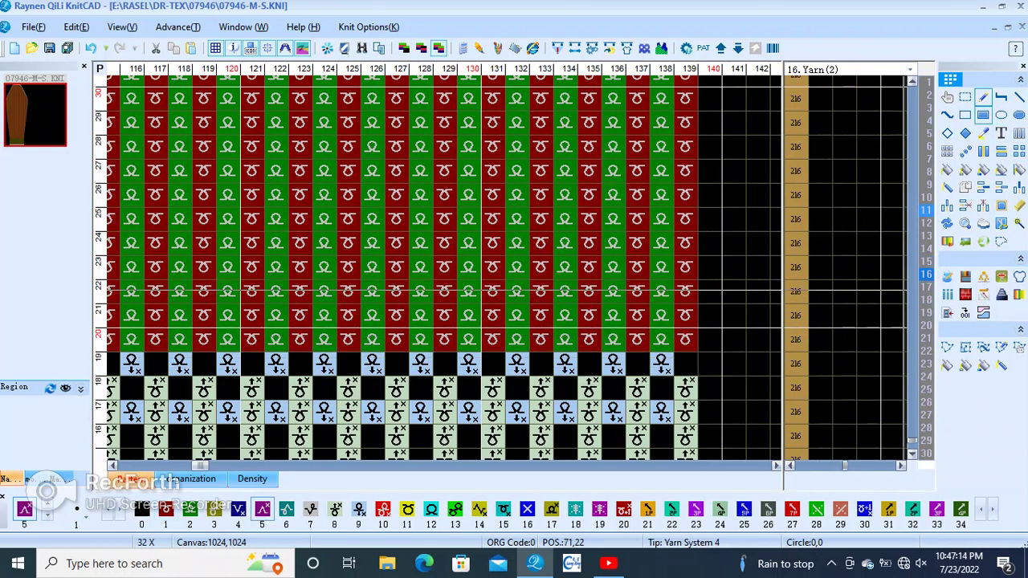
left_click(818, 411)
- Paint carrier 5 as a 1-wide, 44-row band in Yarn(2), then compile and close the report
mouse_move(817, 411)
left_mouse_down()
mouse_move(818, 170)
mouse_move(819, 366)
left_mouse_up()
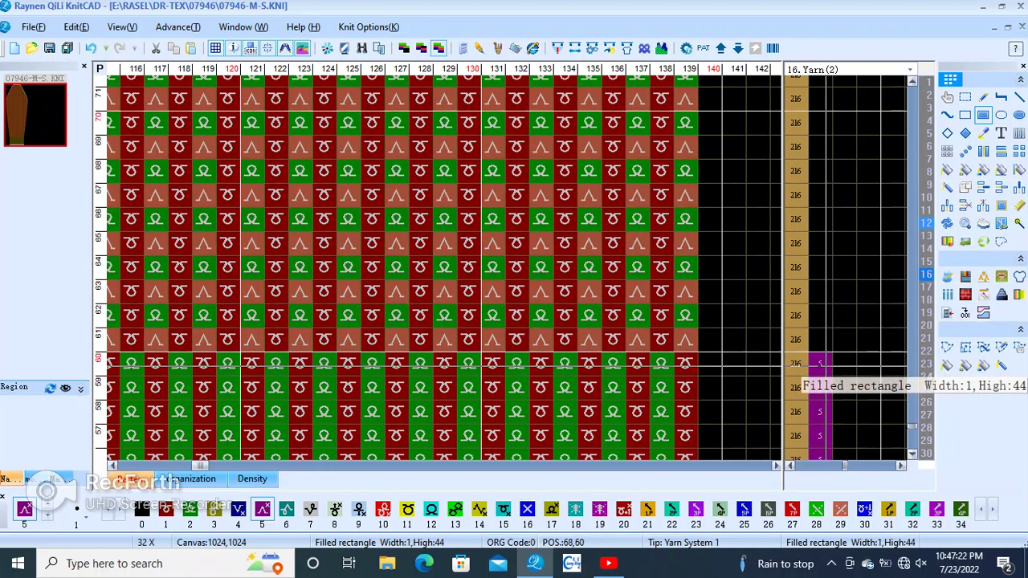
left_click_drag(819, 366, 818, 366)
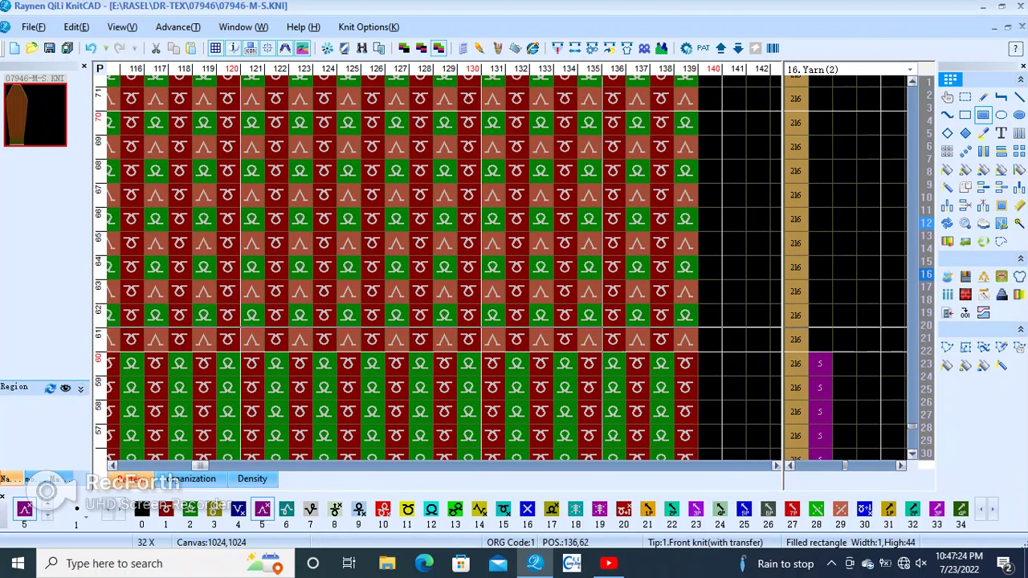
key("F5")
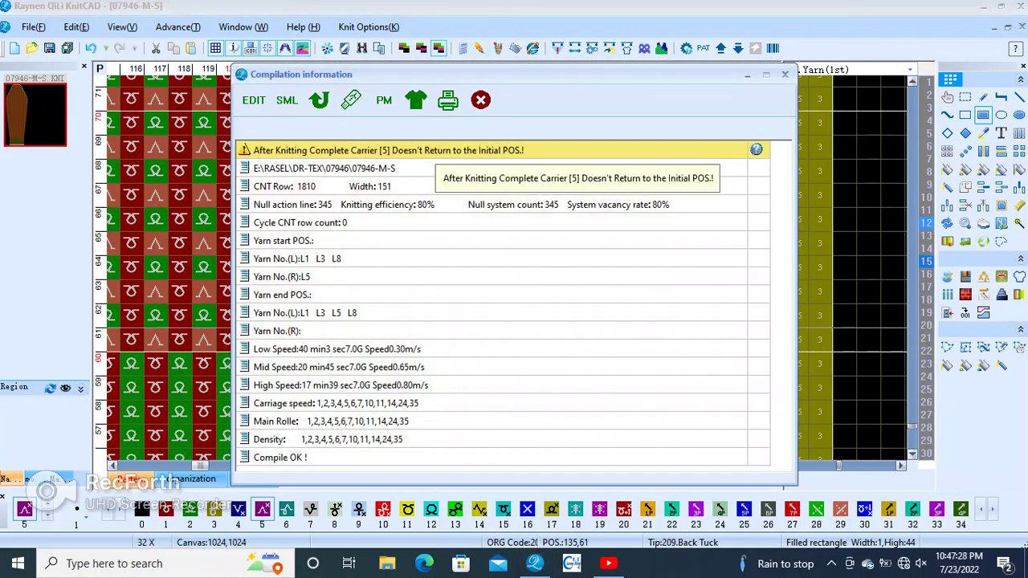
left_click(480, 100)
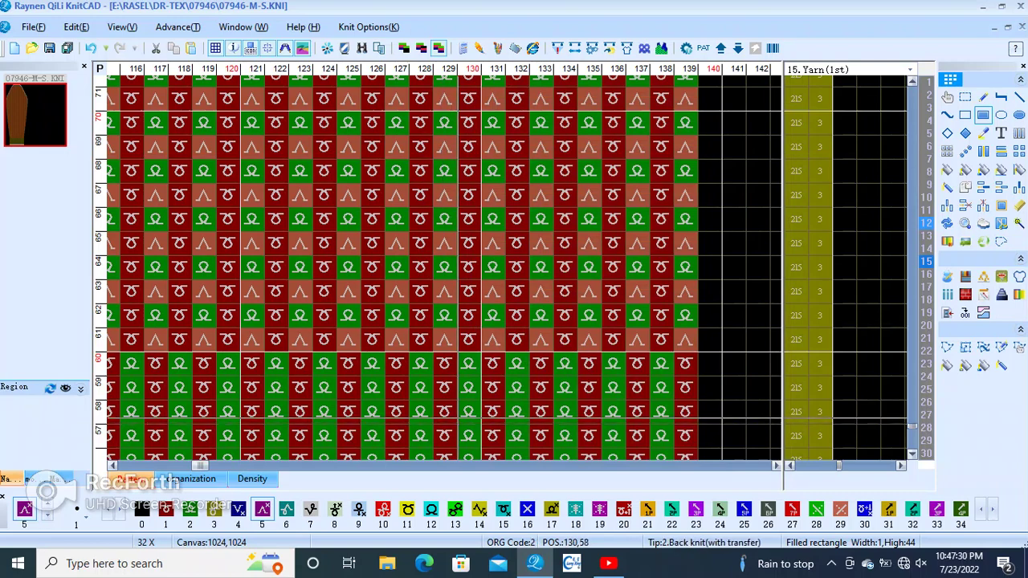
scroll(438, 267, "down", 2)
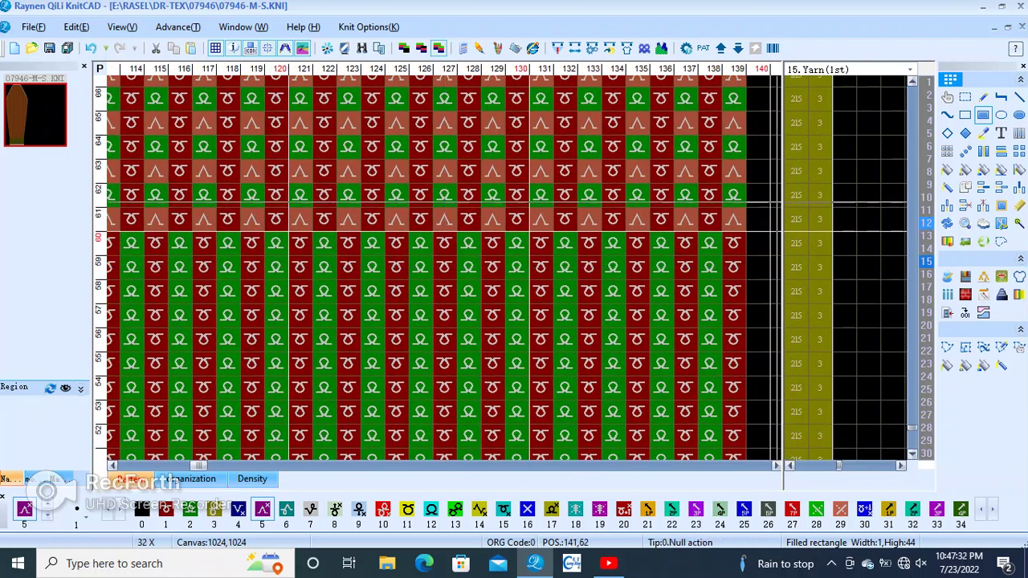
key("Down")
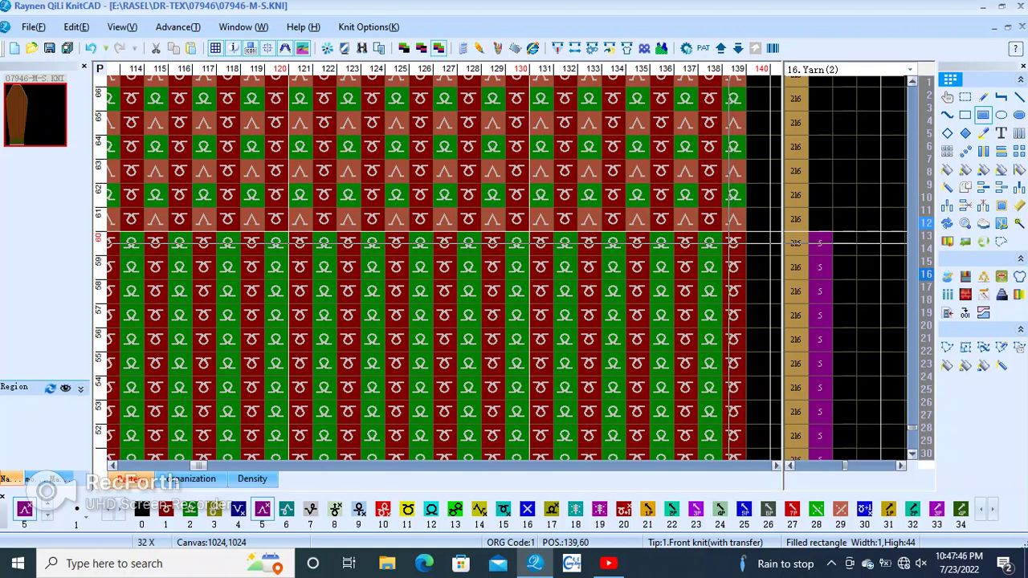
scroll(733, 241, "down", 5)
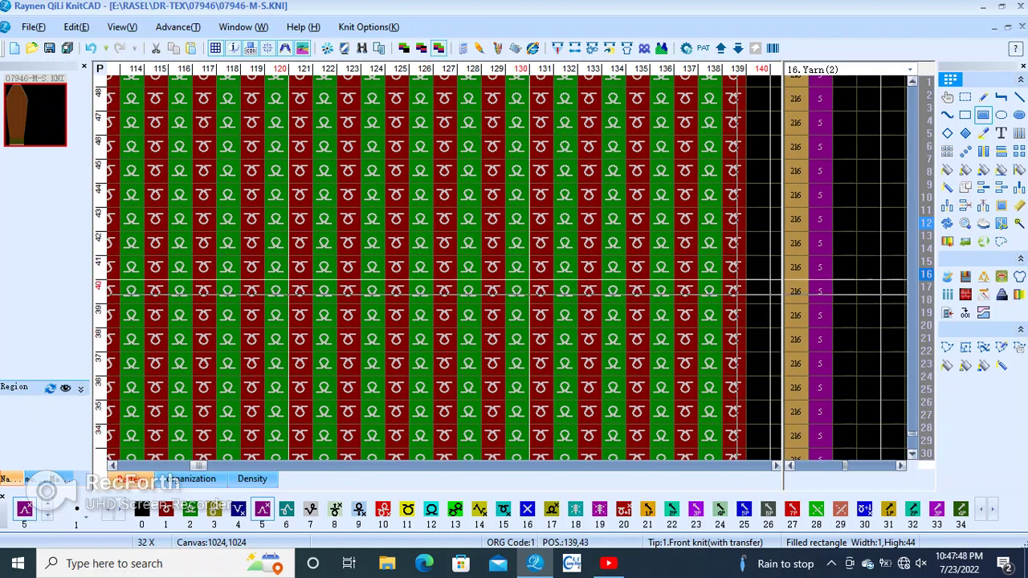
scroll(733, 241, "down", 10)
scroll(690, 158, "up", 1)
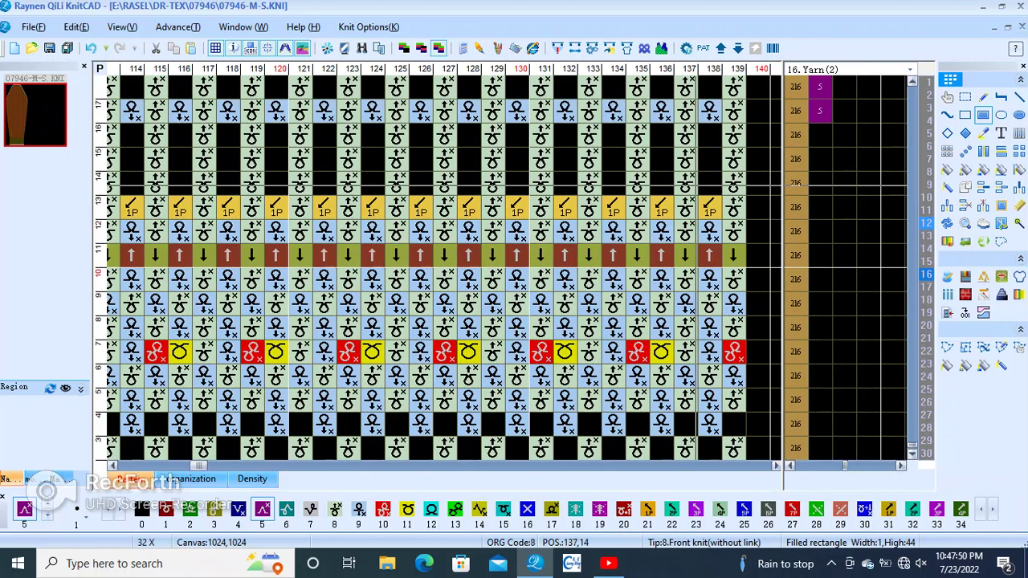
scroll(690, 158, "up", 1)
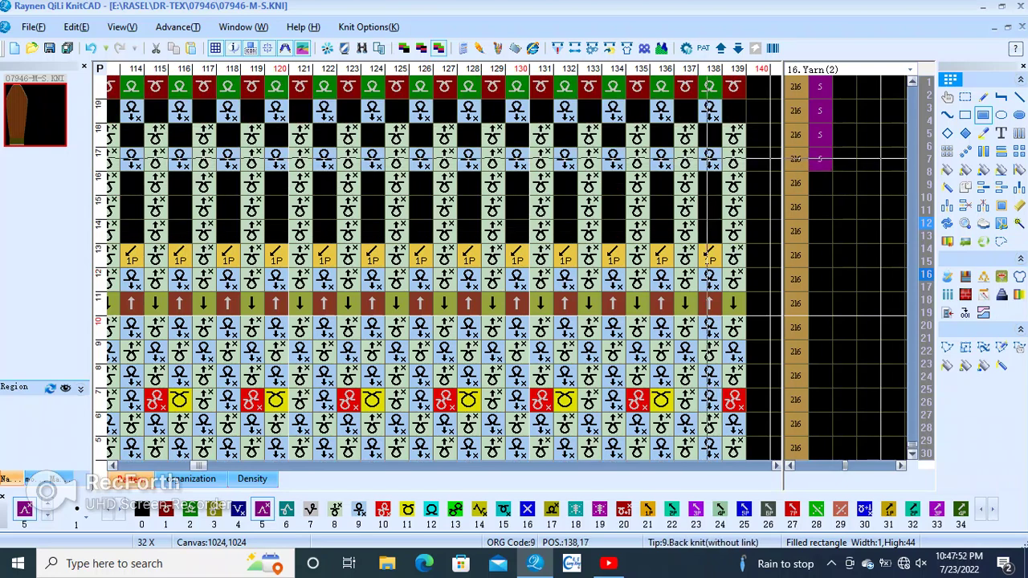
scroll(514, 161, "down", 2, "ctrl")
scroll(281, 266, "down", 1, "ctrl")
scroll(361, 270, "down", 1, "ctrl")
scroll(444, 273, "up", 1, "ctrl")
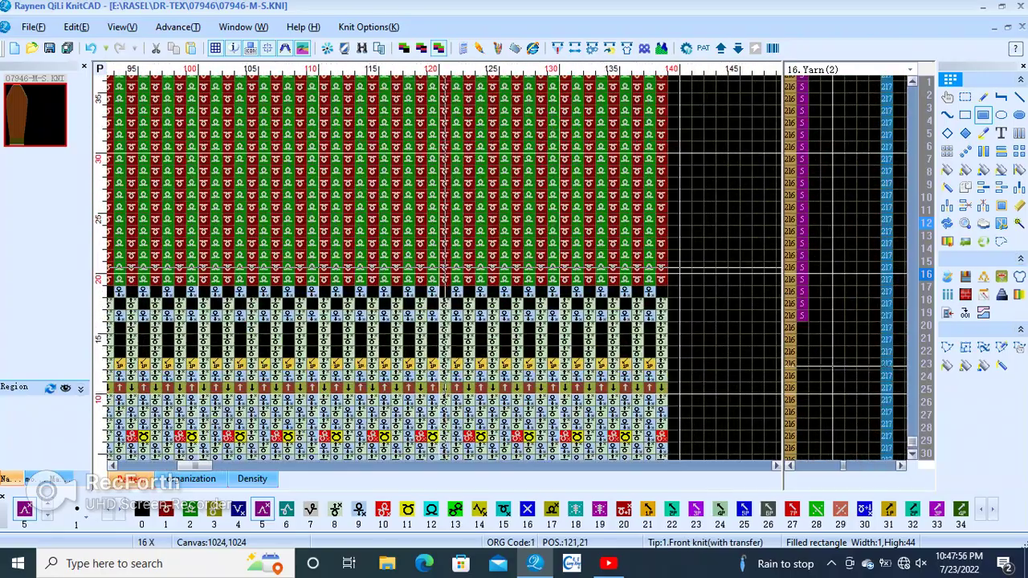
scroll(444, 277, "down", 1, "ctrl")
scroll(445, 289, "down", 1, "ctrl")
scroll(445, 301, "up", 1, "ctrl")
scroll(446, 313, "up", 1, "ctrl")
scroll(446, 313, "up", 2, "ctrl")
scroll(361, 385, "up", 2, "ctrl")
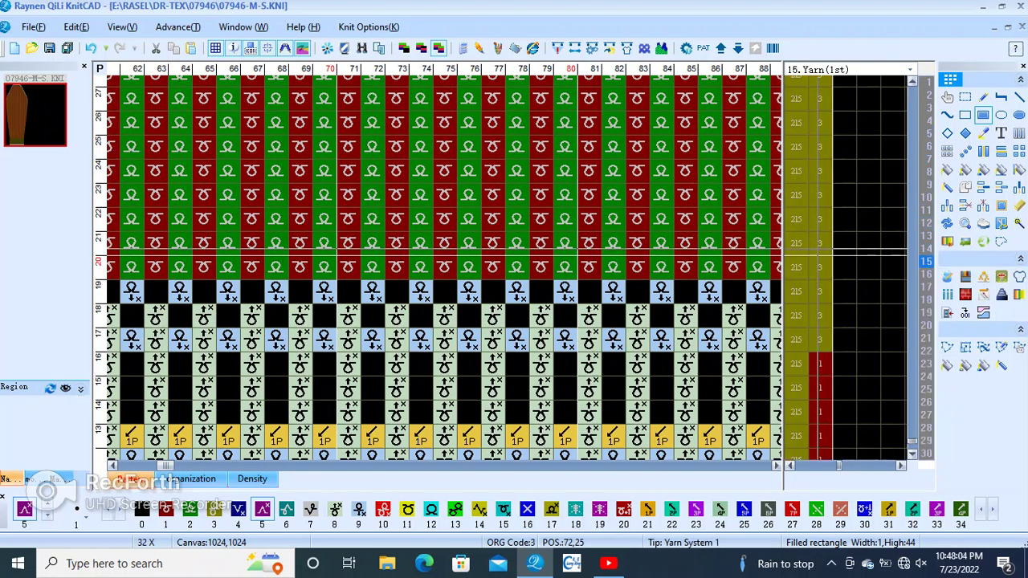
scroll(454, 290, "down", 1, "ctrl")
scroll(454, 291, "up", 1, "ctrl")
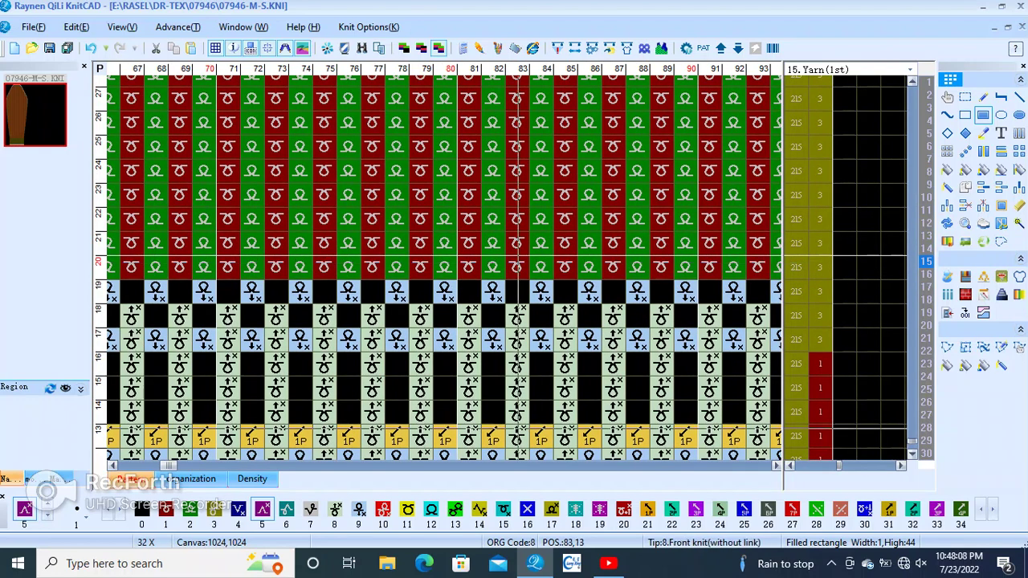
scroll(535, 261, "down", 1, "ctrl")
scroll(534, 262, "down", 1, "ctrl")
scroll(534, 262, "down", 1, "ctrl")
scroll(600, 265, "down", 3, "ctrl")
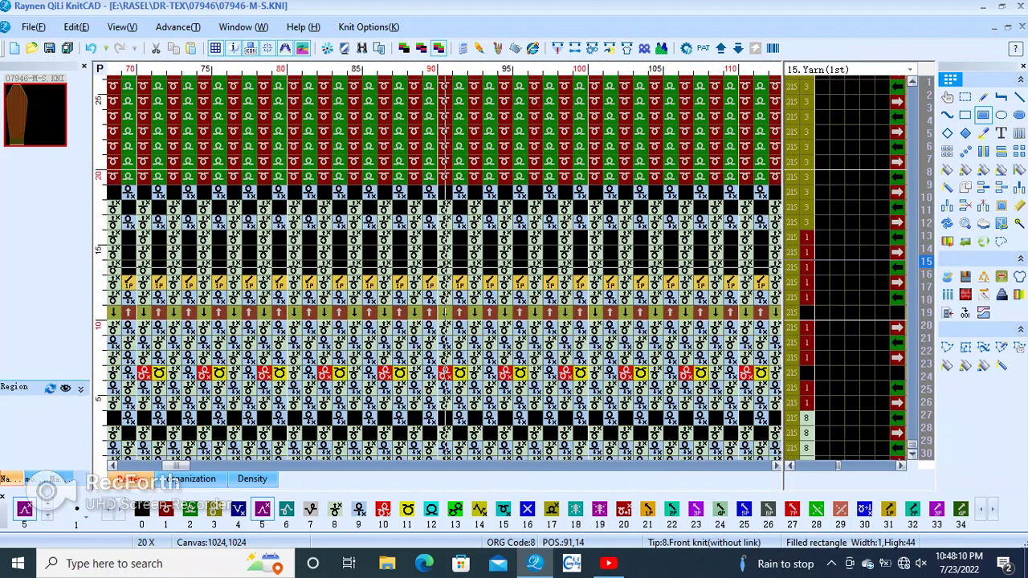
scroll(601, 265, "down", 2, "ctrl")
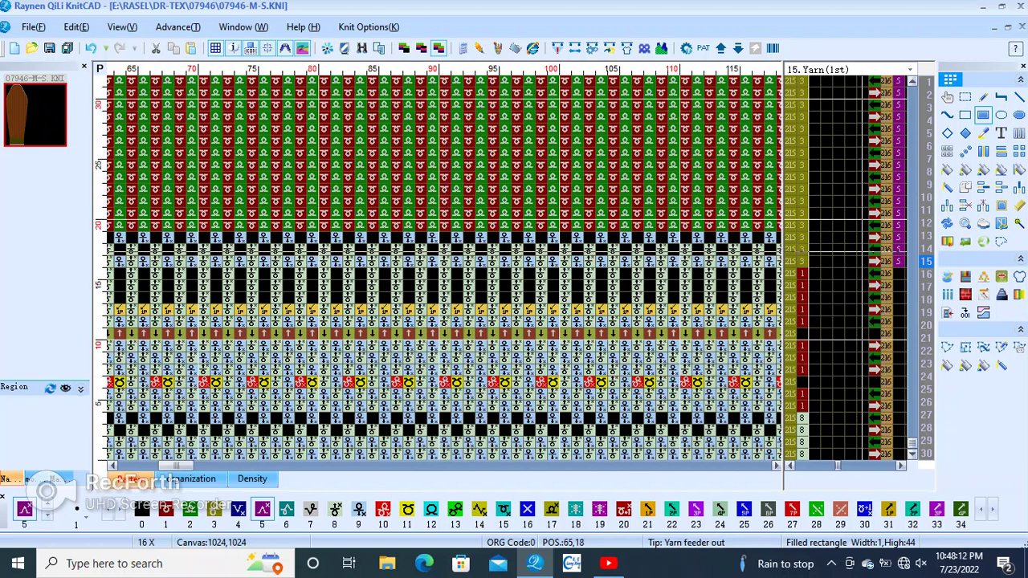
scroll(137, 253, "up", 2)
scroll(444, 273, "up", 1)
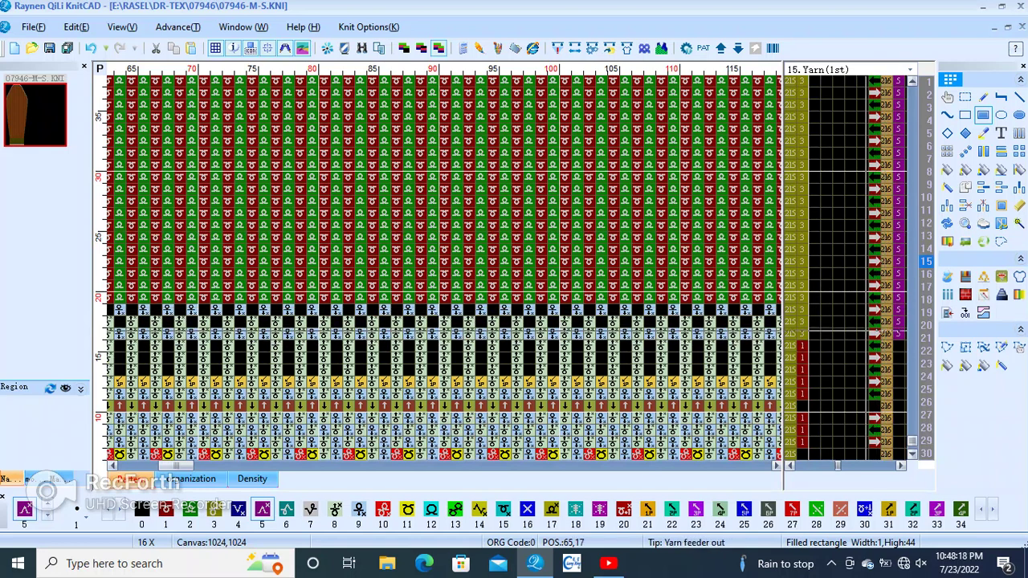
scroll(867, 337, "up", 1)
scroll(867, 333, "up", 1)
scroll(867, 324, "up", 1)
scroll(867, 321, "up", 2)
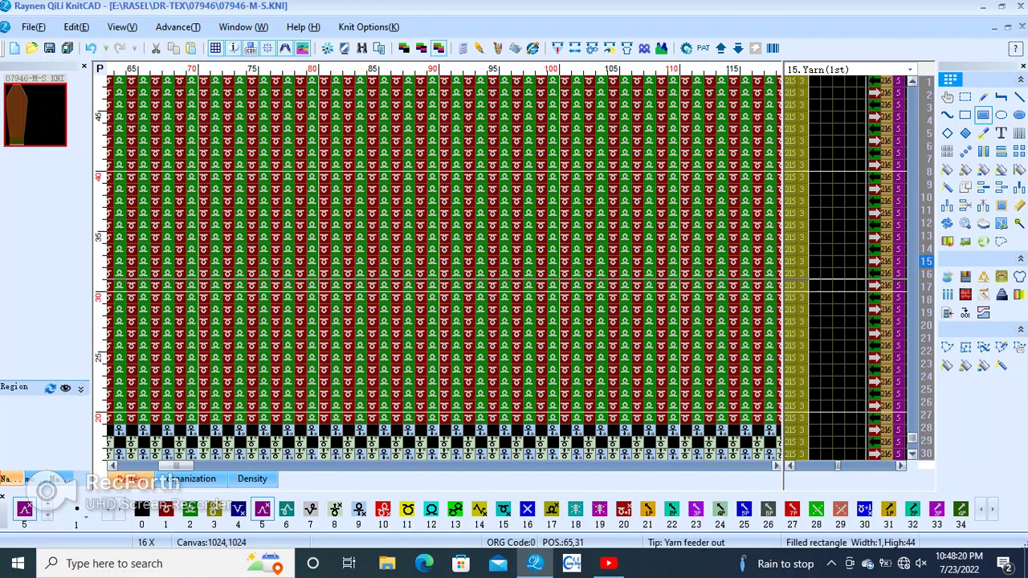
scroll(867, 318, "up", 2)
scroll(867, 309, "up", 2)
scroll(867, 297, "up", 3)
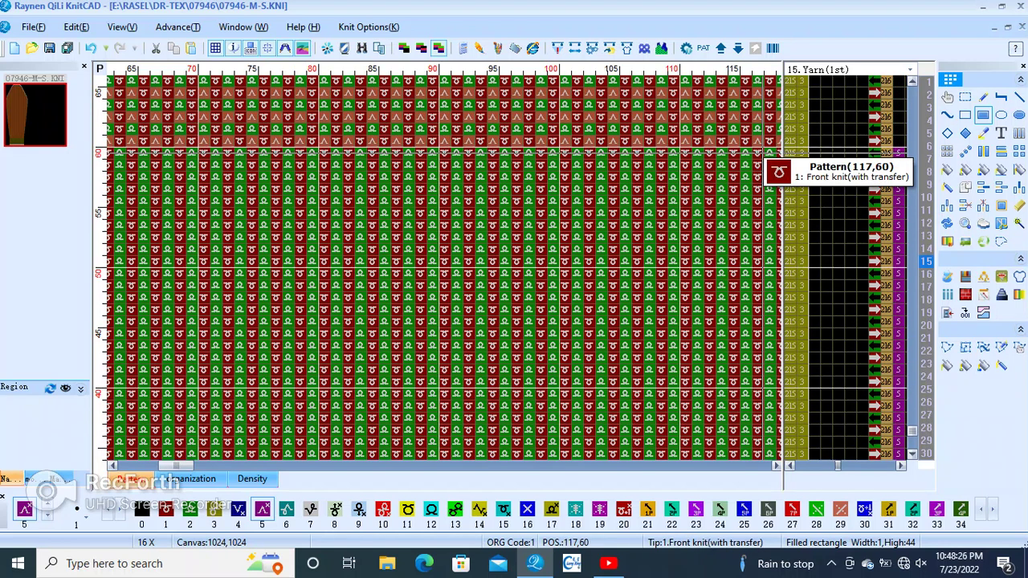
key("F5")
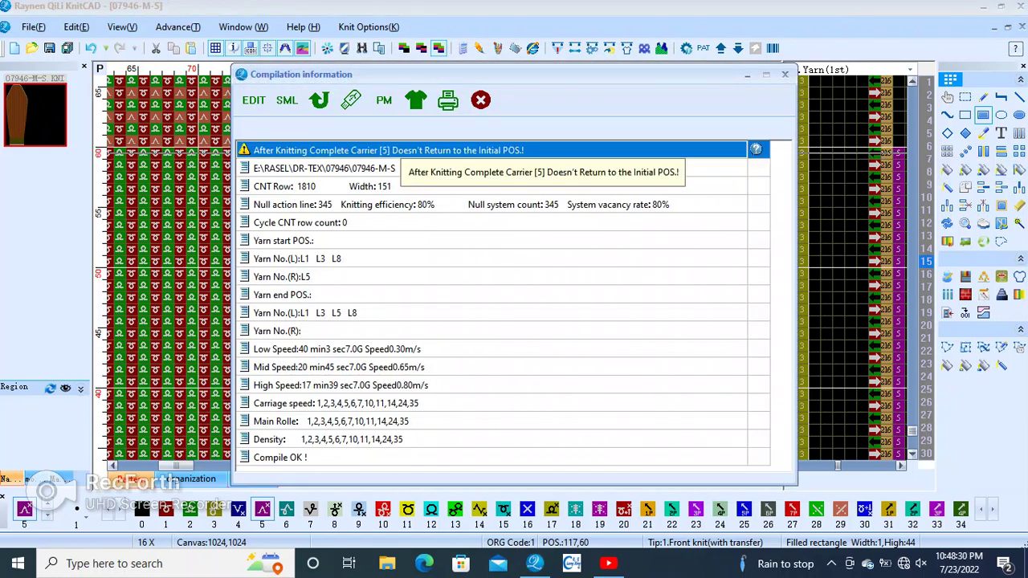
key("Escape")
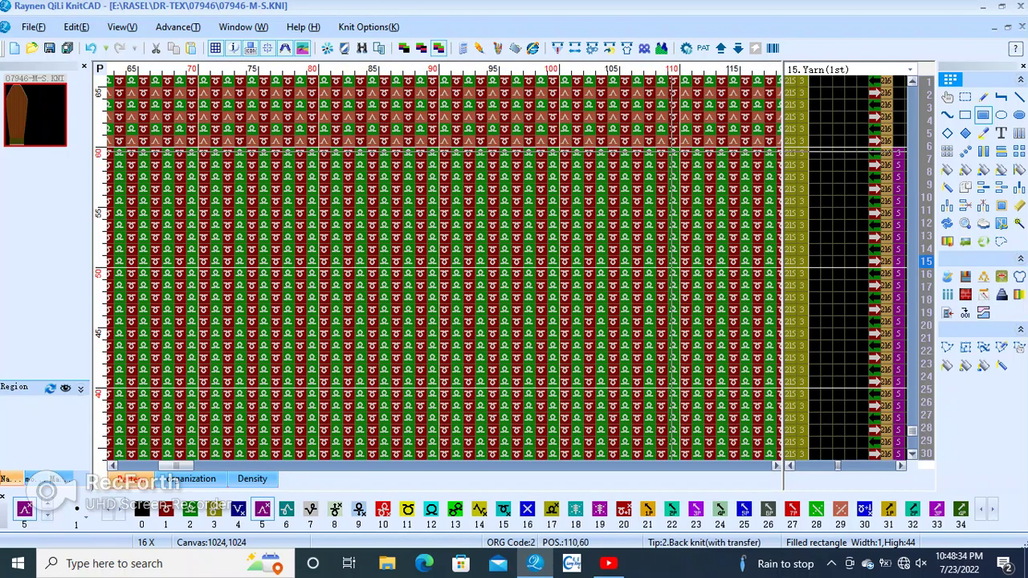
scroll(671, 153, "up", 1)
scroll(484, 263, "up", 1)
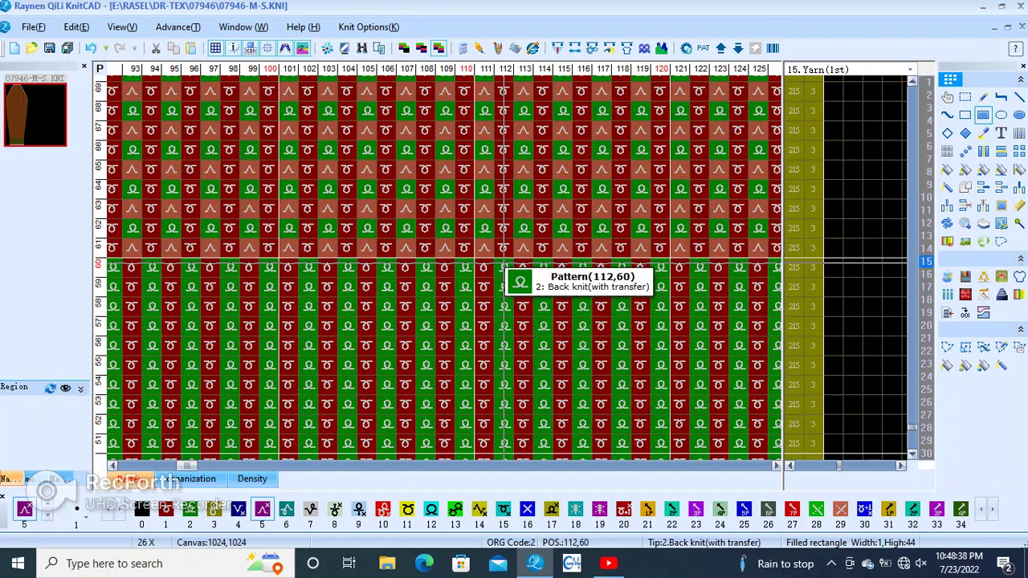
scroll(503, 265, "down", 1)
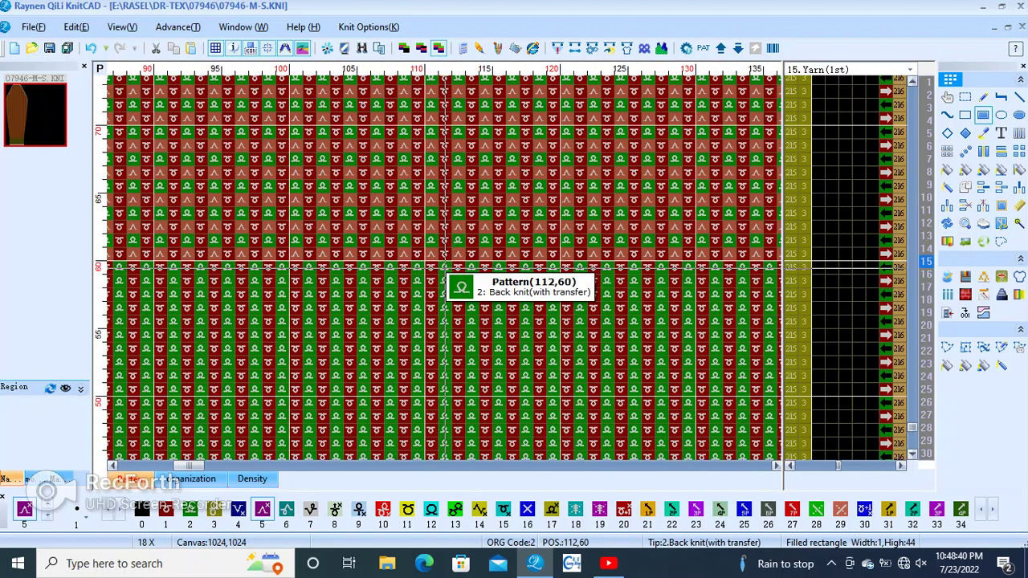
scroll(444, 266, "down", 1)
scroll(444, 266, "down", 1)
scroll(444, 267, "up", 1)
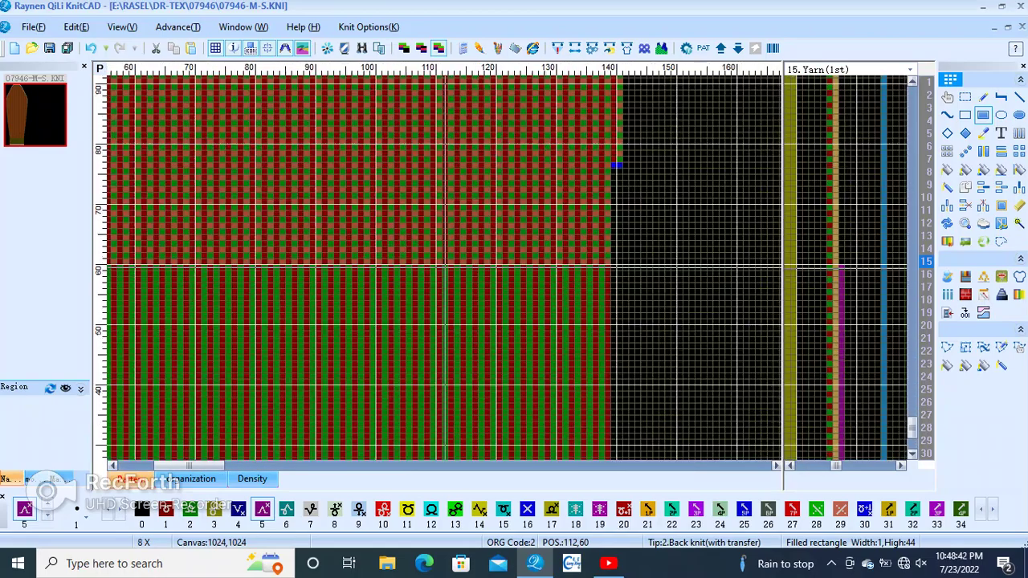
scroll(465, 281, "up", 1)
scroll(506, 321, "up", 1)
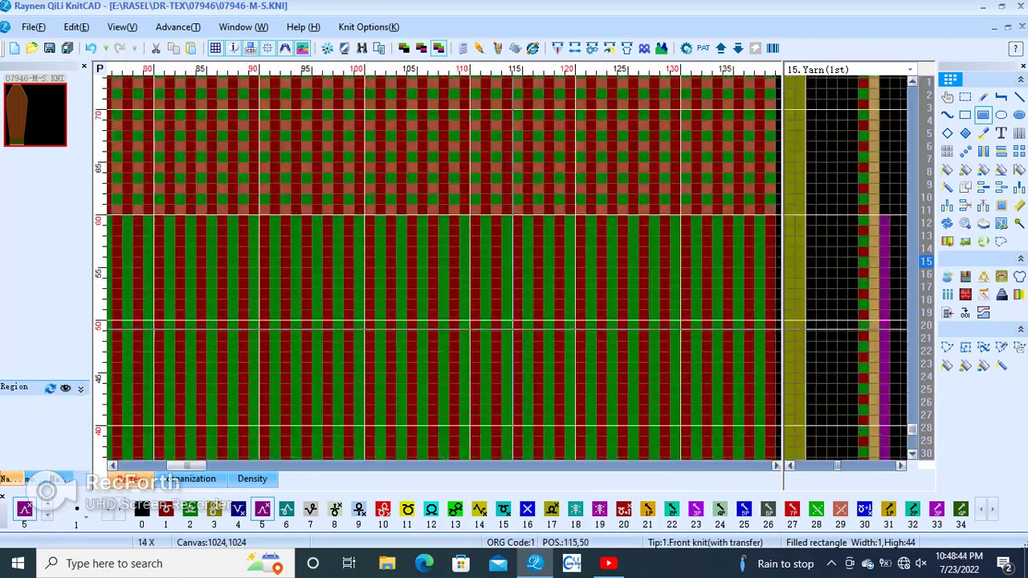
scroll(514, 325, "down", 1)
scroll(444, 266, "up", 2)
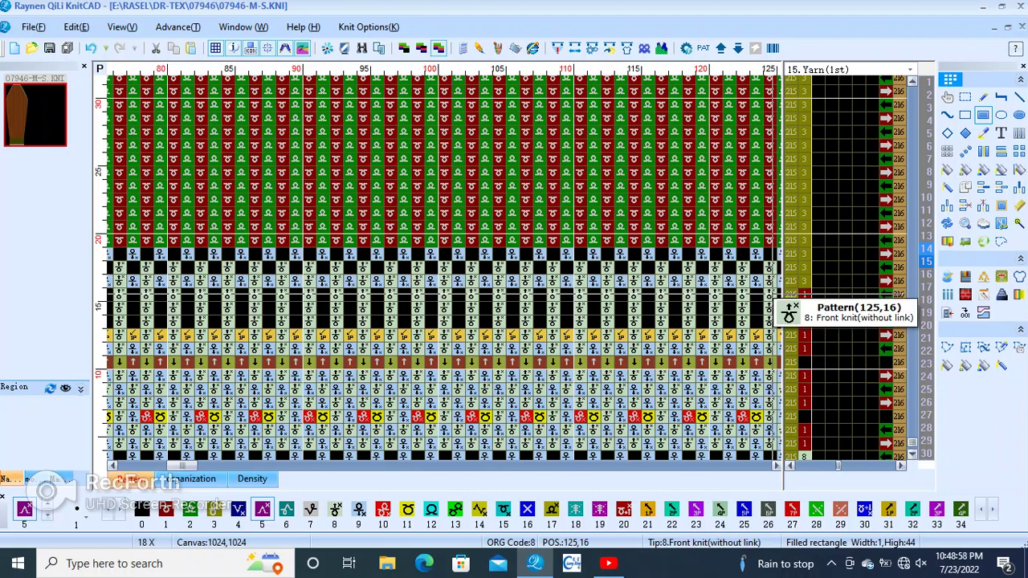
scroll(366, 321, "down", 1)
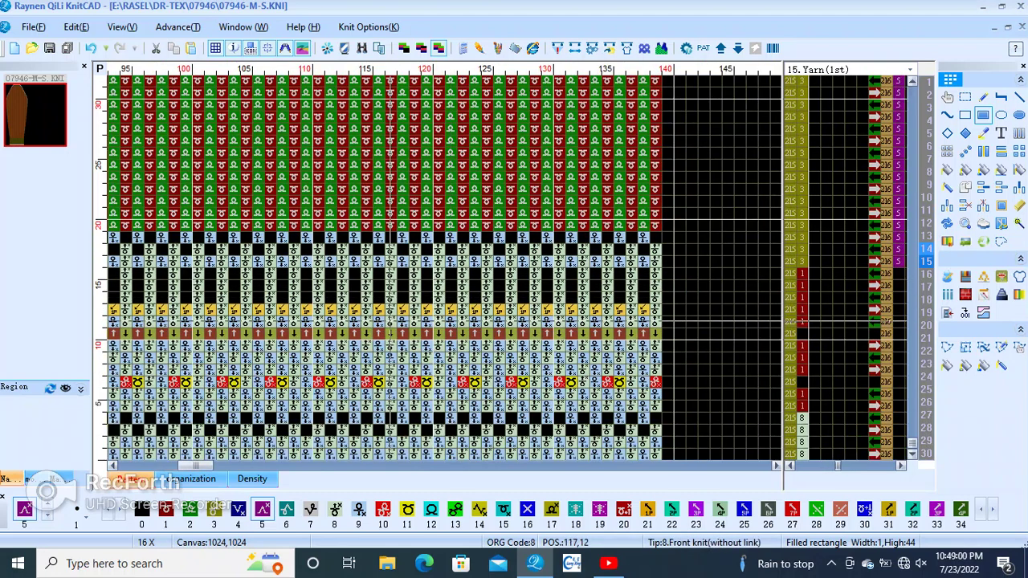
scroll(365, 321, "up", 2)
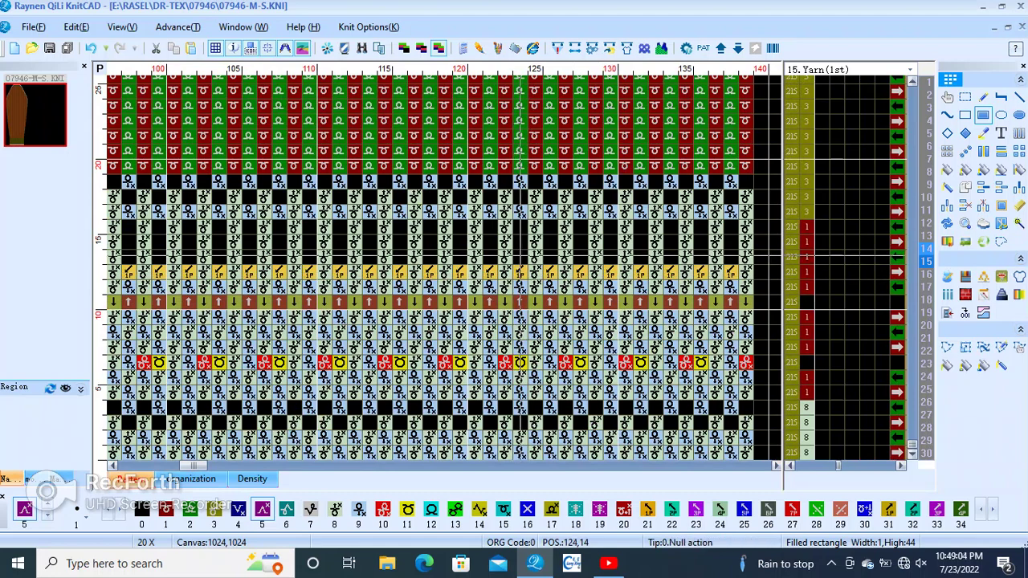
scroll(624, 253, "up", 1)
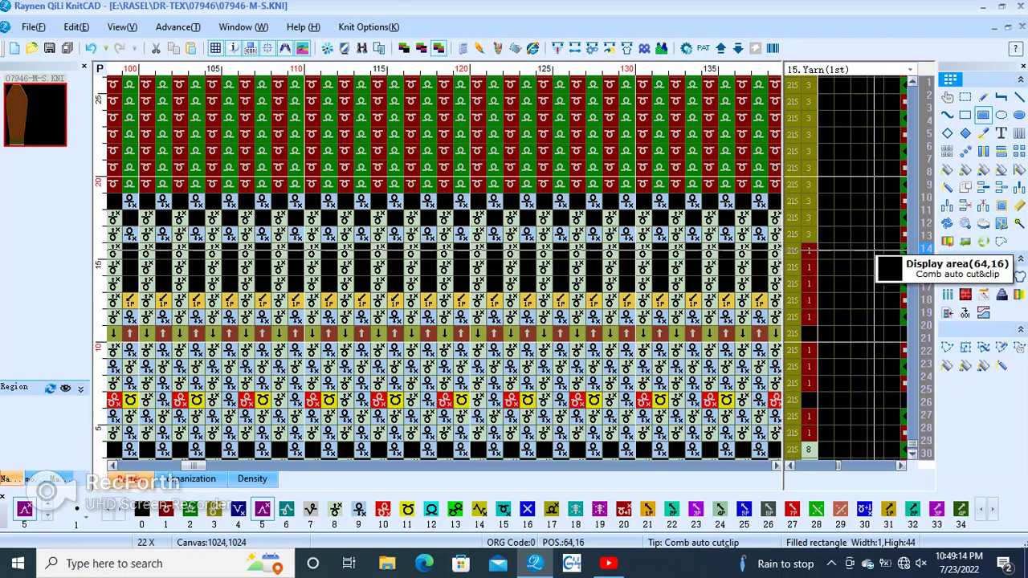
left_click(873, 261)
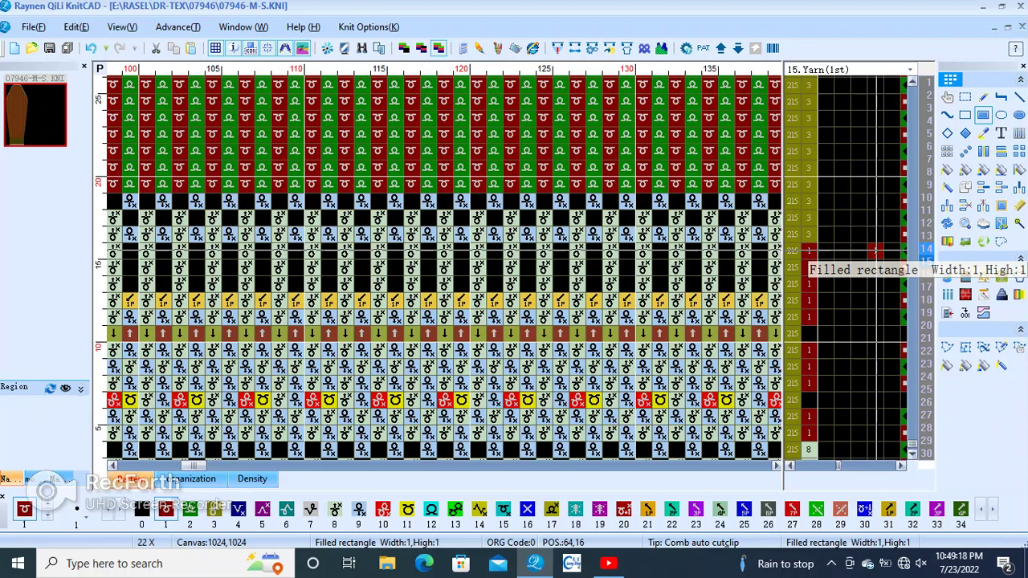
- Draw a two-cell colour 1 block at row 16 of the Yarn(1st) area
left_click_drag(875, 251, 860, 251)
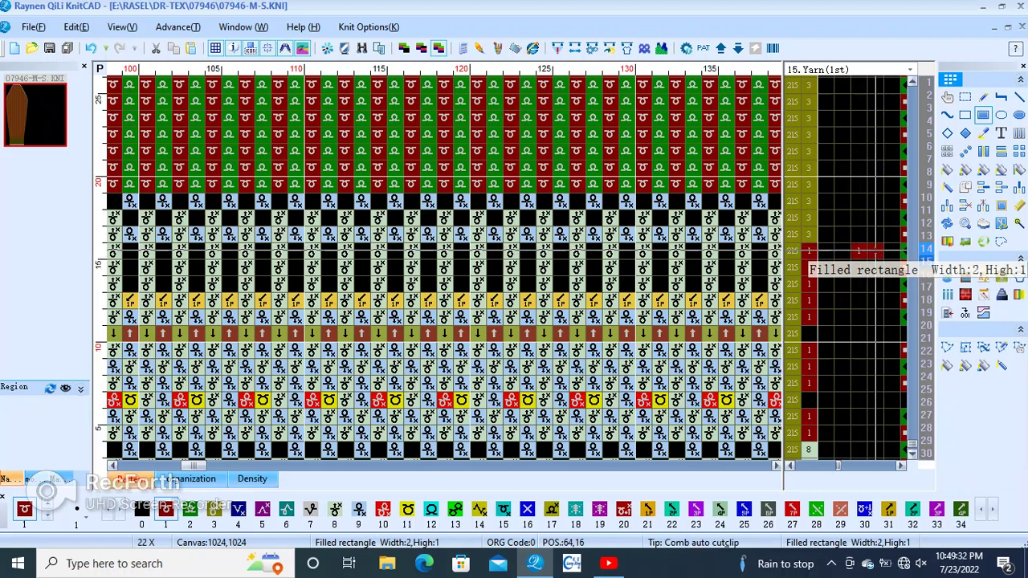
scroll(444, 393, "down", 2)
scroll(444, 394, "up", 1)
scroll(444, 393, "down", 2)
scroll(444, 393, "down", 1)
scroll(444, 394, "down", 2)
scroll(444, 393, "down", 2)
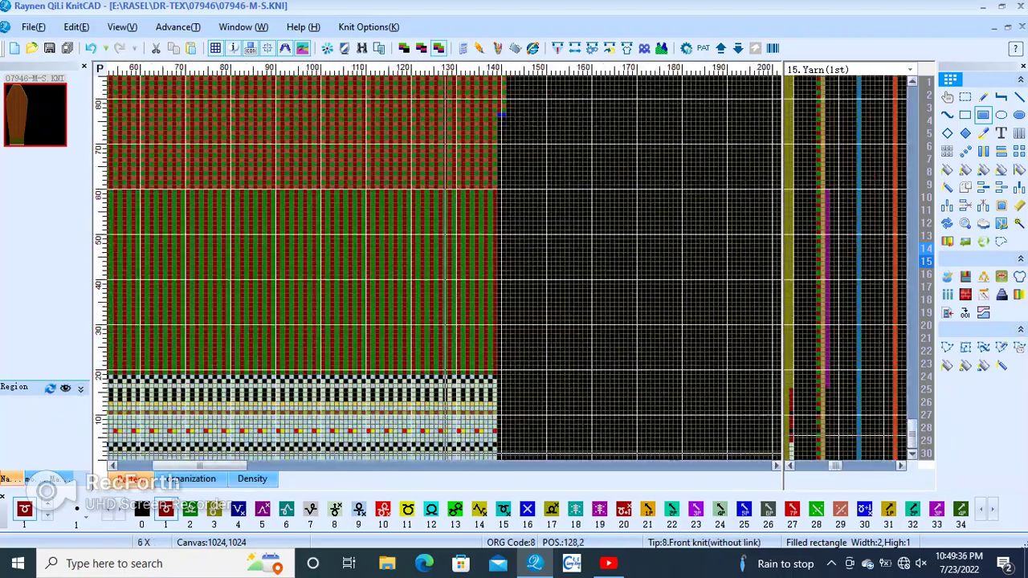
scroll(444, 449, "down", 2)
scroll(325, 136, "up", 3)
scroll(321, 200, "up", 2)
scroll(319, 267, "down", 2)
scroll(319, 267, "up", 2)
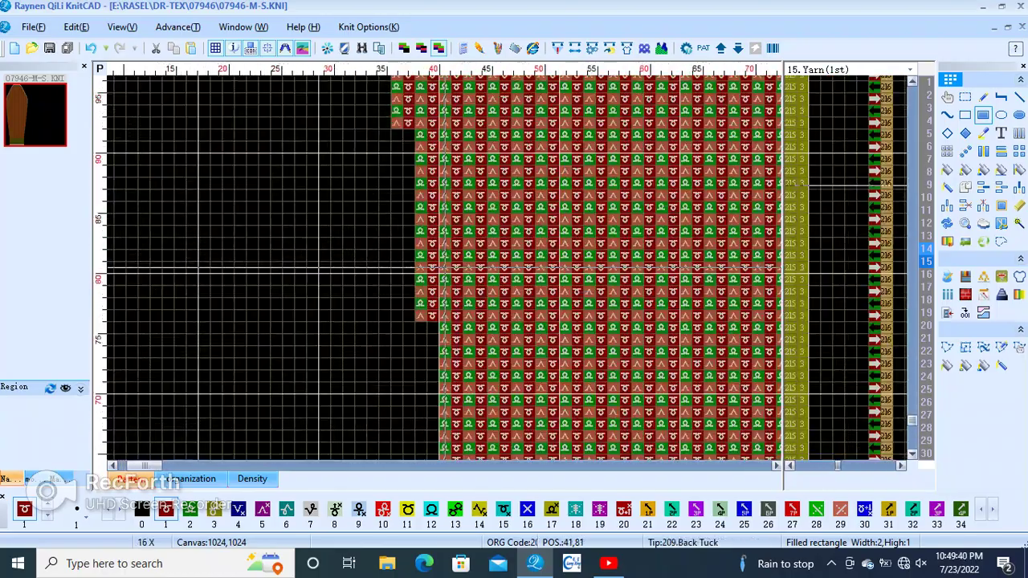
scroll(319, 267, "down", 2)
scroll(241, 321, "down", 3)
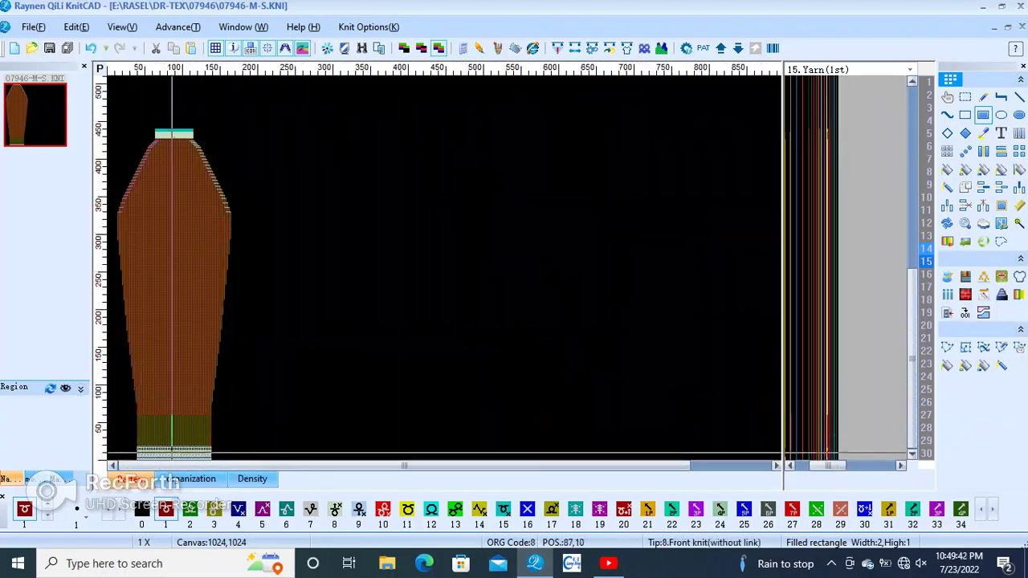
scroll(172, 451, "up", 3)
scroll(593, 343, "up", 2)
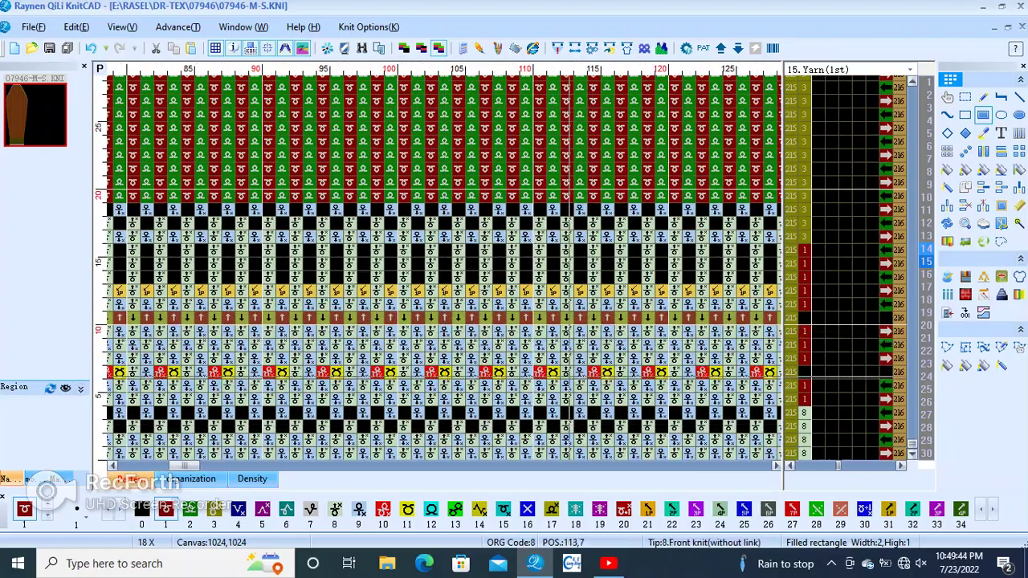
scroll(593, 342, "down", 2)
scroll(346, 308, "up", 3)
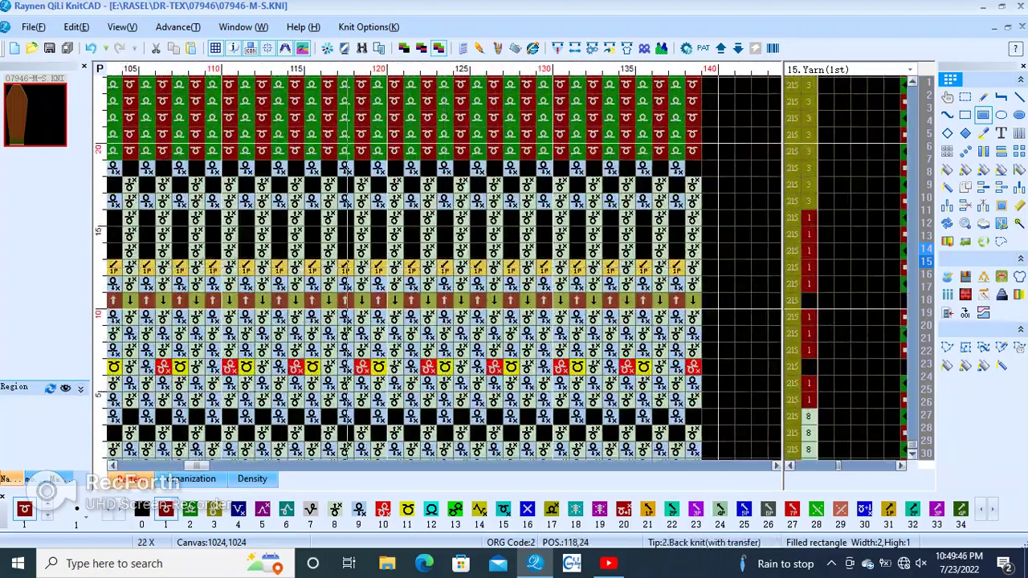
scroll(445, 265, "up", 1)
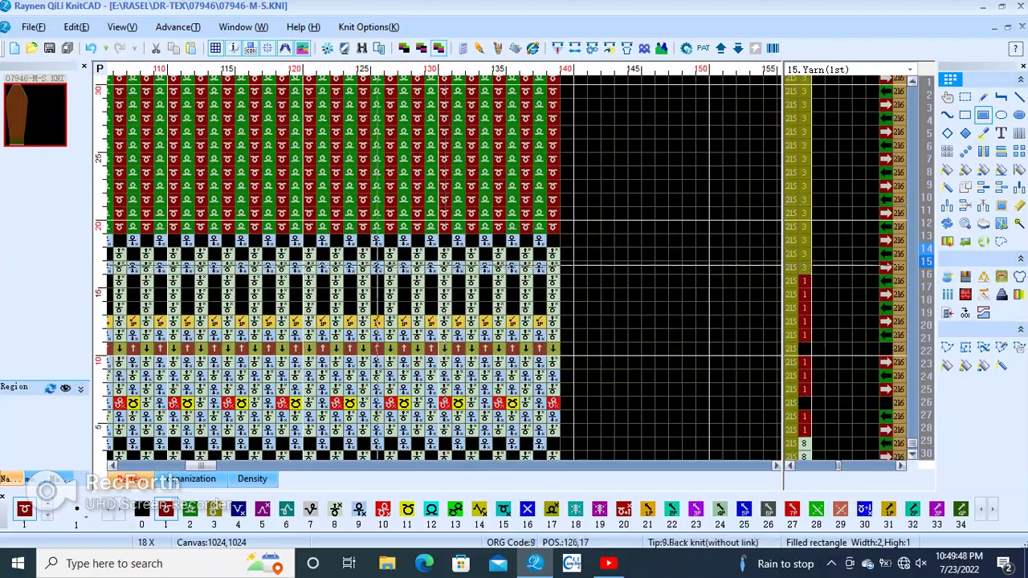
scroll(445, 265, "up", 1)
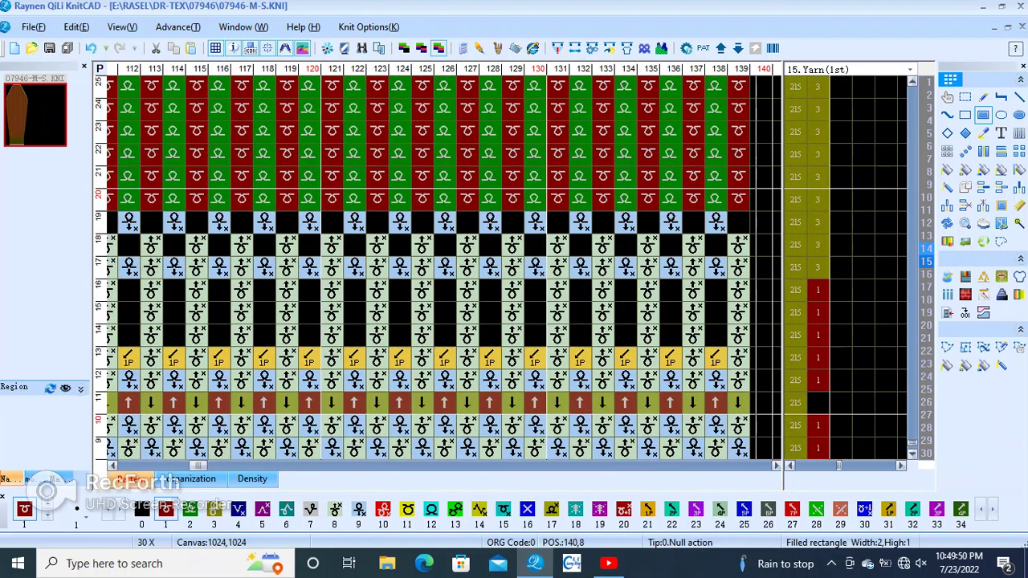
scroll(851, 273, "right", 1)
scroll(851, 273, "right", 1)
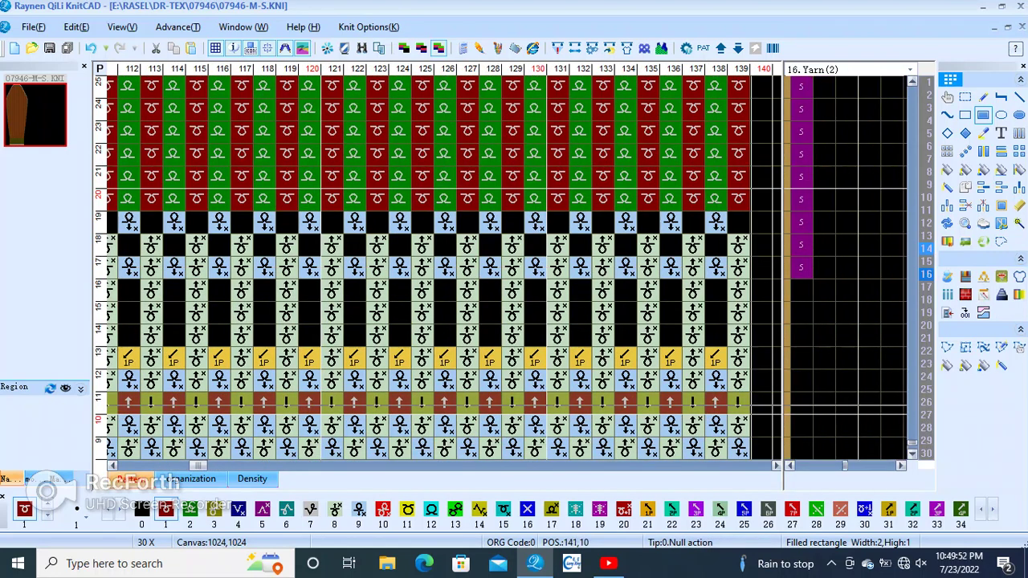
scroll(616, 240, "down", 1)
scroll(616, 240, "down", 2)
scroll(206, 447, "down", 2)
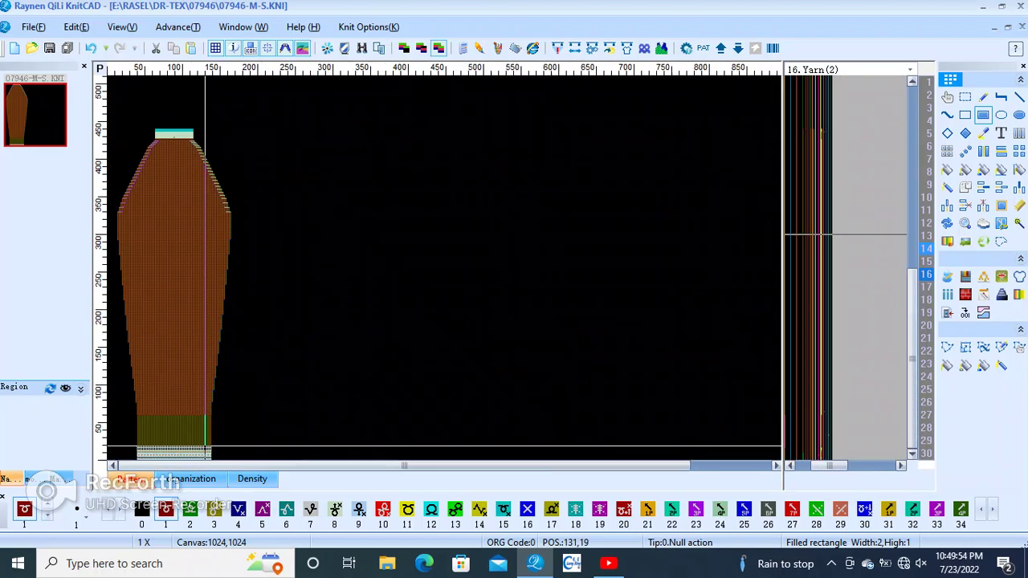
scroll(738, 287, "up", 2)
scroll(738, 286, "up", 1)
scroll(739, 287, "up", 1)
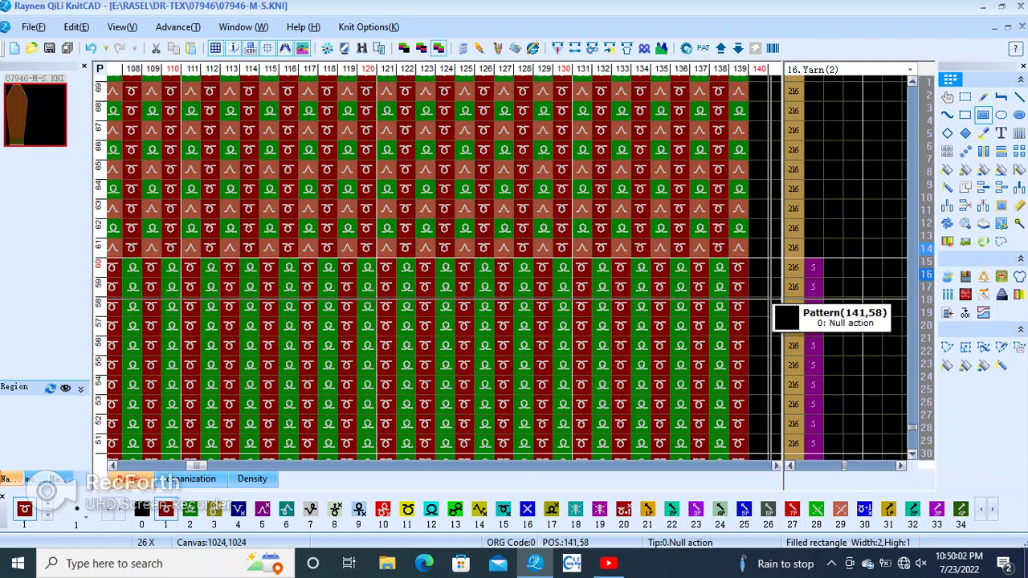
scroll(771, 307, "left", 1)
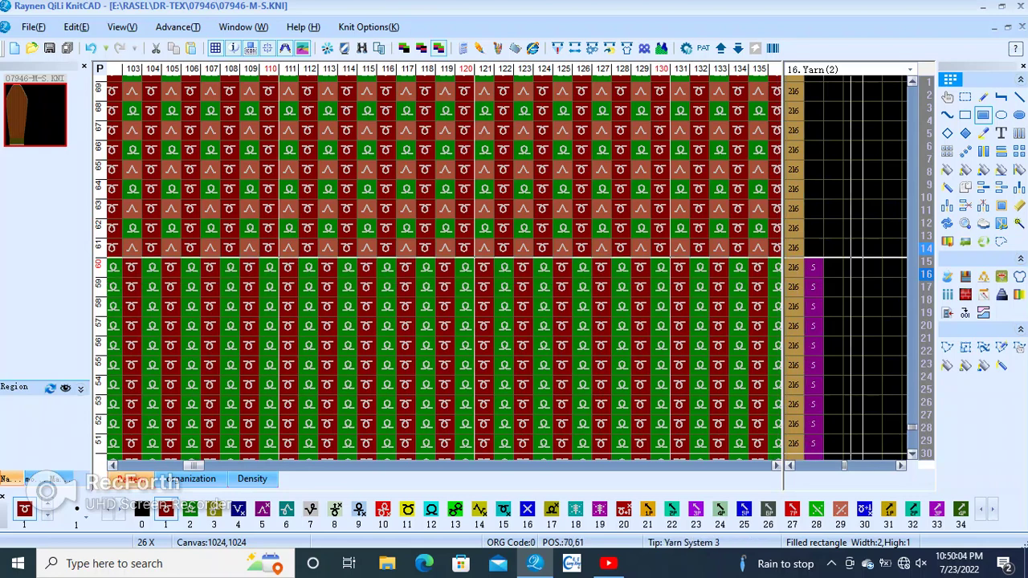
scroll(851, 257, "up", 1)
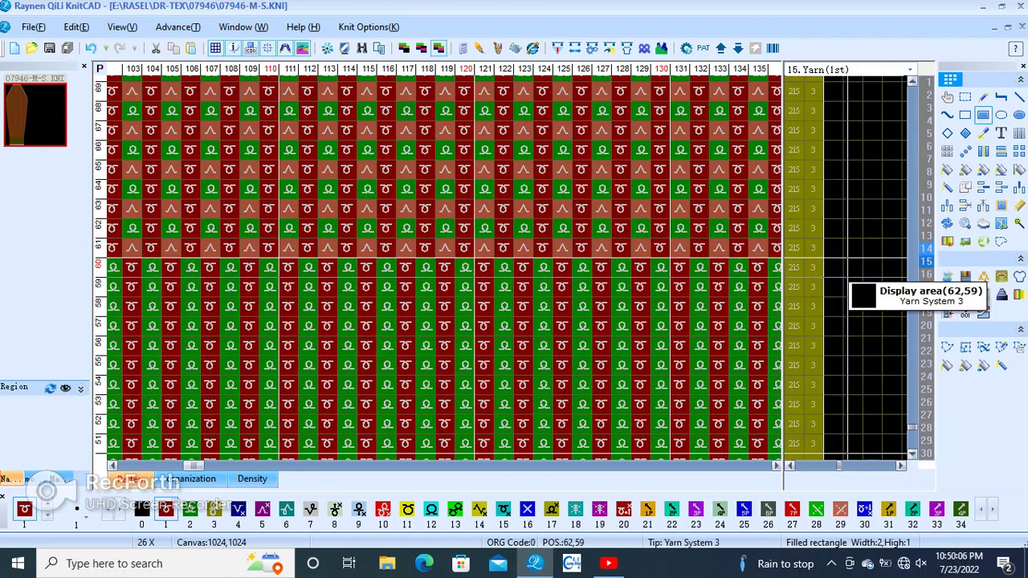
scroll(851, 285, "down", 1)
scroll(705, 283, "right", 3)
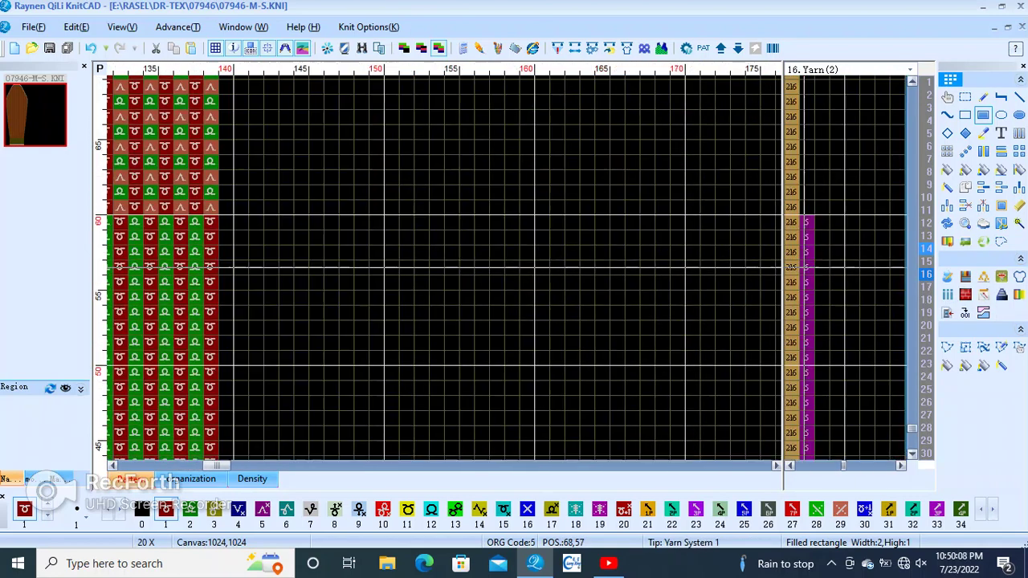
scroll(704, 283, "down", 2)
scroll(362, 375, "down", 3)
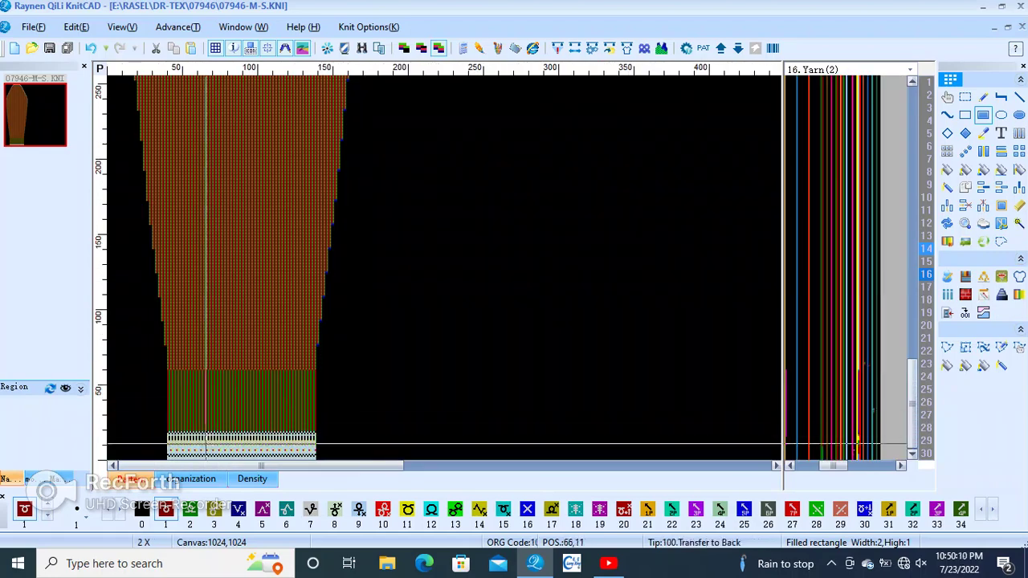
scroll(362, 374, "up", 3)
scroll(444, 445, "up", 2)
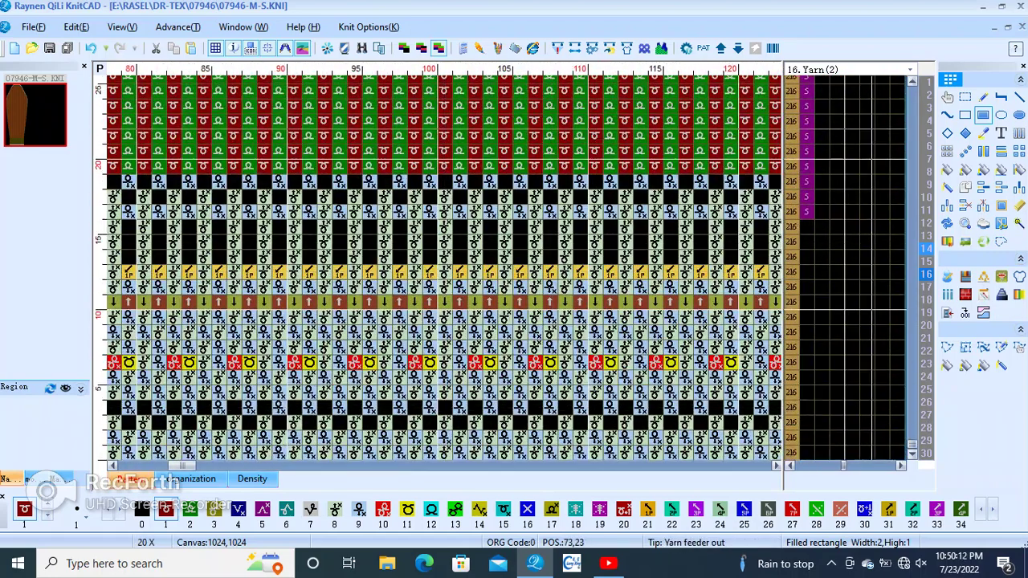
scroll(882, 160, "up", 1)
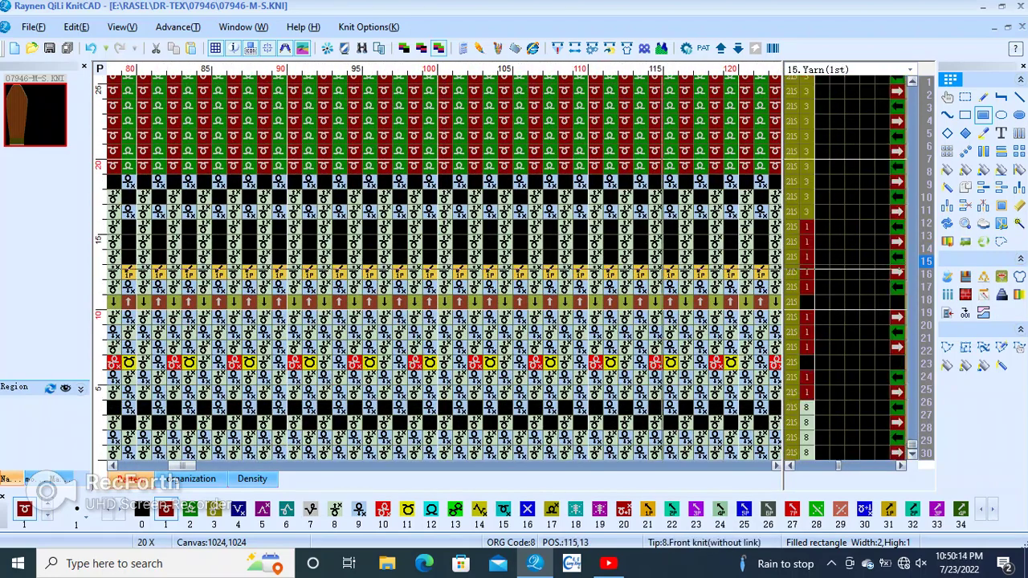
scroll(882, 185, "down", 1)
scroll(881, 209, "down", 1)
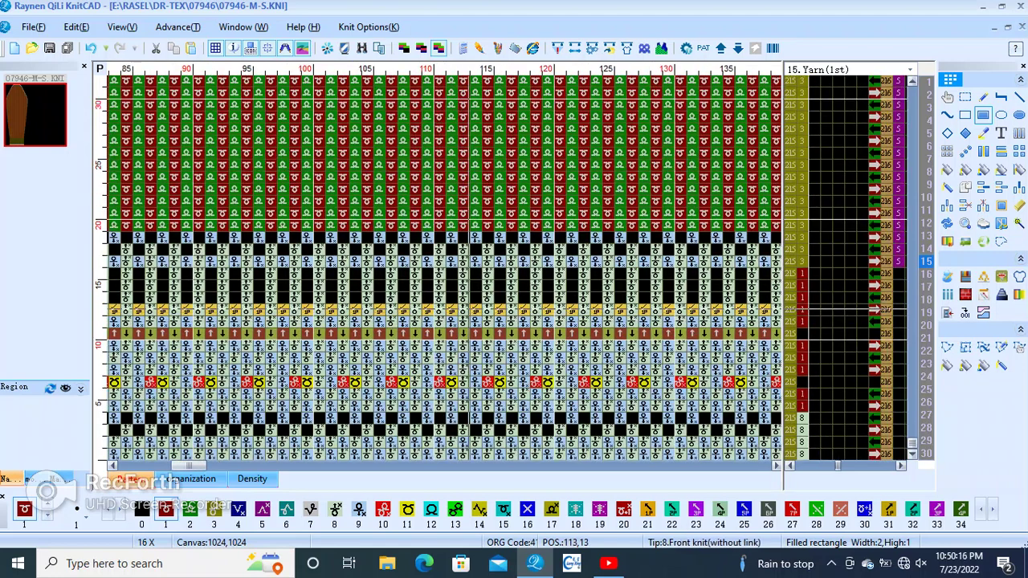
scroll(453, 289, "right", 2, "shift")
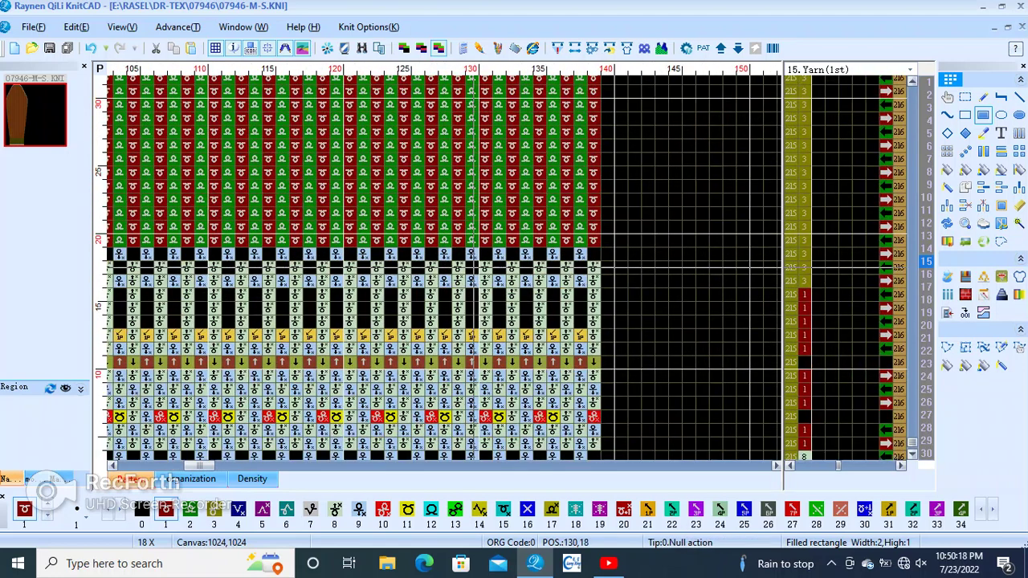
scroll(473, 321, "right", 1, "shift")
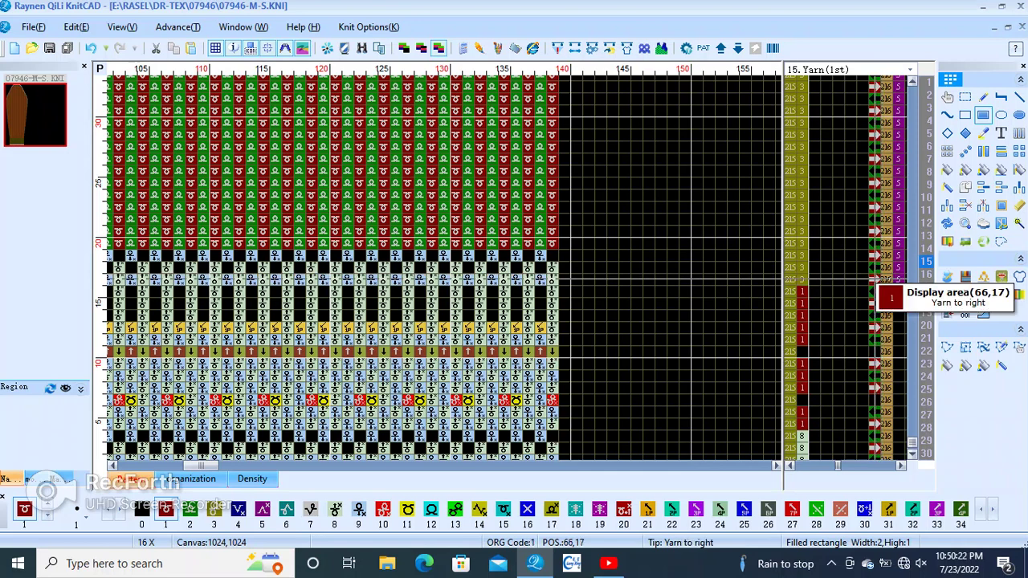
scroll(570, 297, "up", 4)
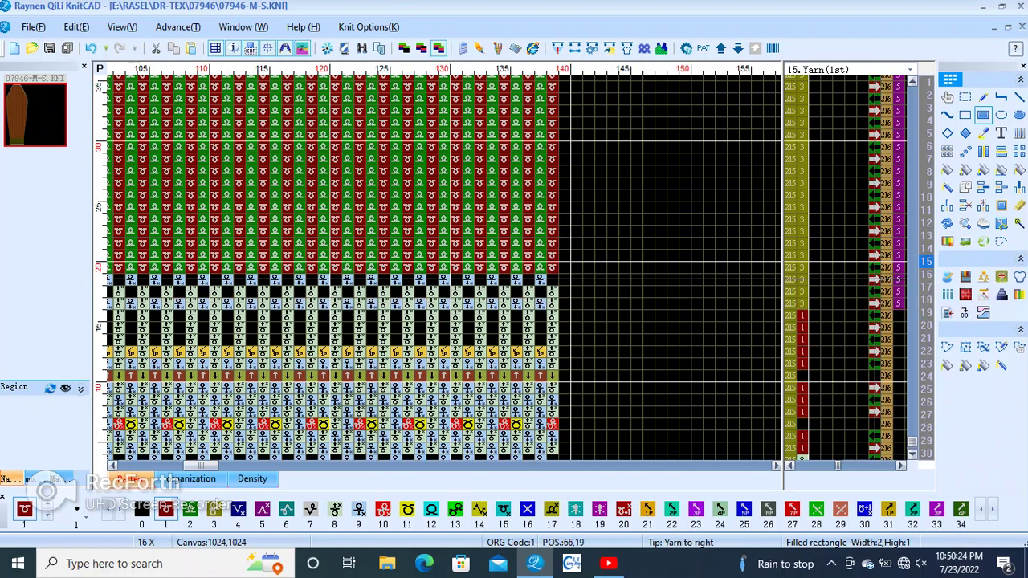
scroll(570, 297, "up", 4)
scroll(570, 297, "up", 4)
scroll(570, 297, "up", 4)
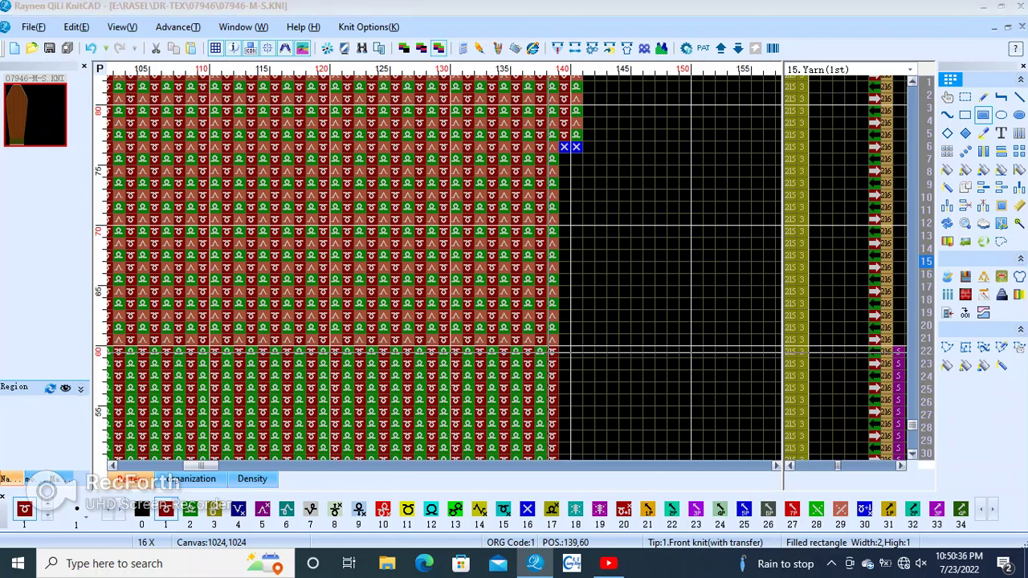
- Compile the program and review the carrier 5 end-position warning before closing the report
key("F9")
key("Return")
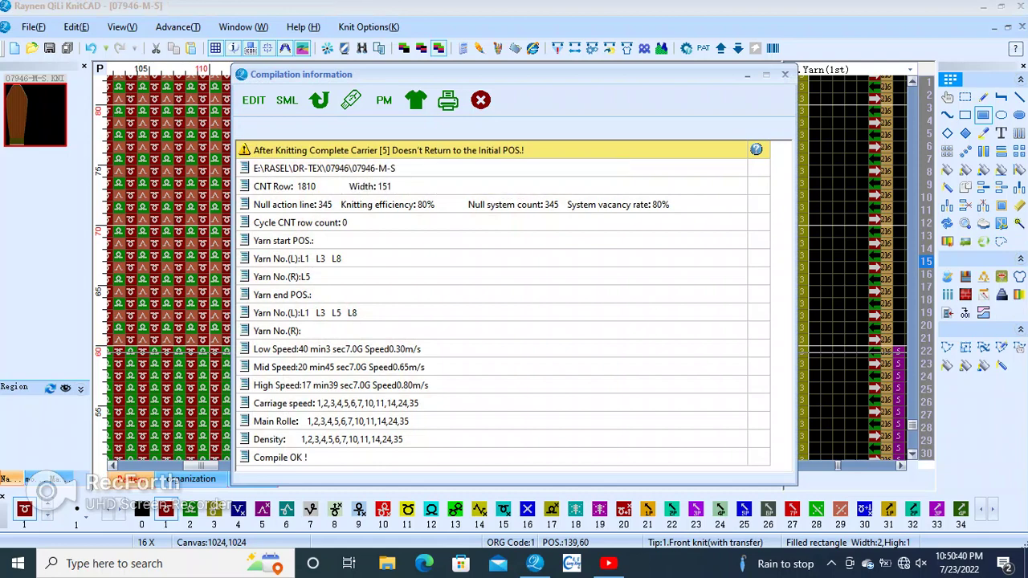
left_click(410, 151)
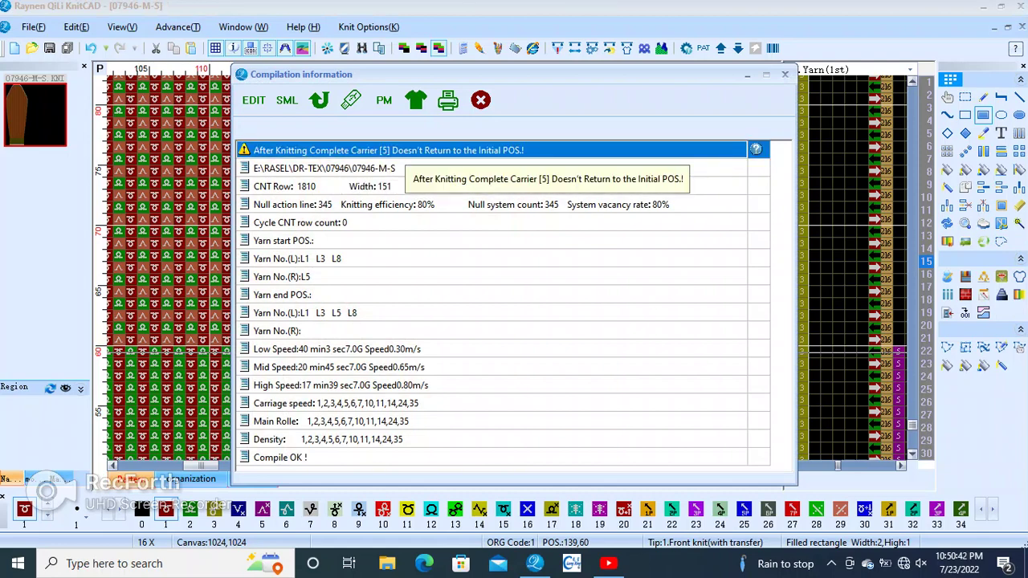
left_click(480, 99)
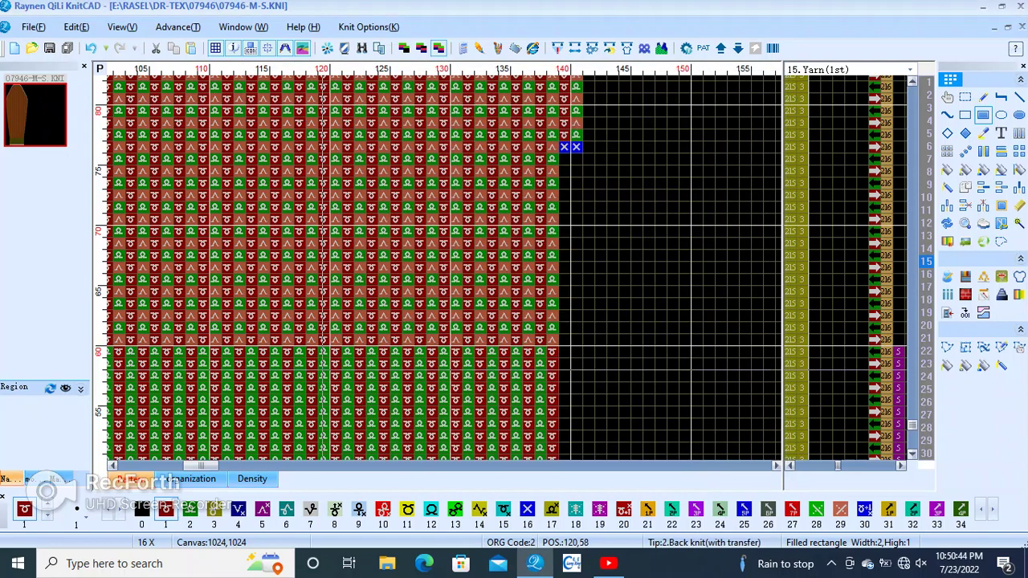
scroll(443, 266, "up", 2)
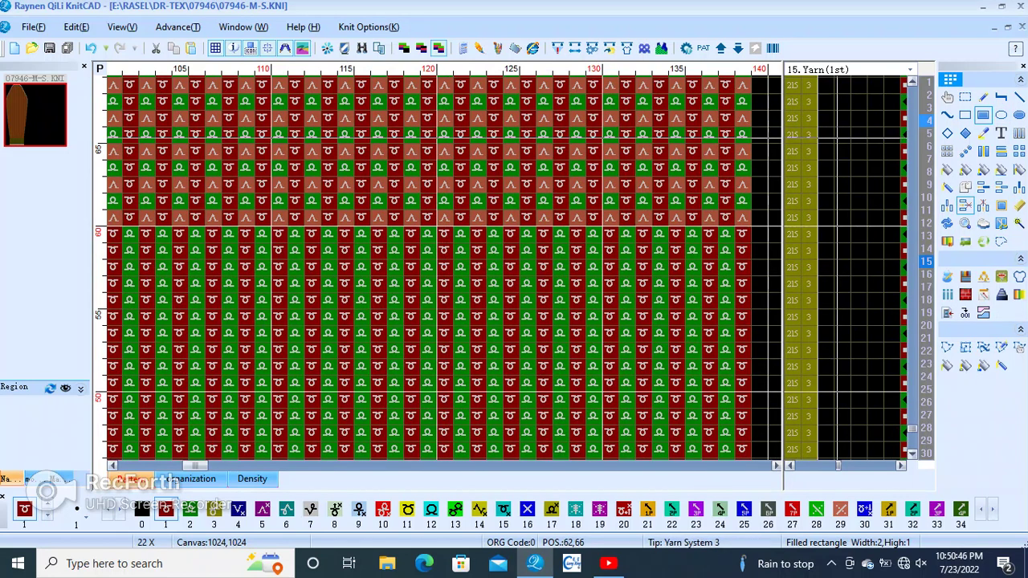
- Extend the Λ stitch band down to row 60 and recompile to Compile OK
key("ctrl+z")
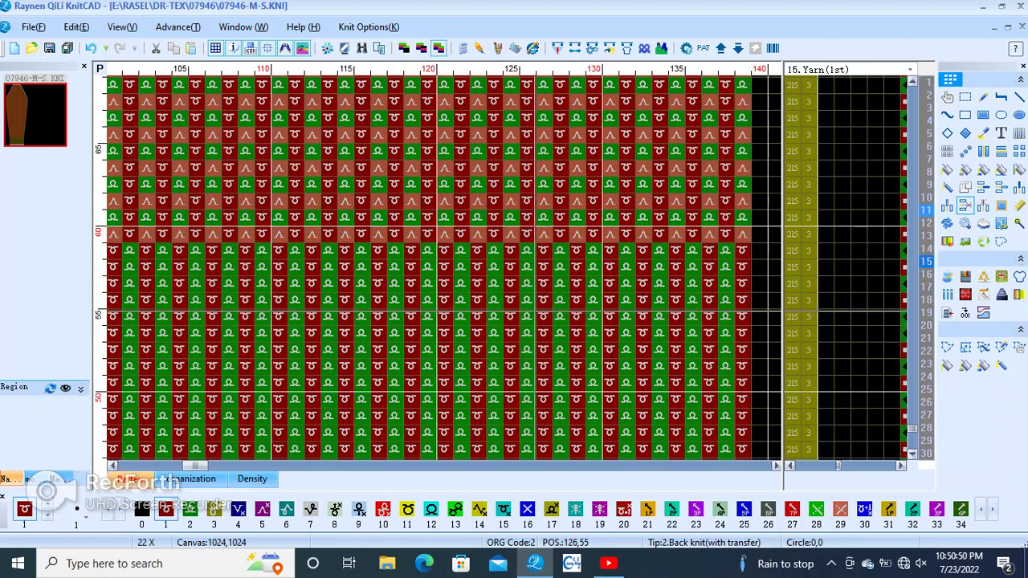
key("F9")
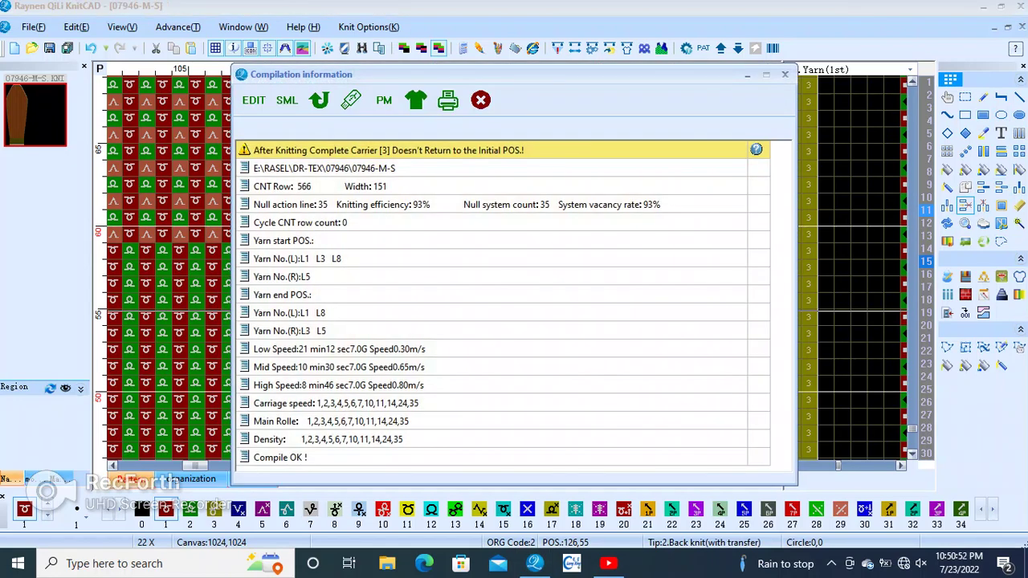
left_click(480, 99)
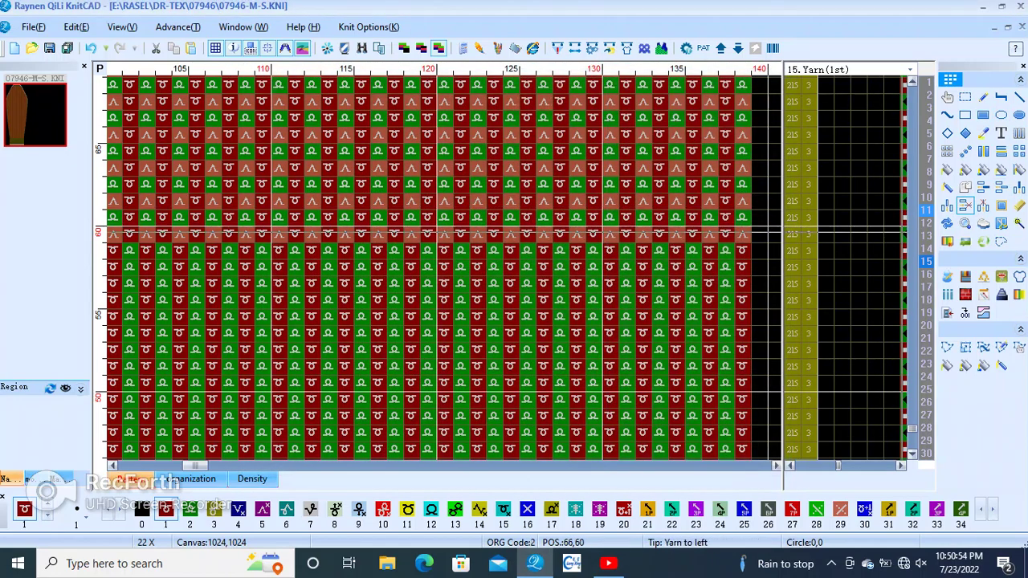
- Insert one row into the rib-to-body transition band, copying the yarn feeder
key("ctrl+d")
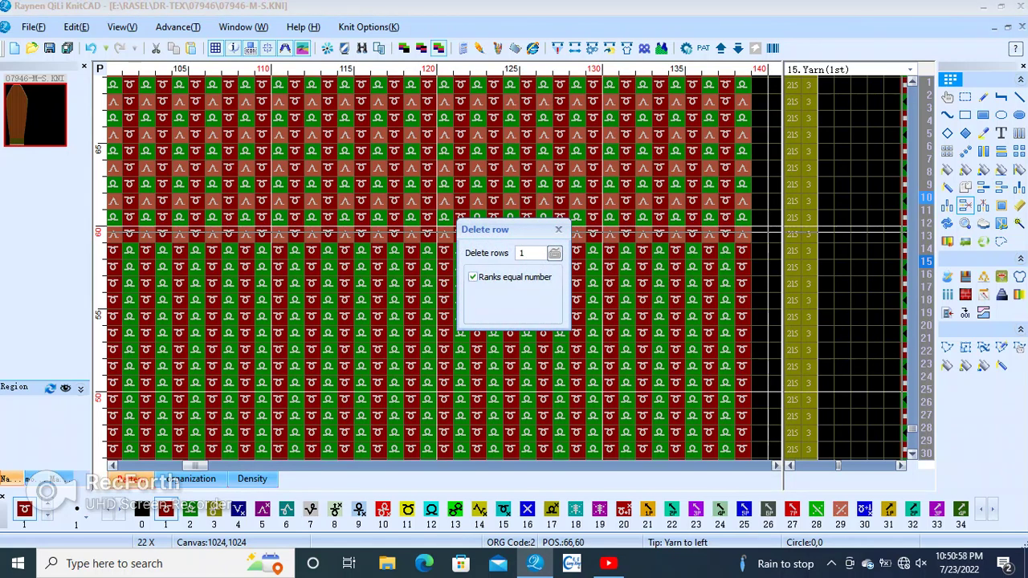
key("Return")
key("Insert")
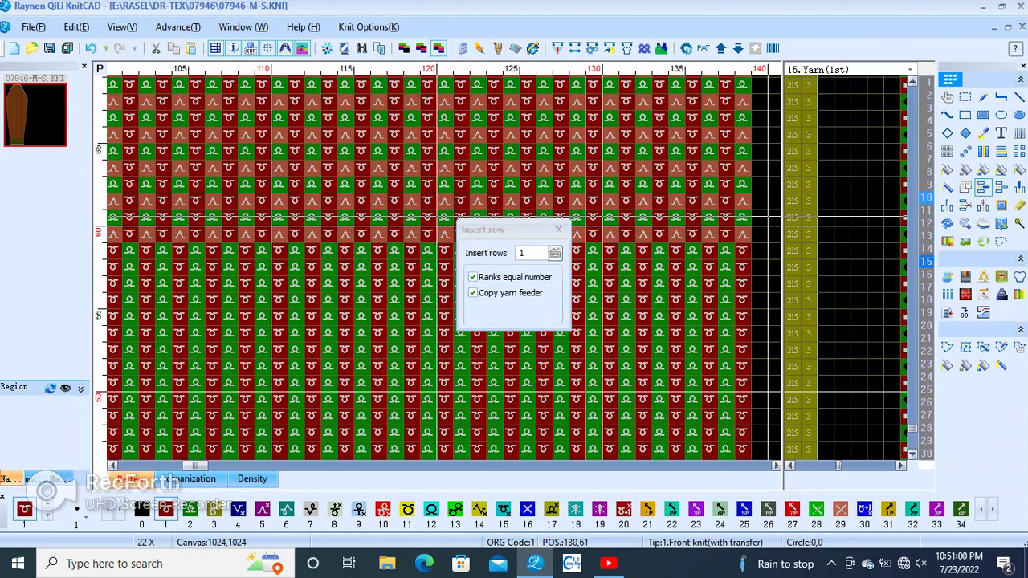
key("Return")
key("Insert")
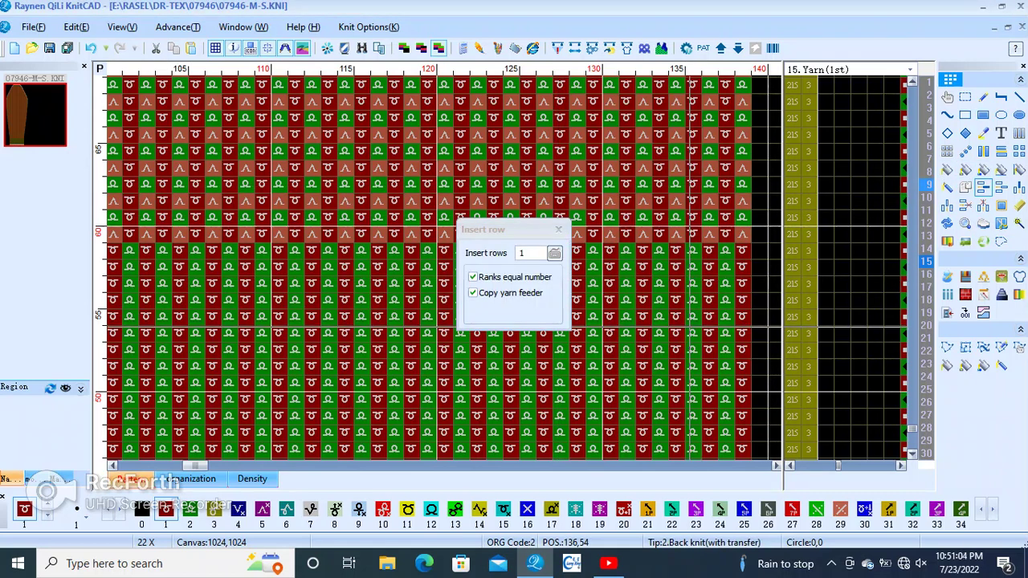
left_click(688, 325)
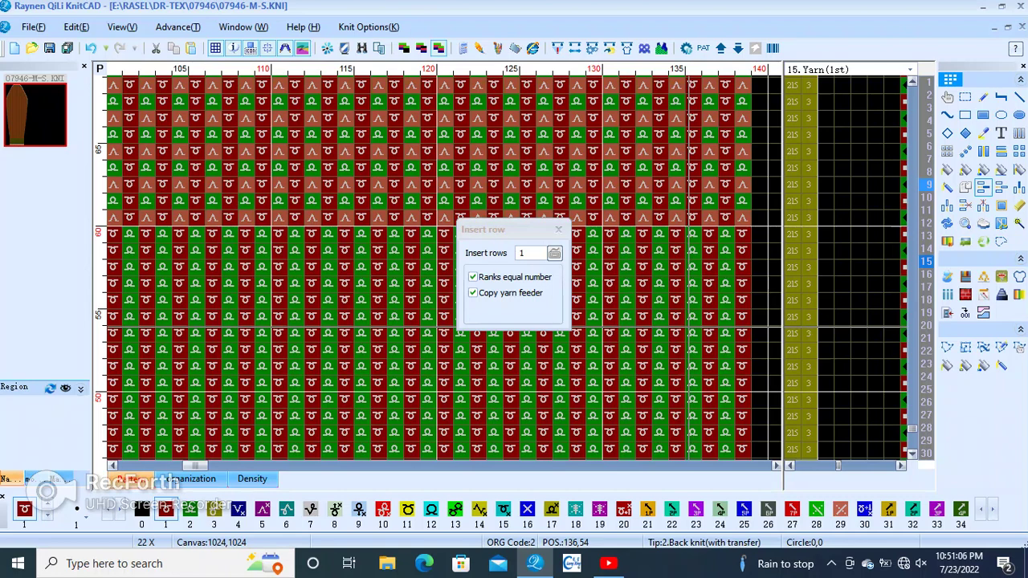
- Recompile the knit program to Compile OK and close the report and Insert row dialog
key("F9")
key("Return")
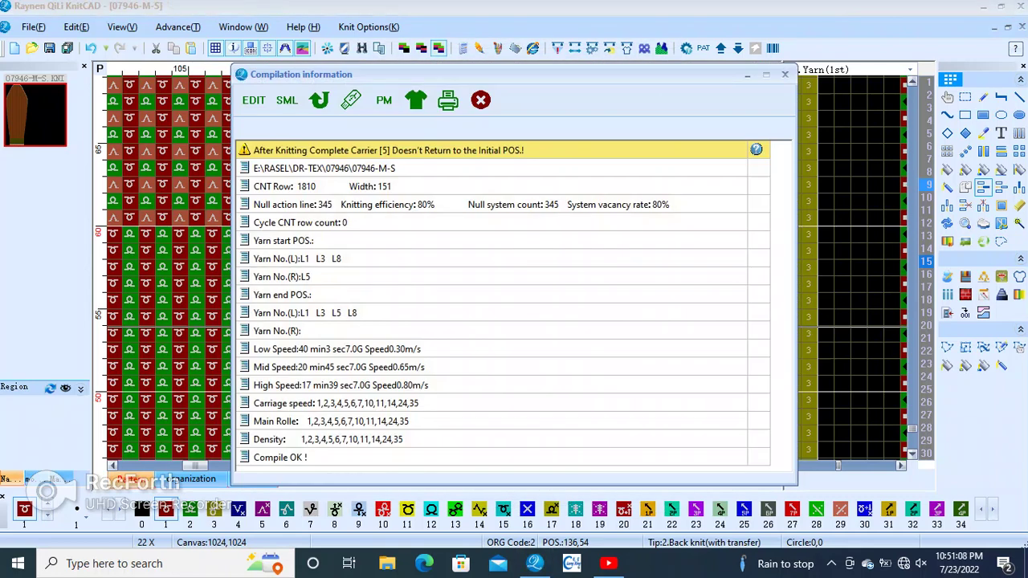
left_click(480, 99)
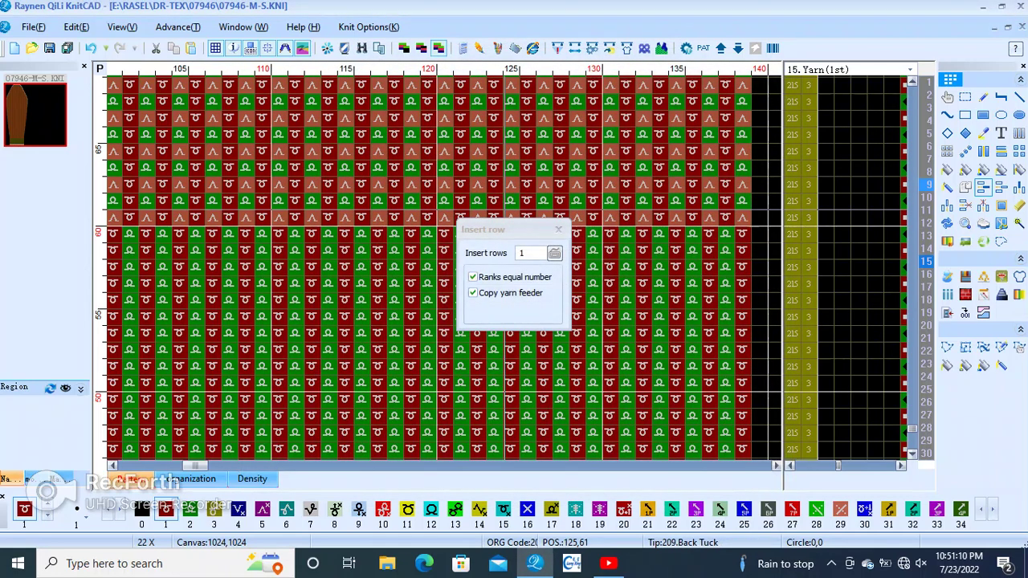
key("Escape")
scroll(444, 267, "down", 1)
- Survey the whole panel and the bottom rib rows, then bring up Shape Design
scroll(443, 266, "down", 2)
scroll(444, 267, "up", 2)
scroll(444, 266, "down", 2)
scroll(444, 266, "down", 1)
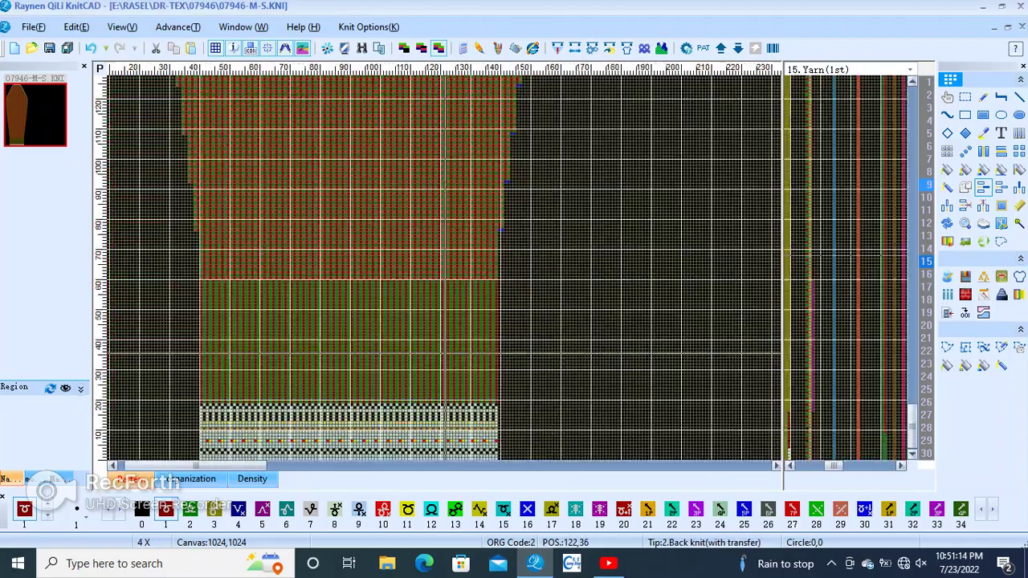
scroll(444, 303, "up", 2)
scroll(444, 285, "up", 1)
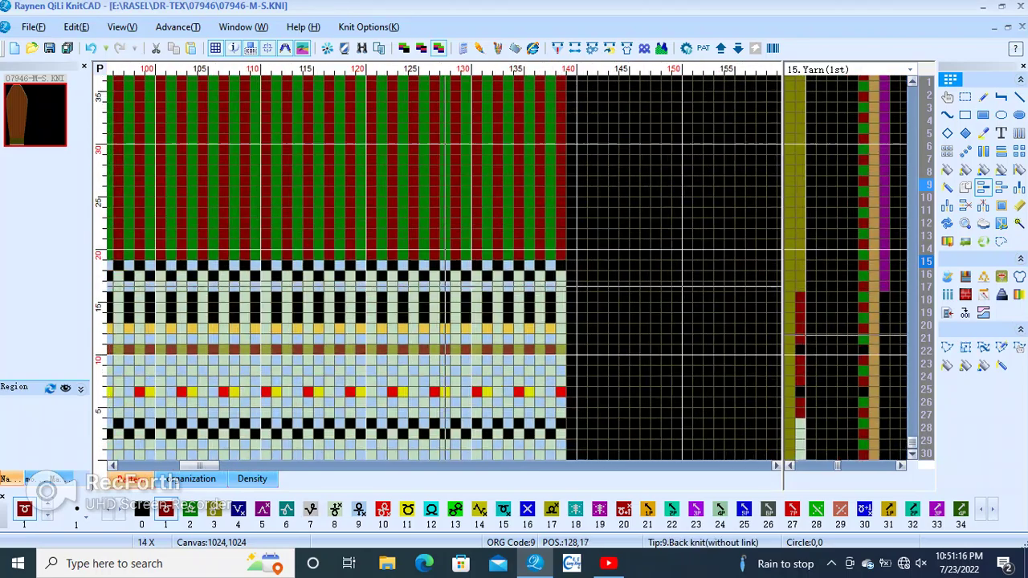
scroll(444, 285, "up", 1)
scroll(330, 297, "down", 2)
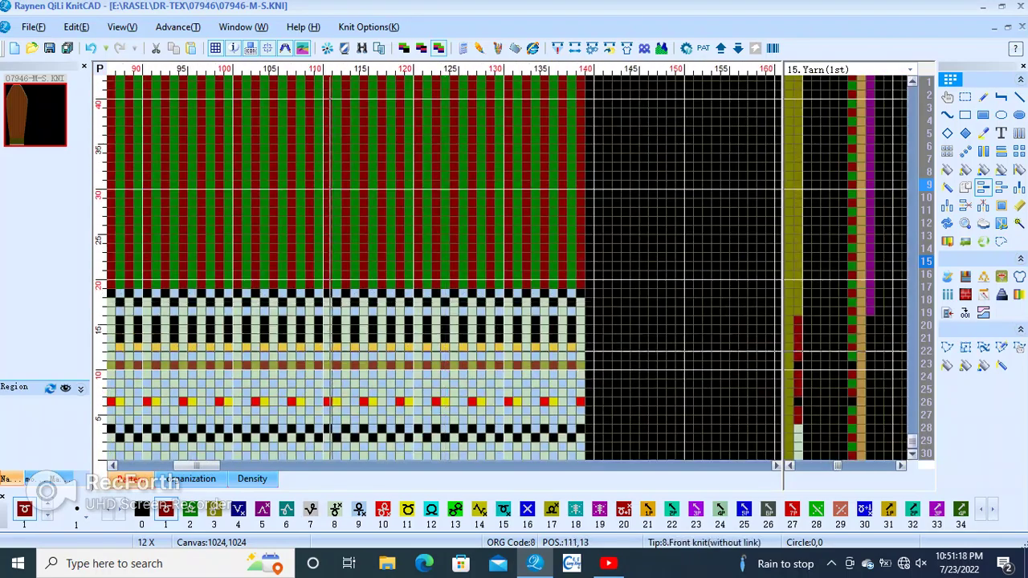
scroll(330, 351, "up", 3)
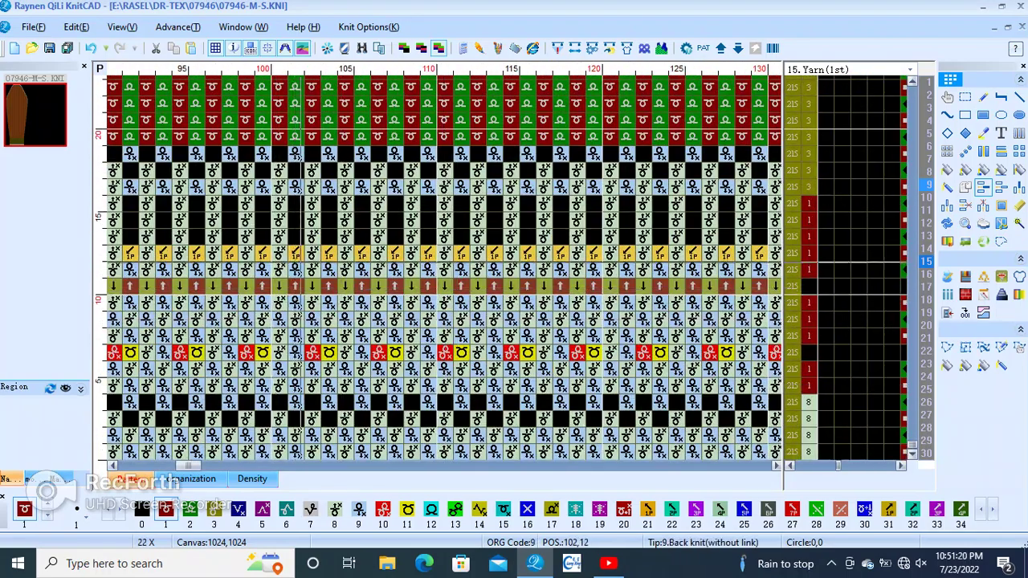
scroll(297, 266, "left", 2)
scroll(297, 266, "left", 2)
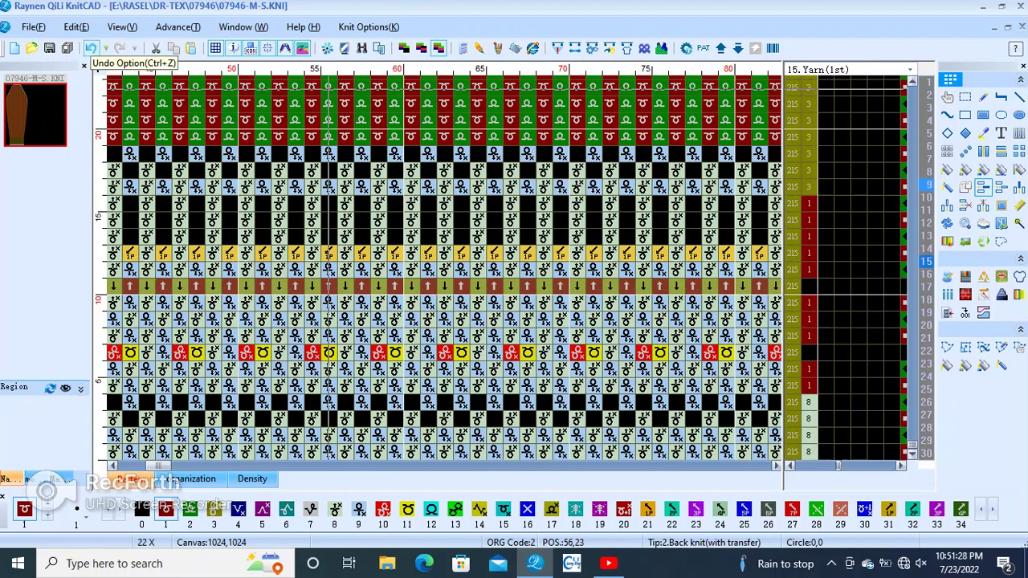
left_click(626, 49)
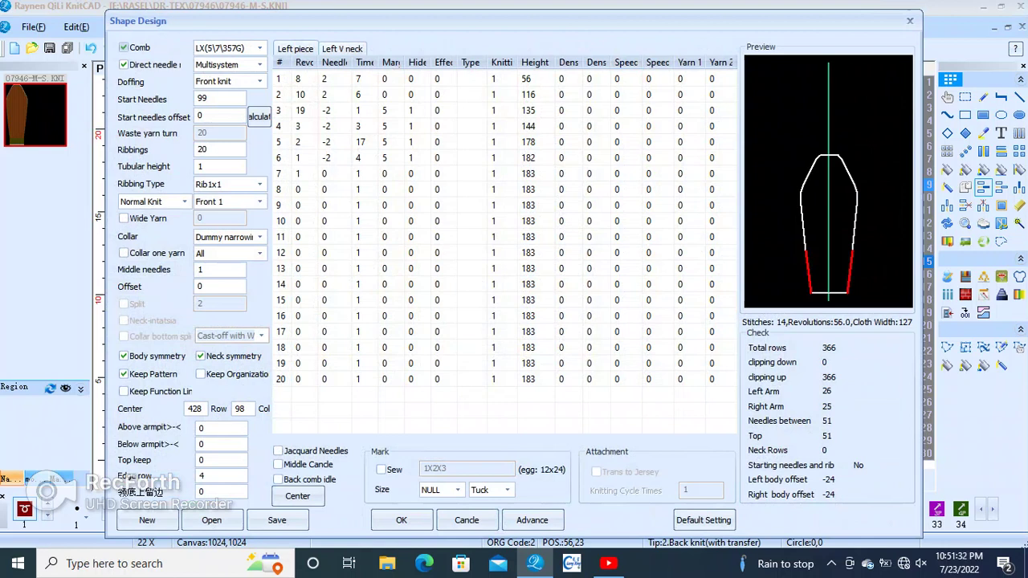
- Set Body narrowing mode (2) to Normal in the Advance Other options and regenerate the shape
left_click(532, 520)
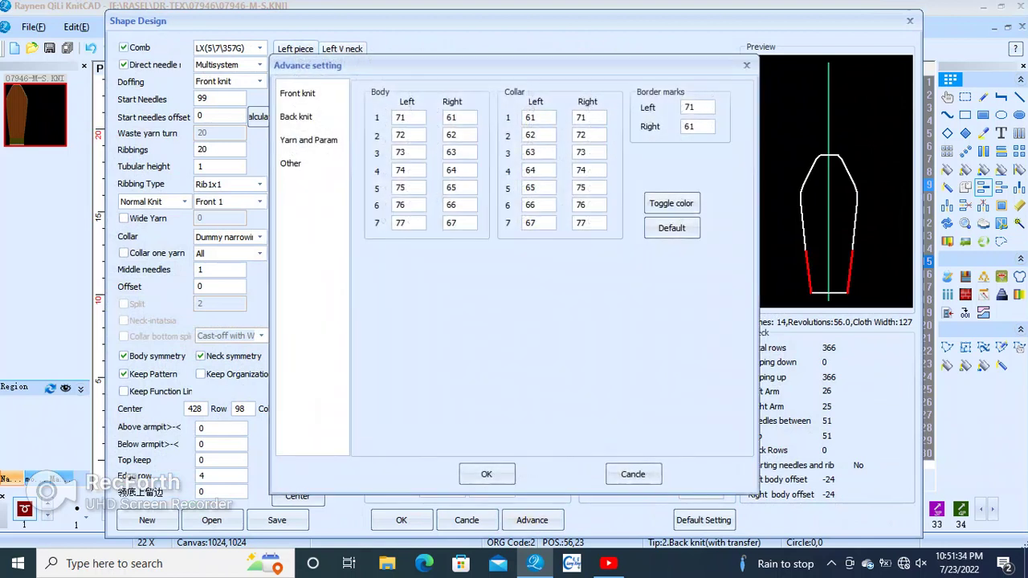
left_click(308, 140)
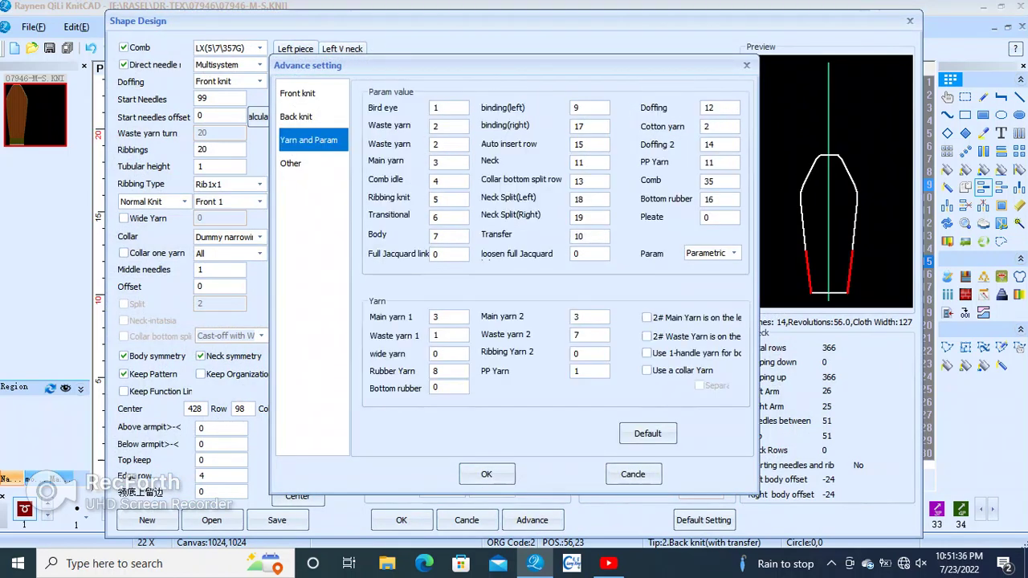
left_click(291, 163)
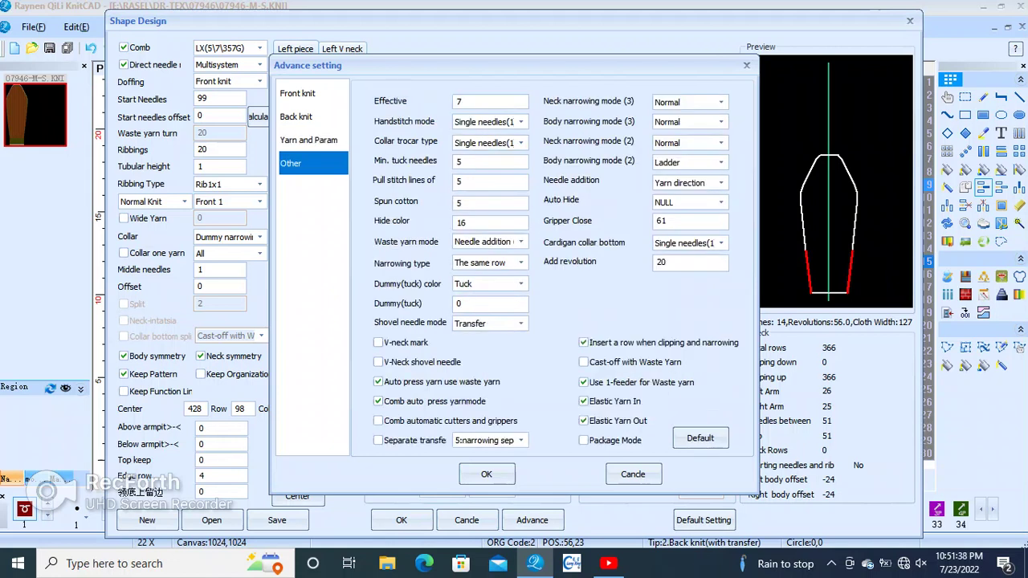
left_click(689, 162)
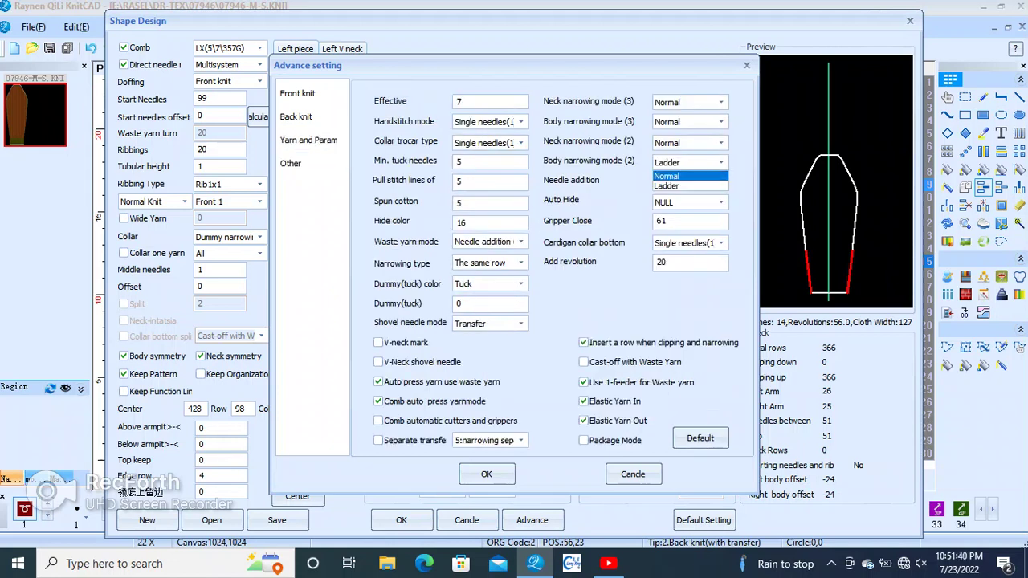
left_click(666, 186)
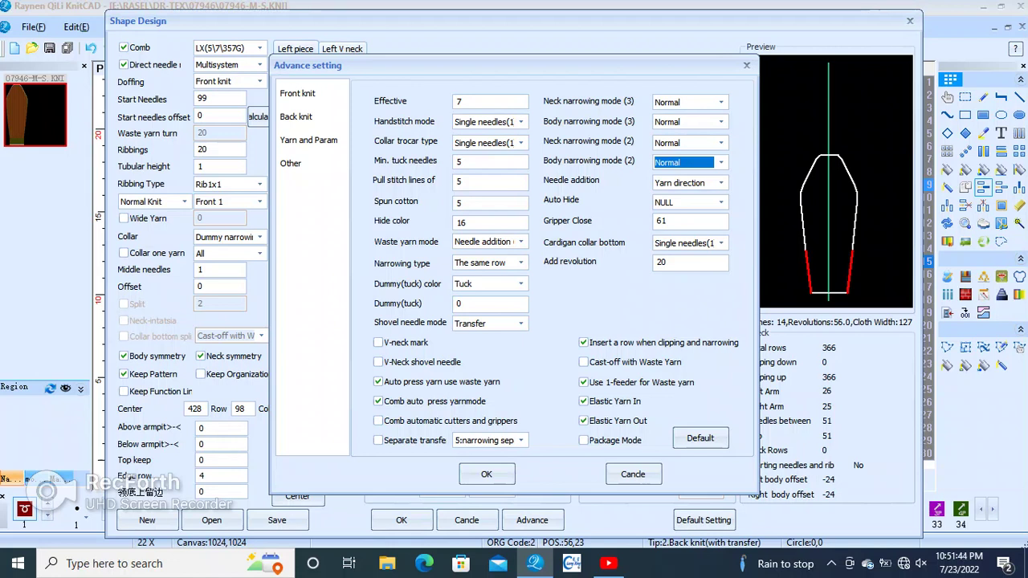
left_click(486, 473)
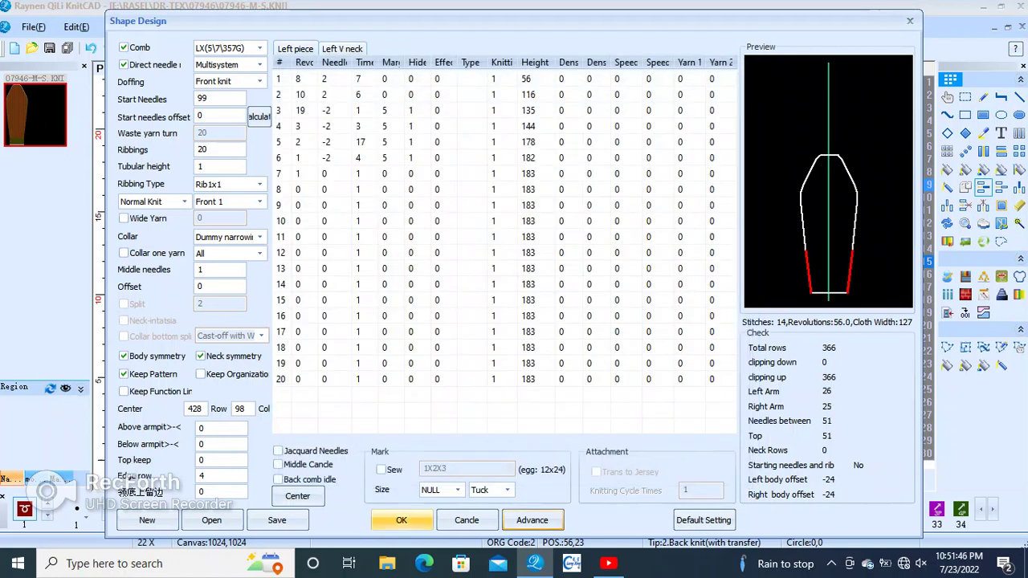
left_click(402, 520)
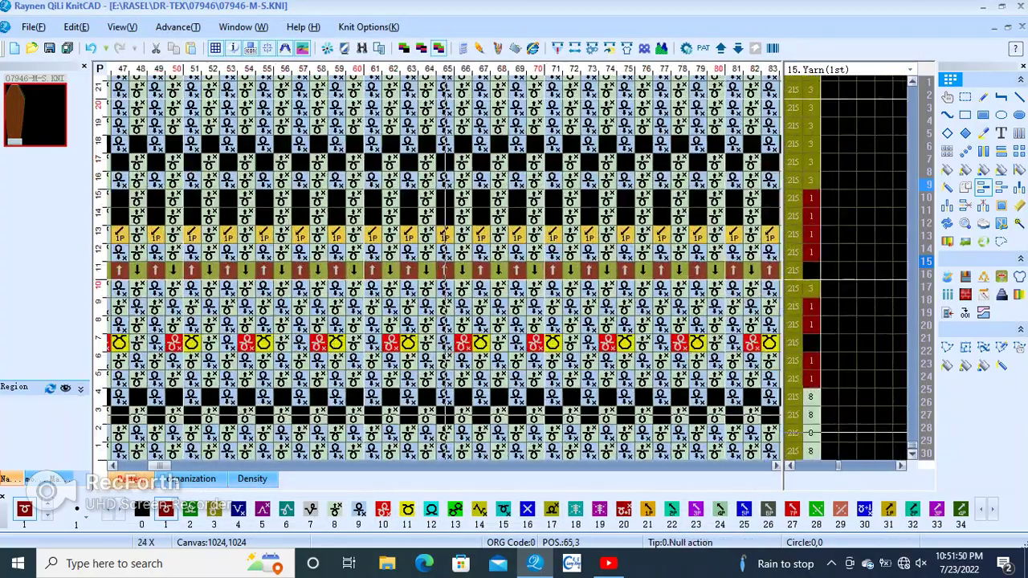
- Zoom out to 1X and undo the last edit, restoring the panel's smooth shoulder edges
scroll(446, 419, "down", 1)
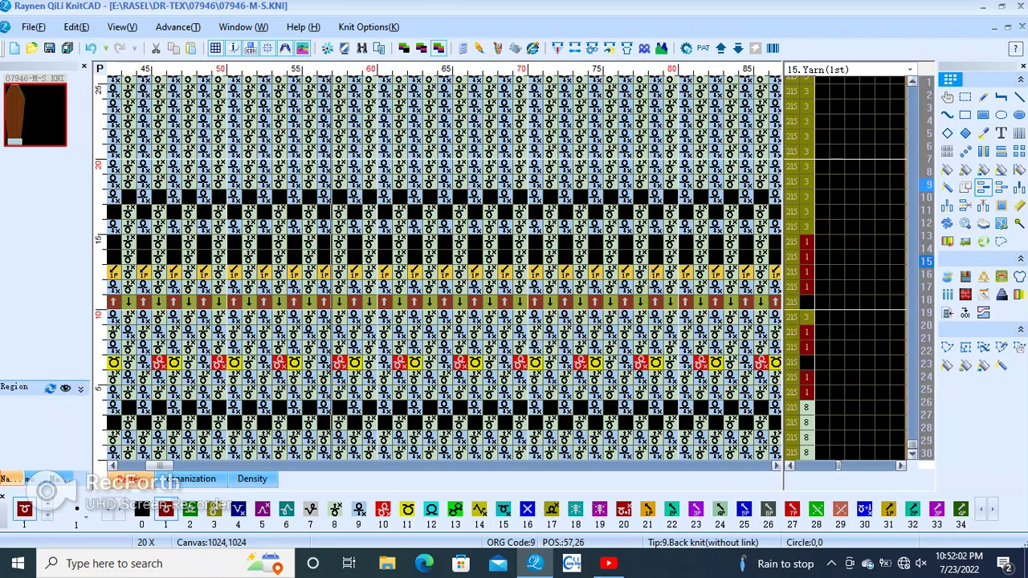
scroll(218, 221, "down", 5)
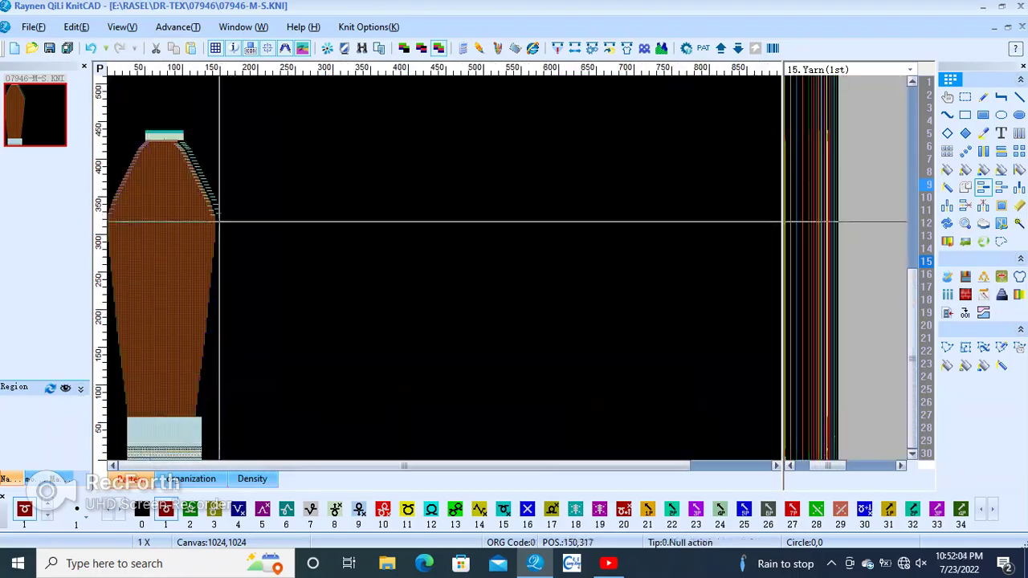
scroll(219, 221, "up", 5)
scroll(192, 265, "down", 5)
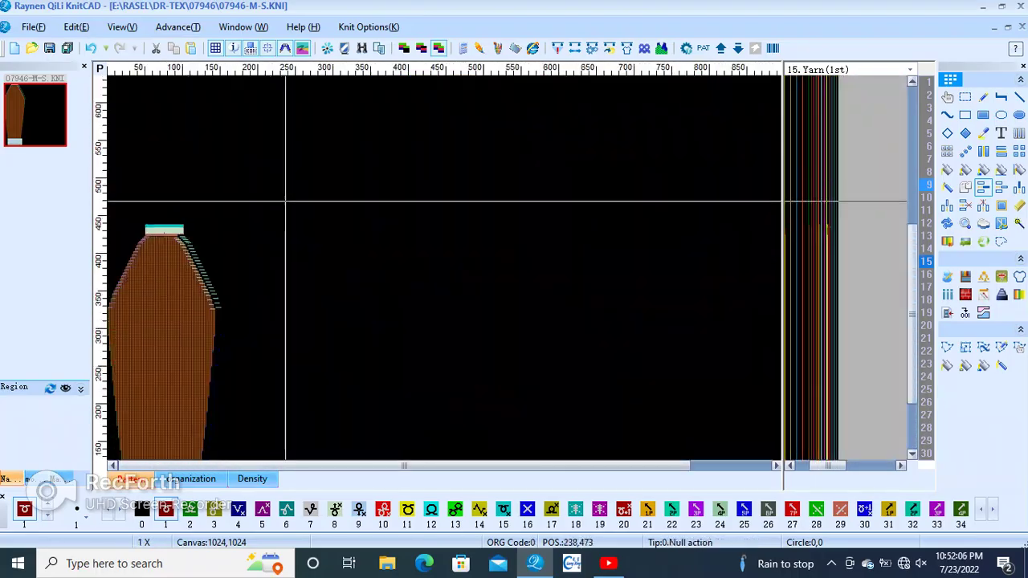
key("ctrl+z")
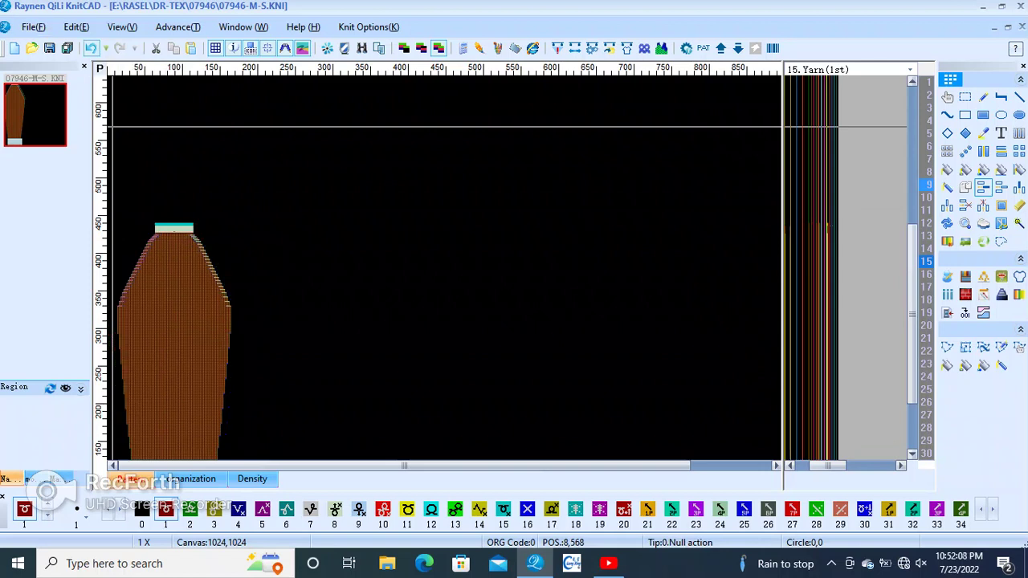
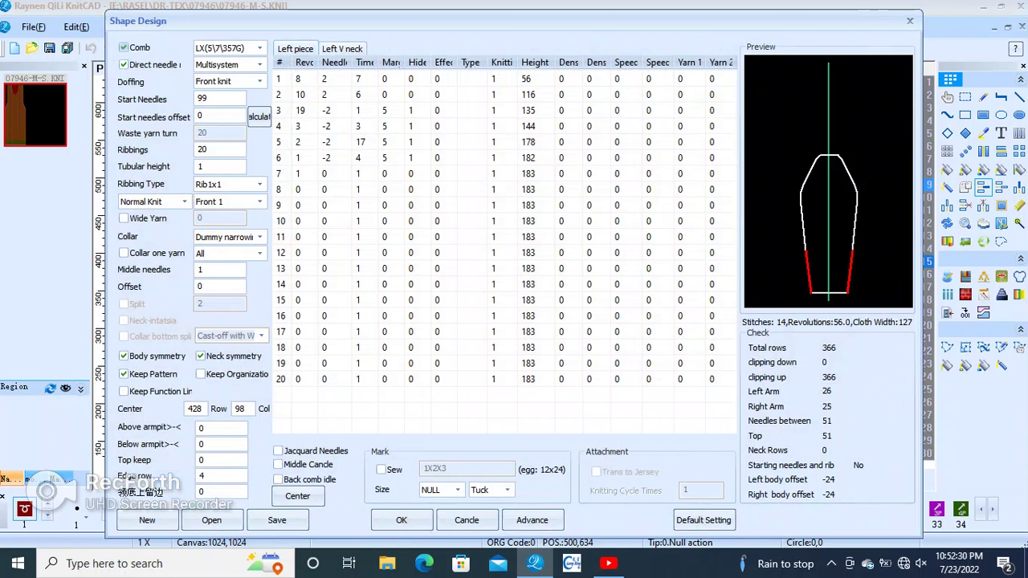
- Set Body and Neck narrowing modes (2) and (3) to Ladder in the advanced Other settings
left_click(531, 520)
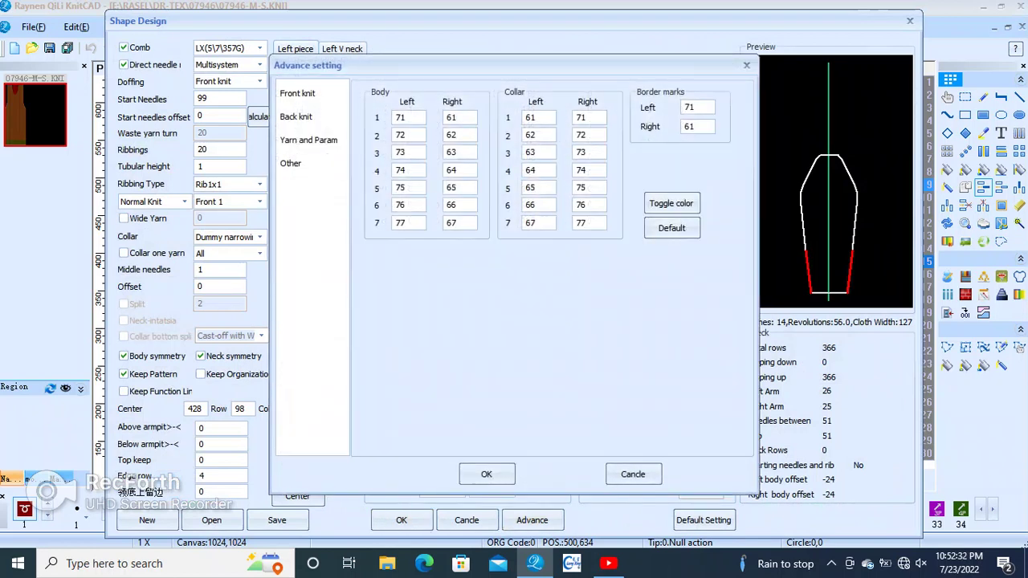
left_click(291, 163)
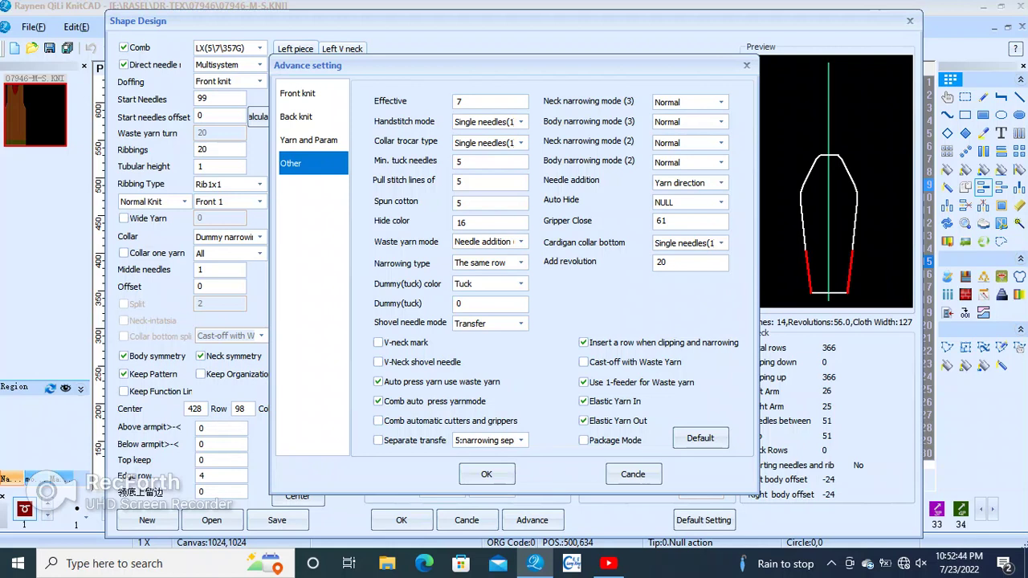
left_click(689, 121)
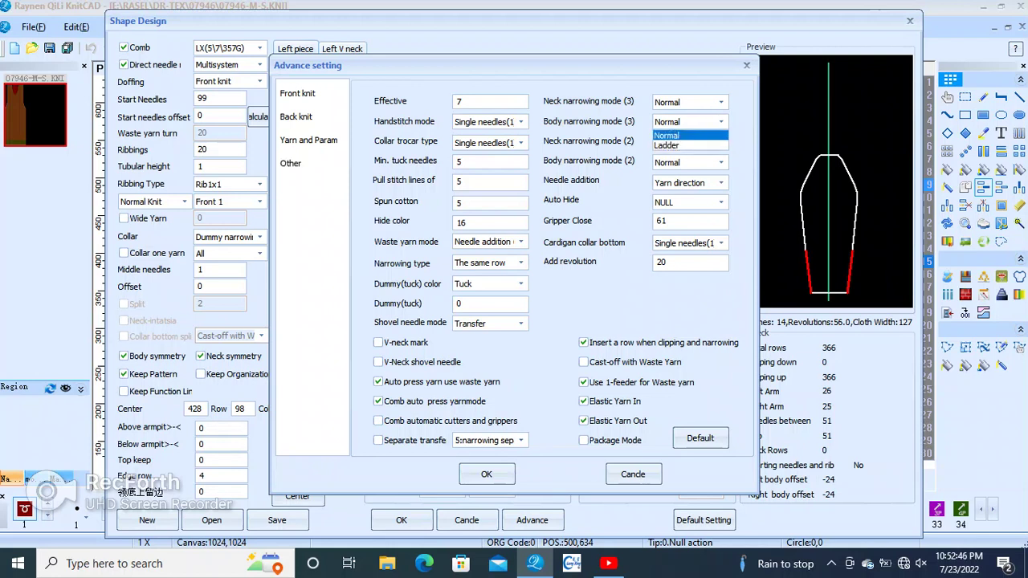
left_click(689, 102)
left_click(689, 102)
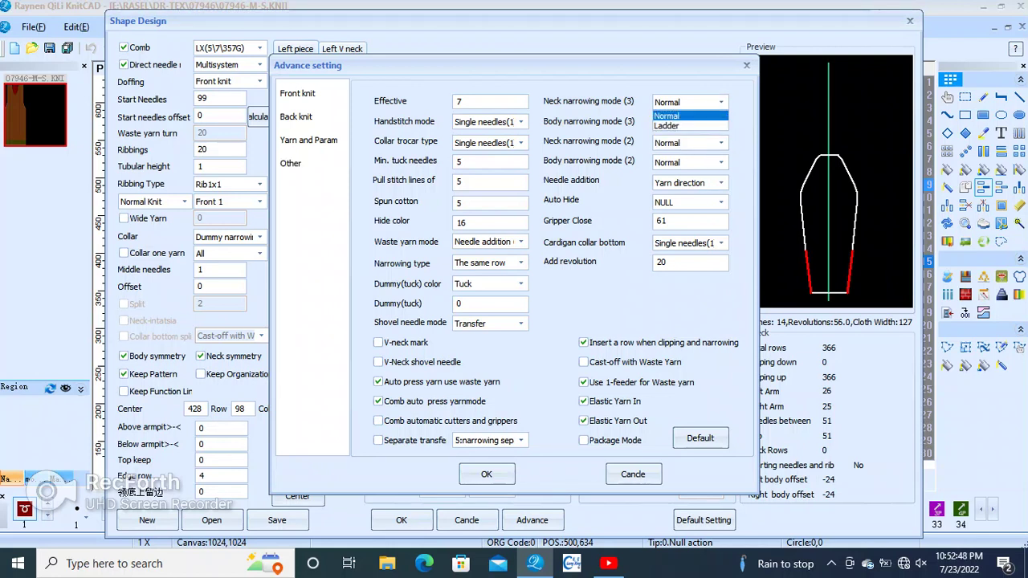
left_click(689, 126)
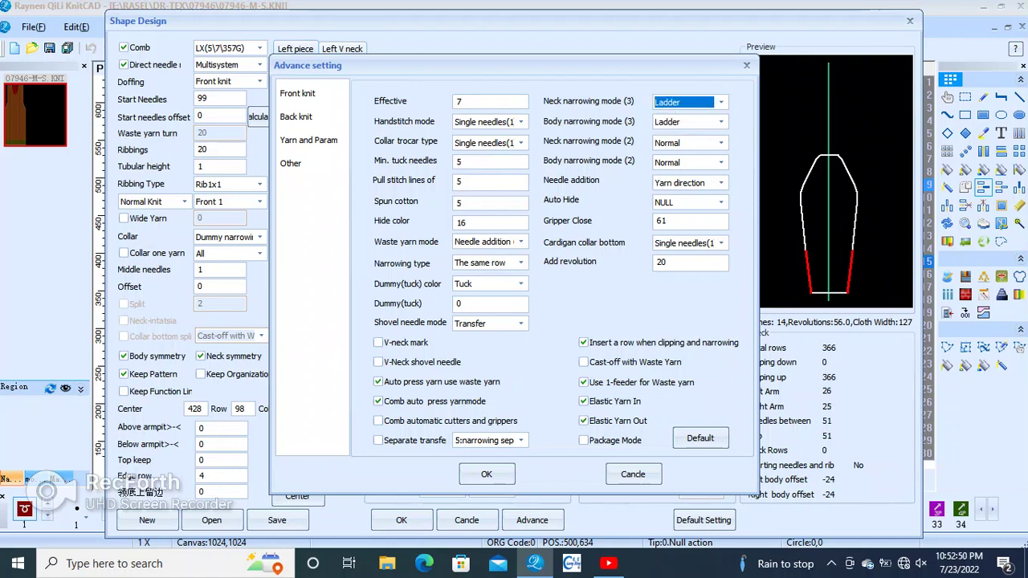
left_click(688, 142)
left_click(689, 166)
left_click(688, 161)
left_click(689, 176)
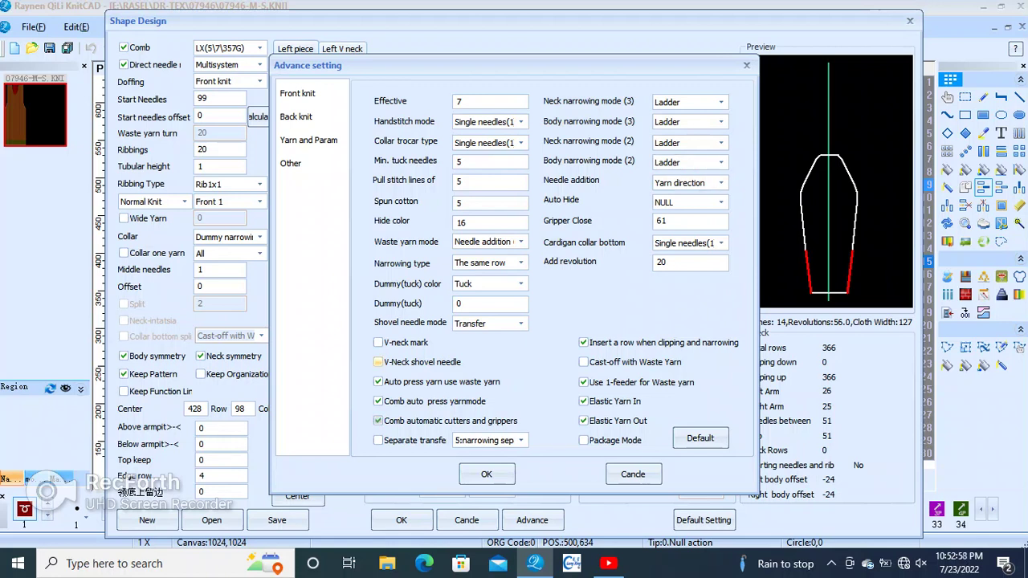
key("Return")
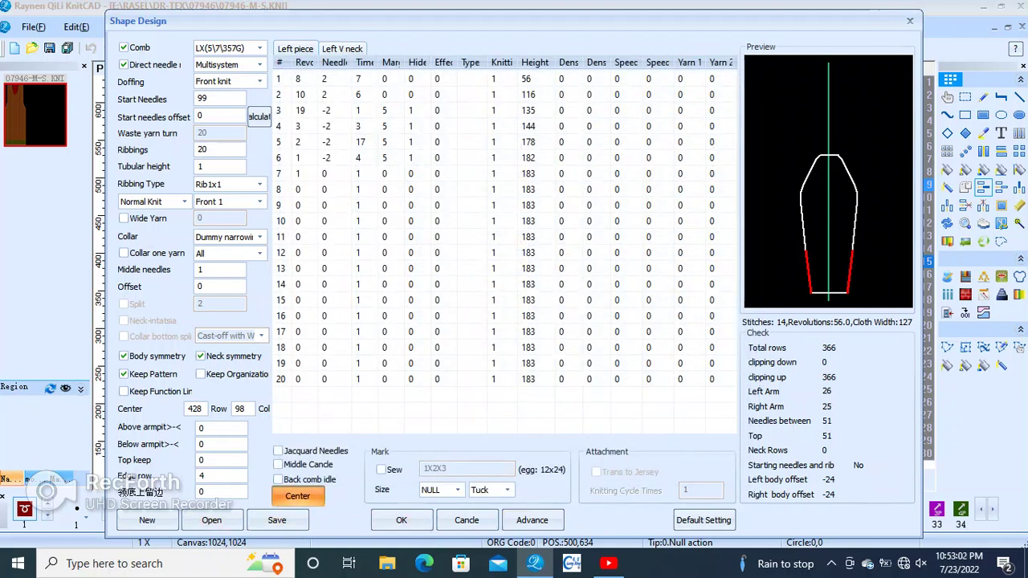
- Build the stepped-edge body outline on the canvas above the rib and inspect the stitch grid
left_click(401, 520)
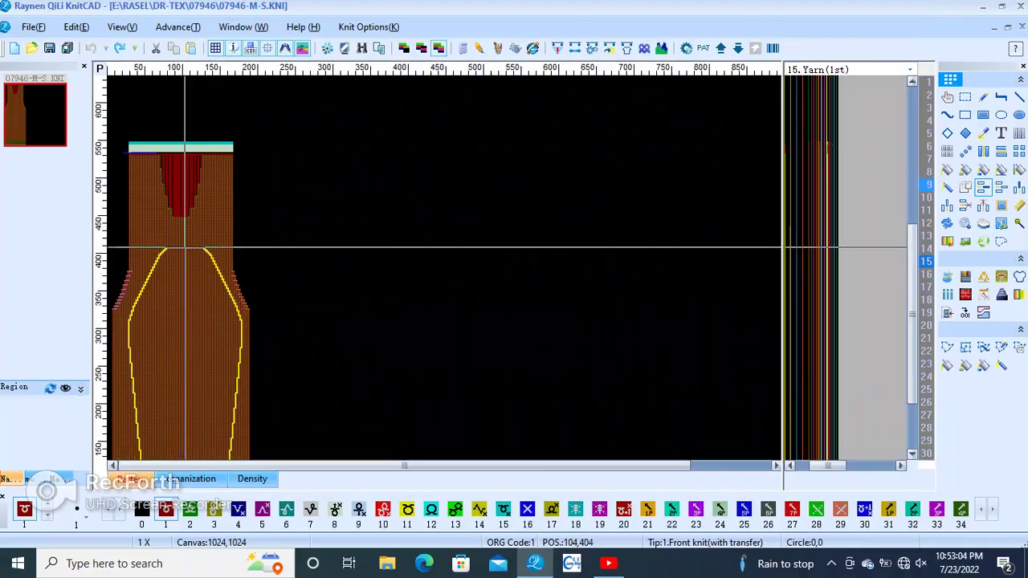
scroll(201, 415, "down", 3)
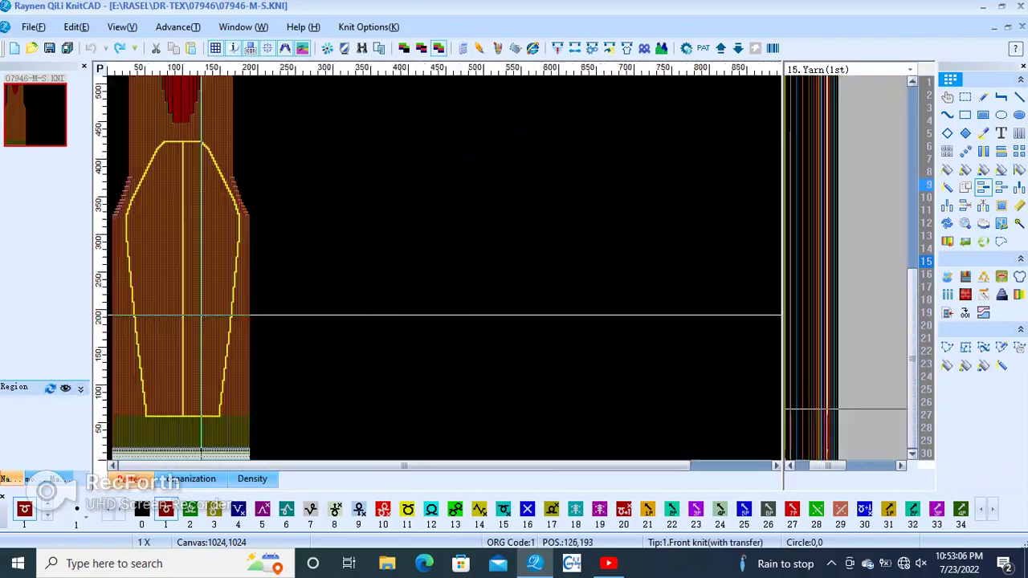
scroll(201, 415, "up", 3, "ctrl")
scroll(445, 266, "up", 1, "ctrl")
scroll(418, 265, "up", 1, "ctrl")
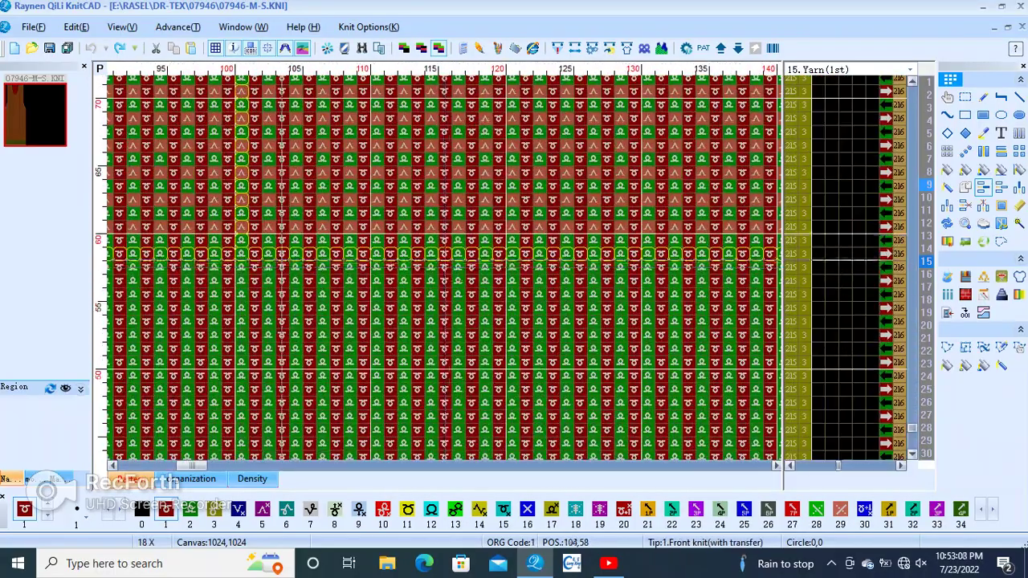
scroll(394, 265, "up", 1, "ctrl")
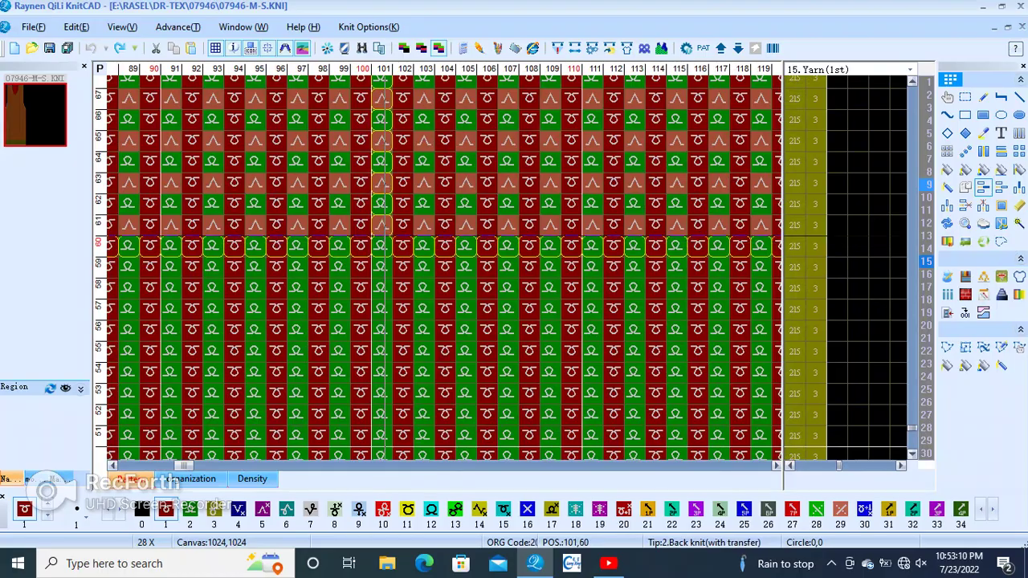
scroll(276, 224, "down", 1, "ctrl")
scroll(276, 224, "down", 2, "ctrl")
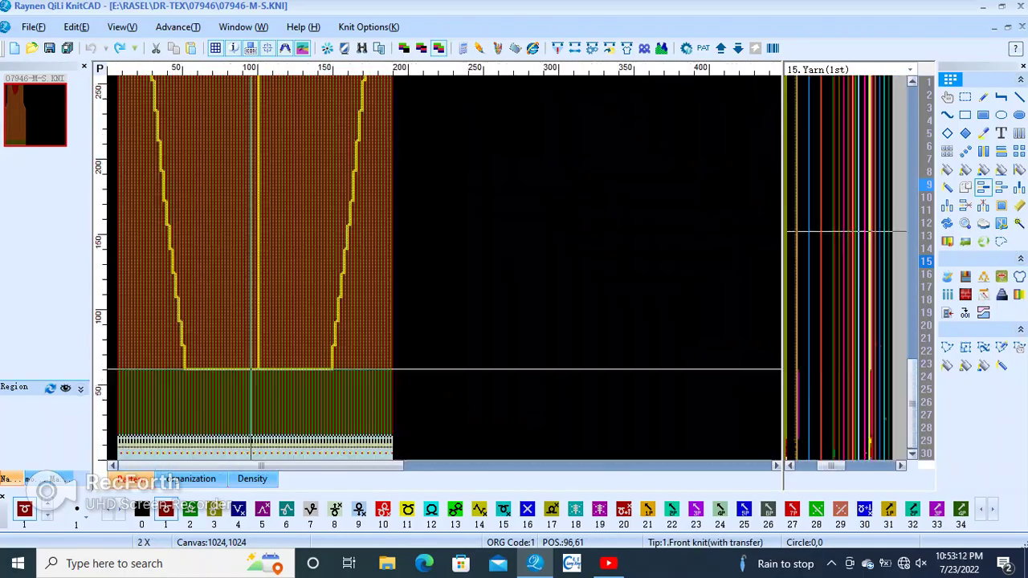
scroll(444, 267, "up", 2, "ctrl")
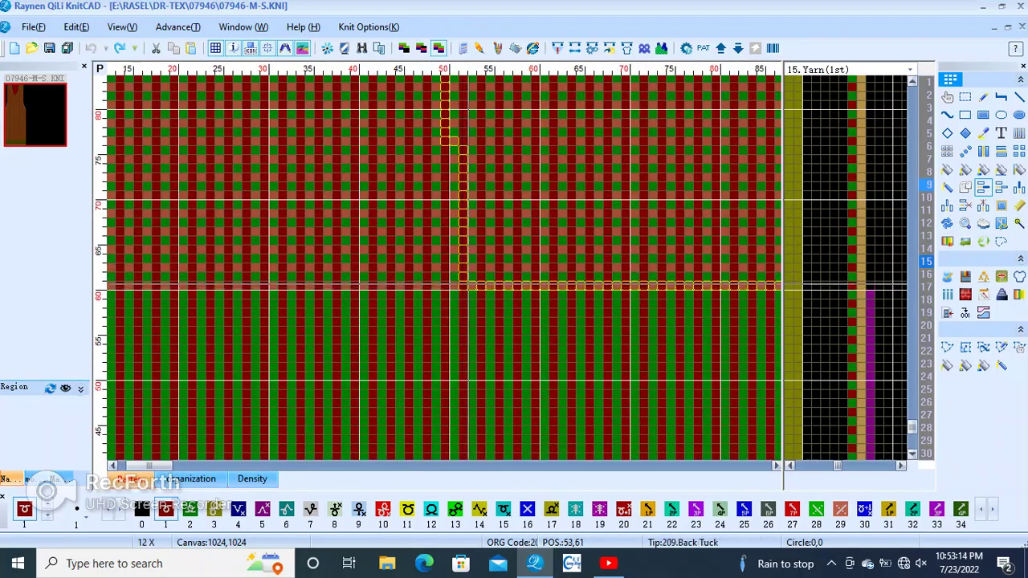
scroll(444, 267, "up", 2, "ctrl")
scroll(444, 267, "down", 1, "ctrl")
scroll(444, 267, "down", 1, "ctrl")
scroll(444, 267, "down", 2, "ctrl")
scroll(426, 312, "up", 2, "ctrl")
scroll(427, 312, "up", 1, "ctrl")
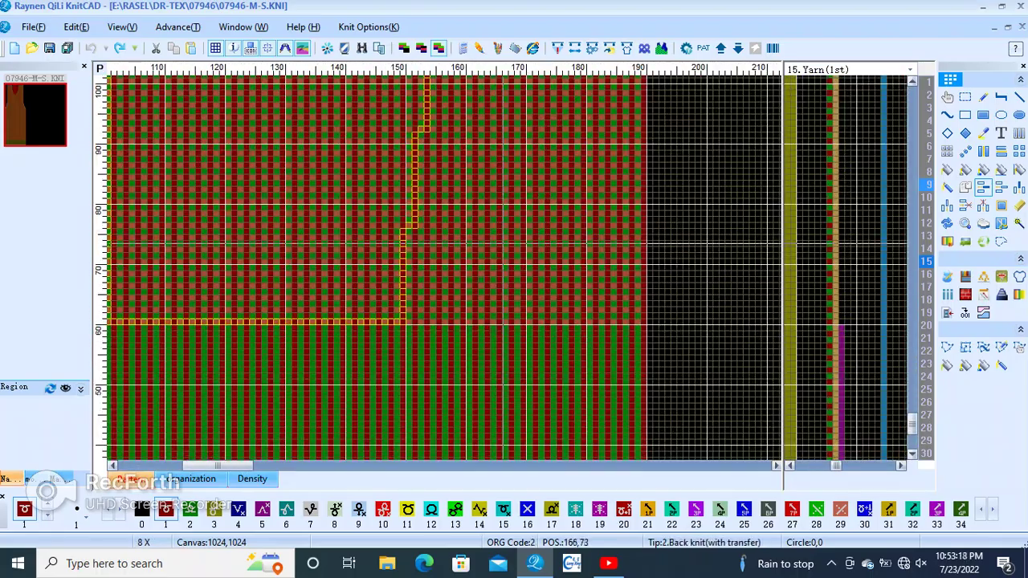
- Reapply the shape design so the front shows its rib, transfer row and tuck rows
key("F5")
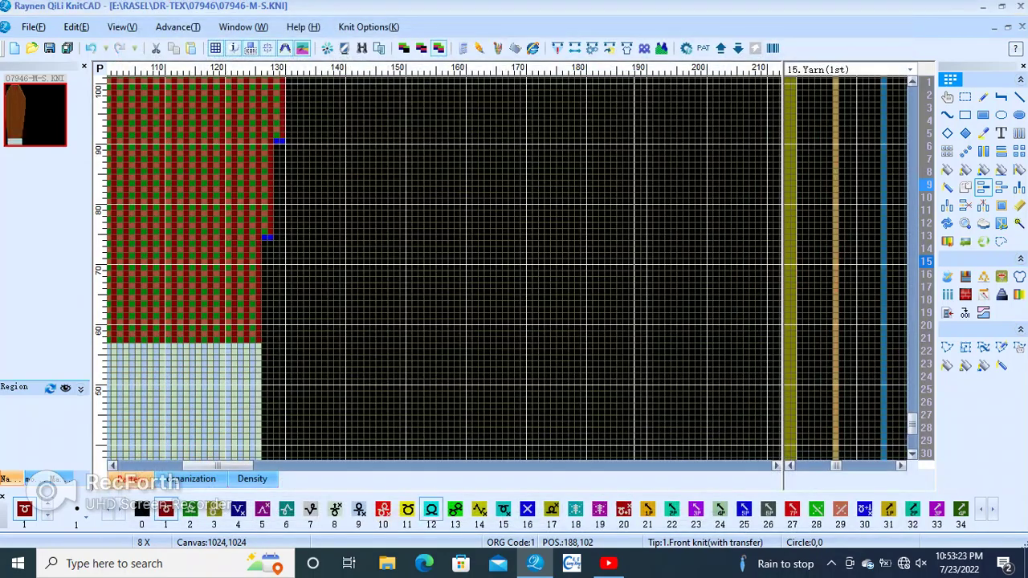
left_click(402, 519)
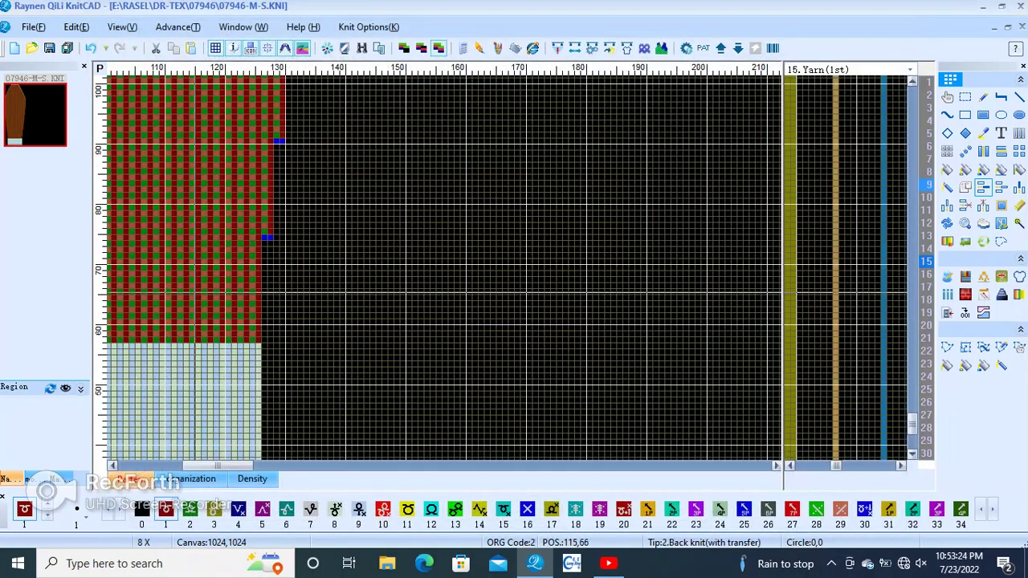
scroll(313, 299, "down", 3)
scroll(277, 268, "up", 3)
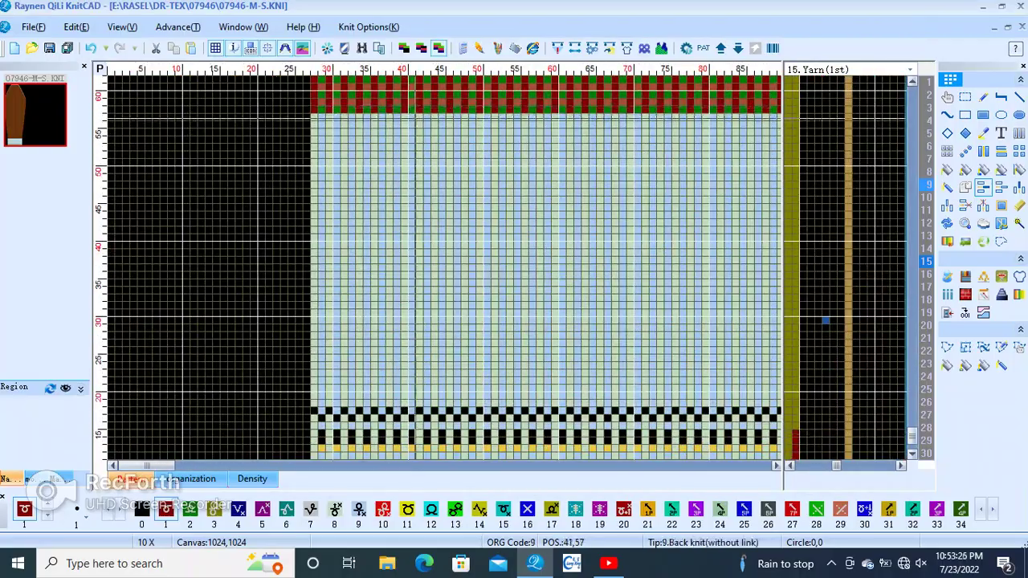
scroll(444, 267, "up", 1)
scroll(475, 280, "down", 1)
scroll(402, 305, "down", 2)
scroll(321, 337, "down", 1)
scroll(219, 366, "down", 1)
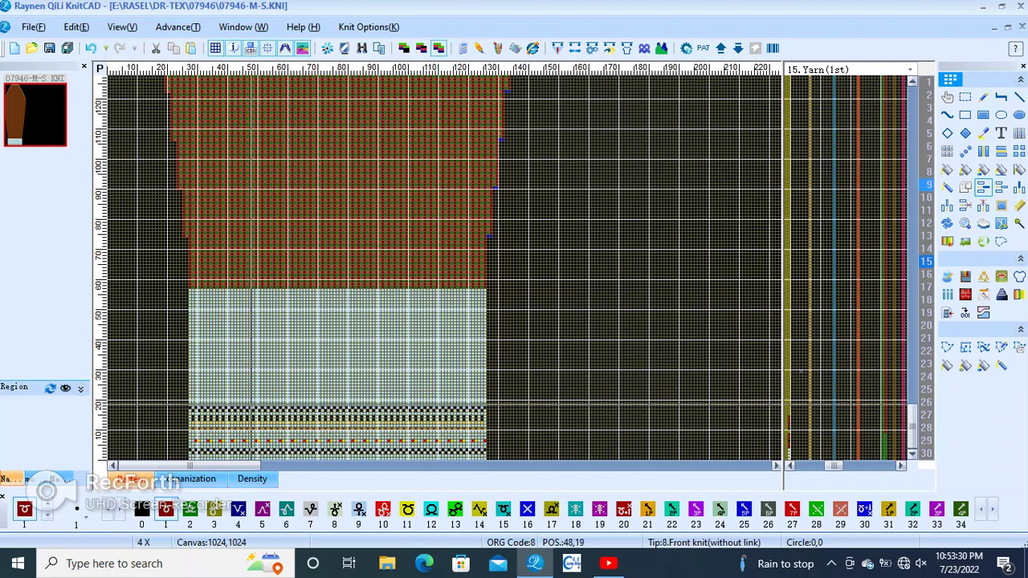
scroll(402, 309, "up", 1)
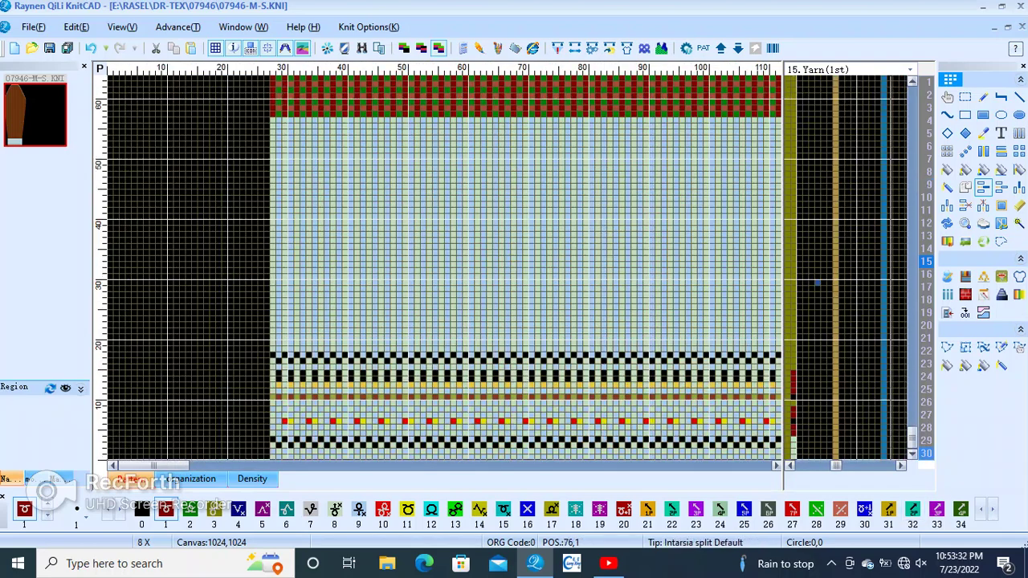
scroll(482, 361, "down", 1)
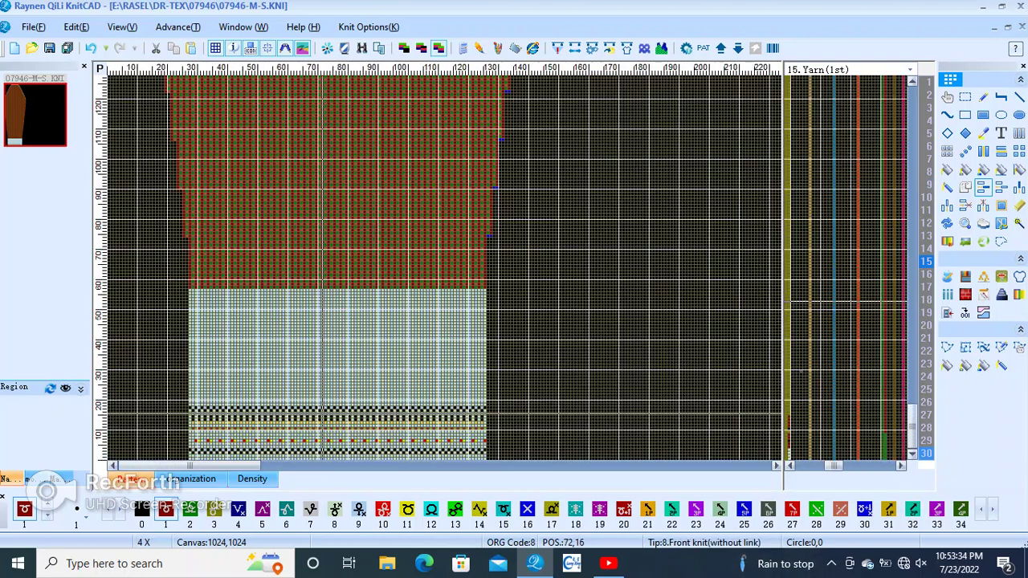
scroll(439, 335, "up", 1)
scroll(441, 305, "up", 1)
scroll(444, 273, "up", 1)
scroll(450, 241, "down", 2)
scroll(473, 188, "down", 1)
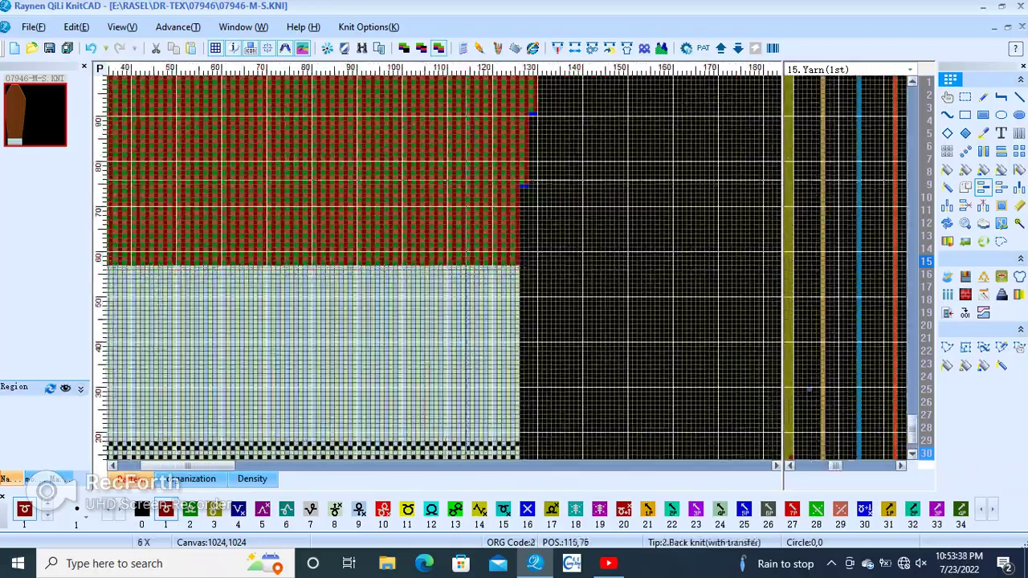
scroll(477, 184, "down", 2)
scroll(241, 209, "up", 3)
scroll(401, 257, "up", 2)
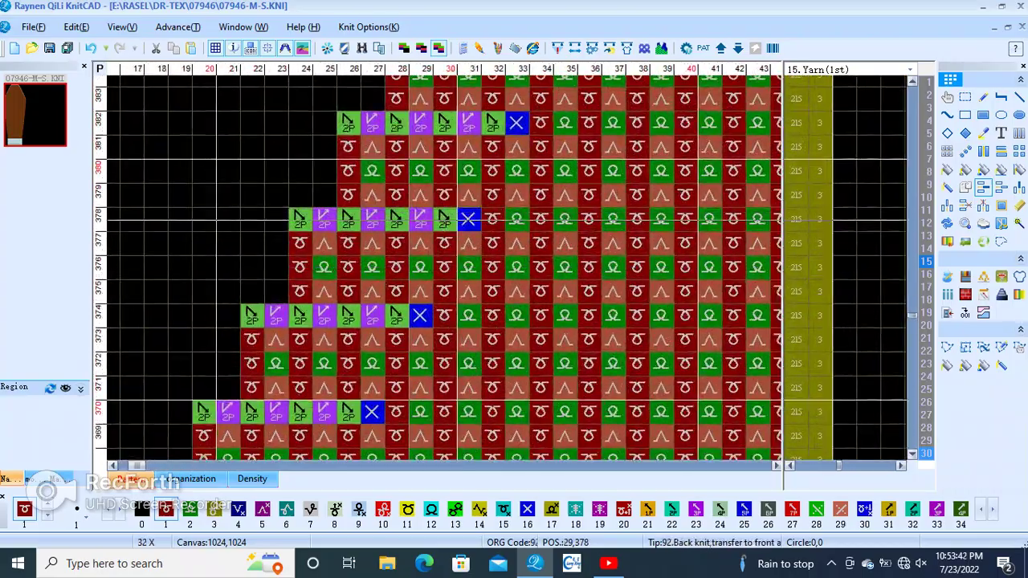
scroll(446, 265, "down", 2)
scroll(445, 265, "down", 2)
scroll(246, 412, "up", 2)
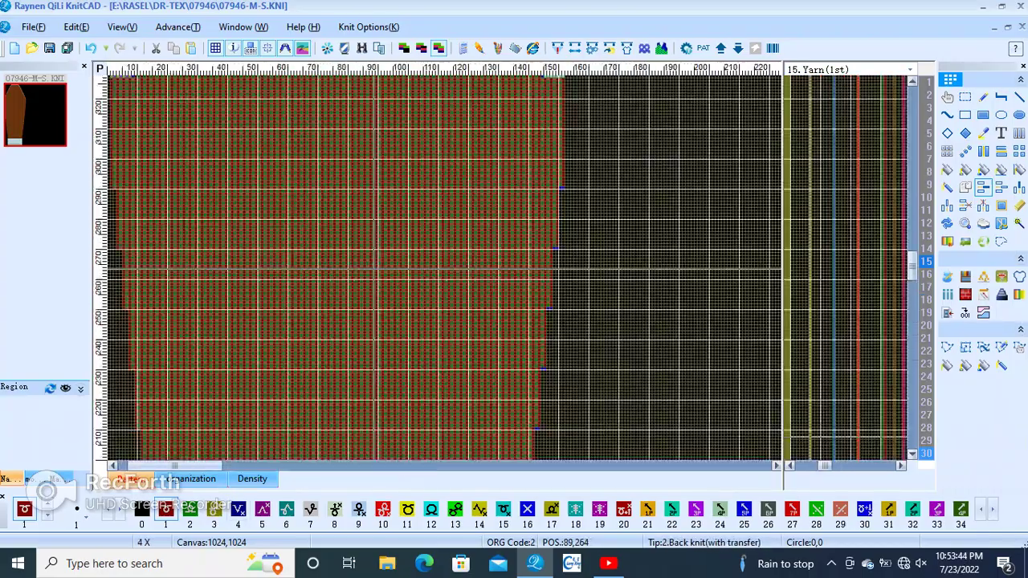
scroll(172, 409, "down", 3)
scroll(150, 447, "up", 3)
scroll(321, 321, "up", 2)
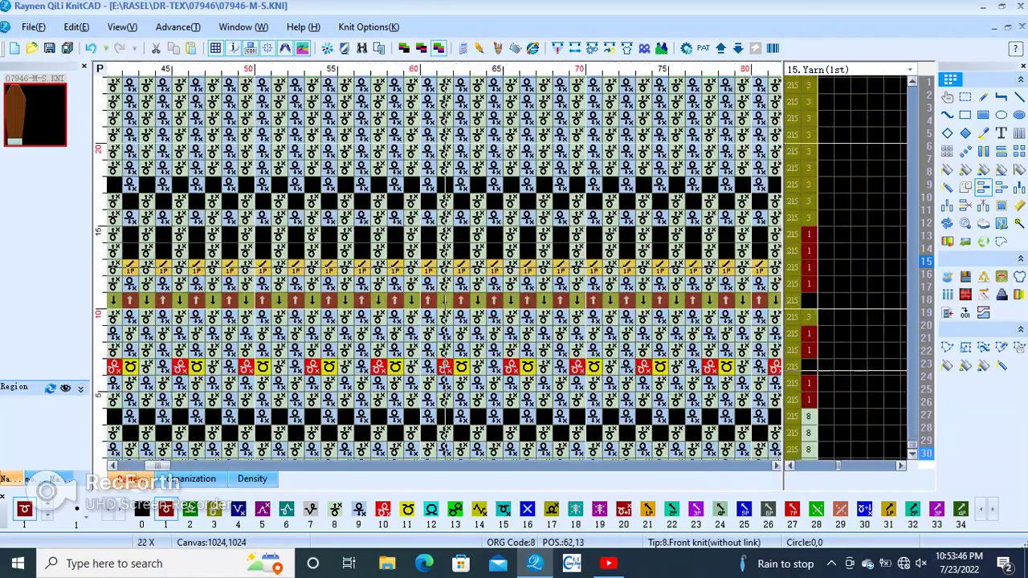
scroll(449, 265, "down", 1)
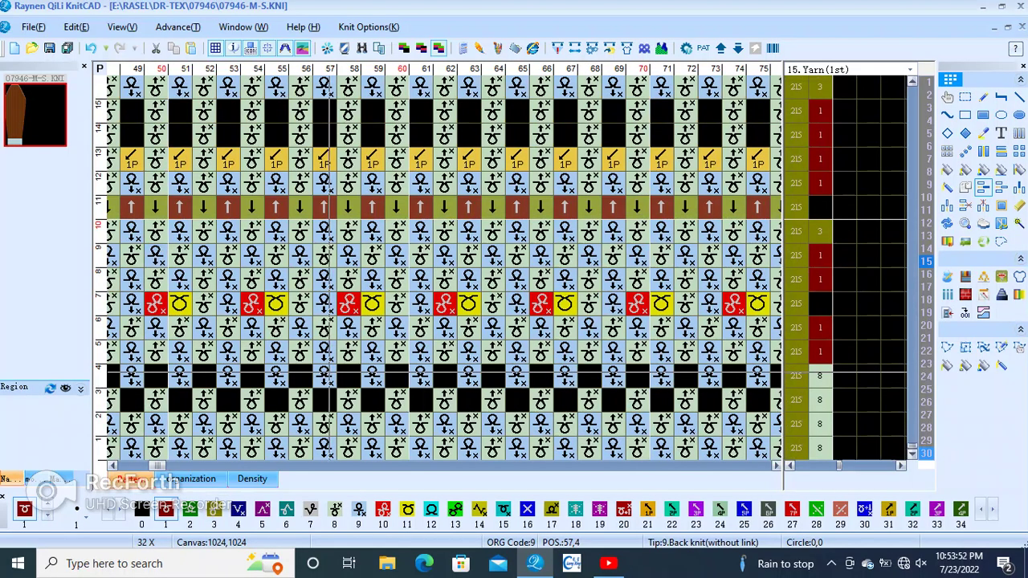
- Review the hem rows and undo the last stray change to the pattern
scroll(329, 382, "down", 1)
scroll(444, 399, "up", 1)
scroll(444, 399, "up", 1)
scroll(444, 399, "up", 1)
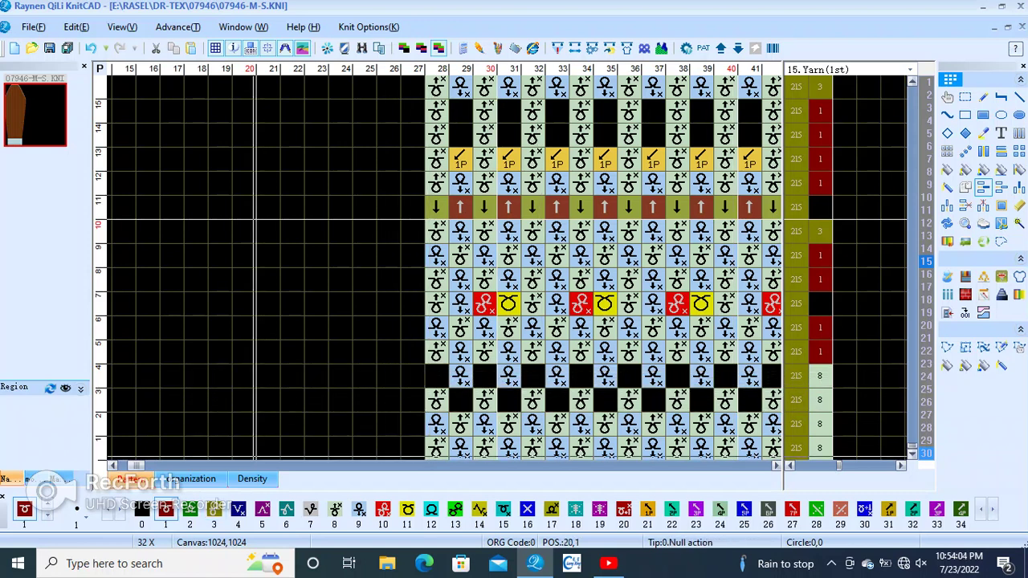
scroll(206, 211, "down", 1)
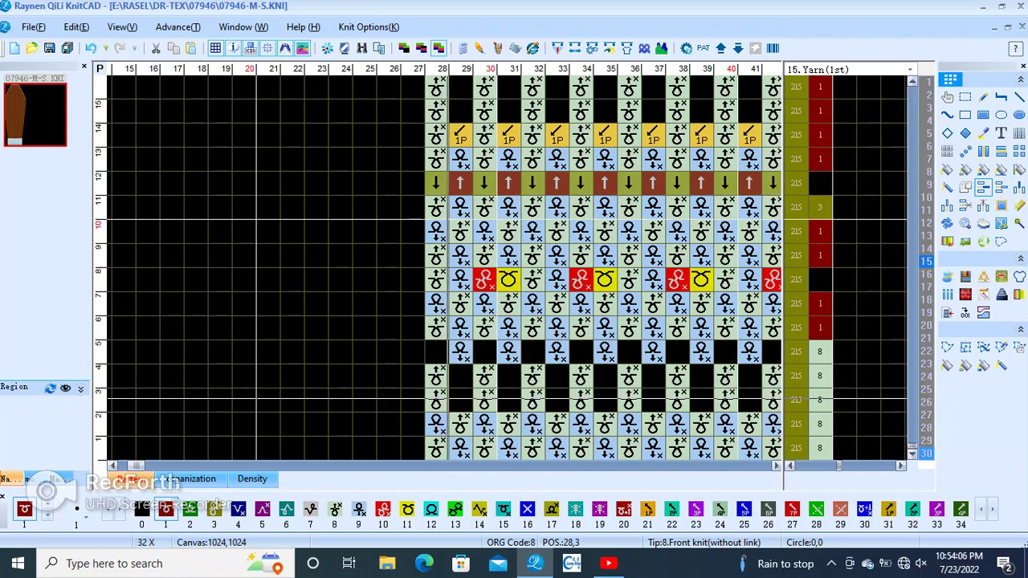
left_click(91, 49)
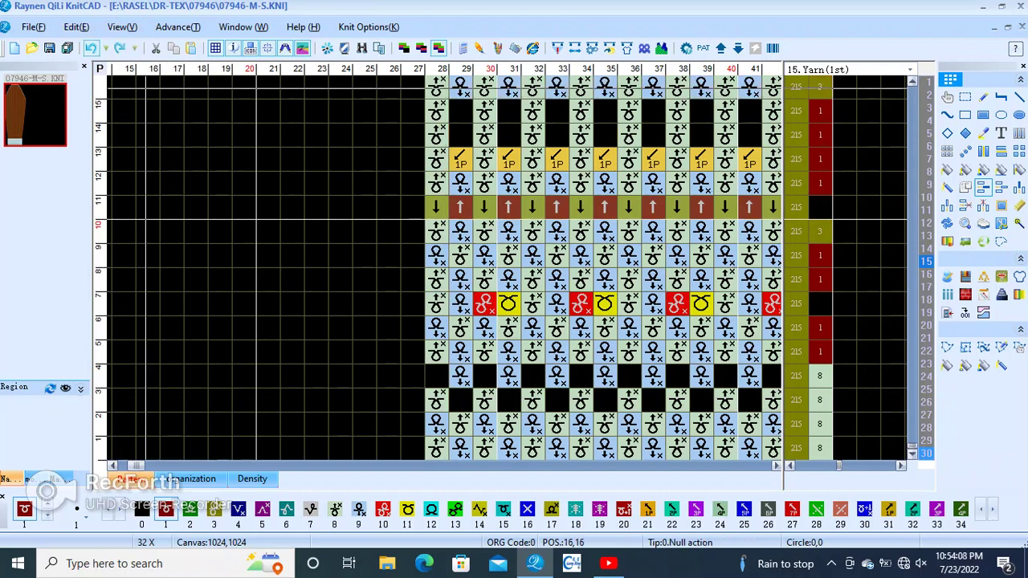
- Flat-copy row 58's stitch pattern down over rows 54–57
scroll(444, 303, "down", 1)
scroll(444, 303, "down", 1)
scroll(443, 359, "down", 1)
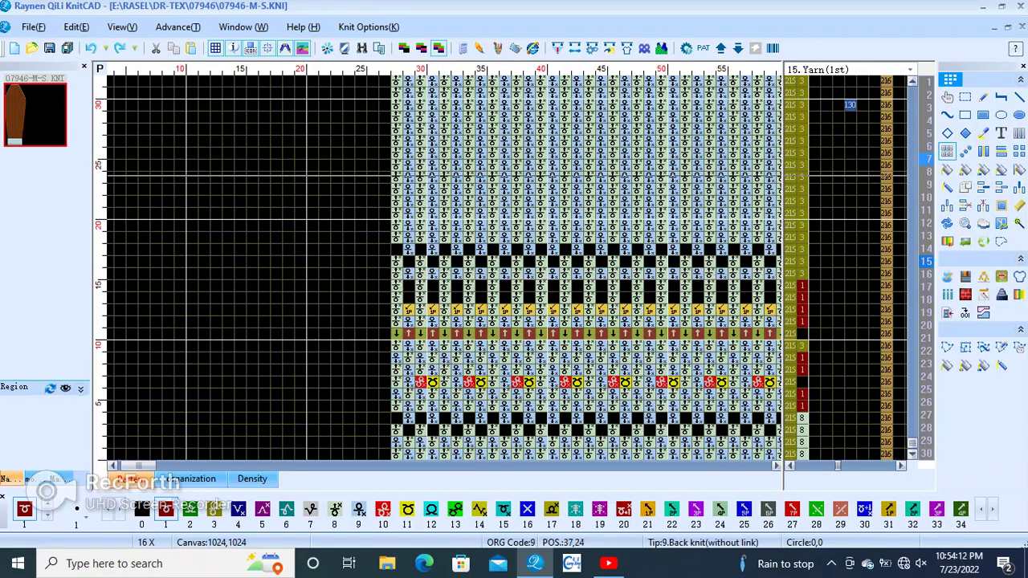
scroll(552, 213, "down", 5)
scroll(482, 241, "up", 2)
scroll(458, 257, "up", 2)
scroll(447, 266, "up", 2)
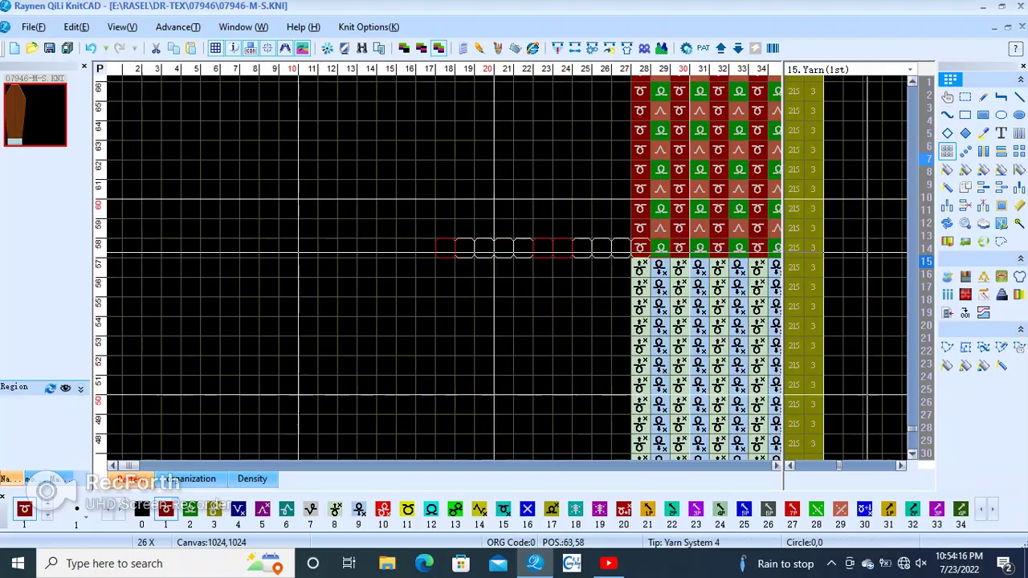
scroll(634, 265, "down", 7)
scroll(651, 261, "up", 3)
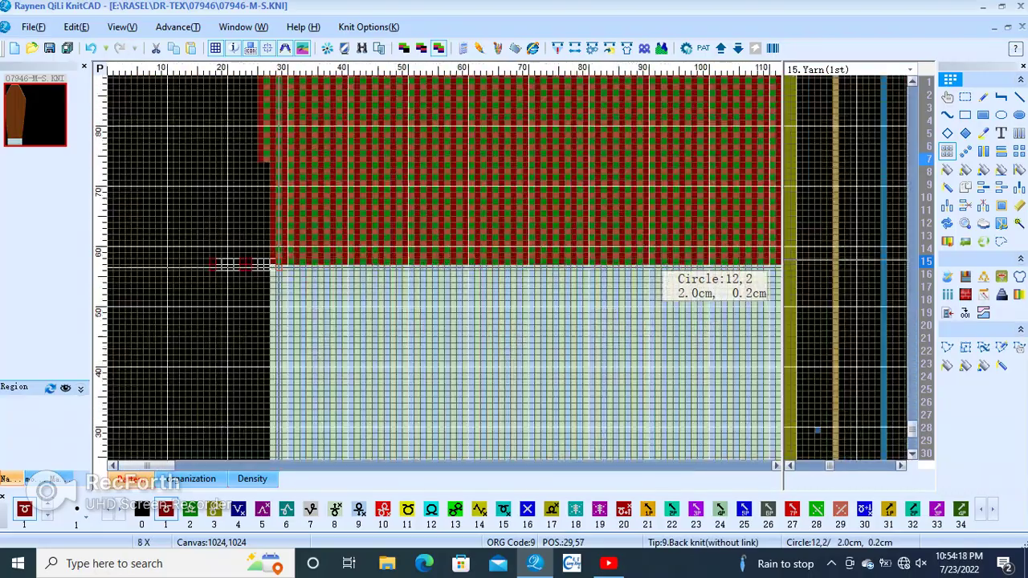
scroll(655, 273, "up", 1)
scroll(618, 273, "down", 2)
scroll(402, 287, "up", 2)
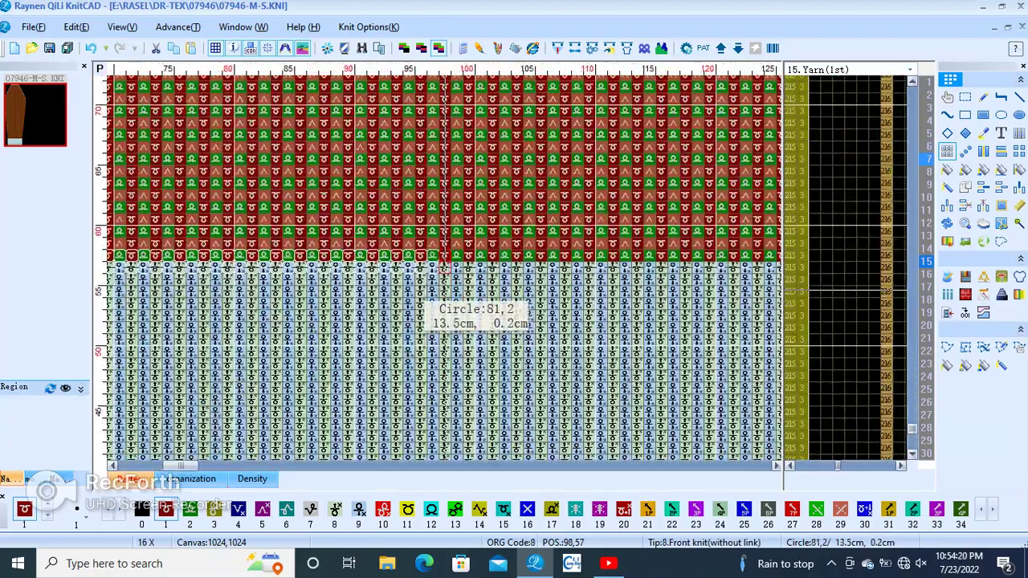
scroll(690, 277, "up", 1)
scroll(466, 269, "up", 1)
scroll(491, 261, "up", 2)
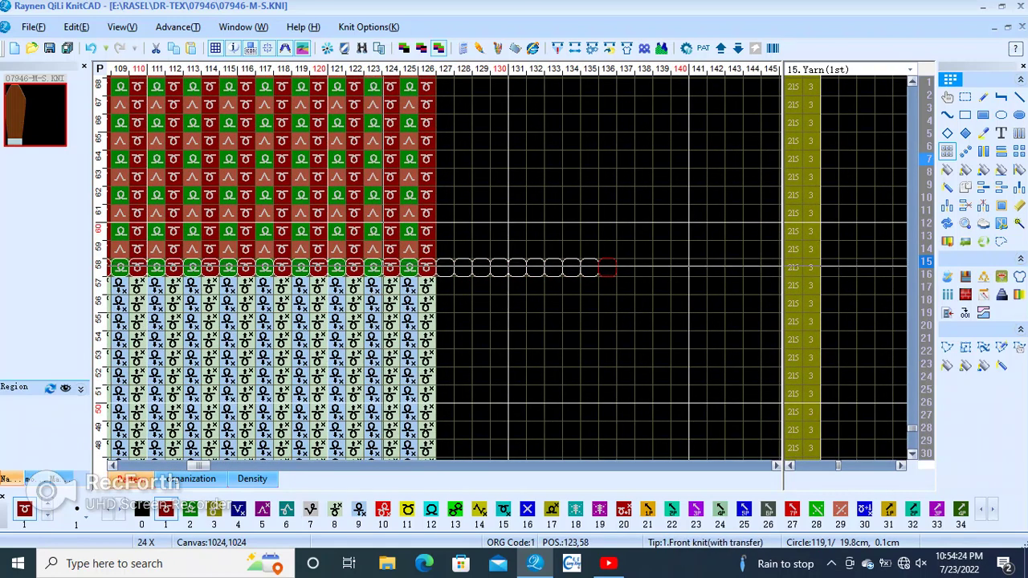
mouse_move(425, 267)
left_mouse_down()
mouse_move(408, 302)
mouse_move(442, 274)
mouse_move(455, 238)
left_mouse_up()
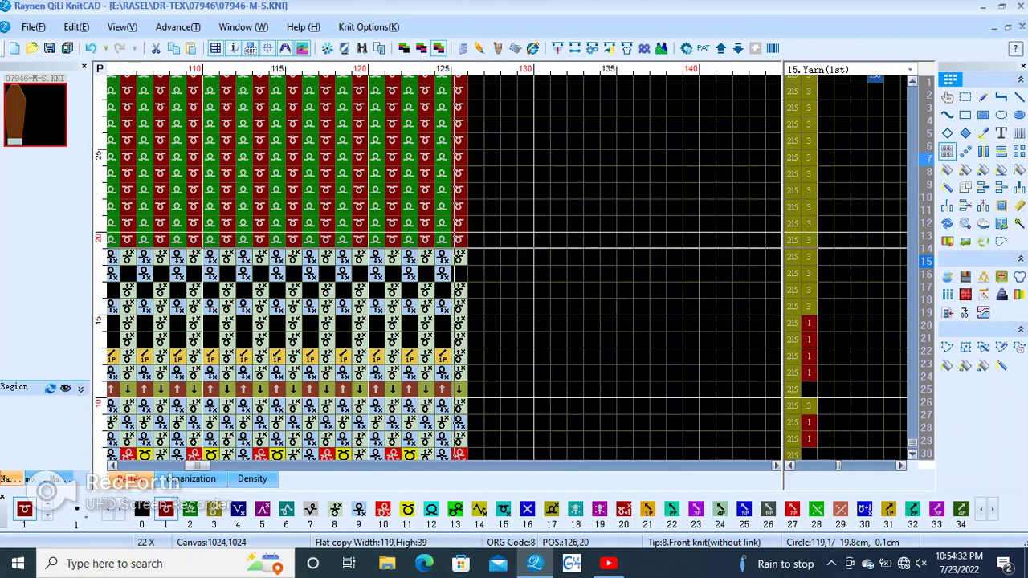
left_click_drag(455, 239, 444, 309)
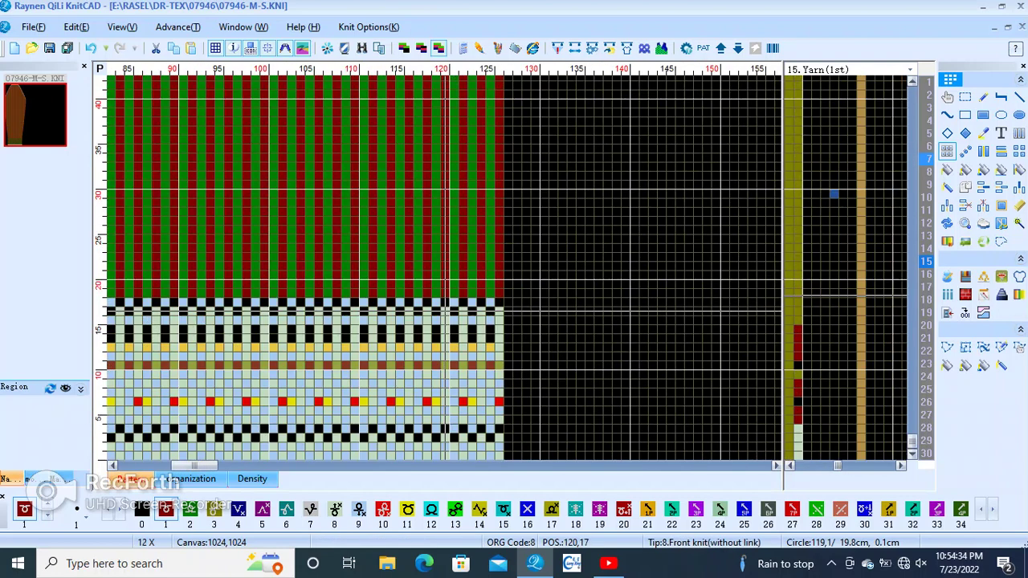
- Compile the knit program, getting Compile OK with 554 rows, width 151 and 94% efficiency
scroll(444, 309, "down", 3)
scroll(444, 309, "down", 2)
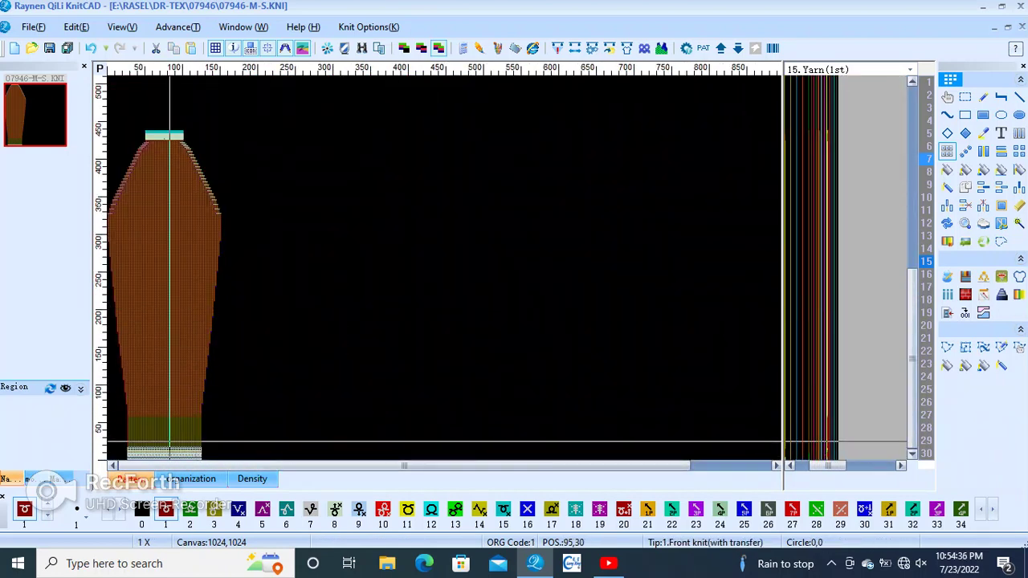
scroll(169, 441, "up", 2)
scroll(169, 441, "up", 2)
scroll(822, 236, "up", 1)
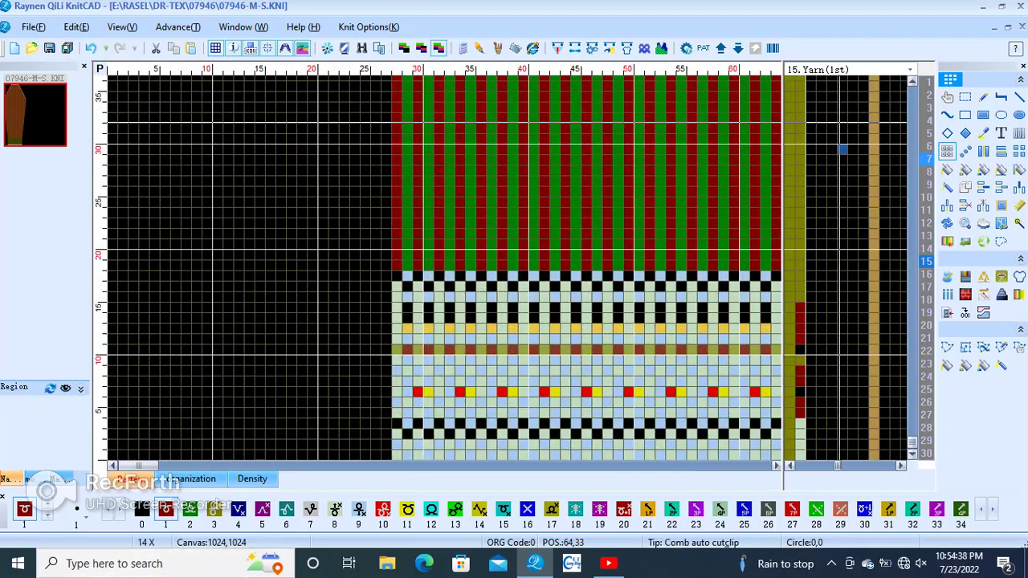
scroll(446, 293, "up", 2)
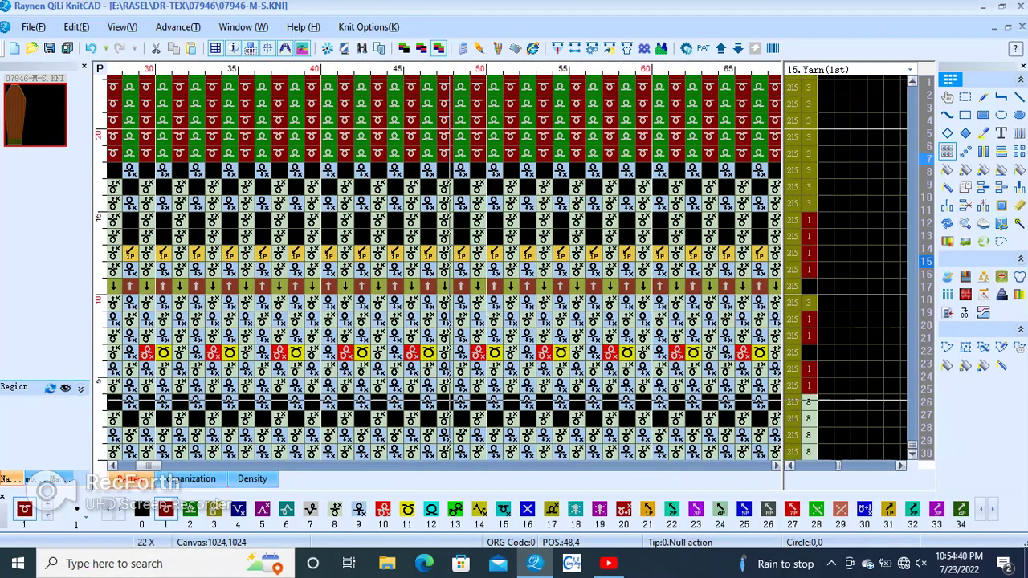
scroll(448, 399, "down", 1)
scroll(448, 405, "down", 1)
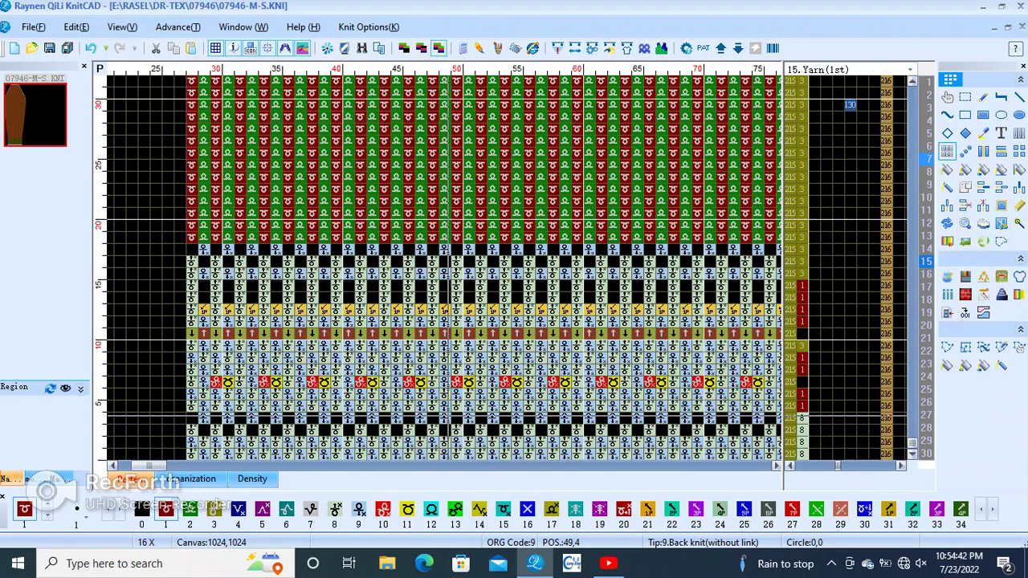
key("F5")
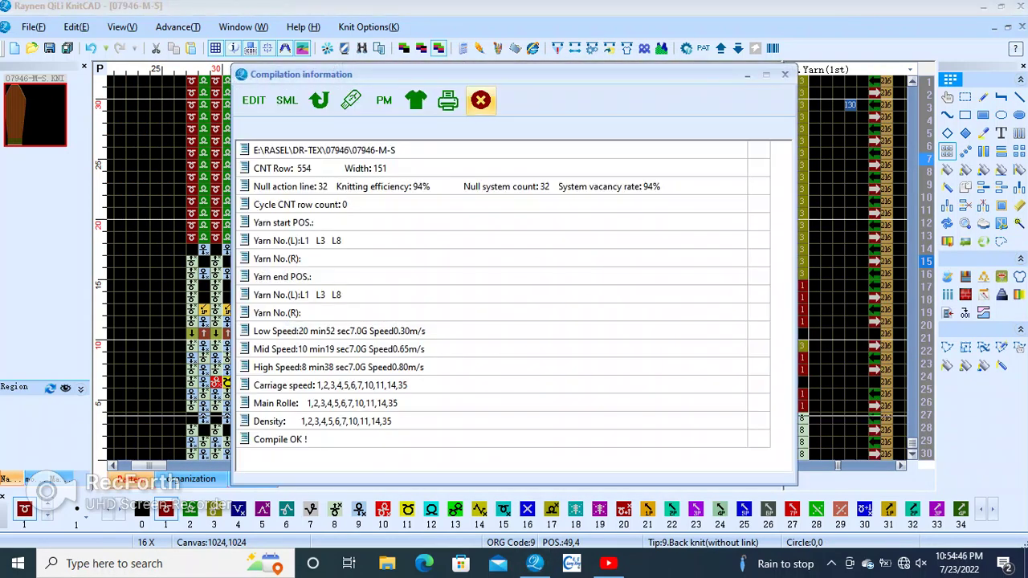
- Dismiss the Compilation information window and select the 16. Yarn(2) column in the yarn panel
left_click(480, 100)
scroll(446, 243, "up", 1)
scroll(448, 243, "up", 1)
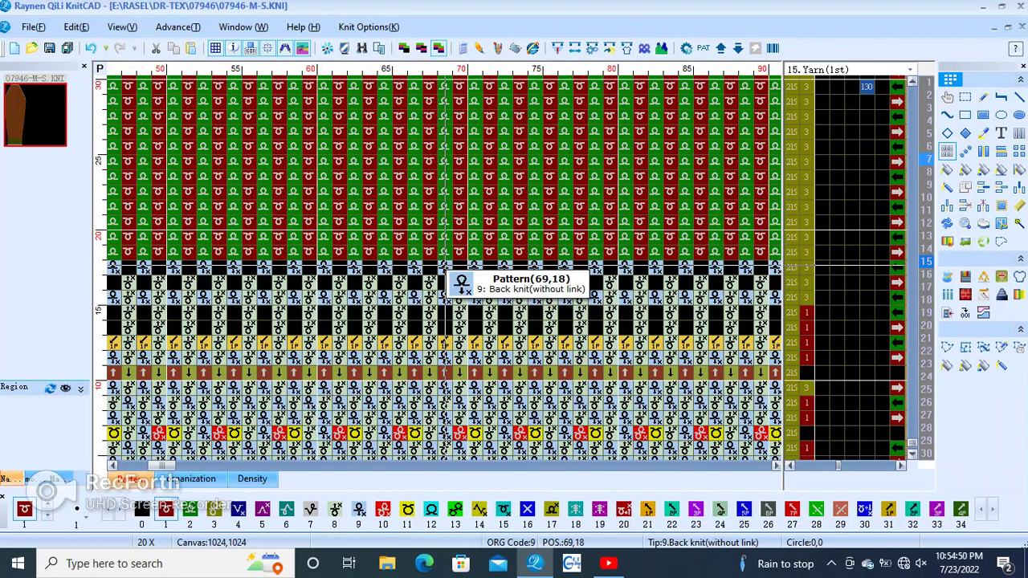
scroll(445, 267, "down", 3)
scroll(467, 265, "up", 3)
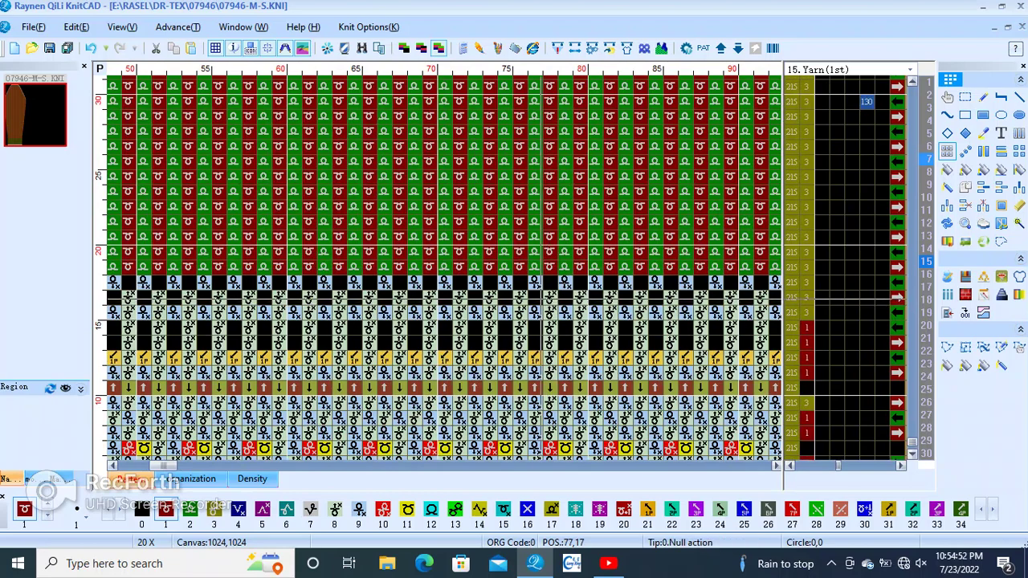
scroll(444, 276, "down", 4)
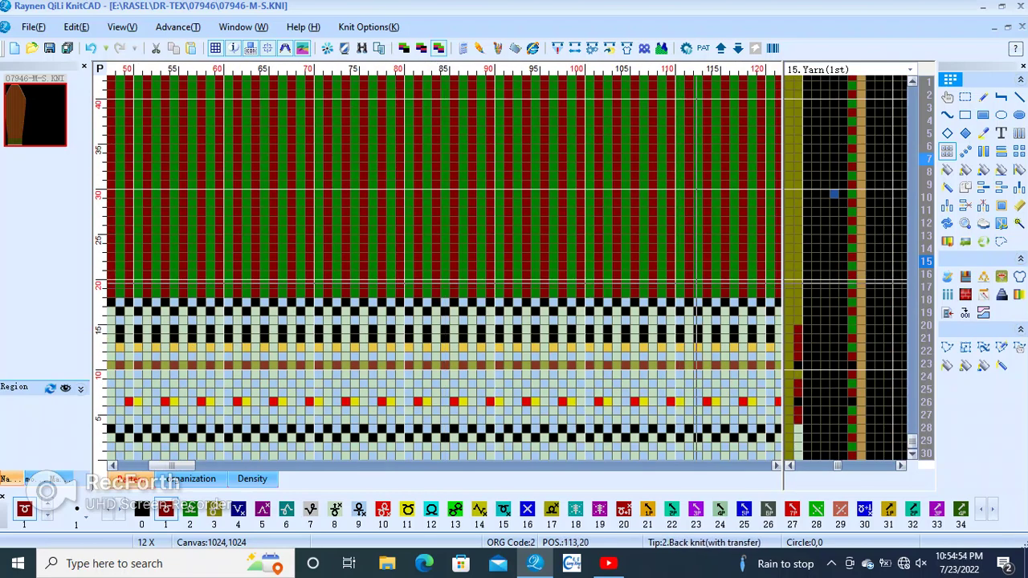
scroll(692, 345, "up", 3)
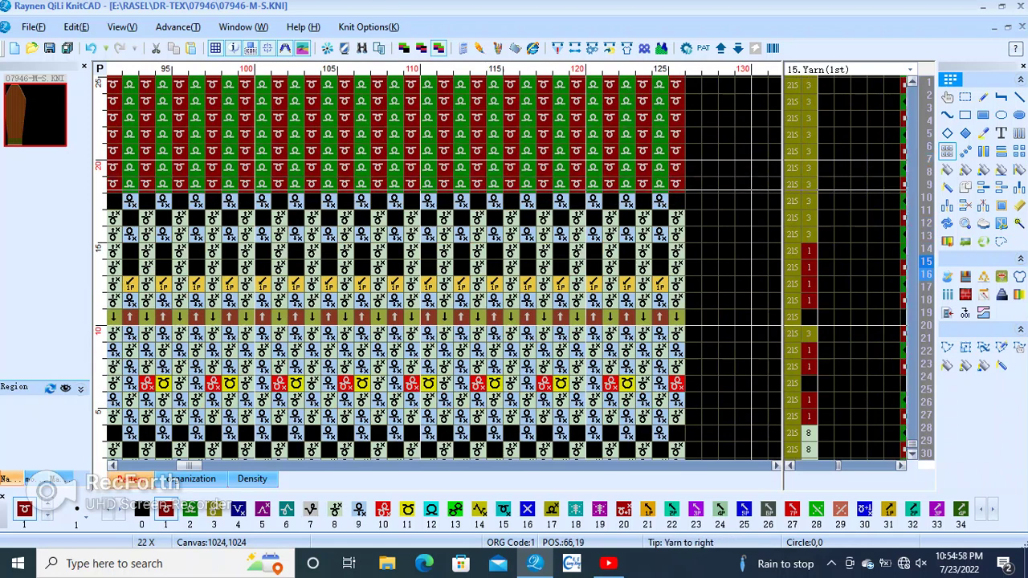
left_click(827, 233)
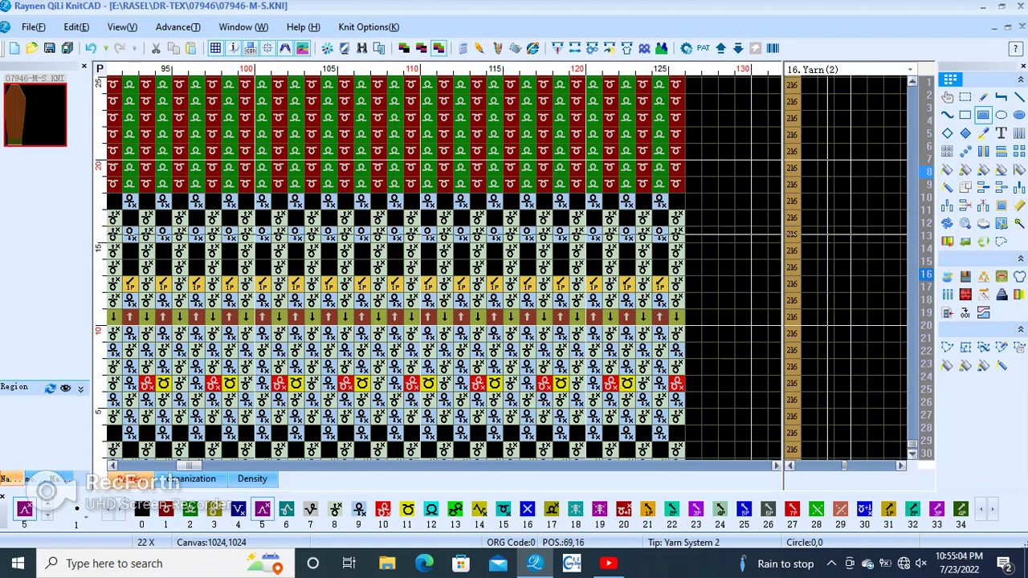
- Fill a band of rows in the Yarn(2) column with yarn 5
left_click_drag(849, 232, 851, 153)
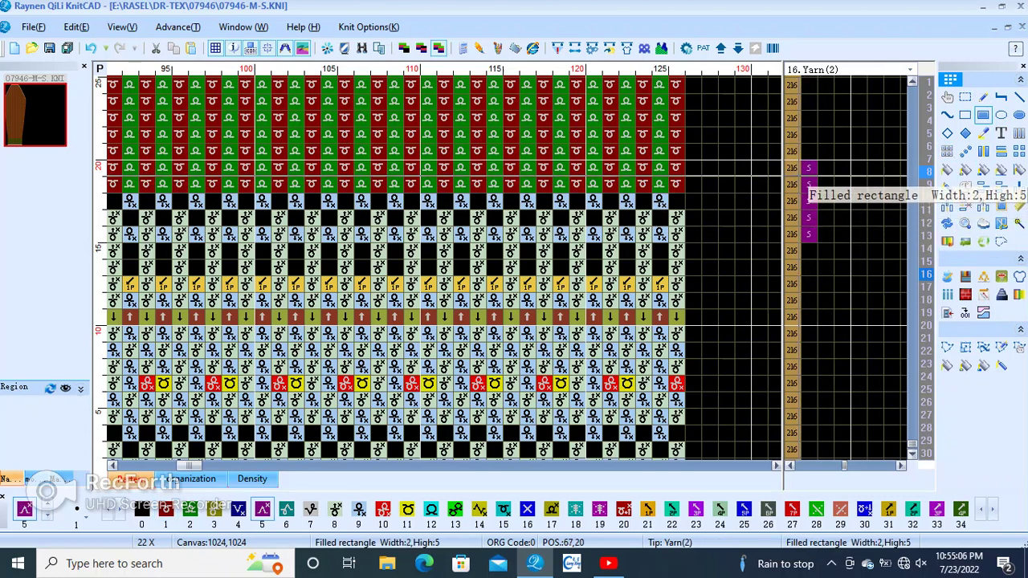
scroll(814, 149, "up", 4)
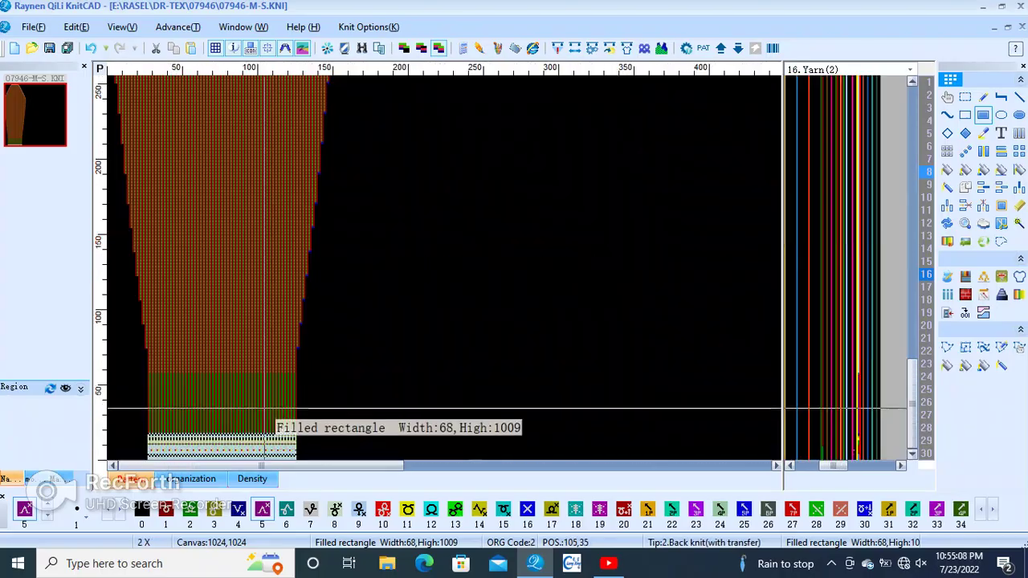
scroll(444, 266, "up", 1)
scroll(482, 269, "up", 1)
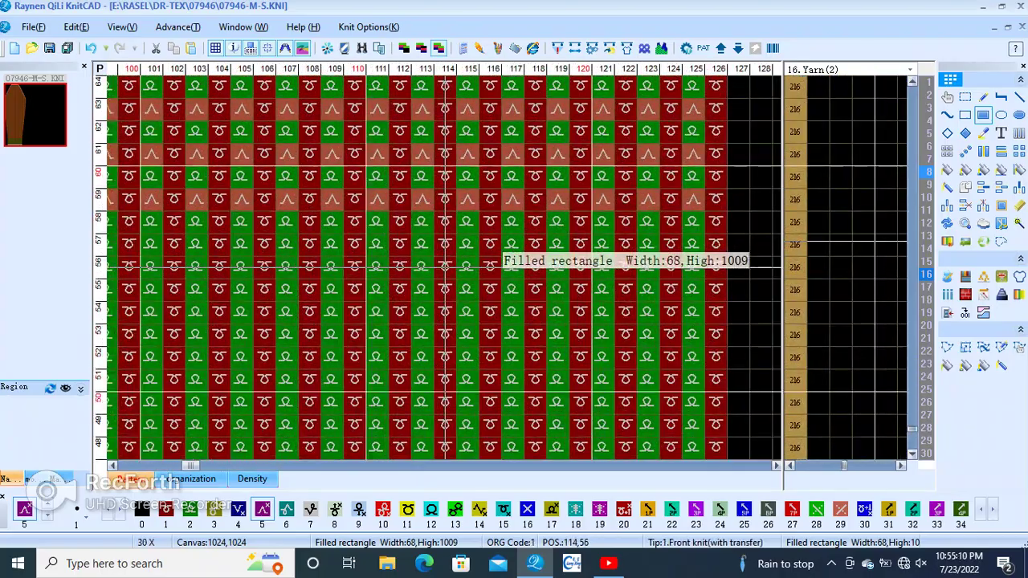
scroll(450, 265, "up", 1)
scroll(511, 273, "down", 1)
- Recompile for 1808 rows and 80% efficiency, and check the carrier 5 not-returning warning
scroll(444, 269, "down", 1)
scroll(444, 267, "down", 1)
scroll(444, 266, "up", 2)
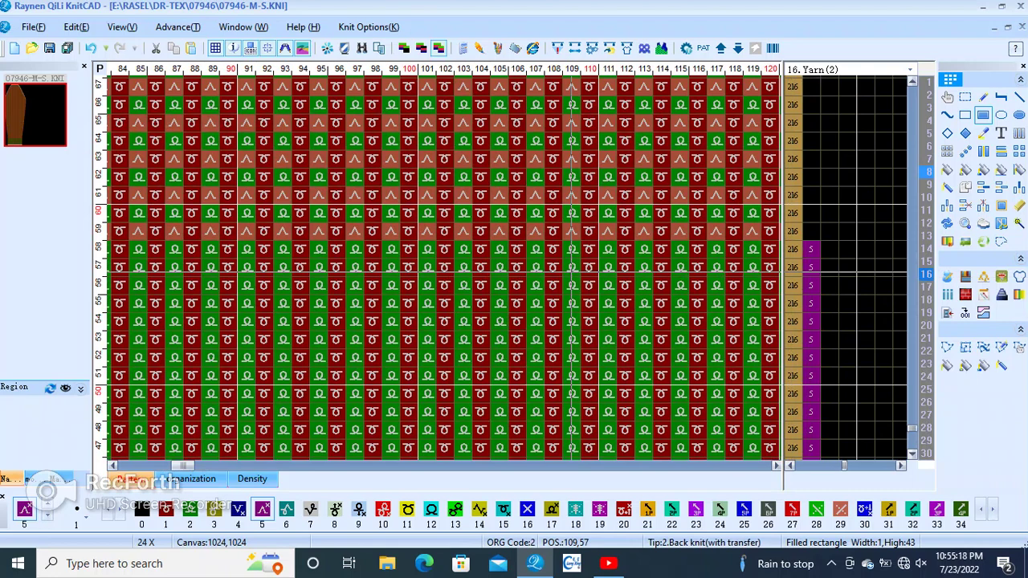
key("F9")
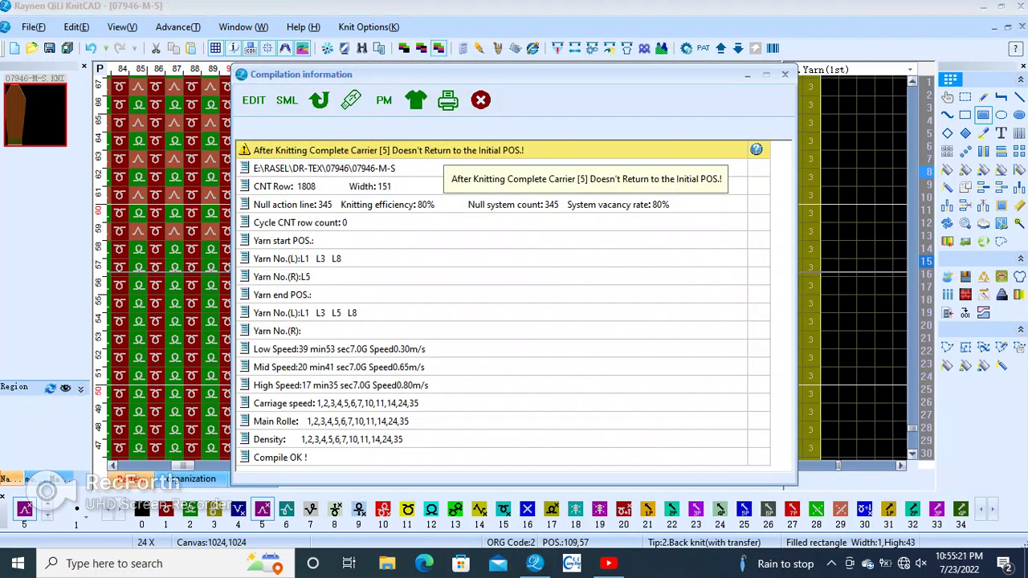
left_click(438, 151)
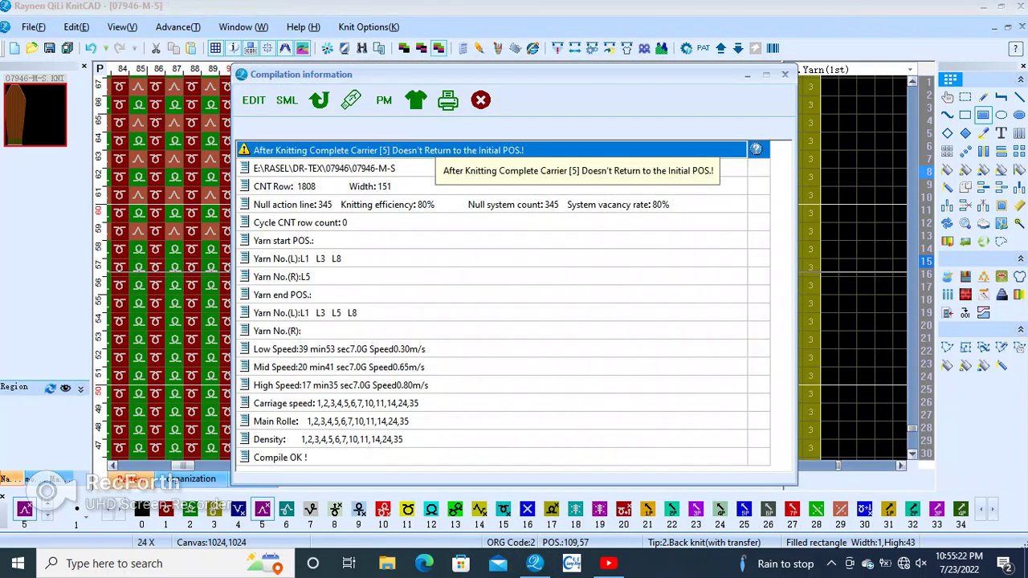
- Close the compile report and change the row 12 first-yarn cell from carrier 3 to 1
left_click(480, 100)
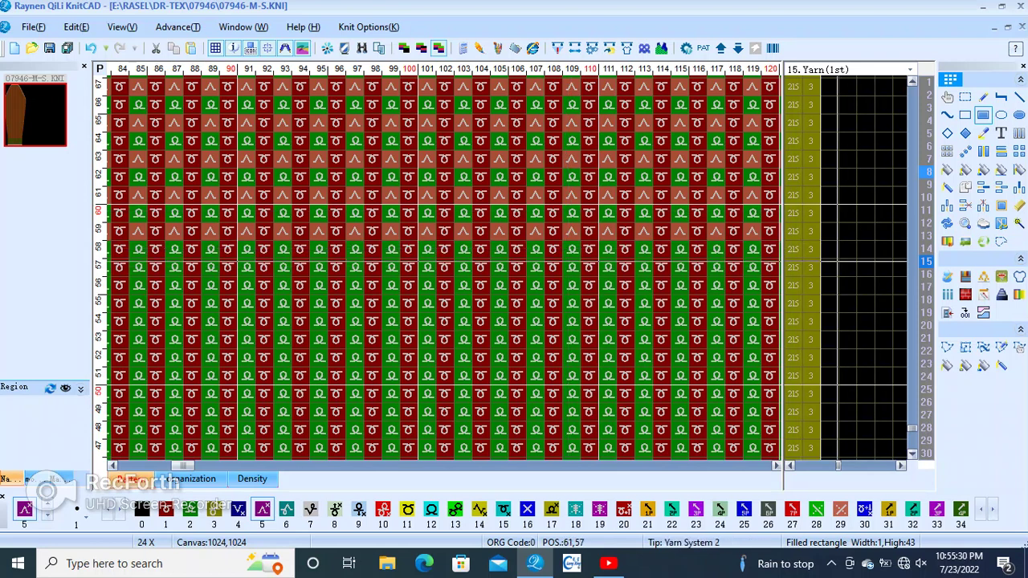
scroll(840, 257, "down", 1)
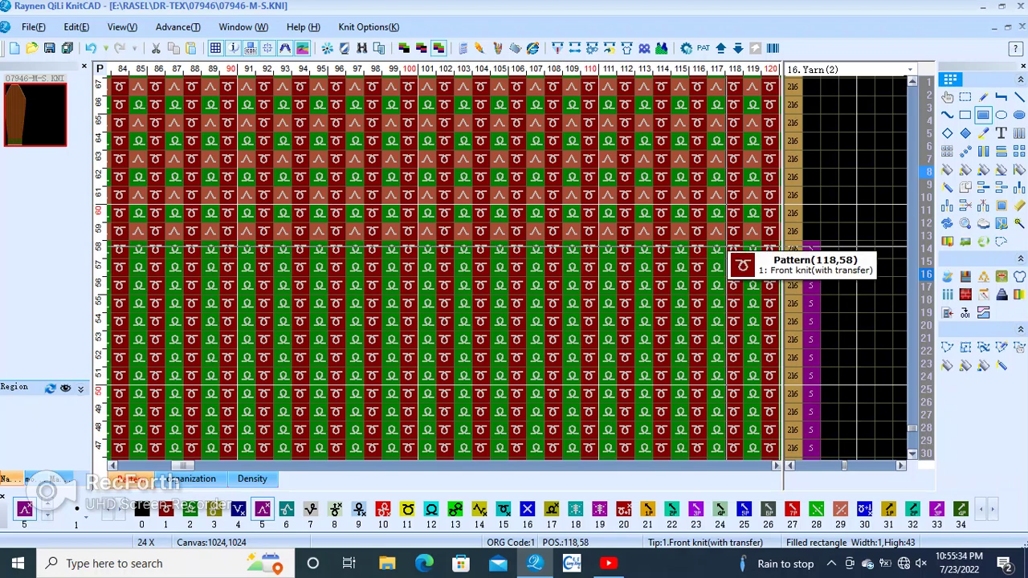
scroll(659, 394, "down", 1)
scroll(659, 393, "down", 3)
scroll(682, 362, "down", 3)
scroll(723, 306, "down", 6)
scroll(751, 243, "down", 2)
scroll(770, 249, "down", 2, "ctrl")
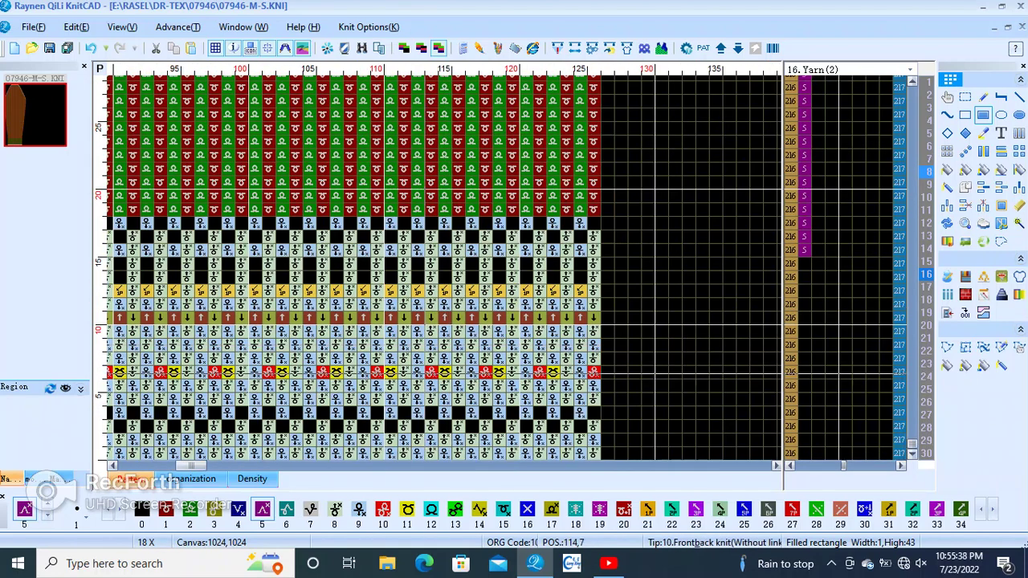
scroll(621, 273, "up", 3, "ctrl")
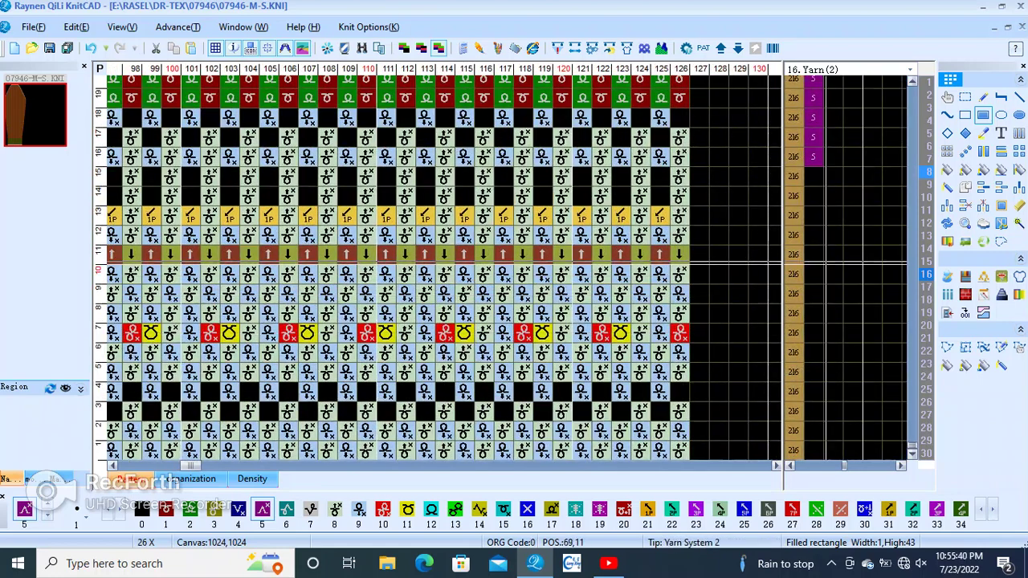
scroll(737, 230, "up", 1, "ctrl")
scroll(737, 231, "up", 1, "ctrl")
left_click(816, 232)
left_click(819, 232)
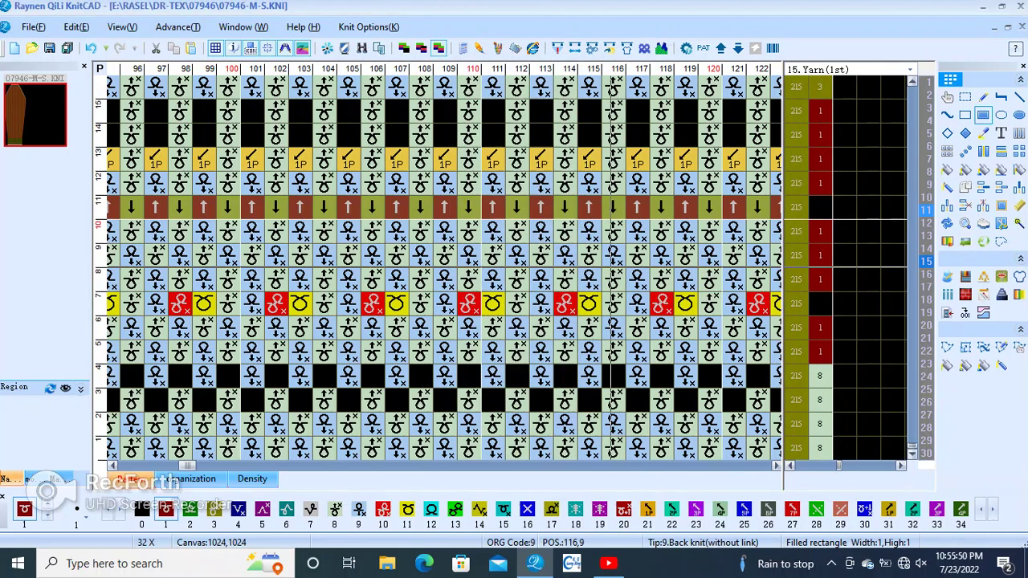
- Recompile the program twice, closing each compilation report
key("F9")
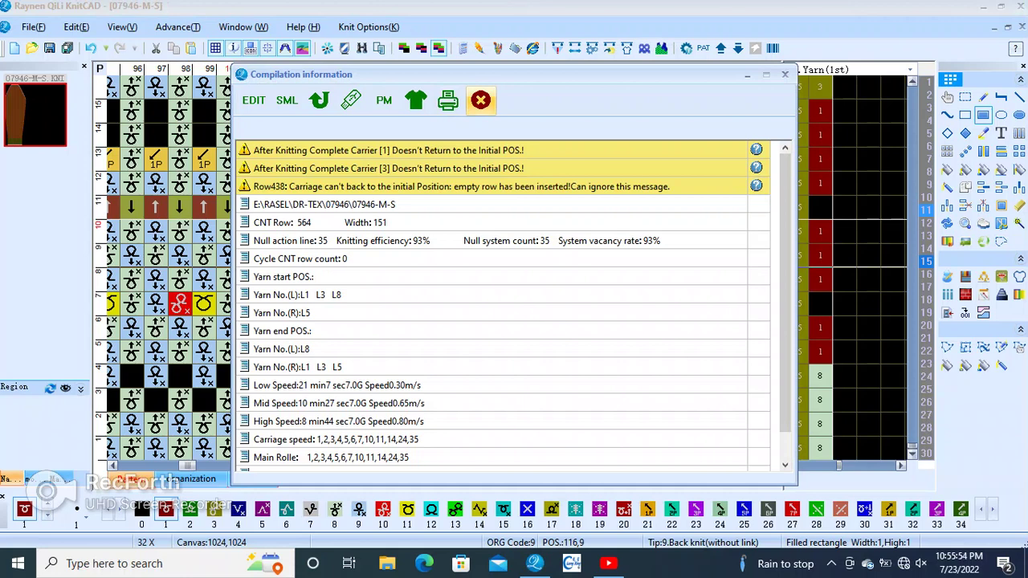
left_click(480, 100)
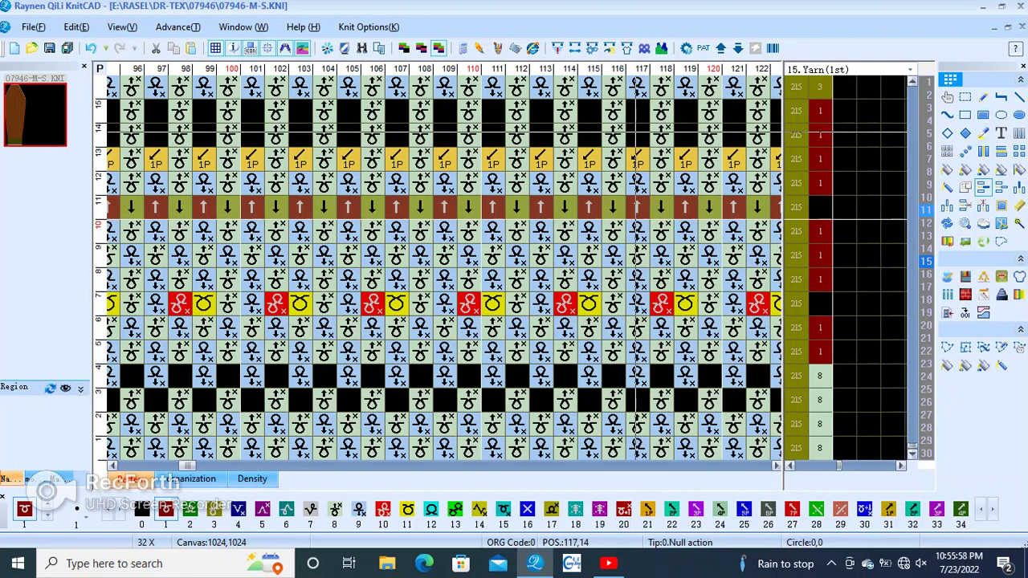
scroll(553, 142, "down", 1)
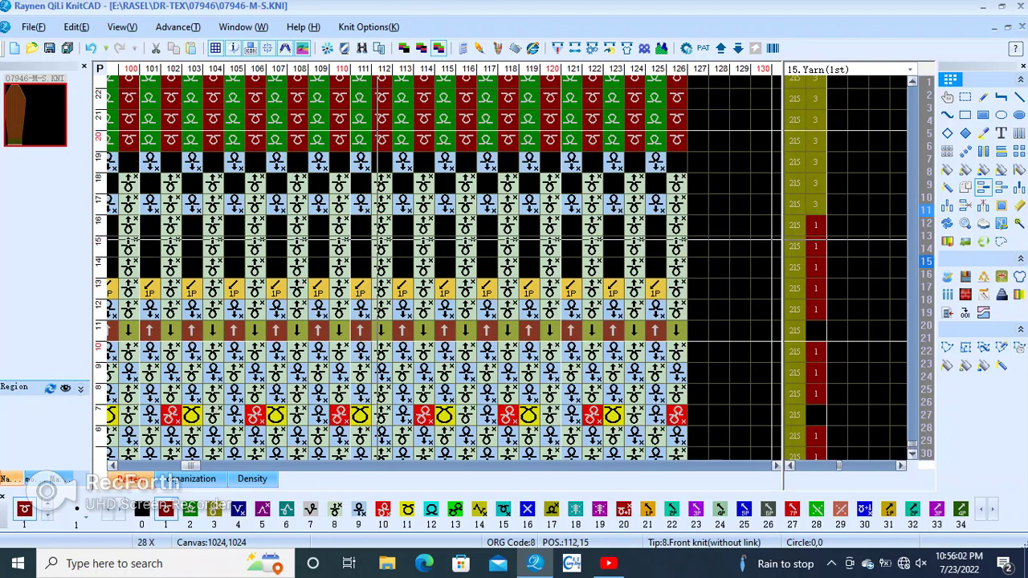
key("F9")
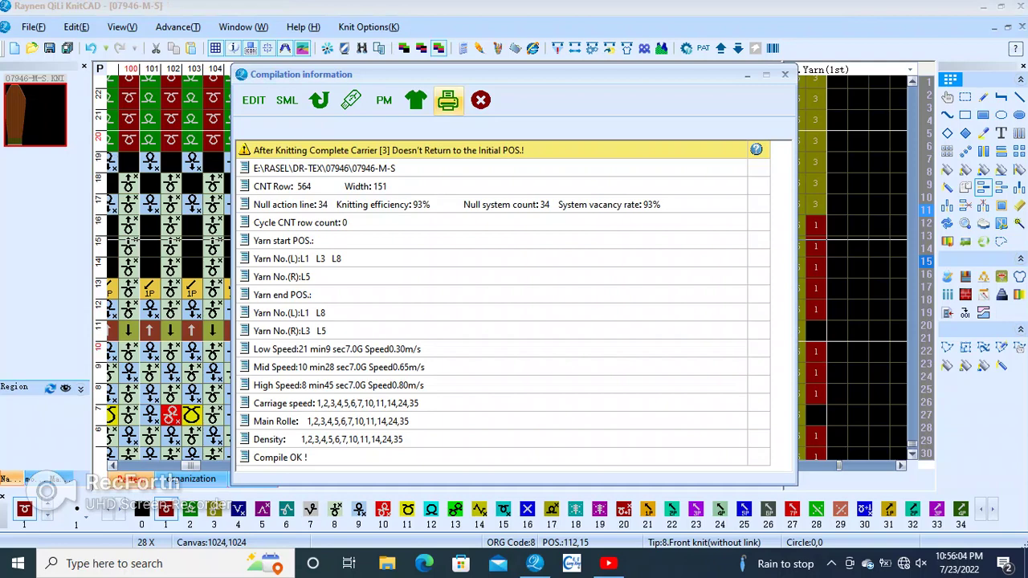
key("Escape")
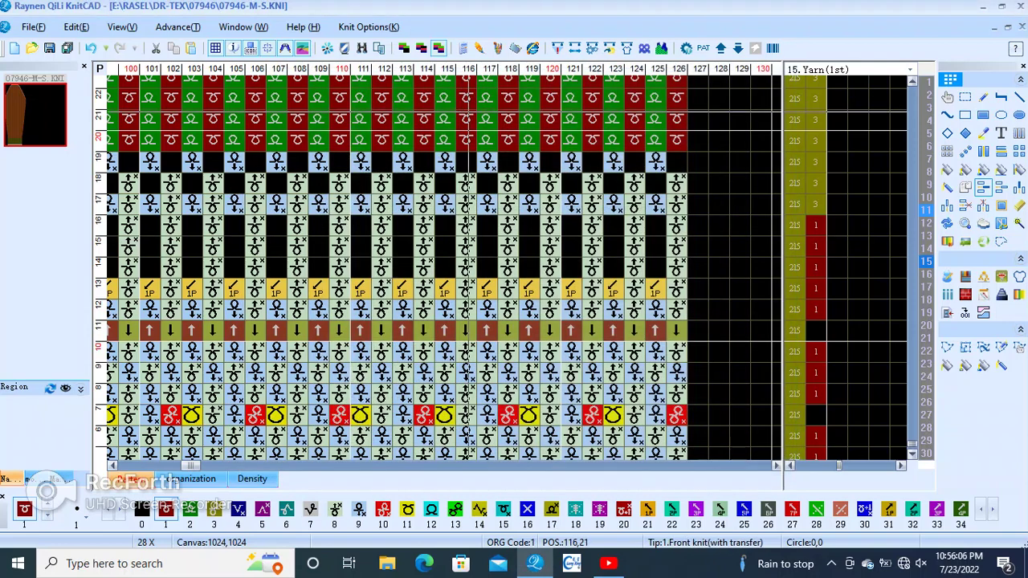
scroll(514, 265, "up", 2)
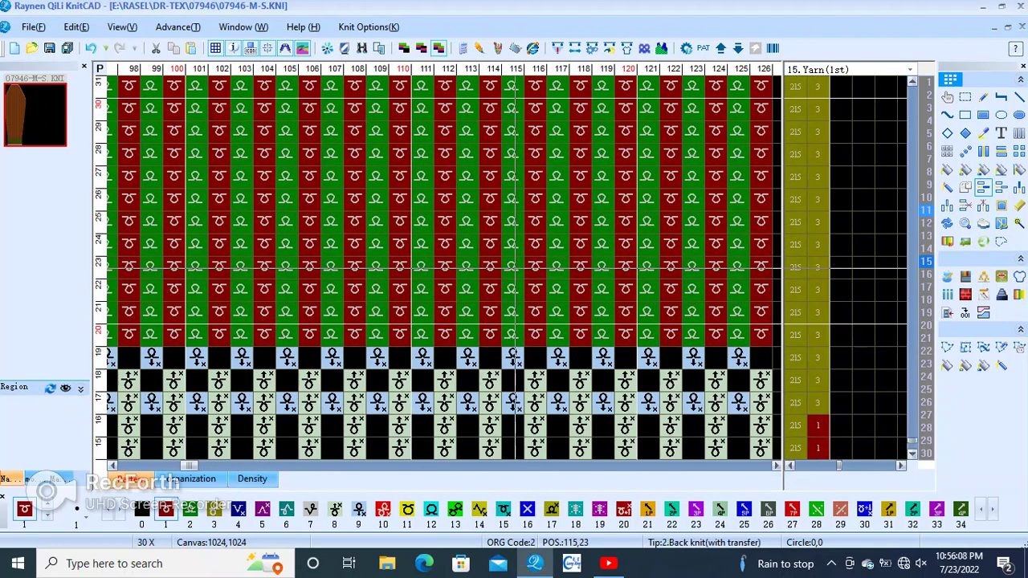
- Compile again and confirm, reaching Compile OK with 1812 rows, width 151 and 80% efficiency
key("F9")
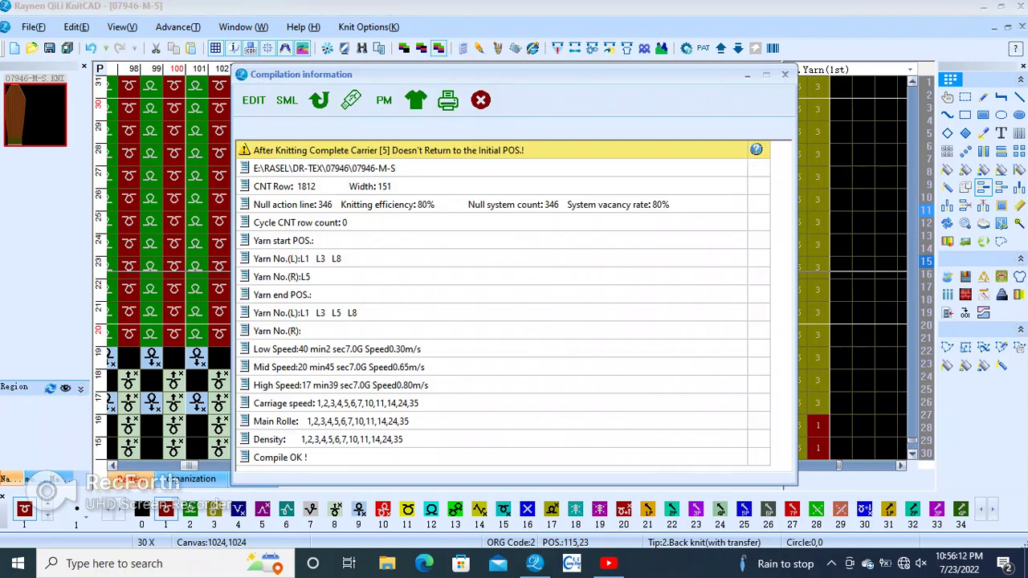
left_click(480, 100)
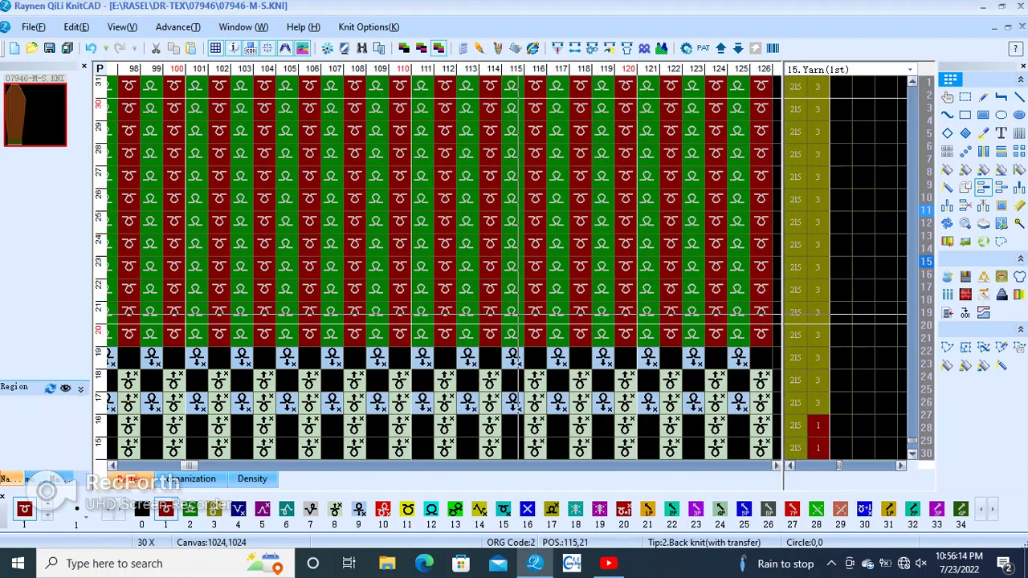
scroll(534, 331, "down", 1)
scroll(482, 265, "down", 1)
scroll(442, 195, "down", 1)
scroll(443, 196, "up", 1)
scroll(443, 233, "up", 1)
scroll(444, 256, "down", 1)
scroll(444, 267, "up", 1)
scroll(444, 268, "up", 1)
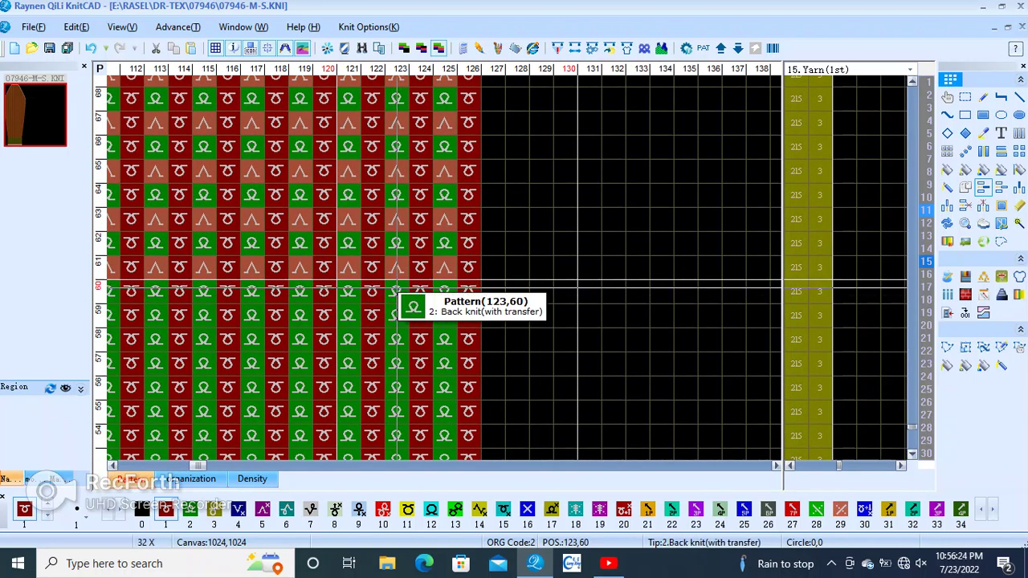
key("F9")
key("Return")
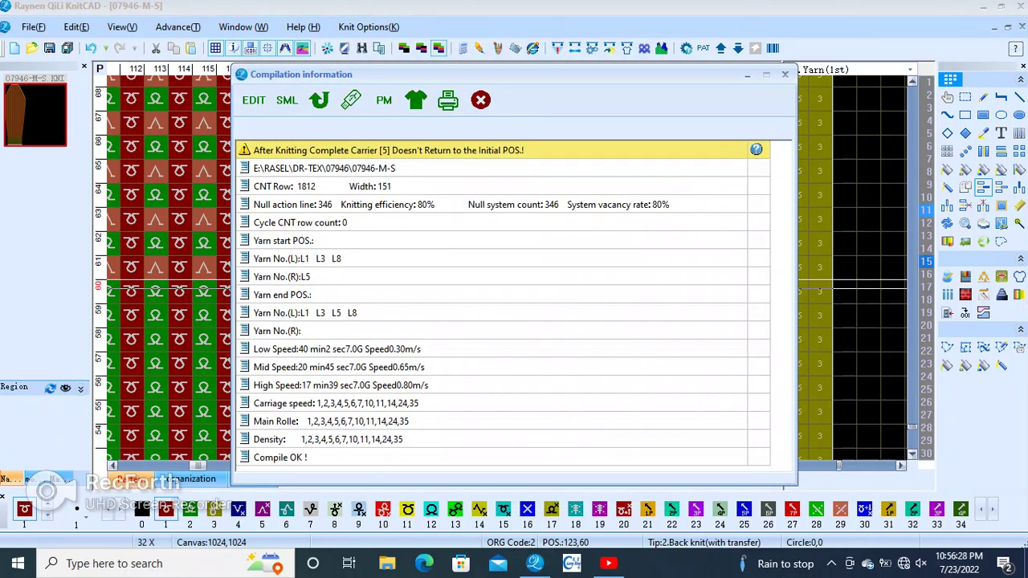
- Check the carrier 5 warning line, dismiss the compilation report, and scroll the knit chart
left_click(386, 151)
left_click(480, 100)
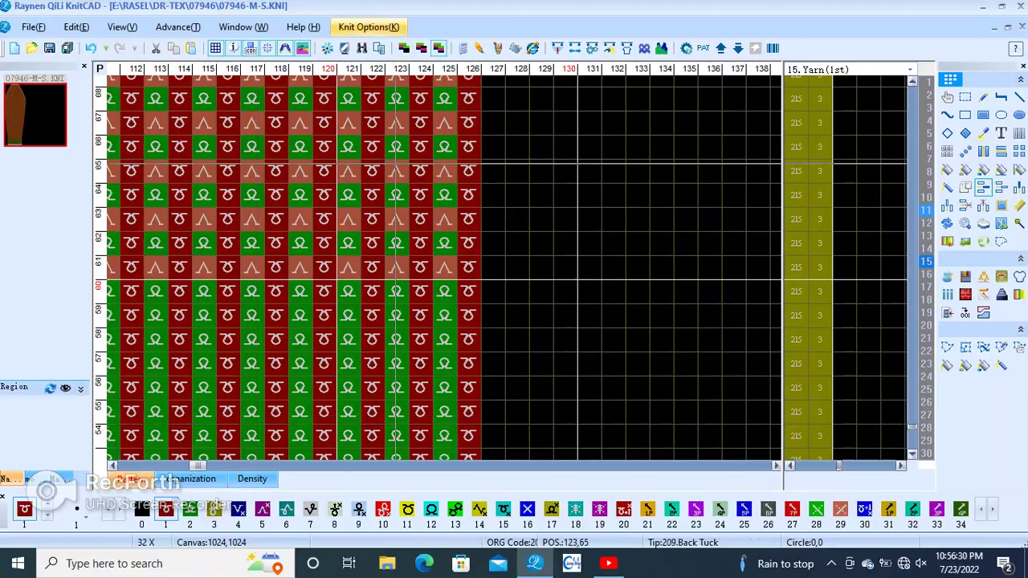
scroll(445, 265, "down", 2)
scroll(578, 277, "up", 1)
scroll(444, 265, "up", 2)
scroll(444, 265, "down", 2)
scroll(446, 265, "up", 3)
scroll(455, 273, "down", 1)
scroll(458, 261, "down", 1)
scroll(461, 248, "down", 1)
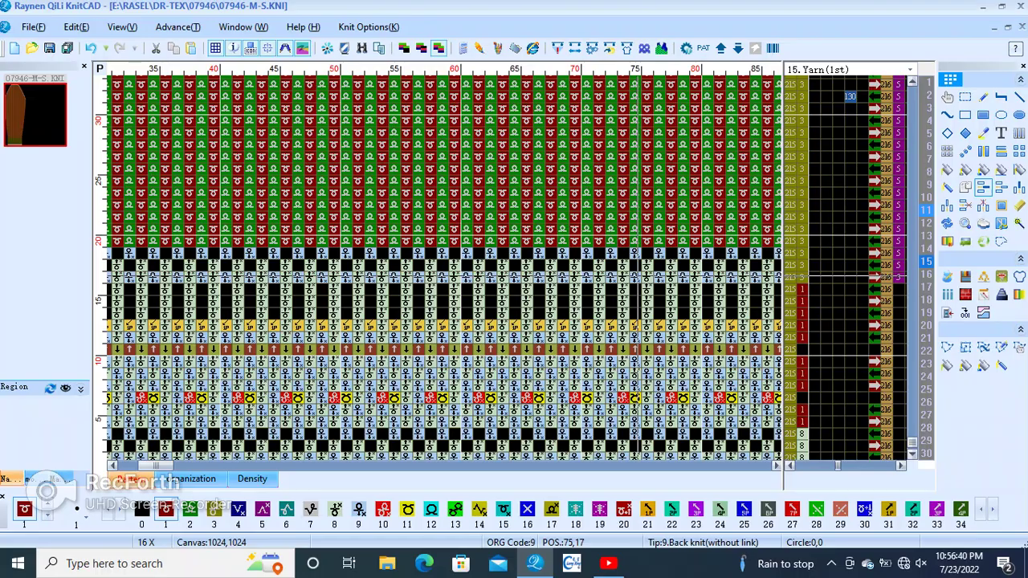
- Review the front panel's shaping and top rows, then minimise KnitCAD to the desktop
scroll(575, 239, "down", 1)
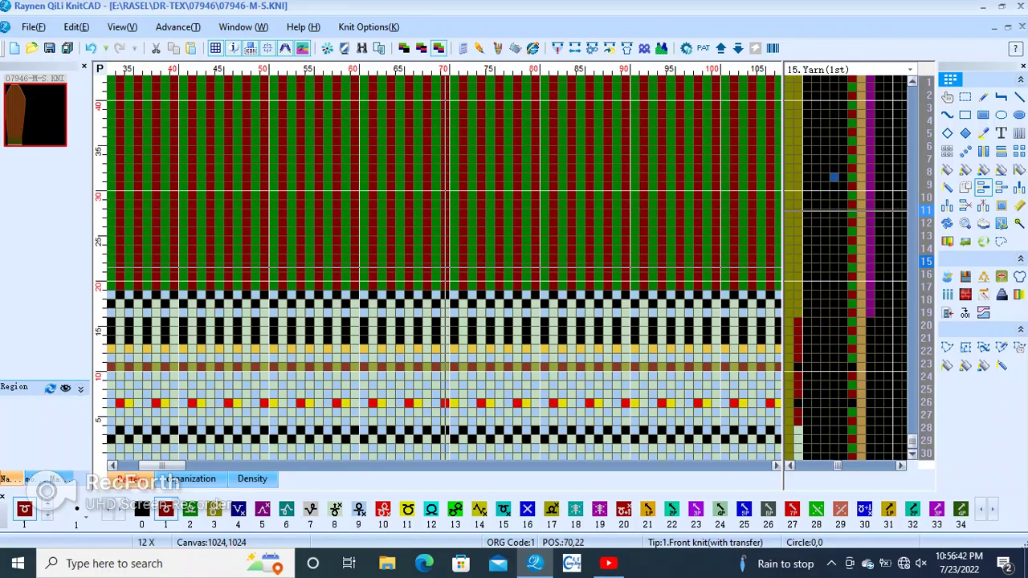
scroll(482, 257, "down", 2)
scroll(446, 264, "up", 3)
scroll(446, 265, "up", 2)
scroll(446, 265, "up", 1)
scroll(445, 266, "down", 2)
scroll(444, 267, "up", 1)
scroll(444, 266, "down", 1)
scroll(485, 251, "down", 1)
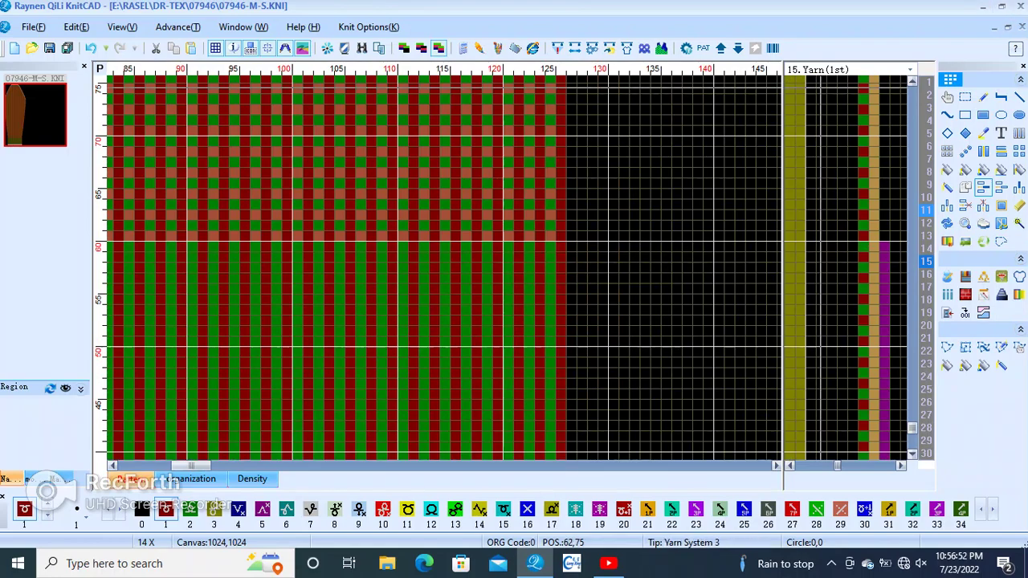
scroll(239, 358, "down", 5)
scroll(239, 358, "up", 1)
scroll(321, 287, "up", 2)
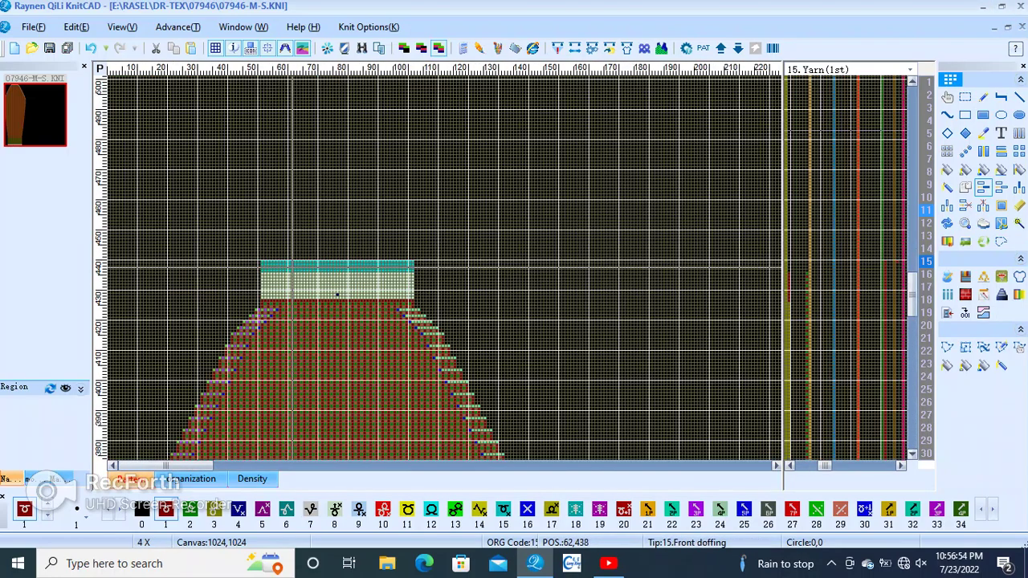
scroll(444, 270, "up", 1)
scroll(444, 269, "up", 1)
scroll(444, 269, "down", 3)
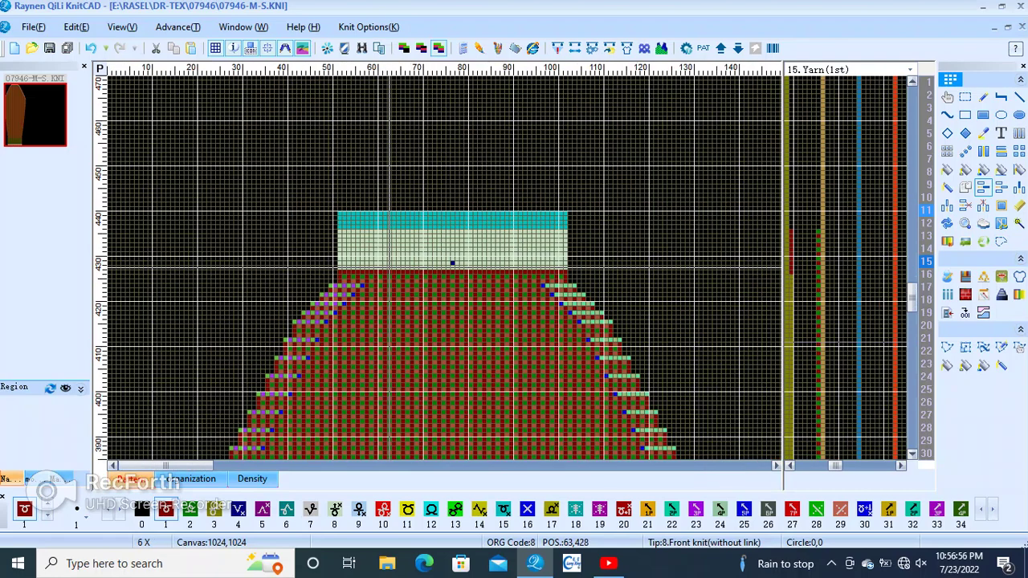
scroll(452, 264, "down", 2)
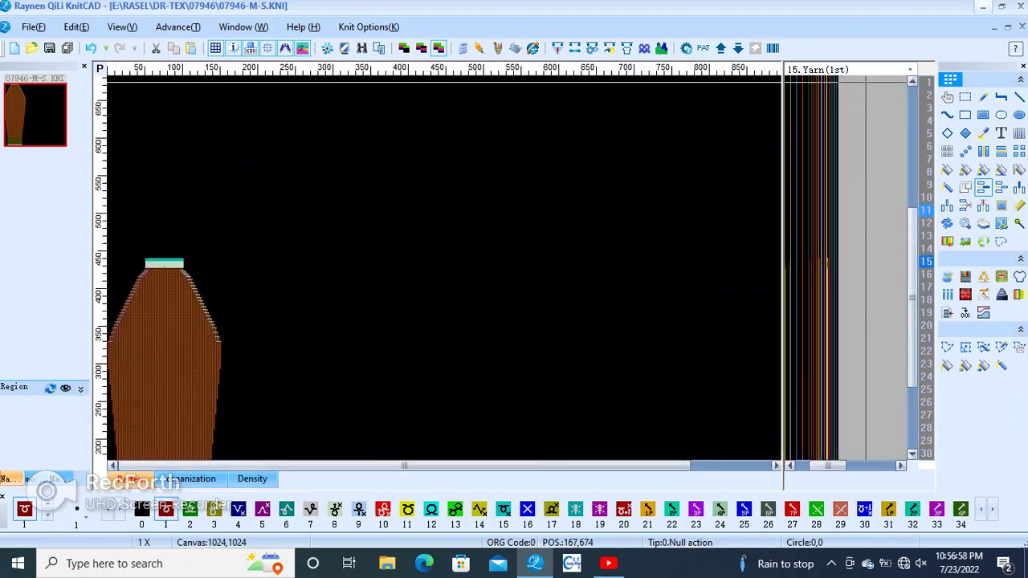
left_click(983, 6)
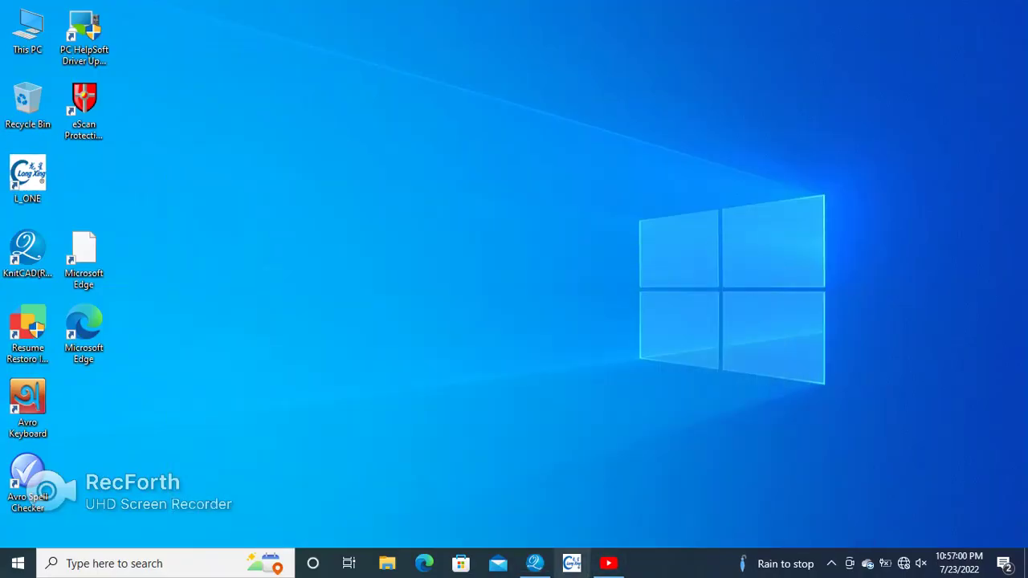
- Refresh the Windows desktop four times from its right-click menu
right_click(525, 160)
left_click(562, 200)
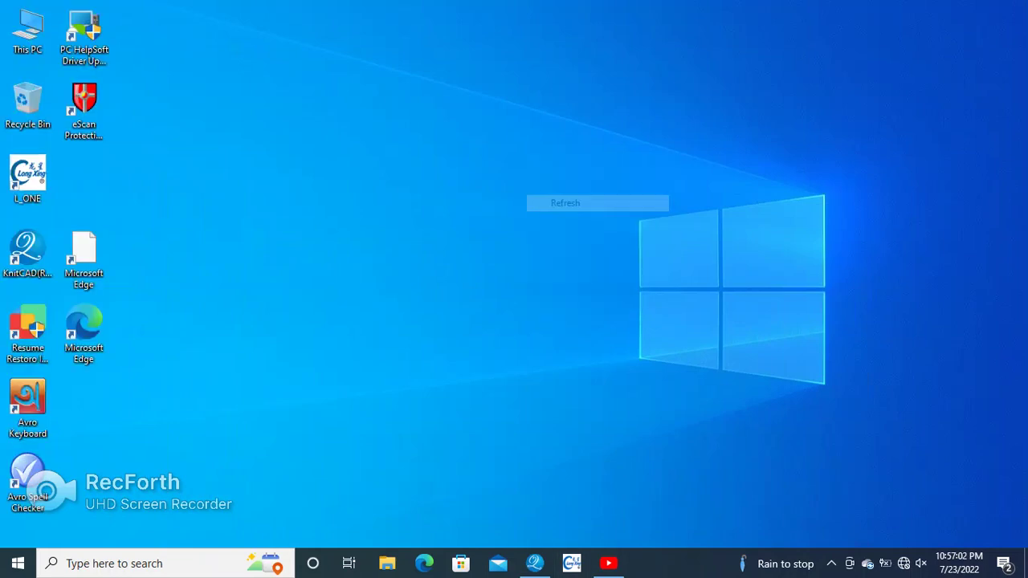
right_click(369, 146)
left_click(409, 190)
right_click(307, 122)
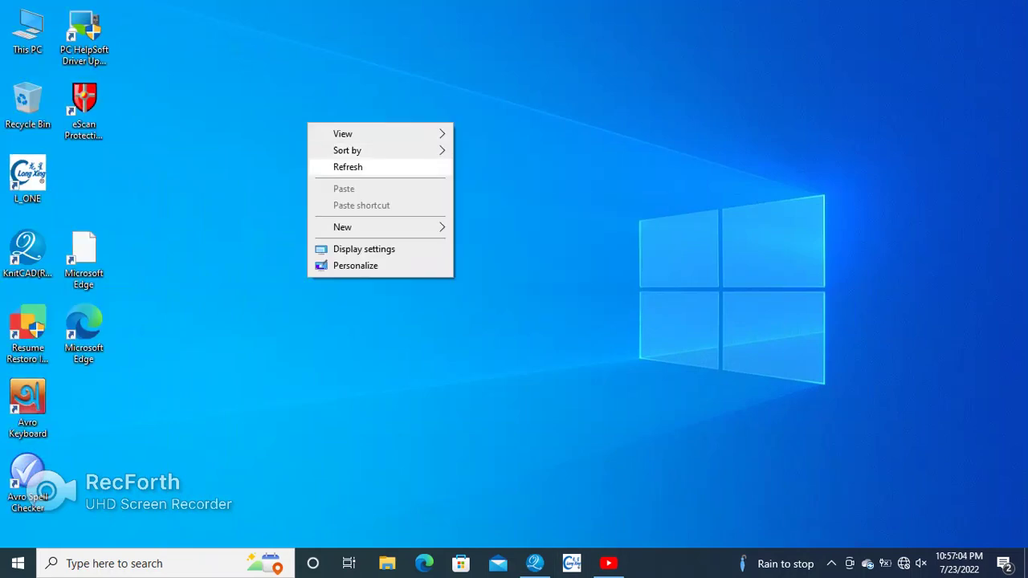
left_click(348, 167)
right_click(340, 140)
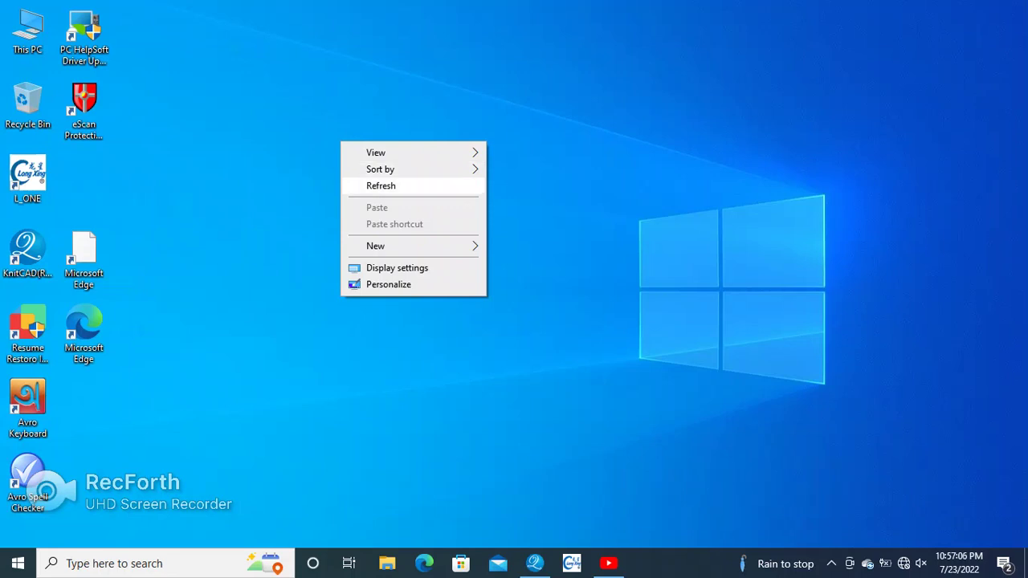
left_click(381, 186)
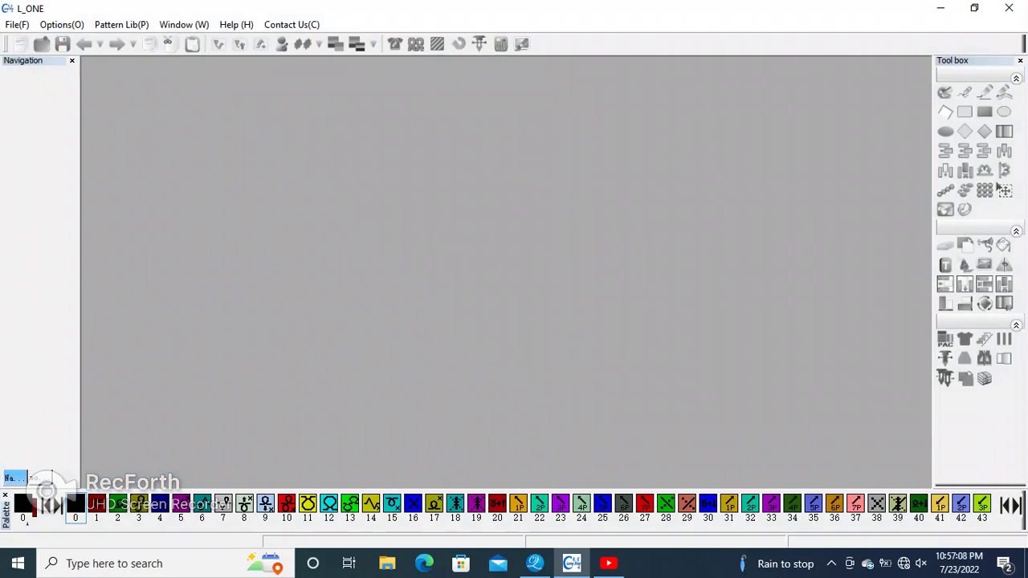
- Open the 07946-M-S sweater front program file with Ctrl+O
key("ctrl+o")
key("Down")
key("Down")
key("Return")
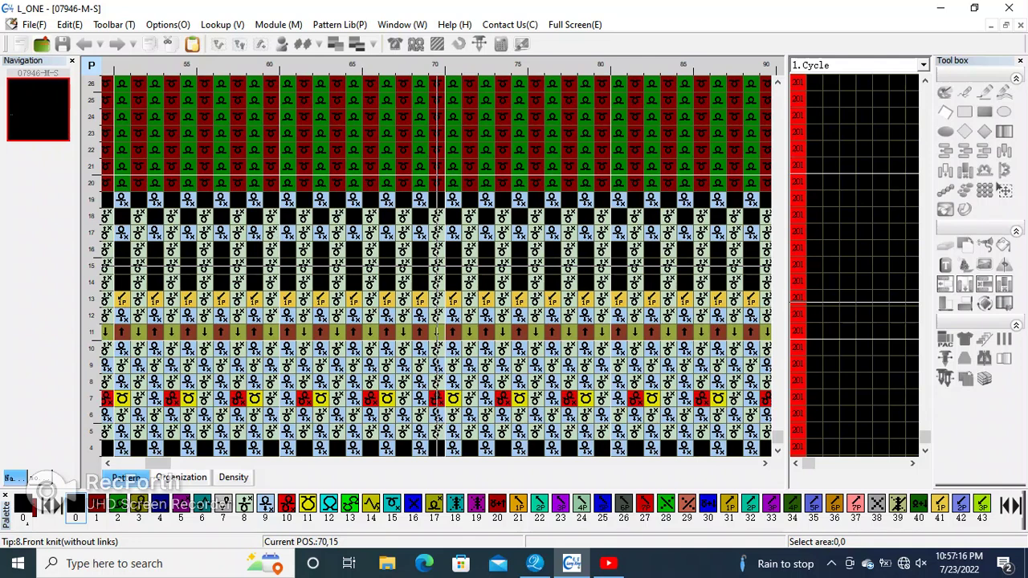
left_click(922, 64)
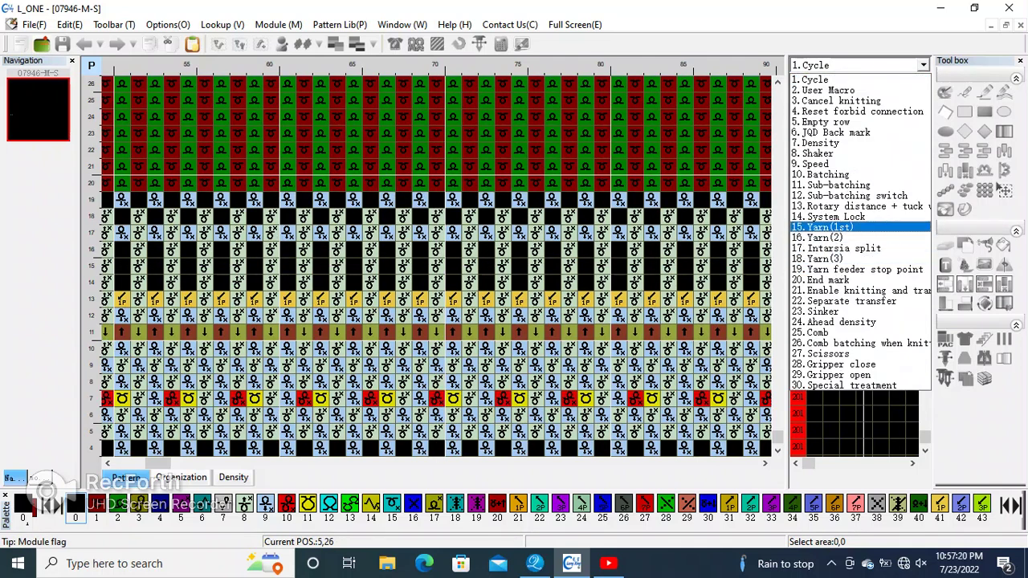
- Show the 16.Yarn(2) function line, fill row 427 with colour 8, and recompile
key("Return")
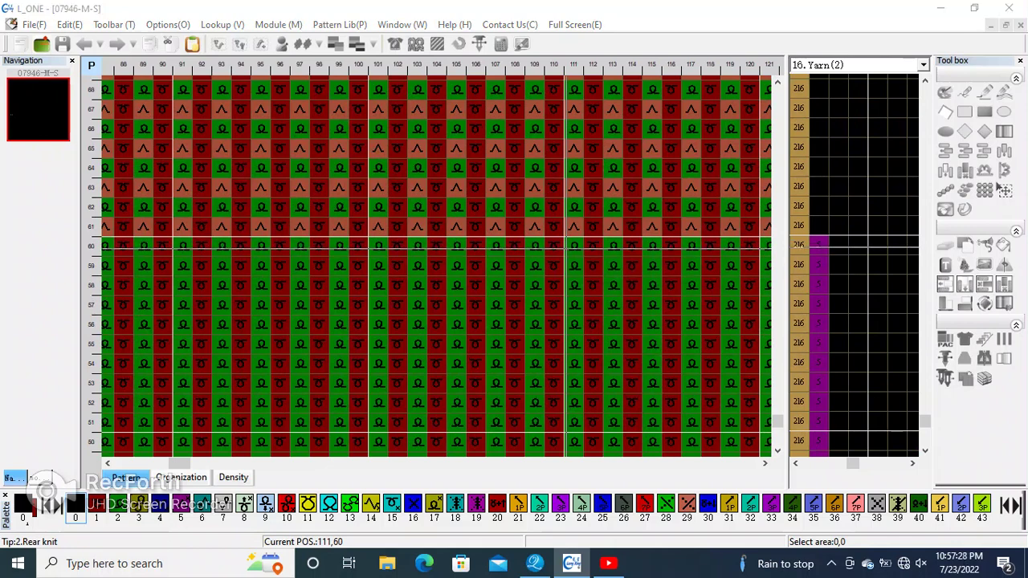
left_click(999, 188)
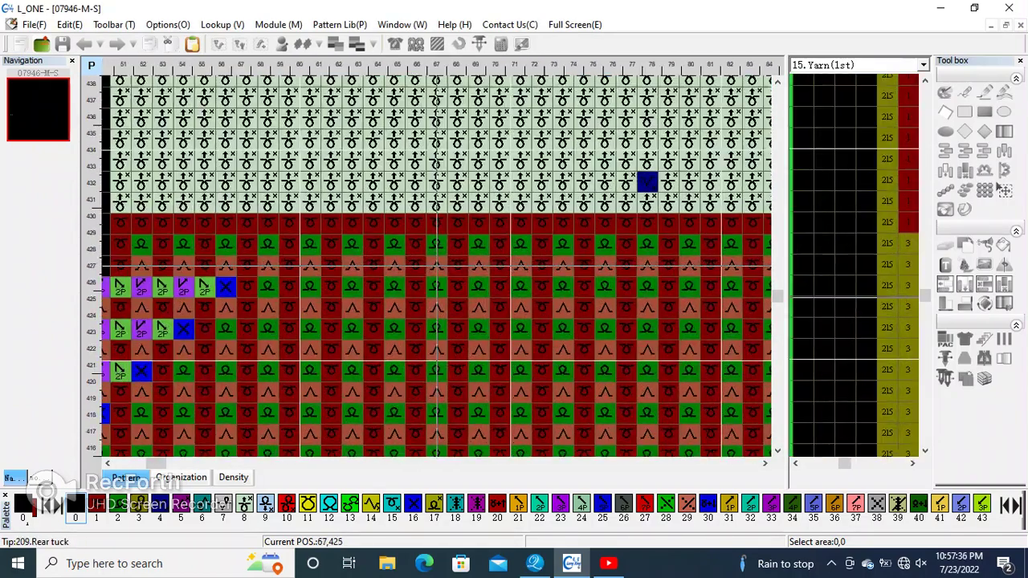
key("Up")
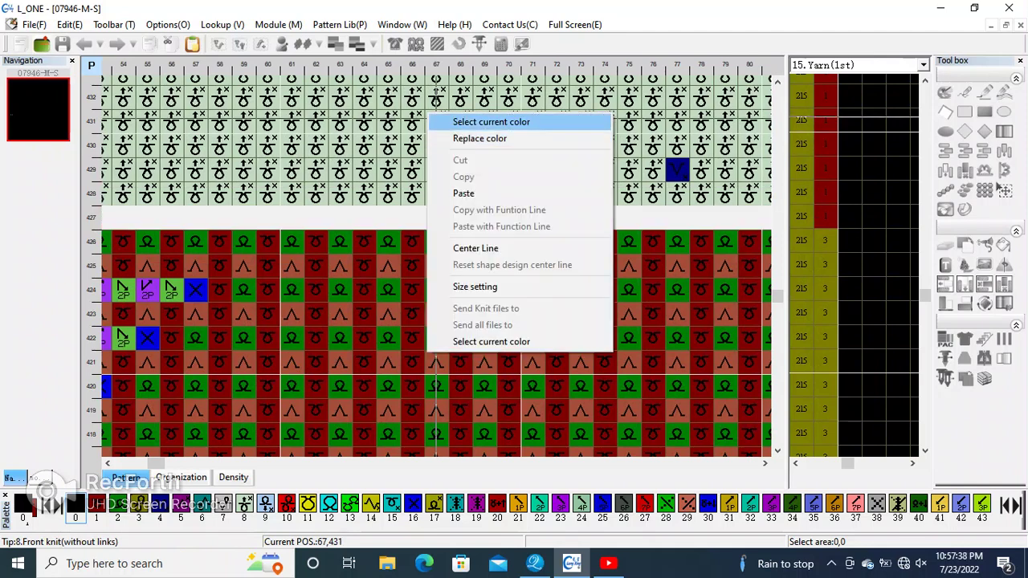
key("Return")
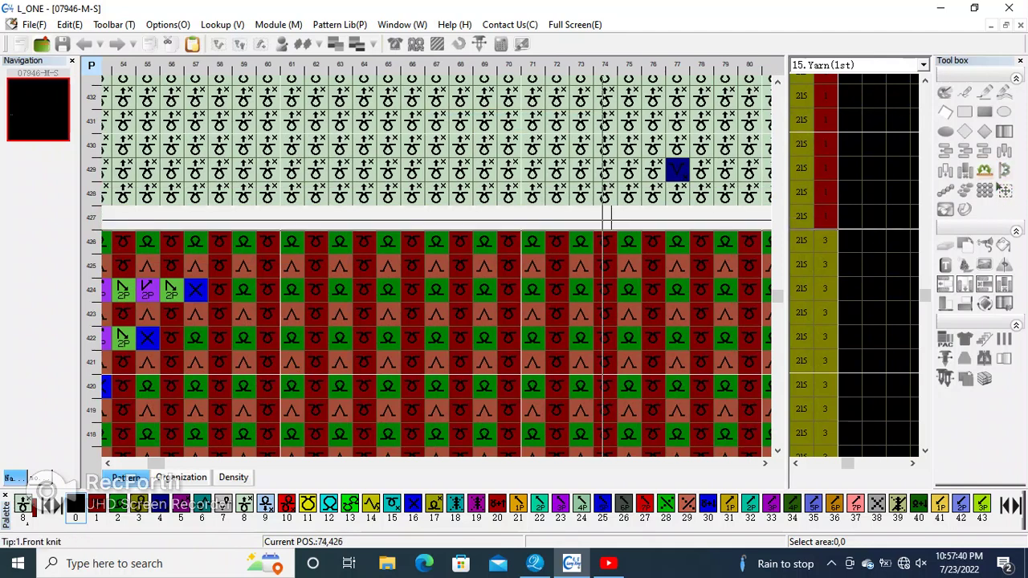
left_click(605, 217)
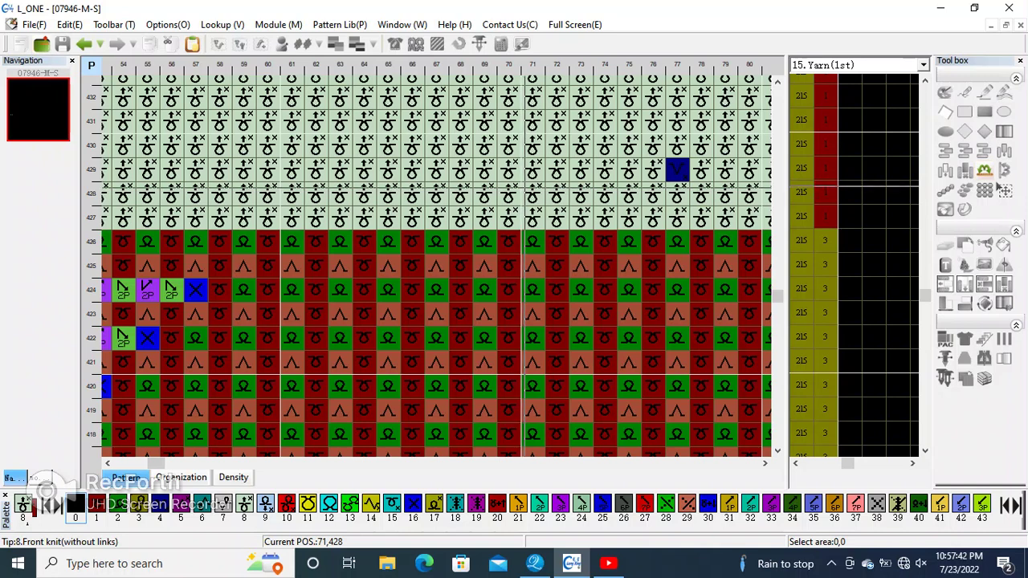
key("F9")
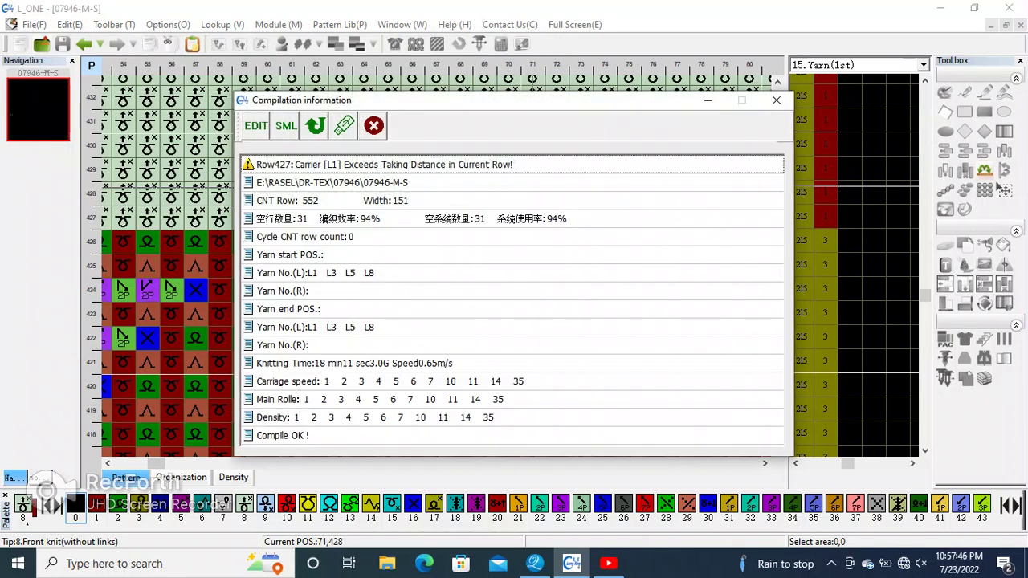
- Close the compilation report and scroll through the pattern grid
left_click(374, 125)
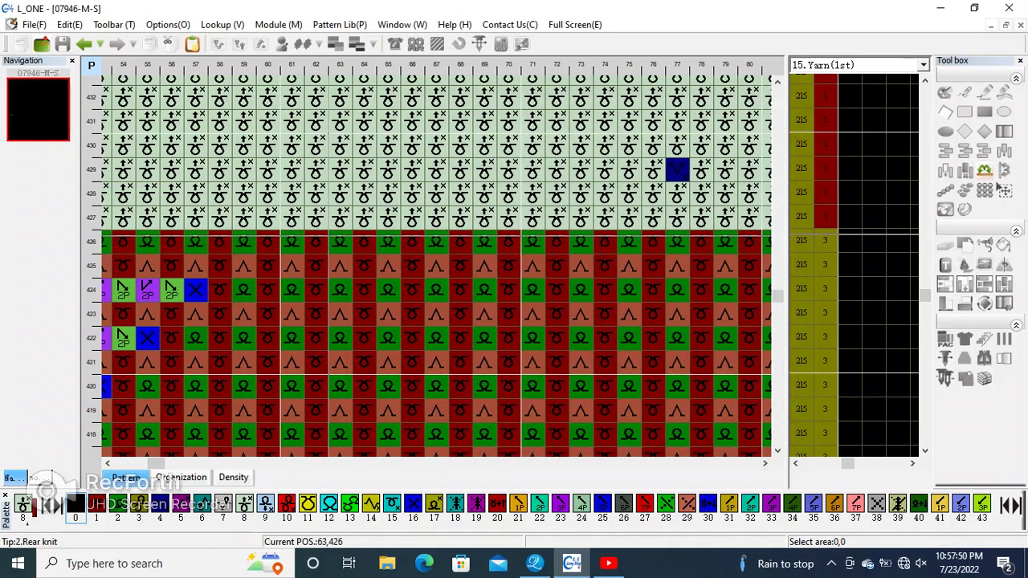
scroll(320, 241, "down", 2, "ctrl")
scroll(436, 265, "up", 1, "ctrl")
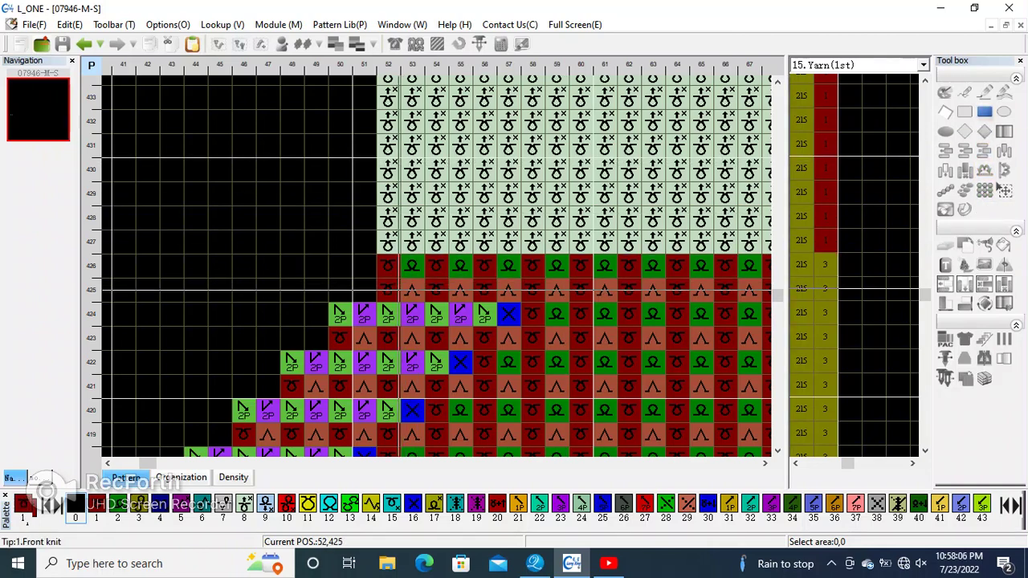
scroll(388, 289, "down", 1)
scroll(434, 281, "down", 1)
scroll(478, 270, "down", 1)
scroll(477, 258, "up", 1)
scroll(486, 265, "up", 1)
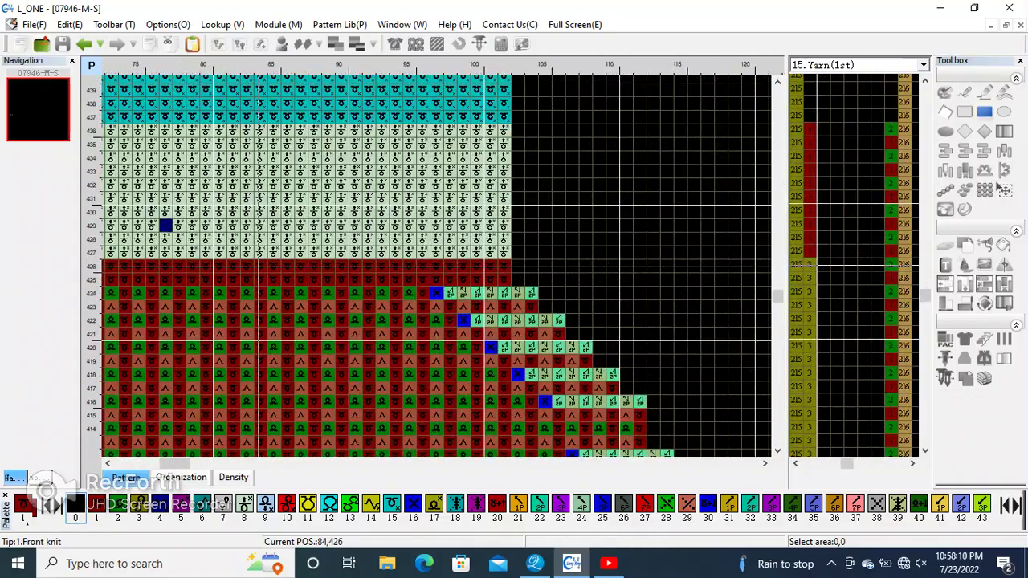
scroll(486, 265, "down", 2)
scroll(433, 265, "up", 2)
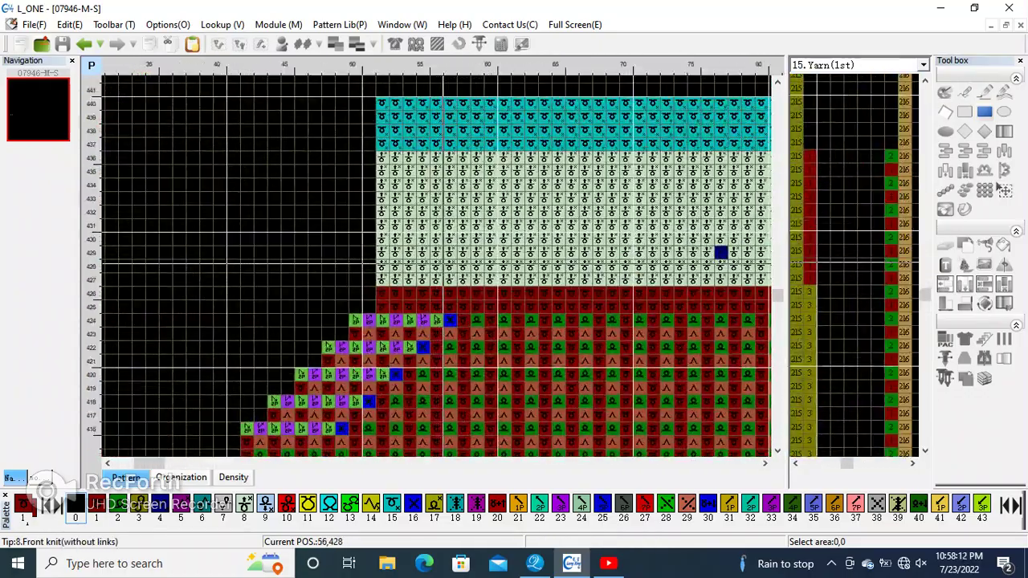
- Recompile the program, confirm Compile OK, and review rows around 427 on the chart
left_click(1000, 187)
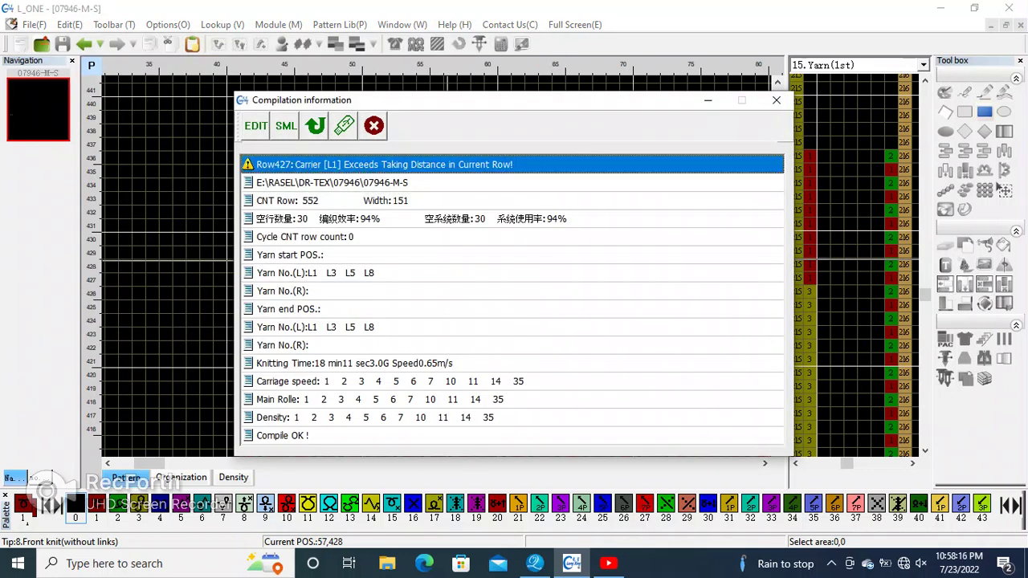
key("Escape")
scroll(437, 265, "up", 1)
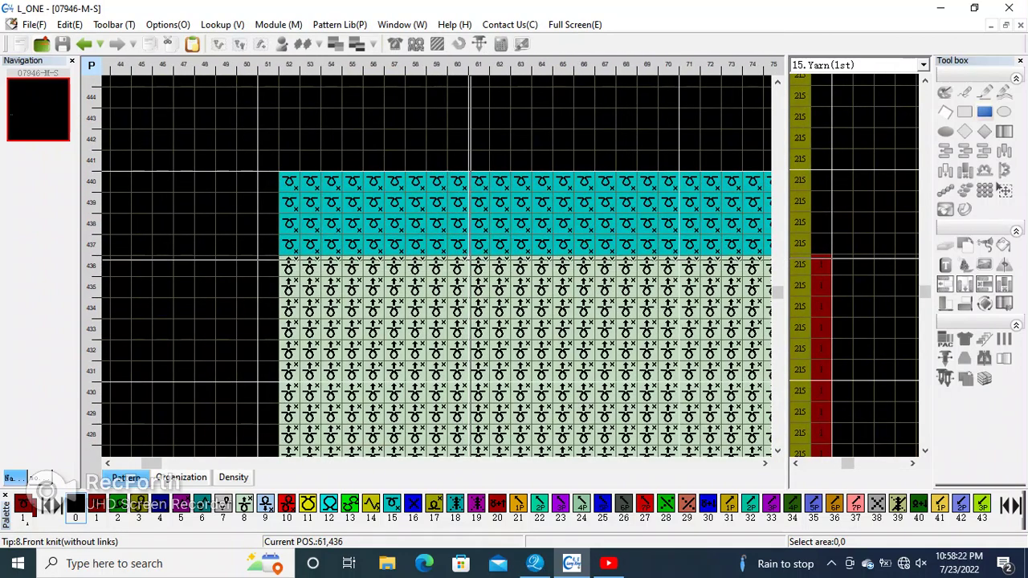
scroll(479, 264, "down", 2)
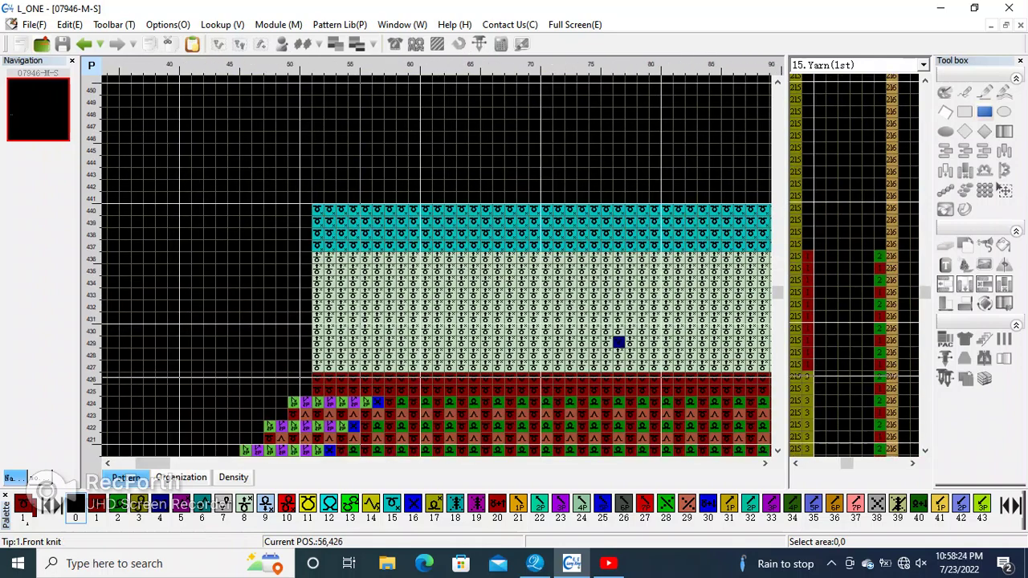
scroll(355, 378, "up", 1)
scroll(354, 378, "up", 1)
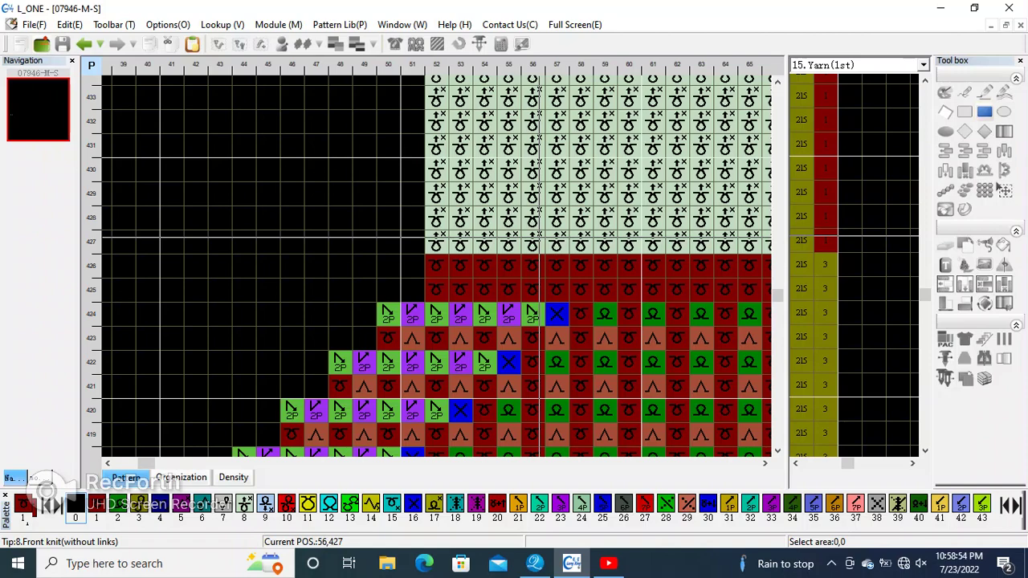
scroll(533, 239, "down", 1)
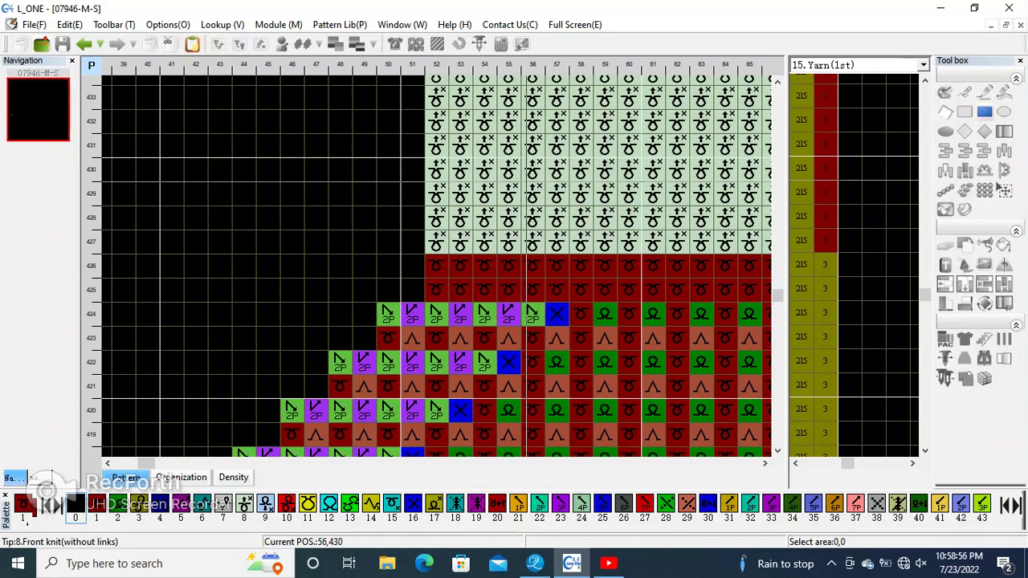
- Mark row 16 of the yarn column in red and recompile with the current options
scroll(532, 239, "down", 1)
scroll(532, 238, "down", 2)
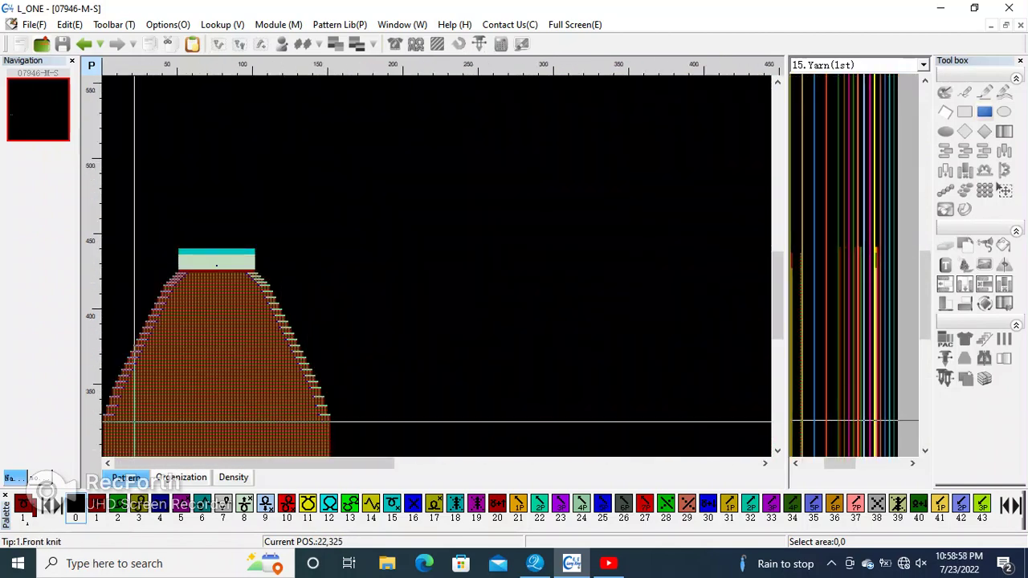
scroll(166, 213, "down", 1)
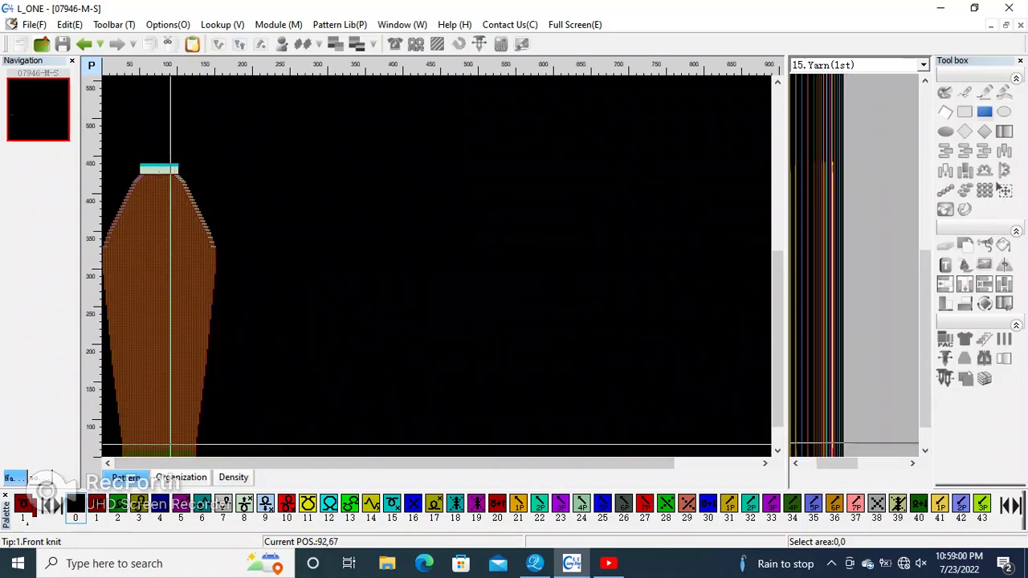
scroll(172, 407, "up", 1)
scroll(236, 379, "up", 1)
scroll(386, 433, "up", 1)
scroll(386, 435, "up", 1)
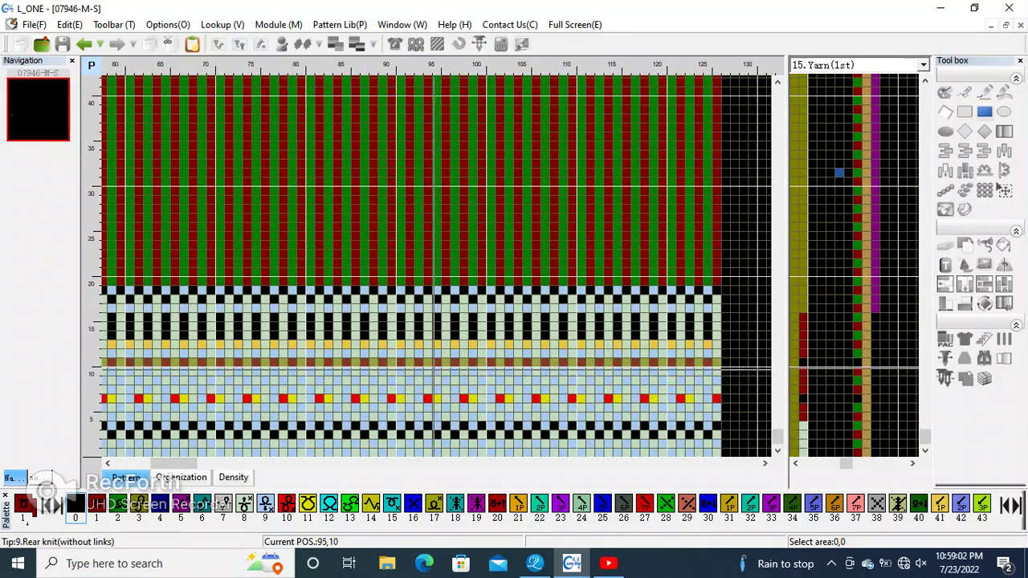
scroll(386, 434, "up", 1)
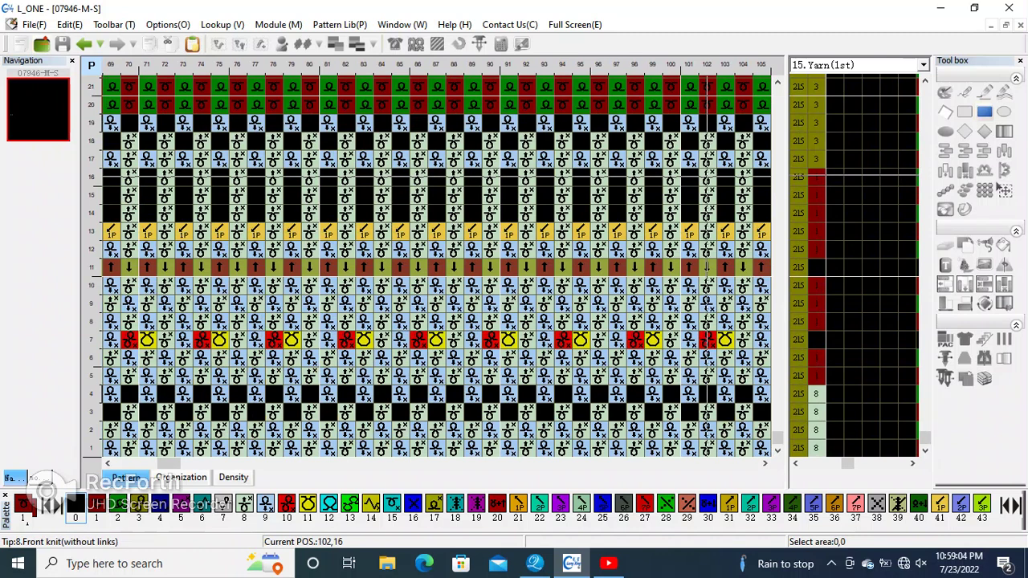
scroll(439, 265, "down", 1)
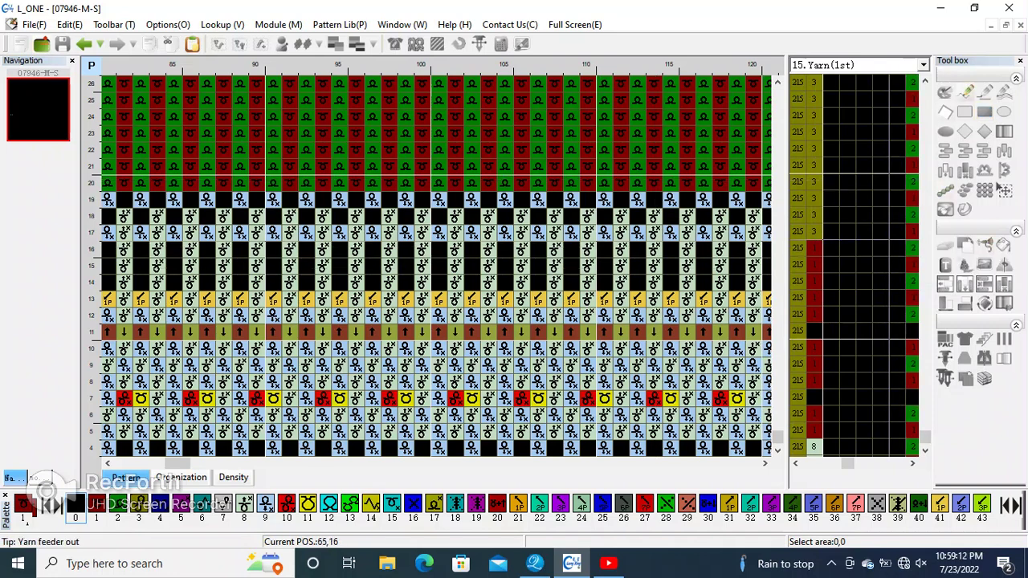
left_click(880, 247)
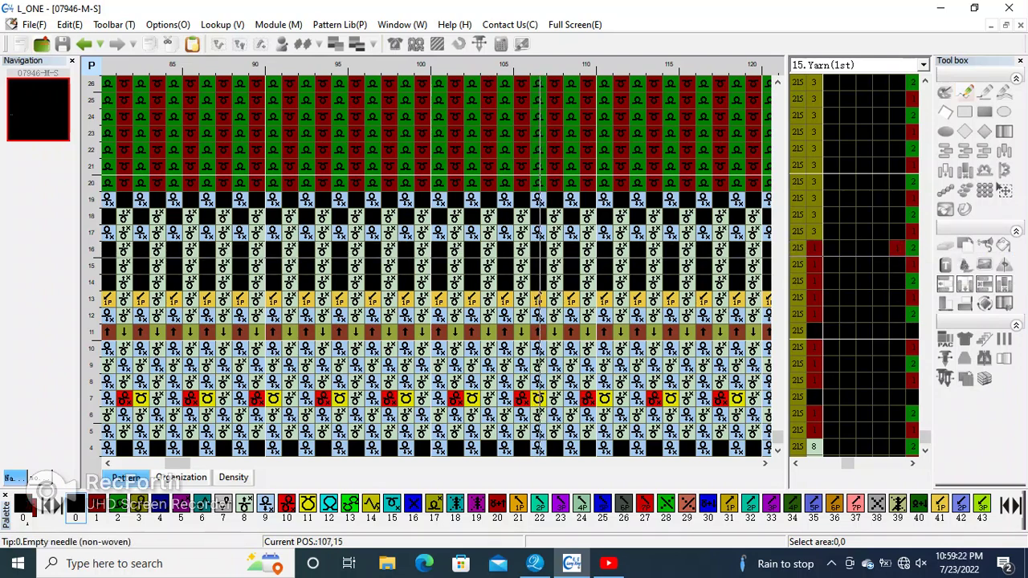
key("F5")
key("Return")
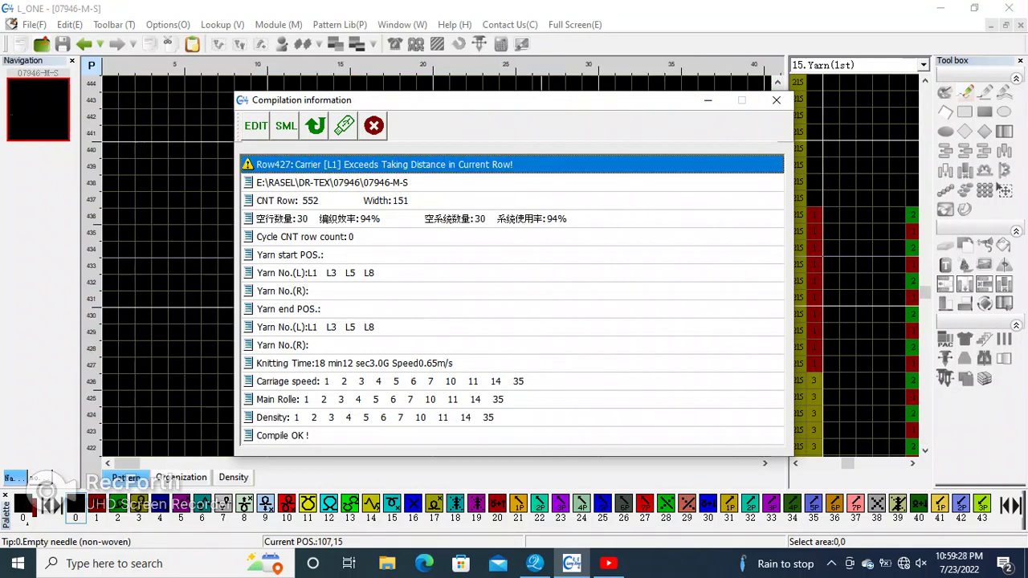
- Close the compile report and move the current position to column 50, row 432
key("Return")
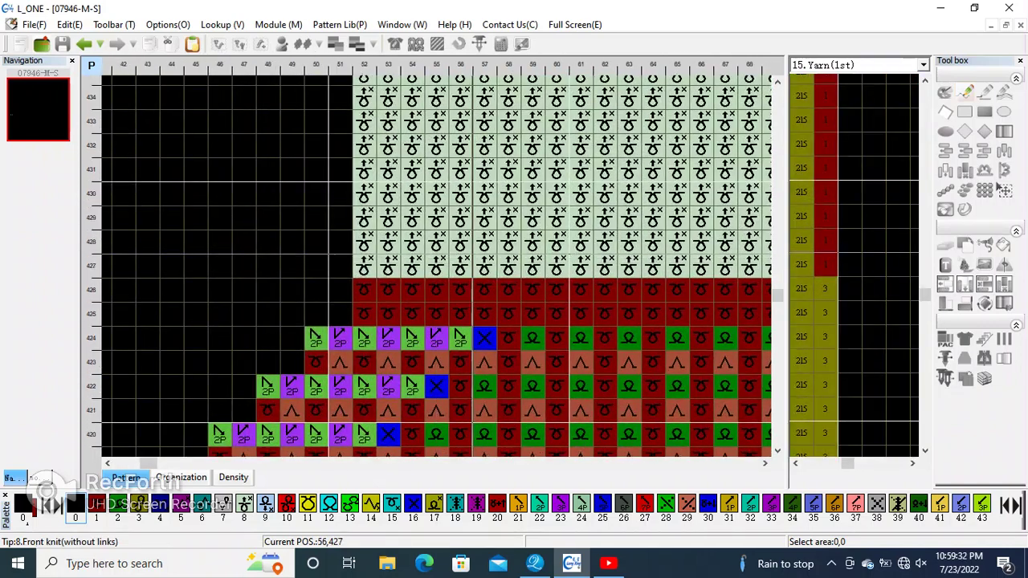
key("Left")
key("Left")
key("Left")
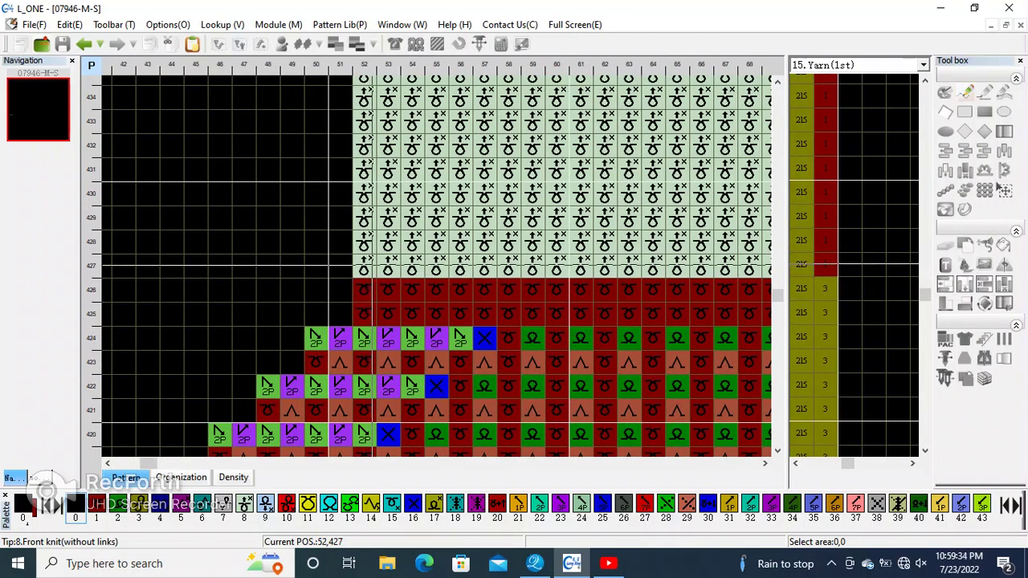
key("Left")
key("Left")
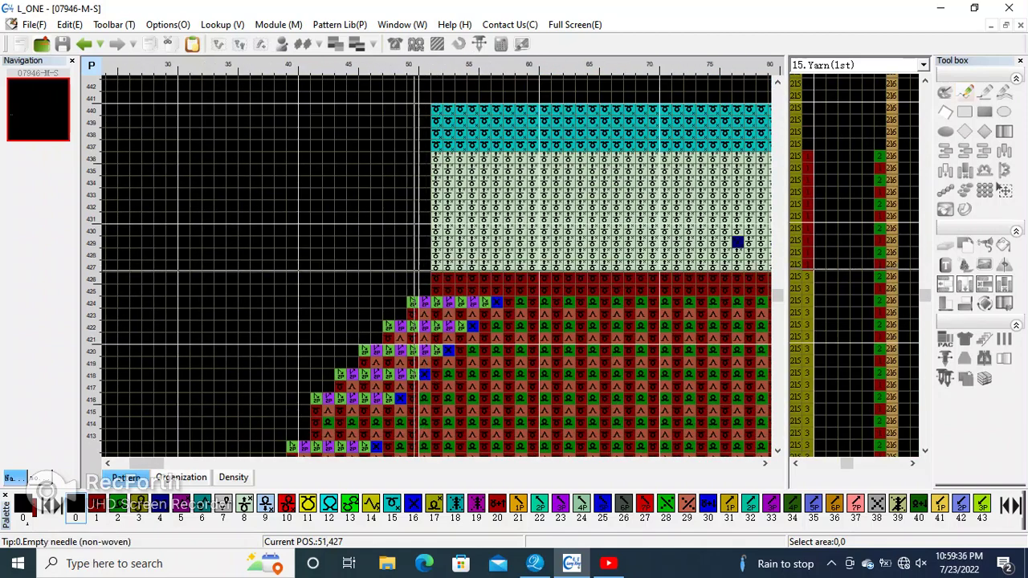
key("Up")
key("Up")
key("Up")
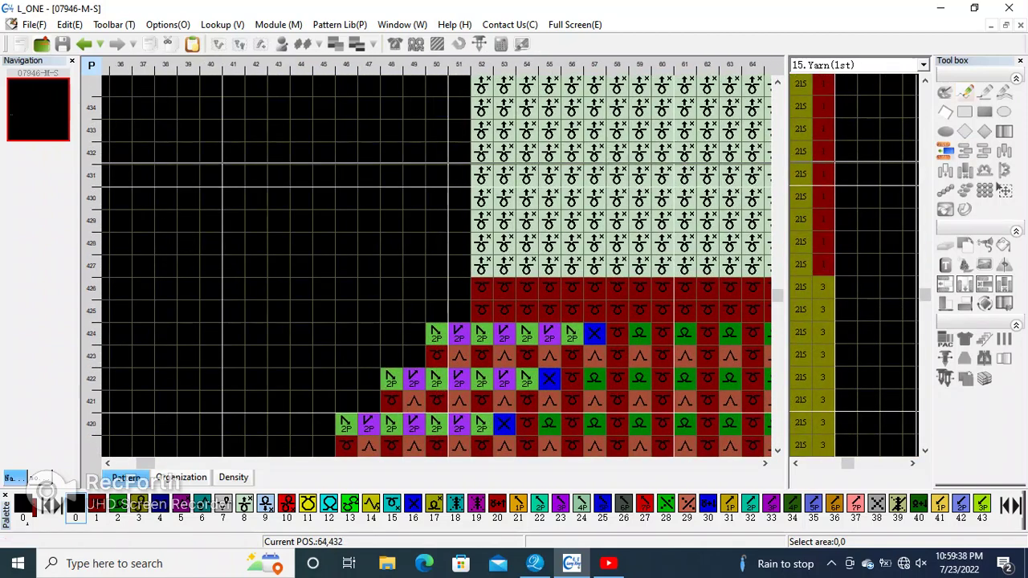
- Insert two hollow rows at 427–428 and fill them with colour 16 stitches
key("Insert")
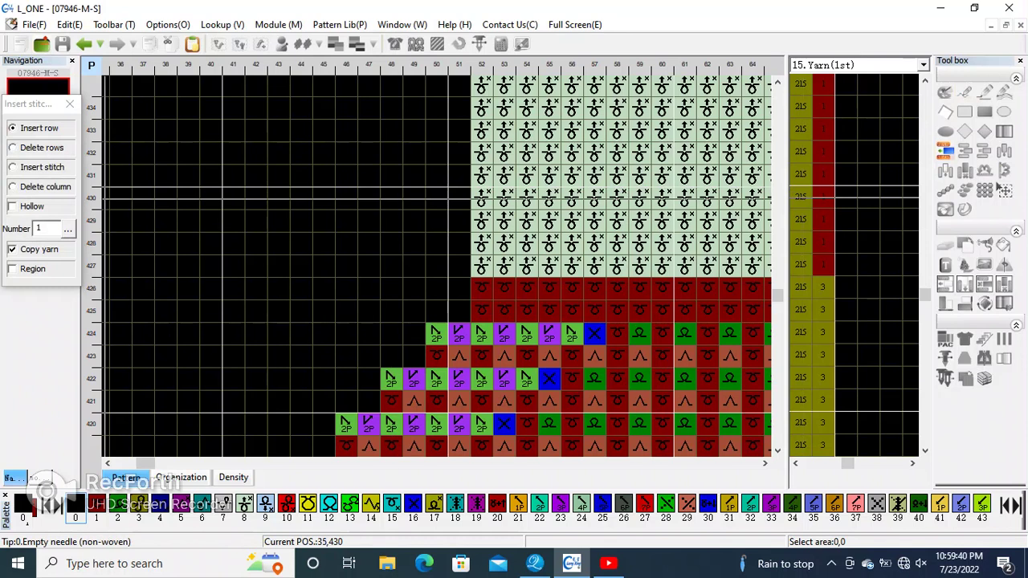
left_click(12, 207)
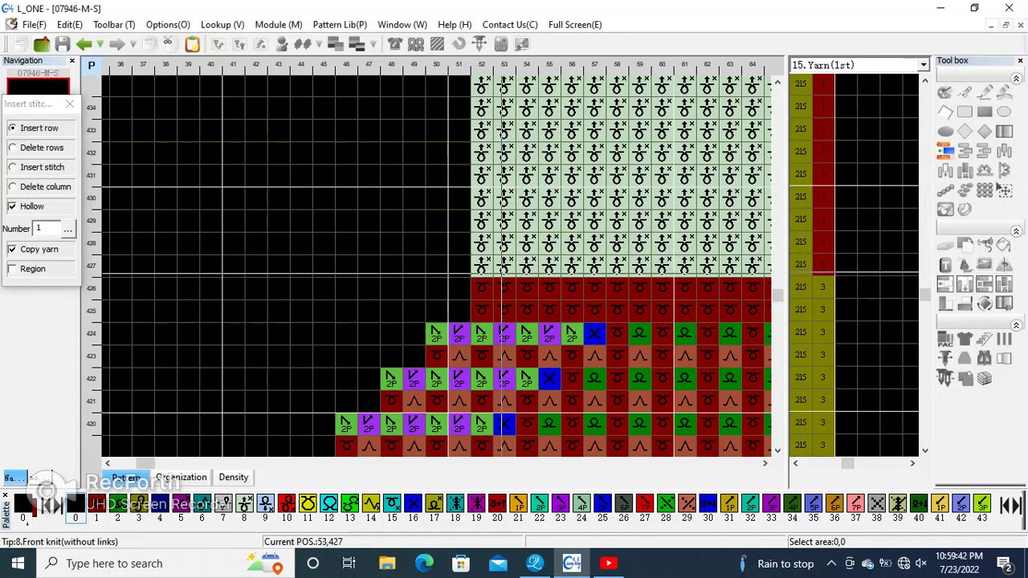
left_click(498, 266)
left_click(497, 266)
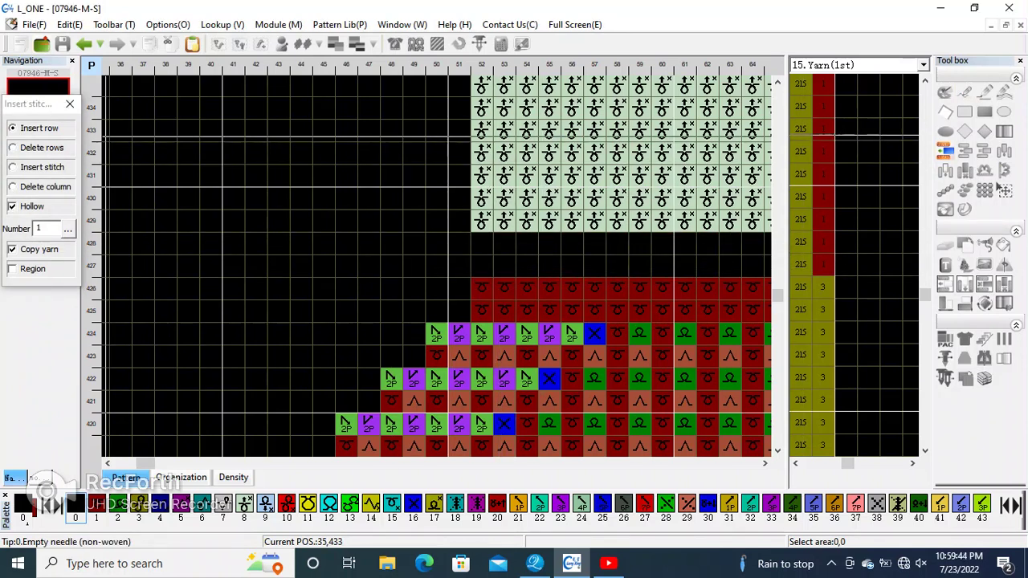
left_click(69, 104)
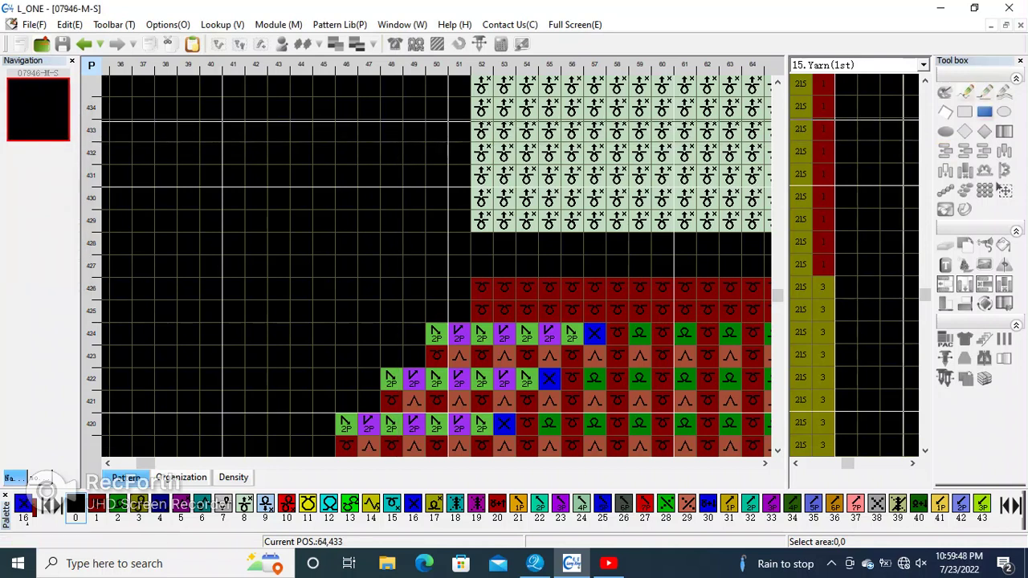
mouse_move(142, 242)
left_mouse_down()
mouse_move(594, 265)
mouse_move(515, 265)
left_mouse_up()
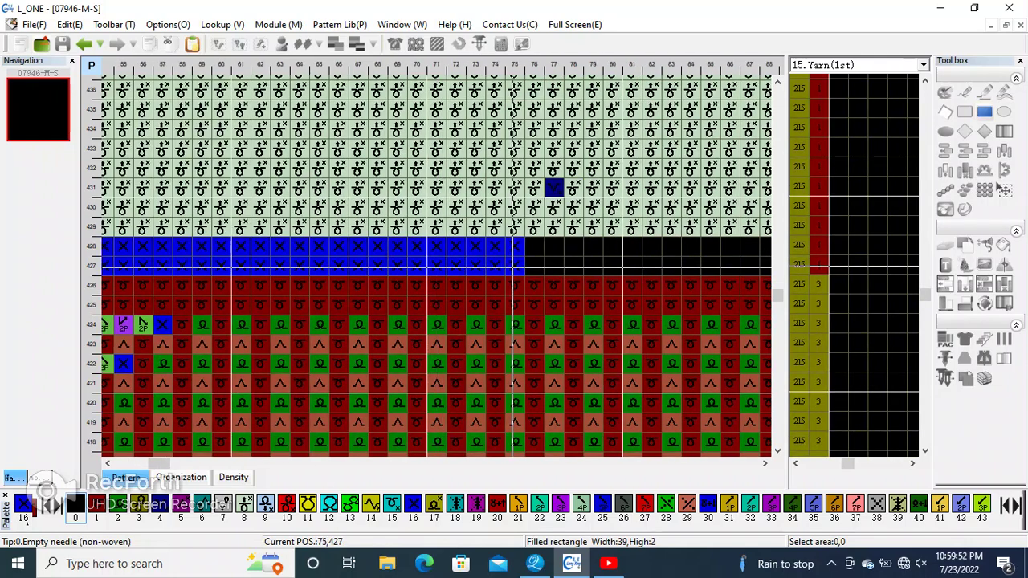
scroll(514, 265, "down", 3)
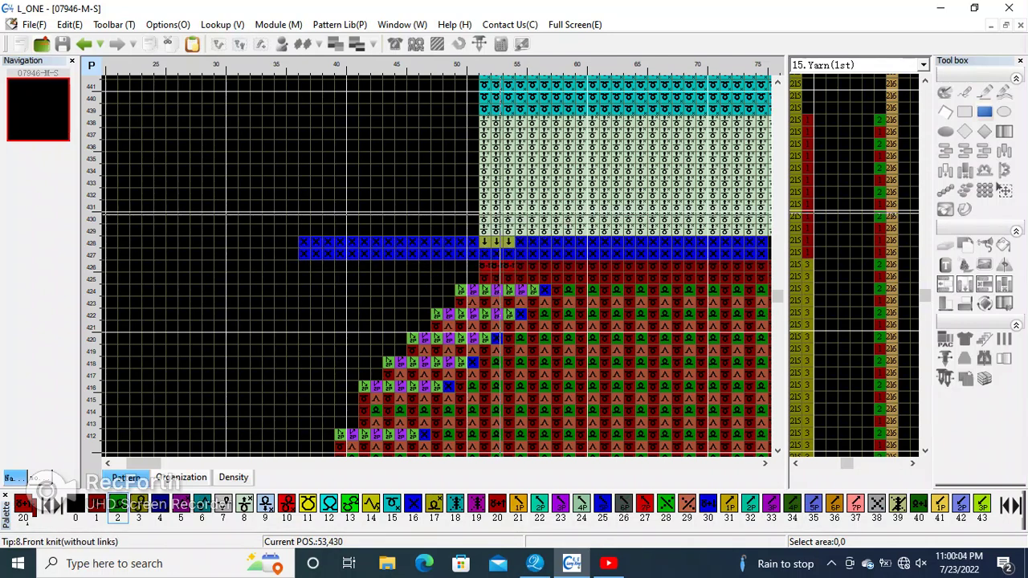
- Compile the program with the new rows and bring up palette colours 44–87
key("F9")
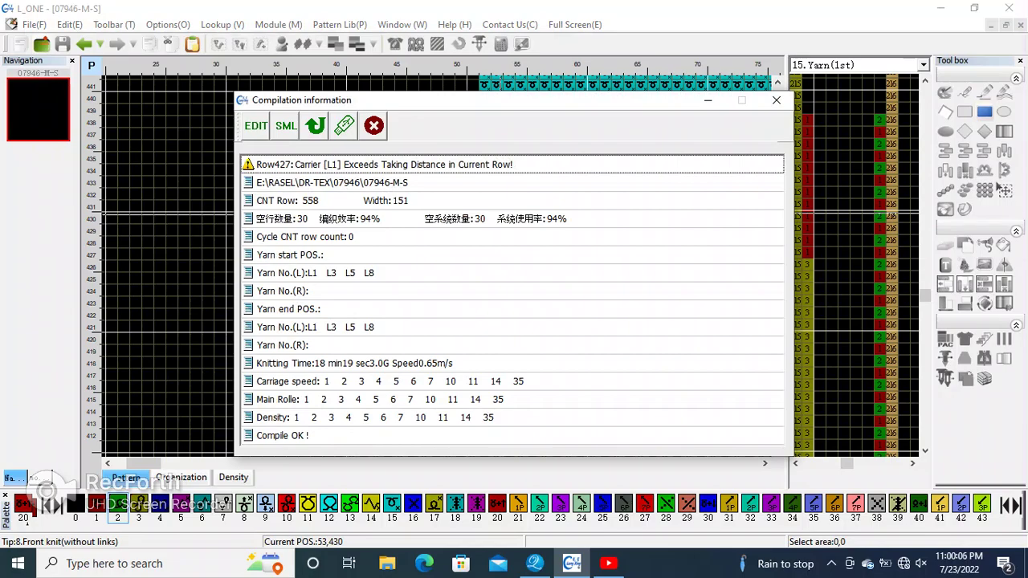
key("Escape")
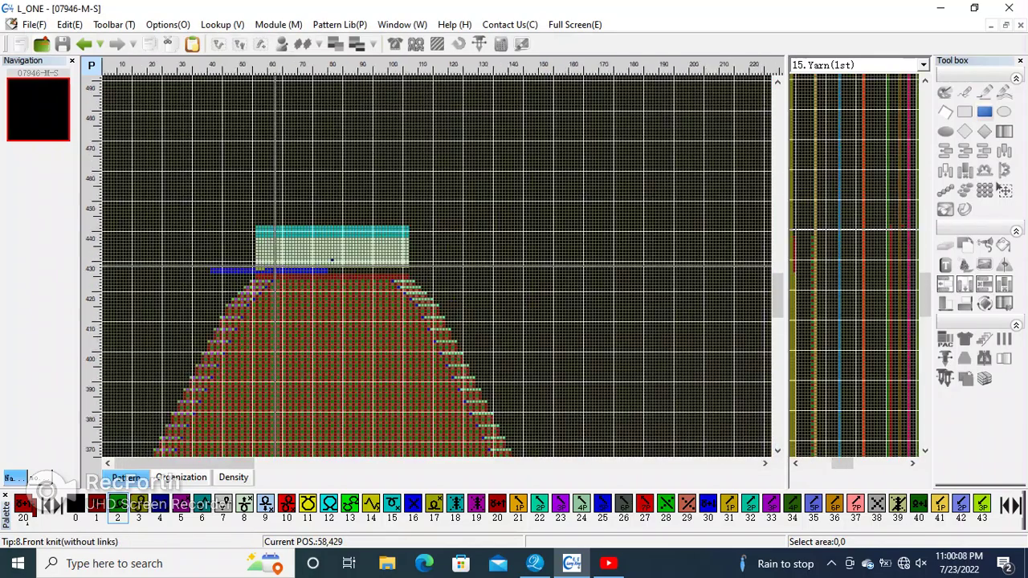
scroll(332, 259, "up", 2)
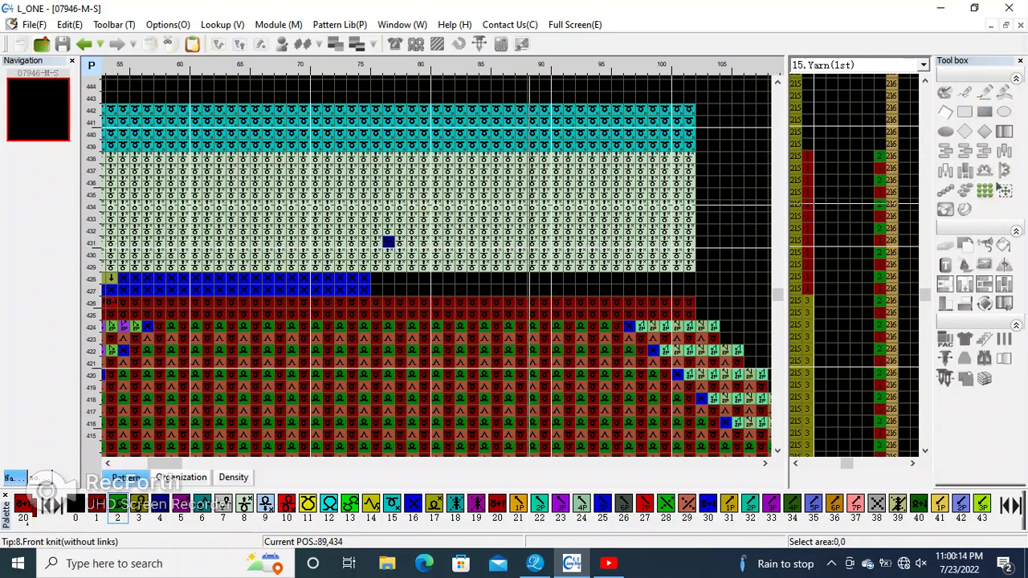
right_click(528, 206)
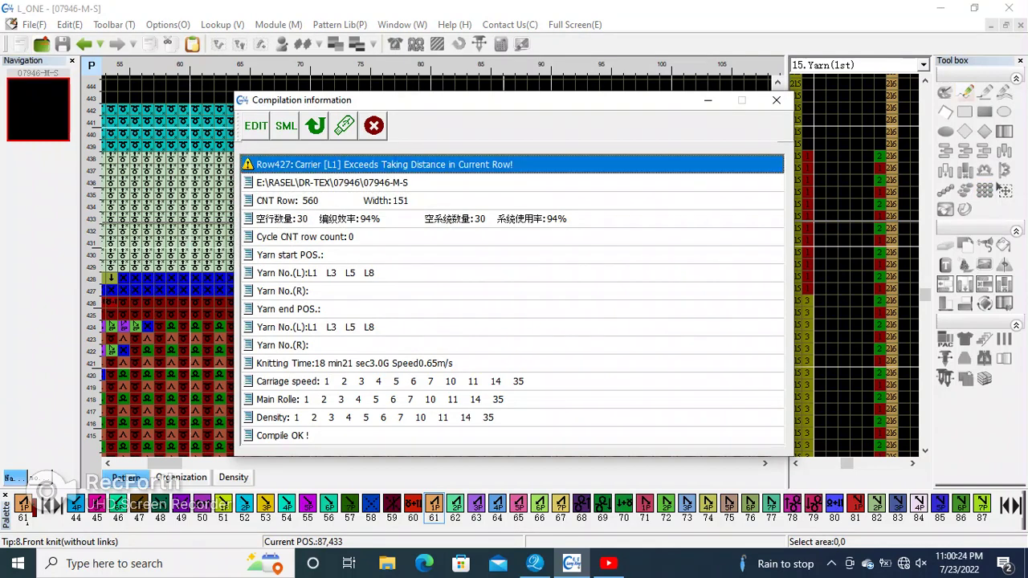
- Dismiss the row-427 carrier warning, fix that row, and close the 560-row Compile OK report
key("Return")
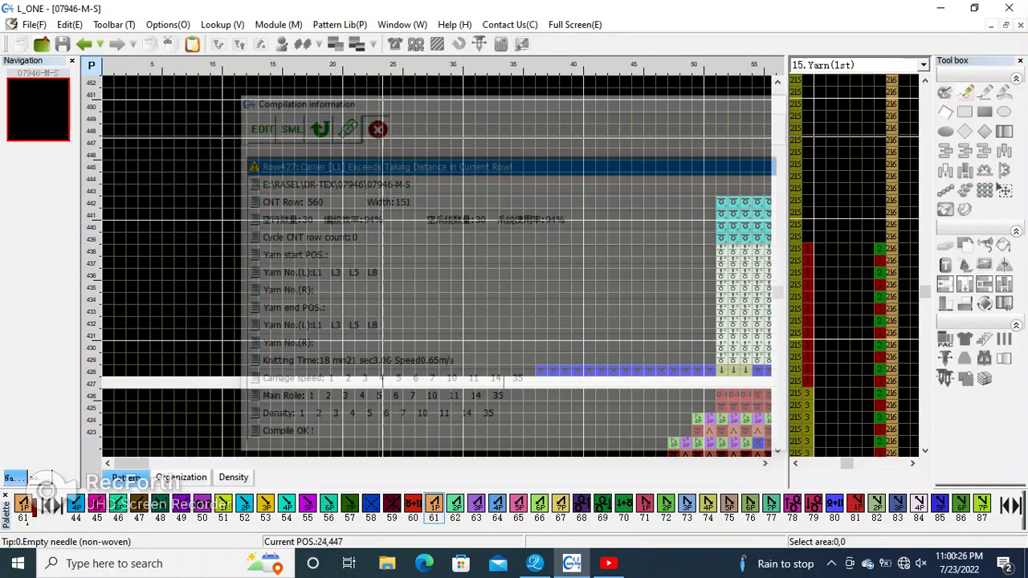
scroll(436, 264, "up", 1)
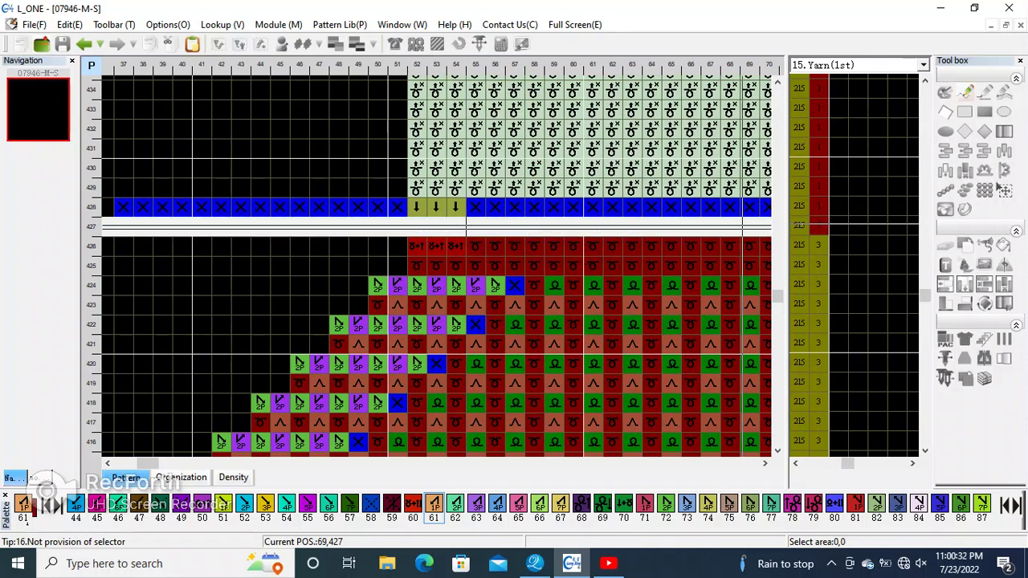
left_click_drag(474, 241, 603, 160)
scroll(1000, 187, "down", 1)
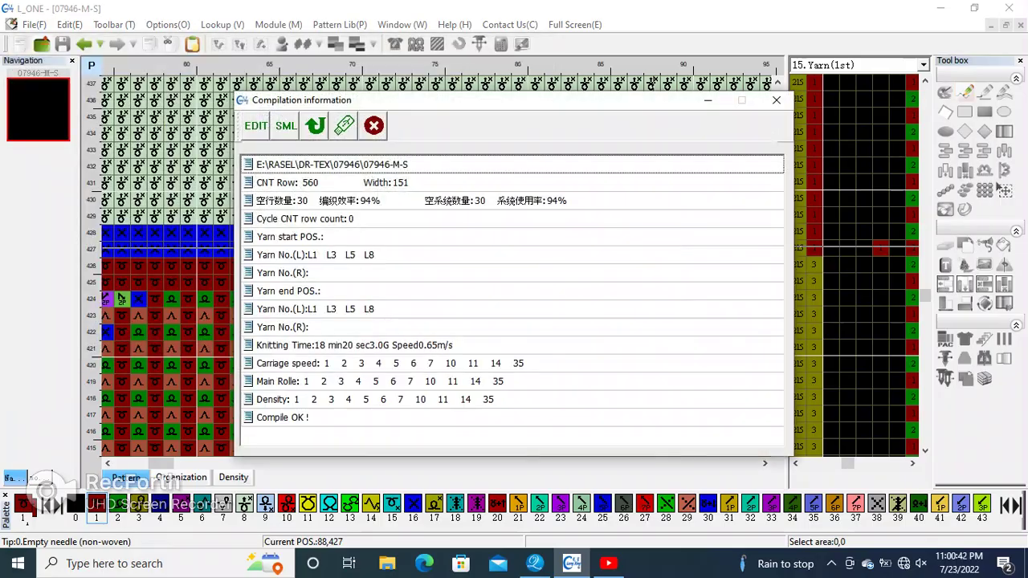
left_click(373, 125)
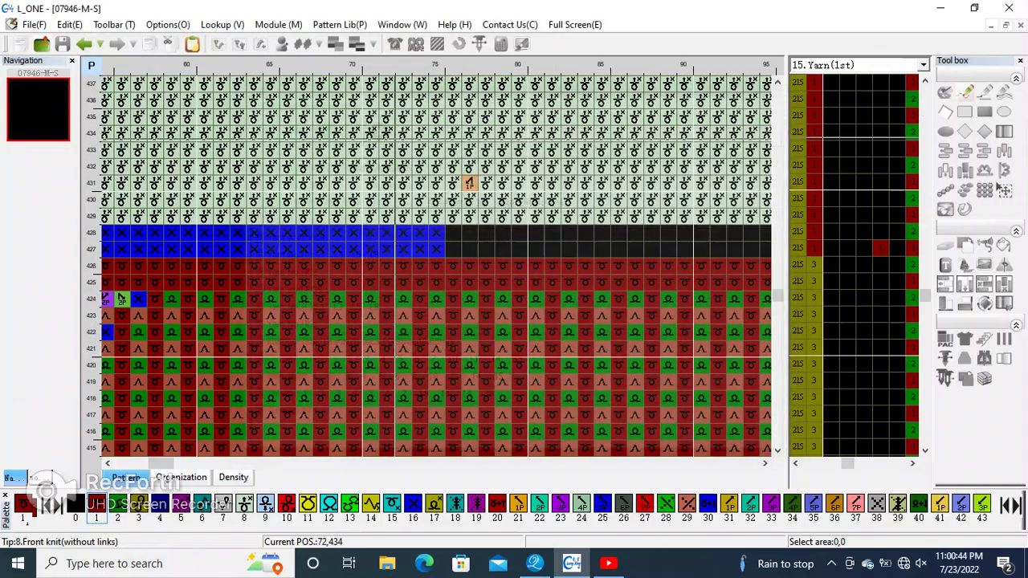
scroll(470, 182, "down", 5)
scroll(322, 264, "up", 3)
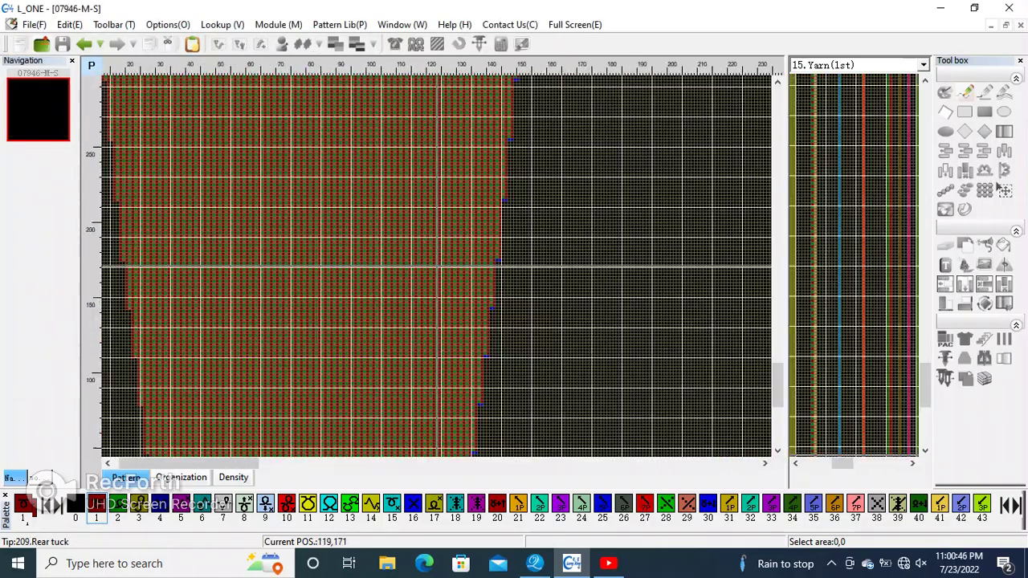
scroll(321, 265, "up", 2)
scroll(321, 265, "down", 1)
scroll(434, 264, "up", 2)
scroll(434, 265, "down", 1)
scroll(610, 177, "up", 2)
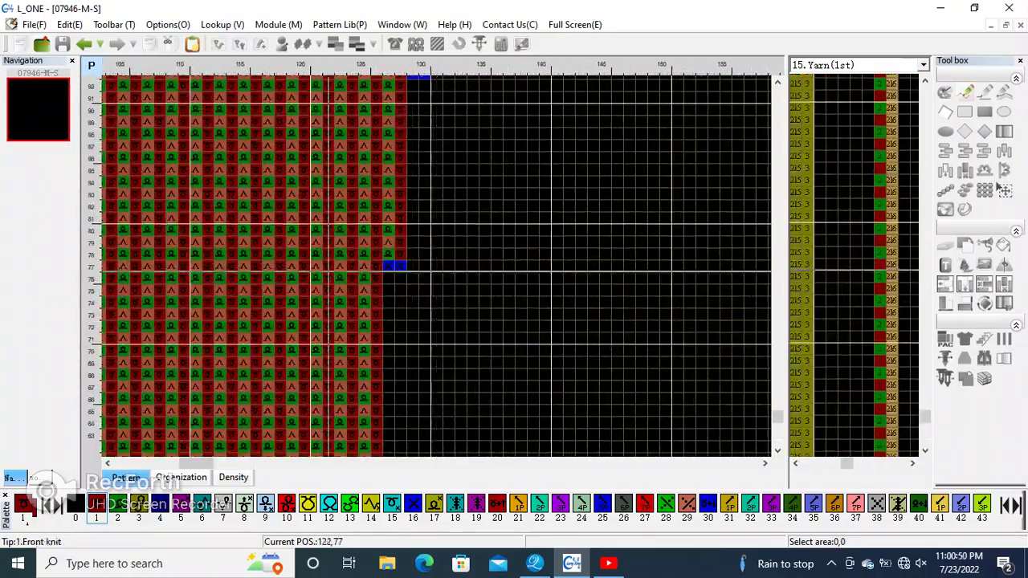
scroll(610, 176, "up", 2)
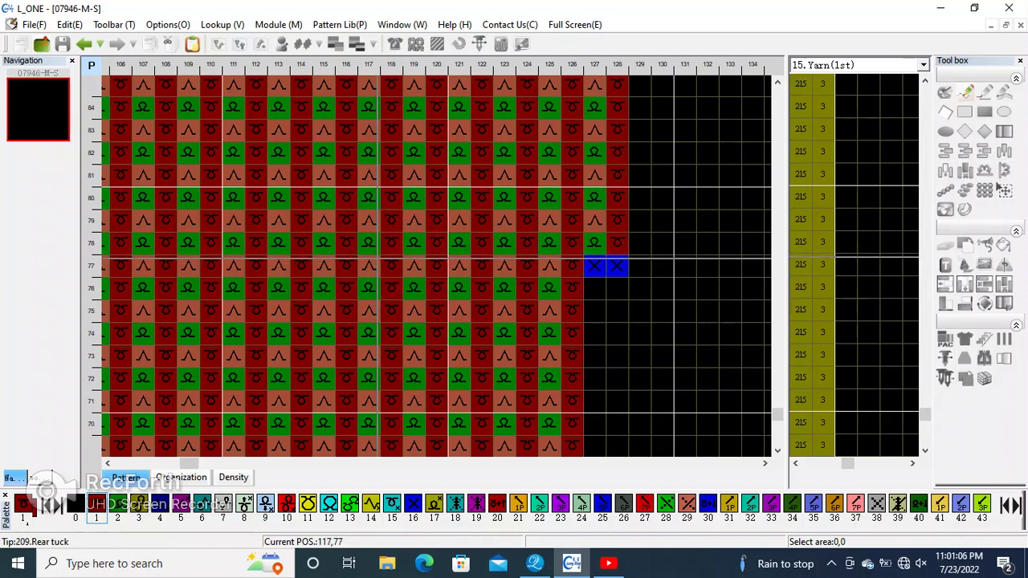
scroll(595, 265, "down", 2)
scroll(595, 266, "down", 2)
scroll(401, 250, "up", 1)
scroll(402, 250, "up", 1)
scroll(402, 250, "up", 1)
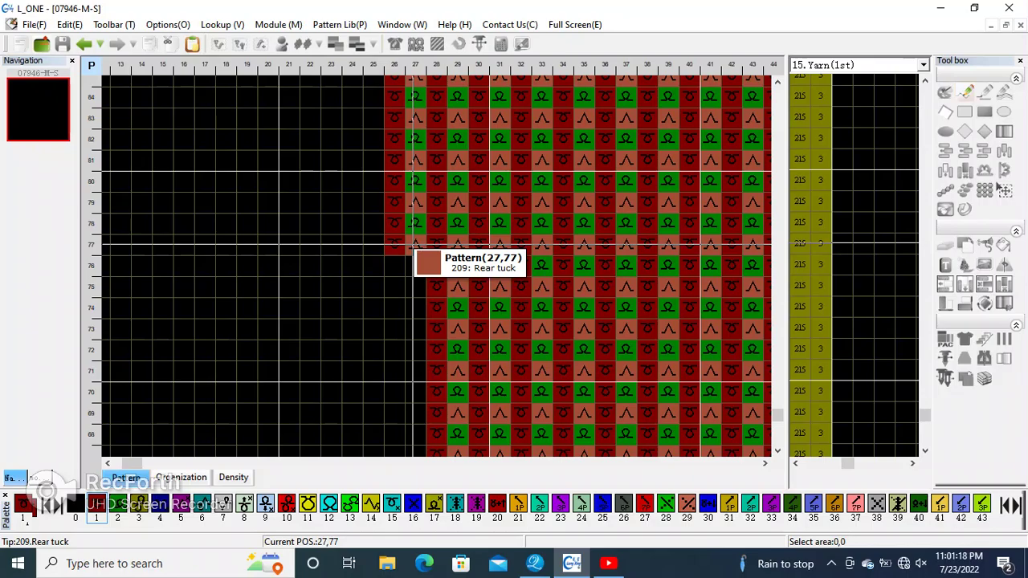
scroll(413, 245, "down", 2)
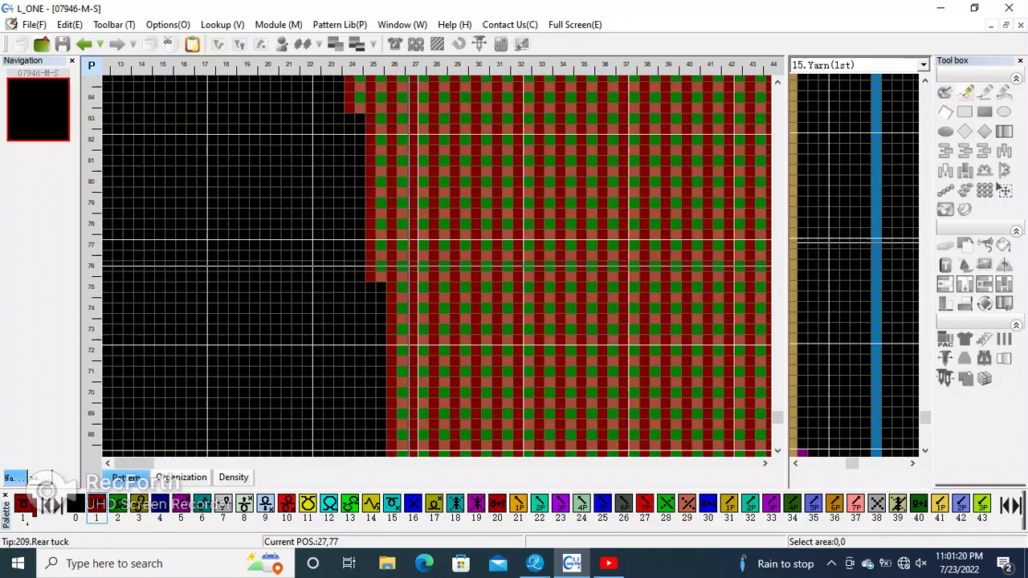
scroll(414, 245, "down", 2)
scroll(413, 245, "down", 2)
scroll(189, 449, "up", 3)
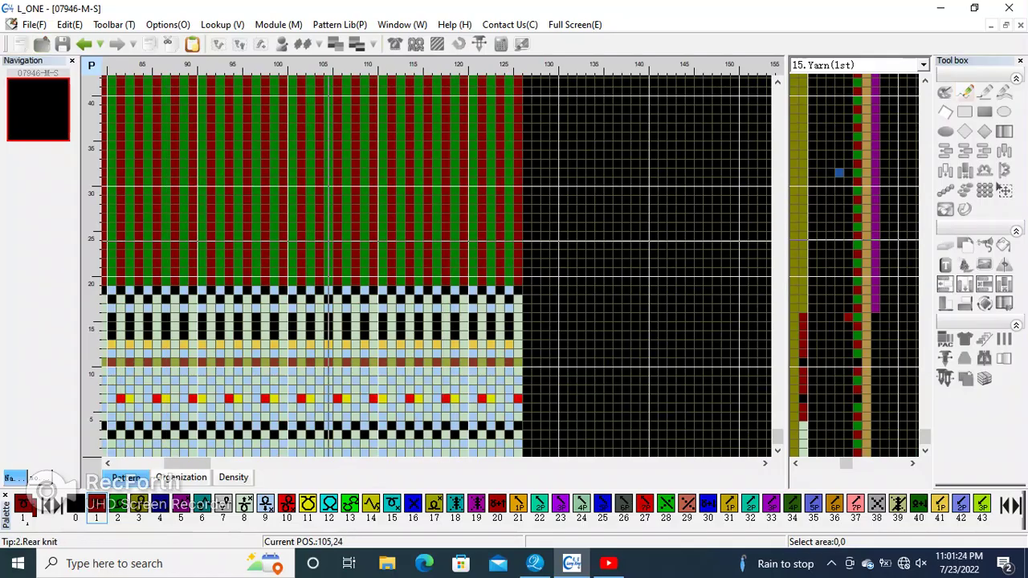
scroll(313, 217, "down", 2)
scroll(418, 212, "up", 2)
scroll(419, 213, "up", 1)
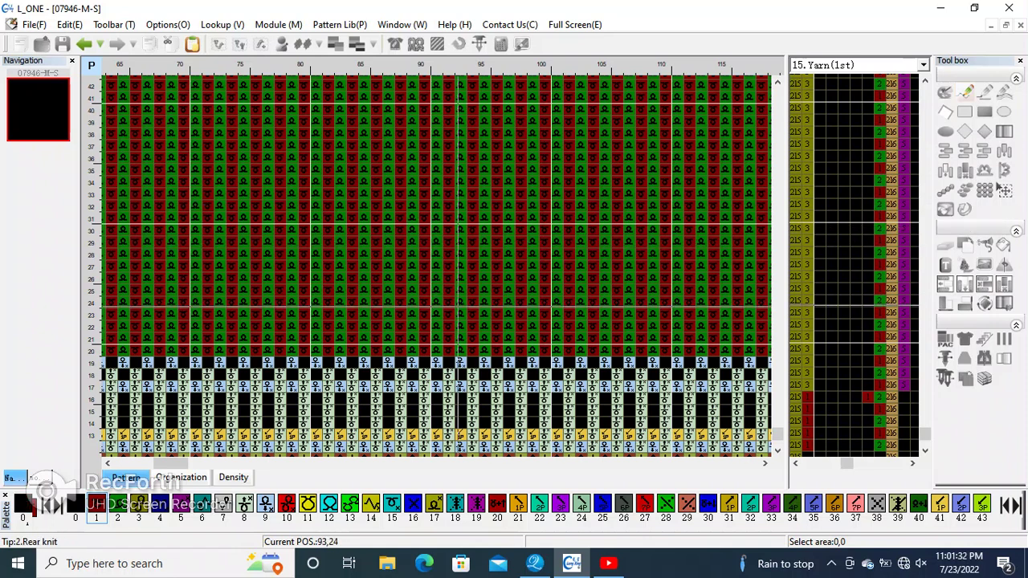
scroll(435, 318, "down", 1)
scroll(435, 318, "up", 1)
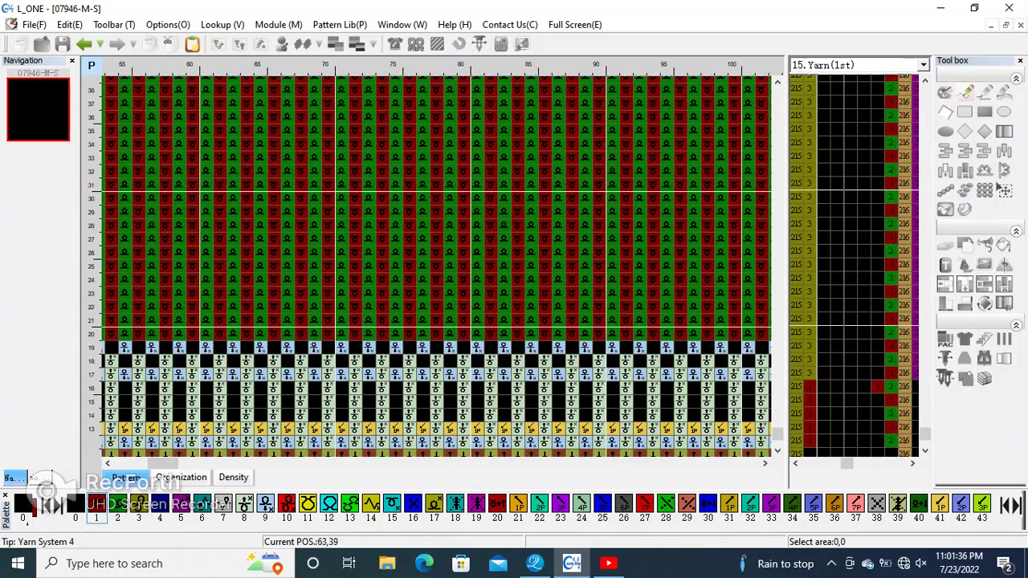
- Switch the function column to 27. Scissors, then 28. Gripper close, and zoom to rows 54–70
left_click(923, 64)
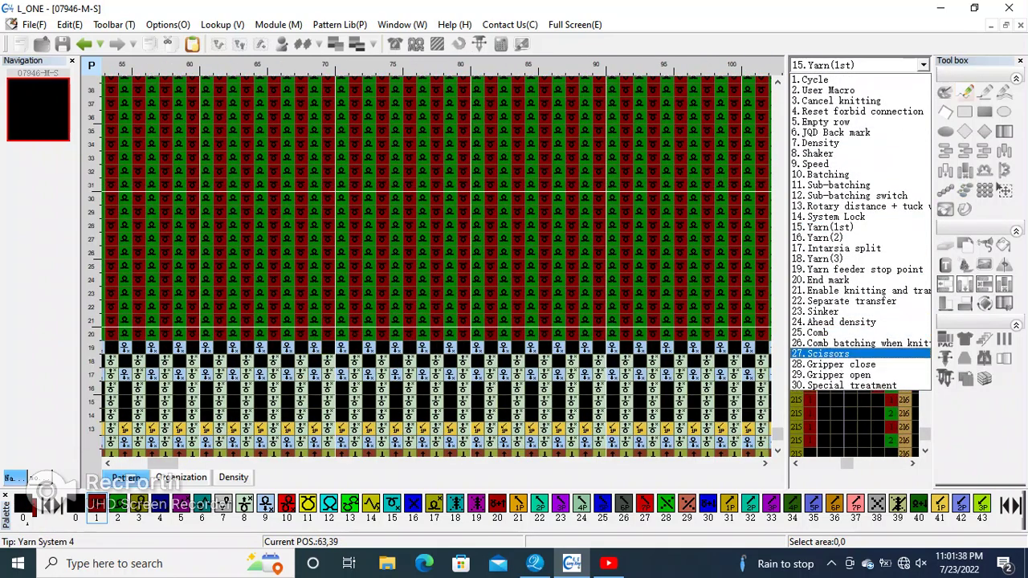
left_click(827, 353)
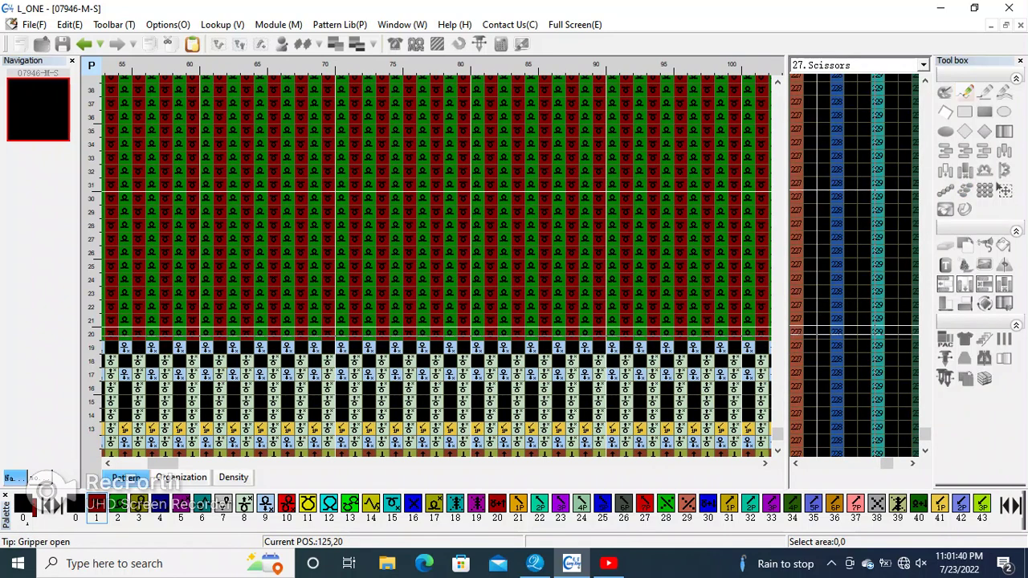
key("Down")
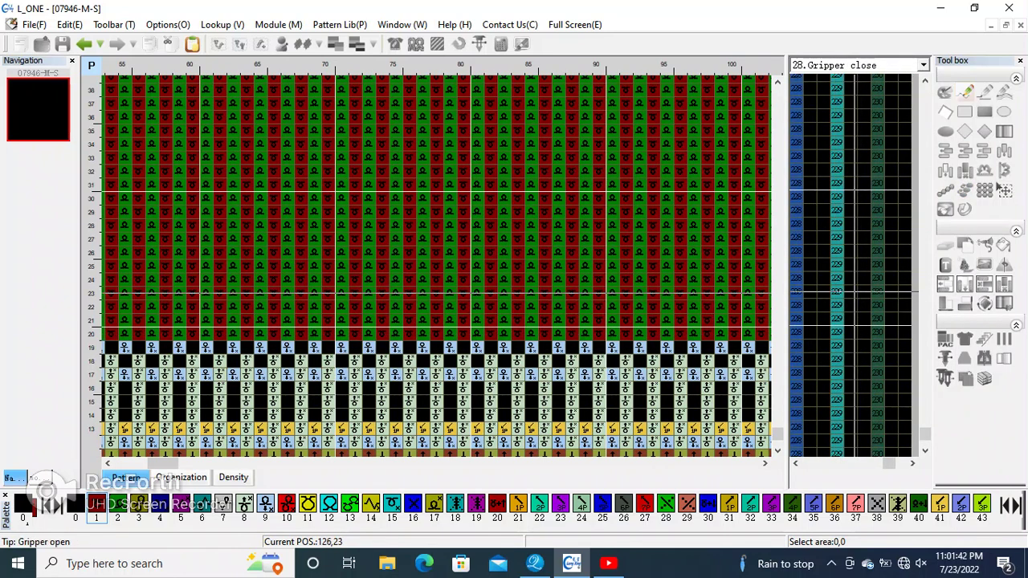
key("Up")
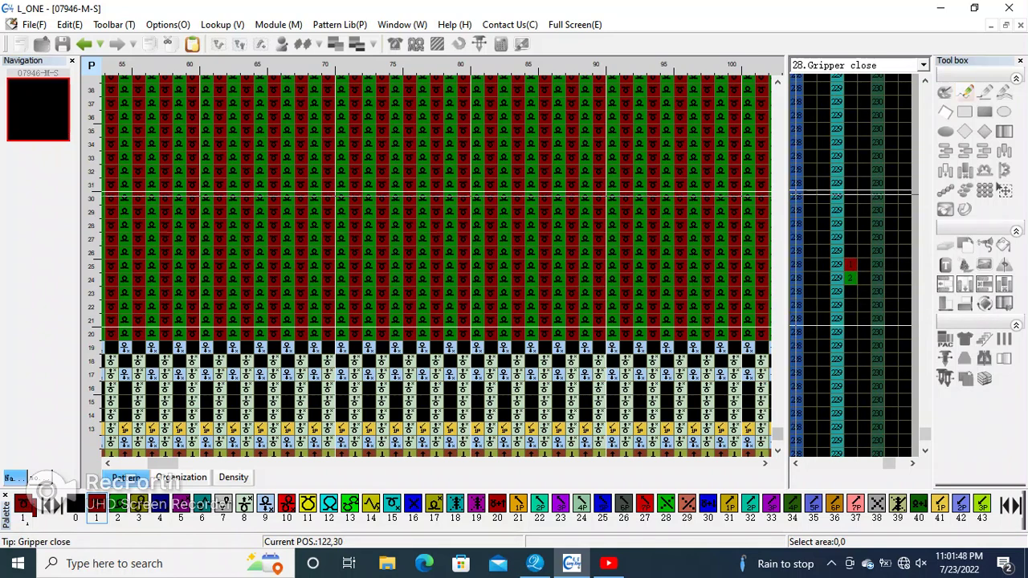
key("minus")
key("plus")
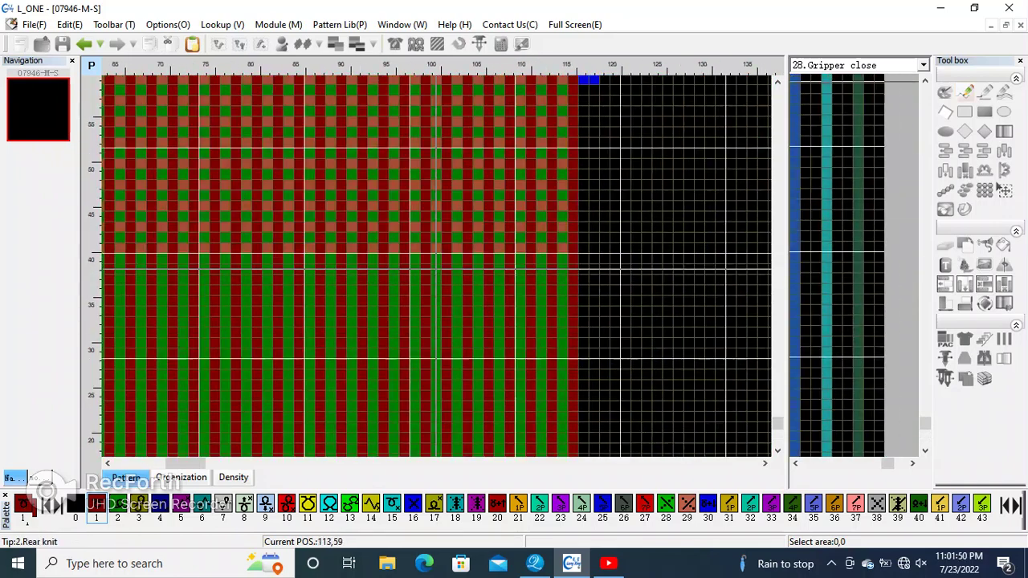
key("plus")
key("plus")
key("plus")
key("plus")
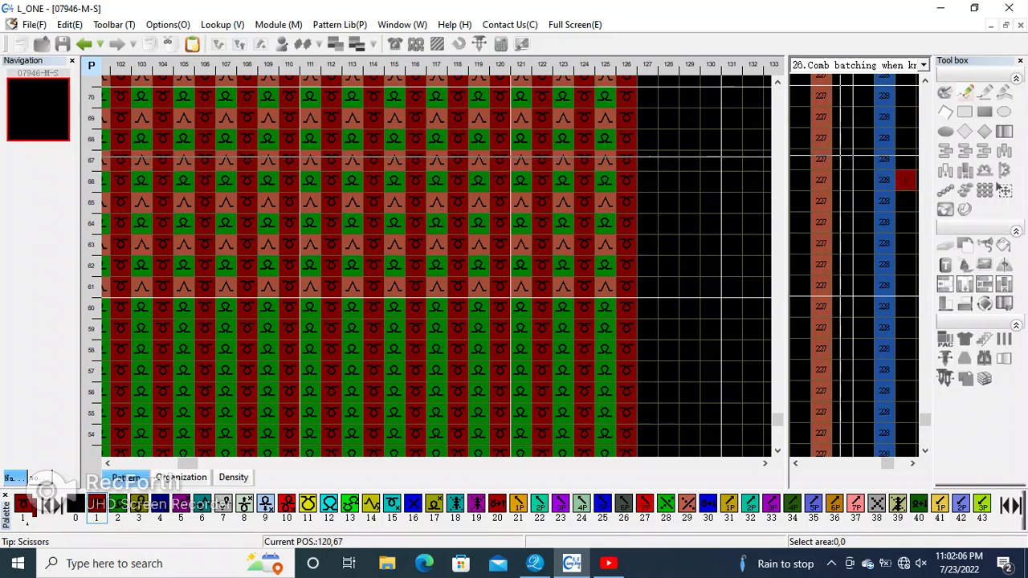
- Put value 2 in the 27. Scissors column at row 438, then compile the front program
scroll(300, 138, "down", 1)
scroll(301, 138, "down", 1)
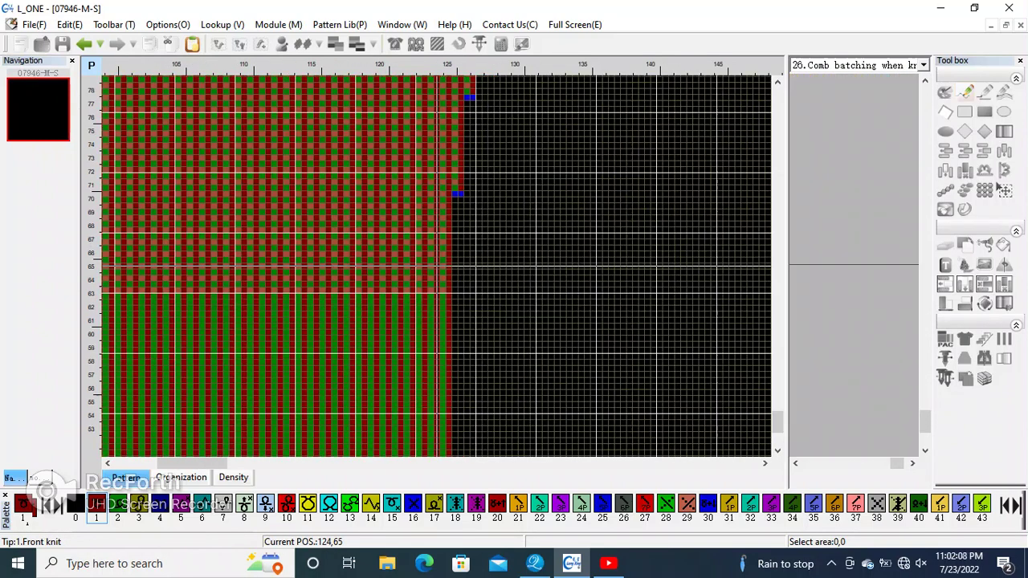
scroll(195, 401, "down", 2)
scroll(161, 160, "up", 2)
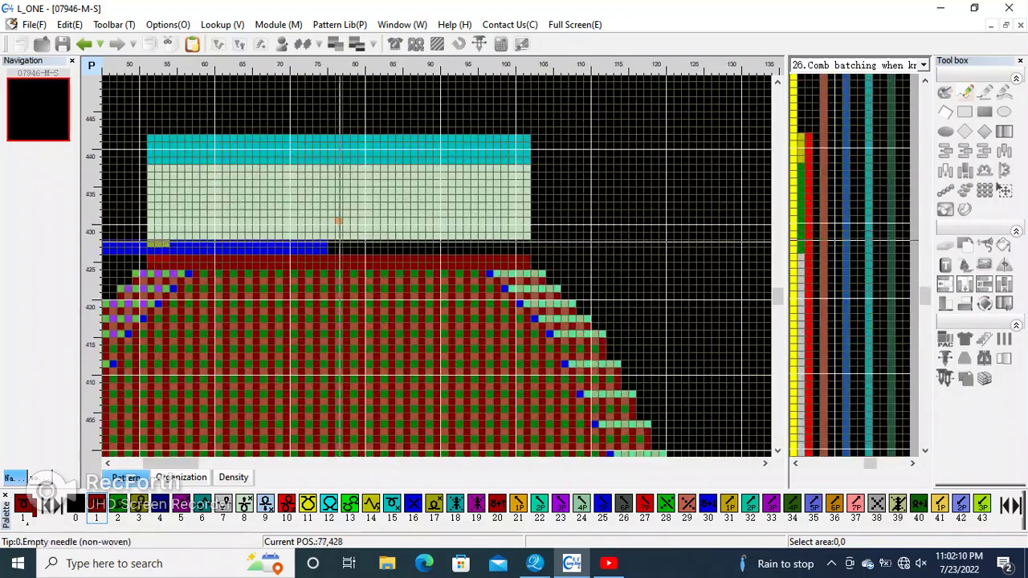
scroll(436, 217, "up", 1)
scroll(1000, 186, "up", 1)
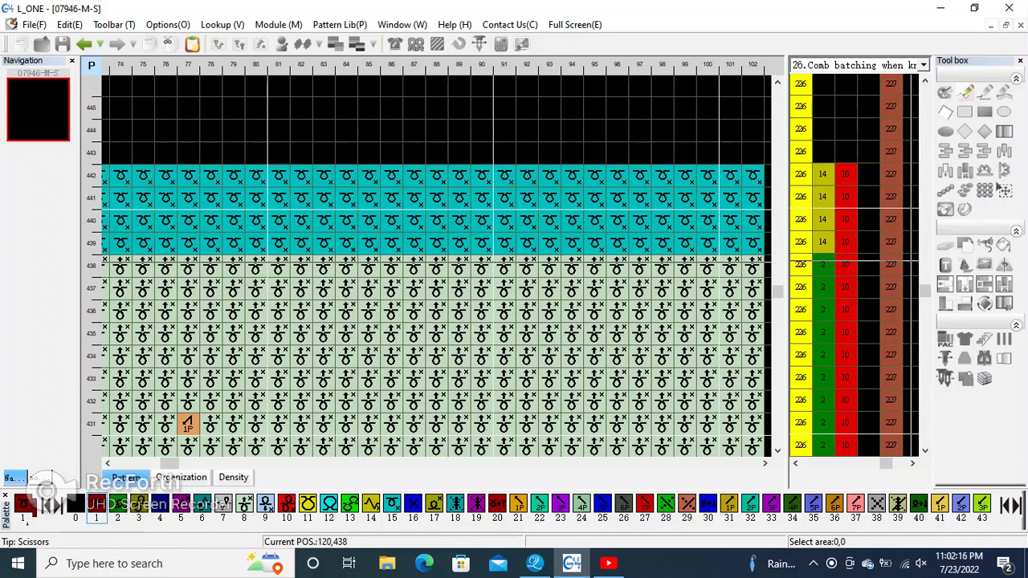
key("2")
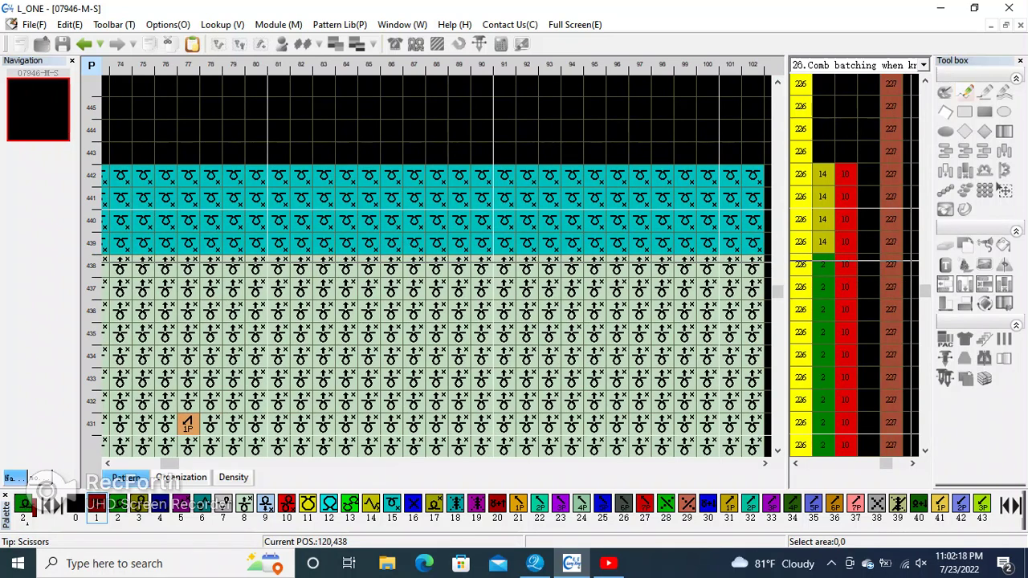
scroll(854, 271, "right", 2)
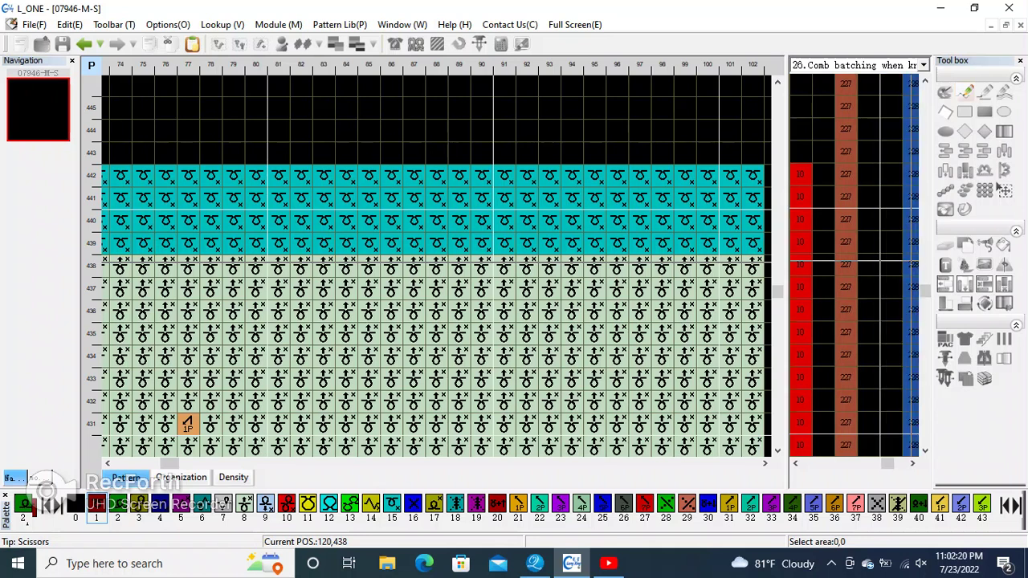
scroll(854, 270, "right", 2)
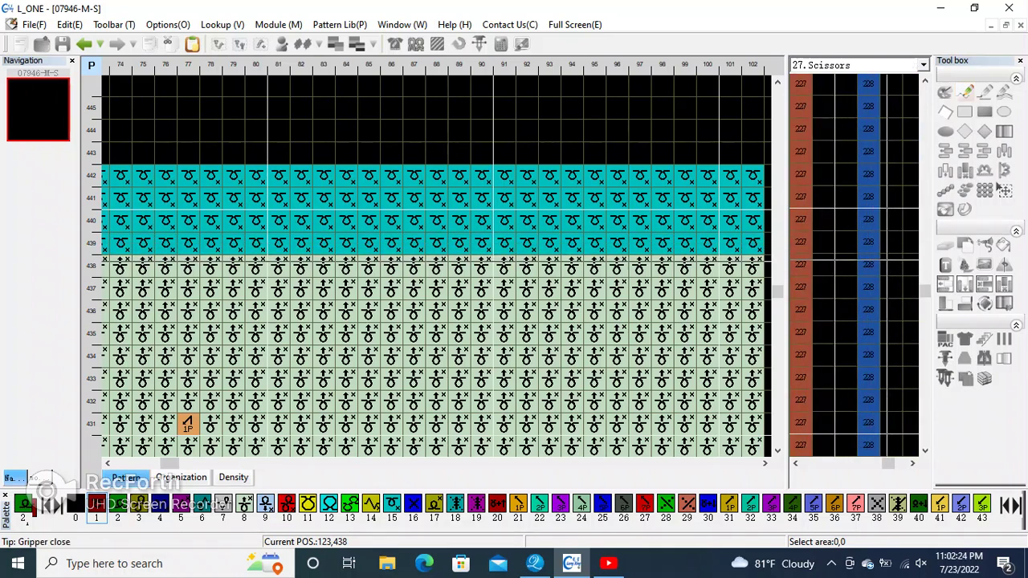
left_click(891, 266)
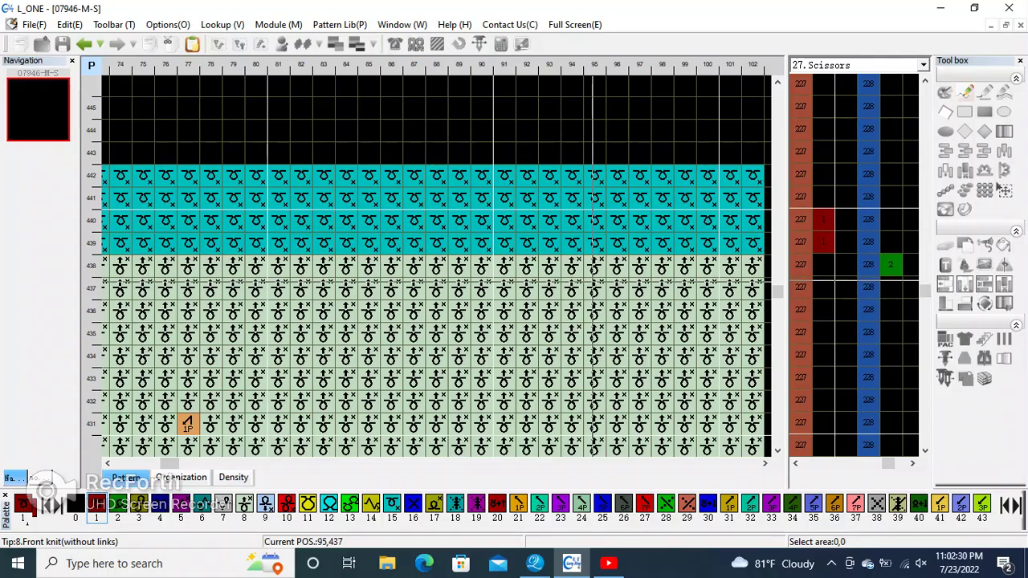
left_click(1000, 187)
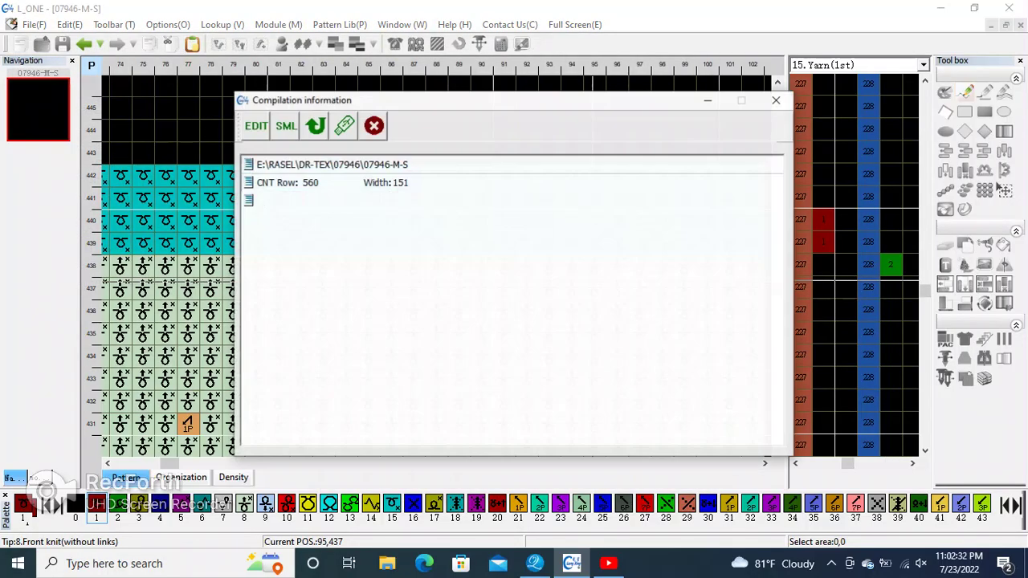
- Close the compilation report and zoom out to view the whole garment shape
key("Escape")
key("minus")
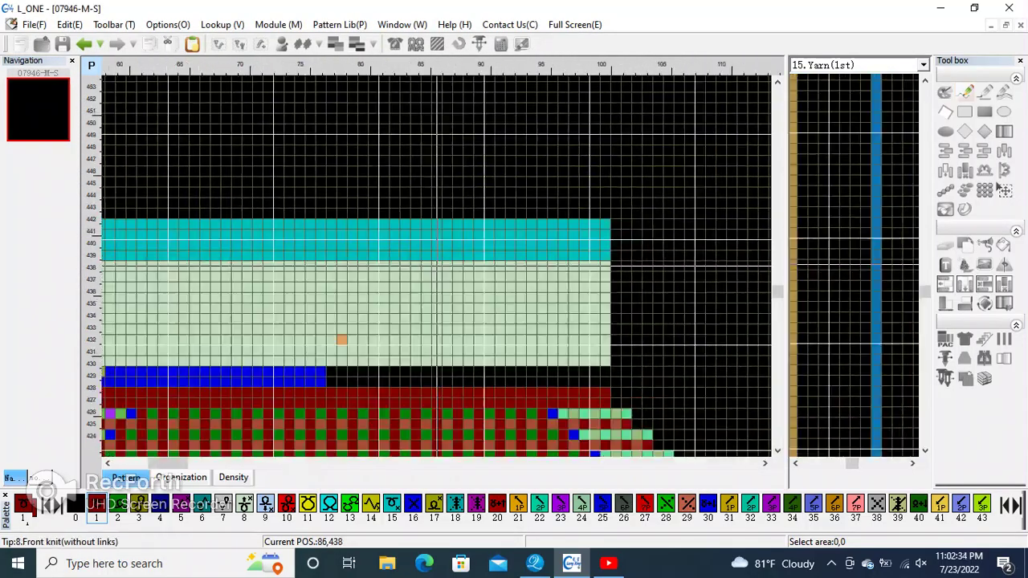
key("minus")
key("plus")
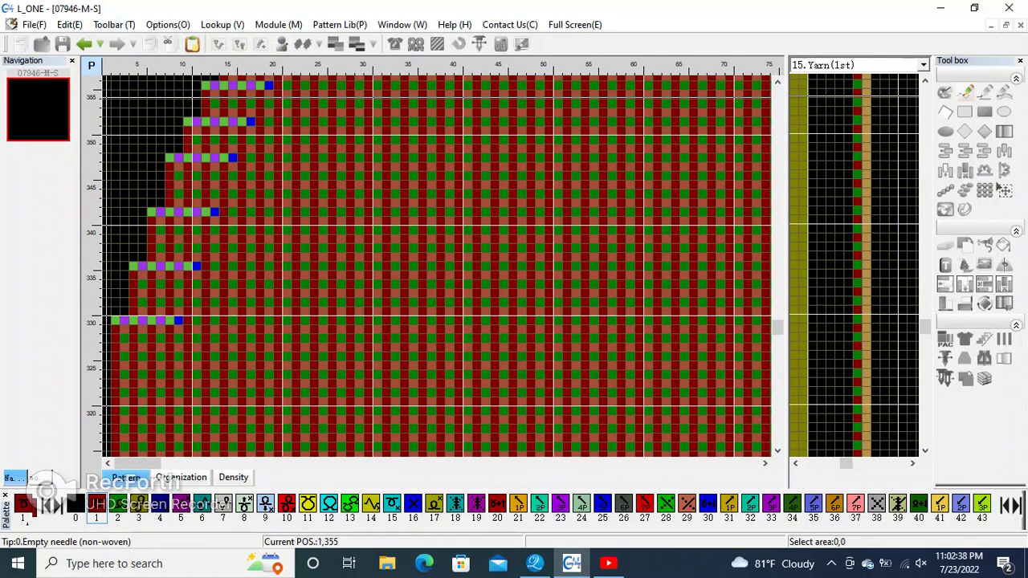
- Open the back-piece file 07946-M-B
key("ctrl+o")
key("Up")
key("Up")
key("Return")
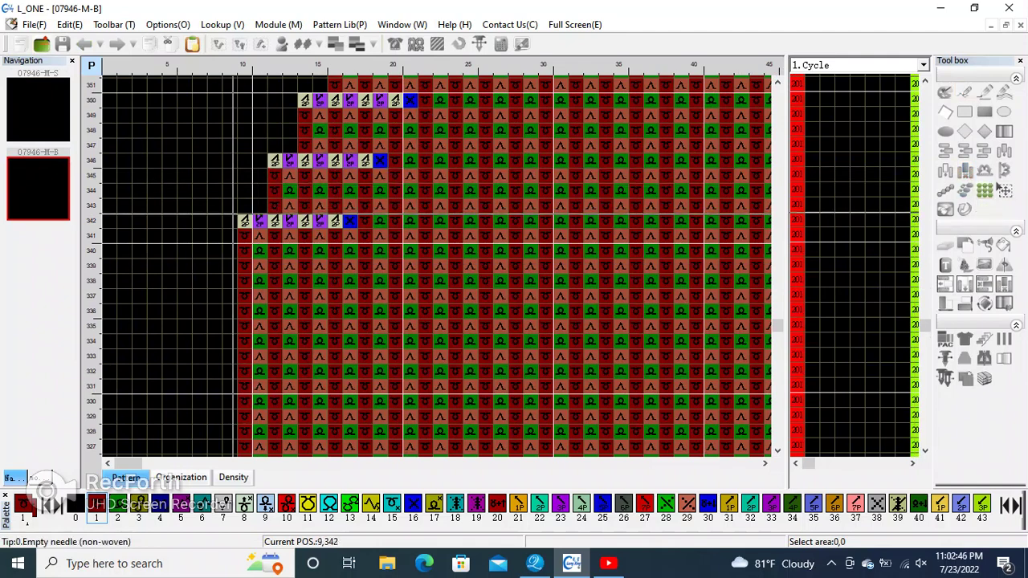
- Copy the eight-stitch row-342 decrease block from 07946-M-B onto row 330 of 07946-M-S
left_click_drag(244, 220, 345, 220)
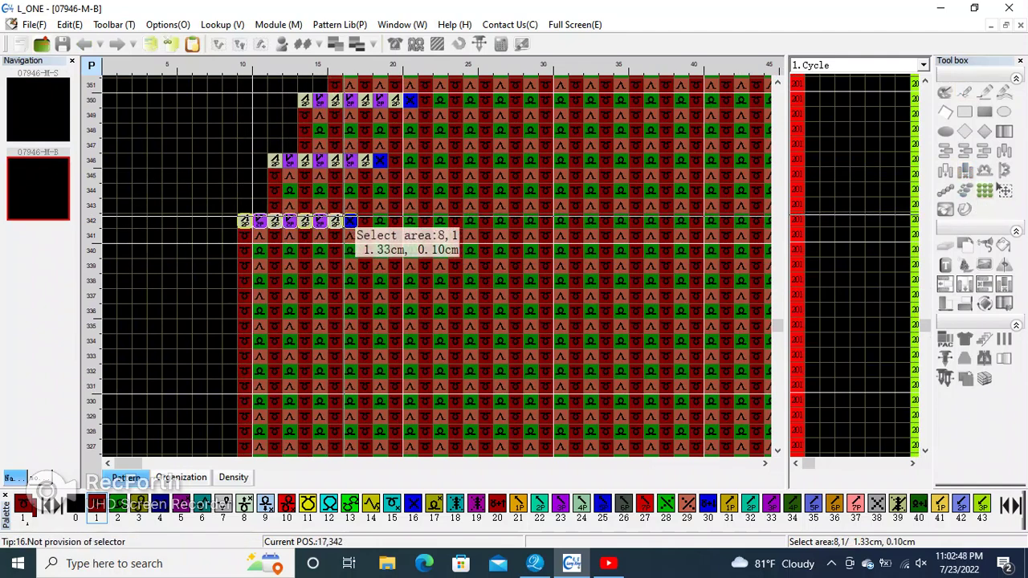
right_click(333, 216)
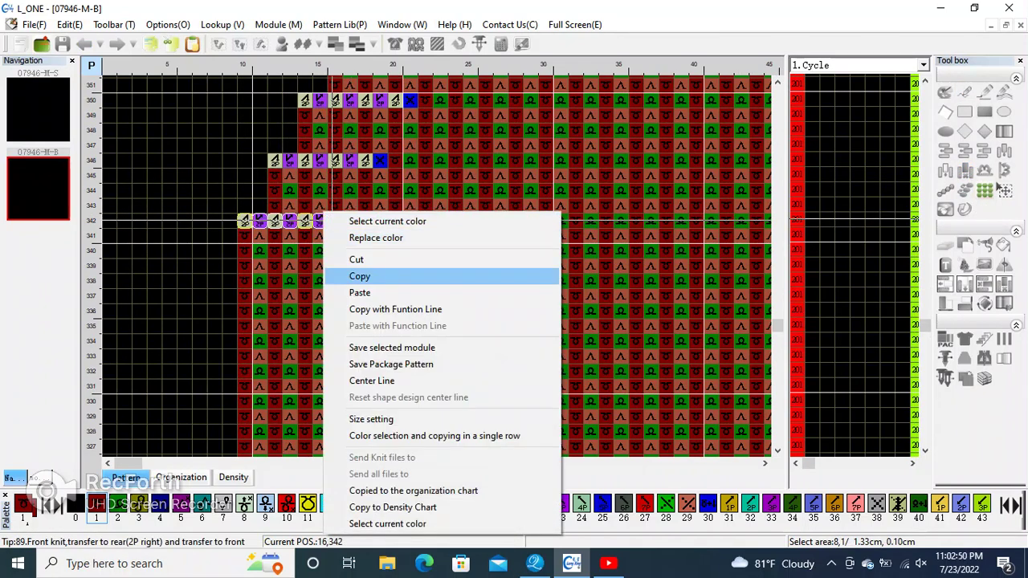
left_click(354, 275)
left_click(38, 104)
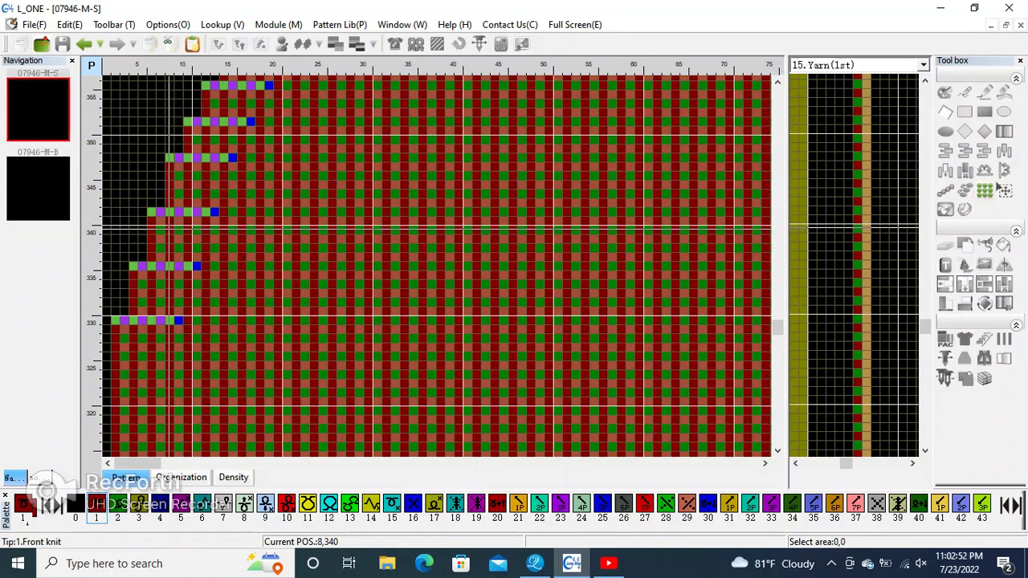
scroll(147, 273, "down", 3)
scroll(147, 273, "up", 2, "ctrl")
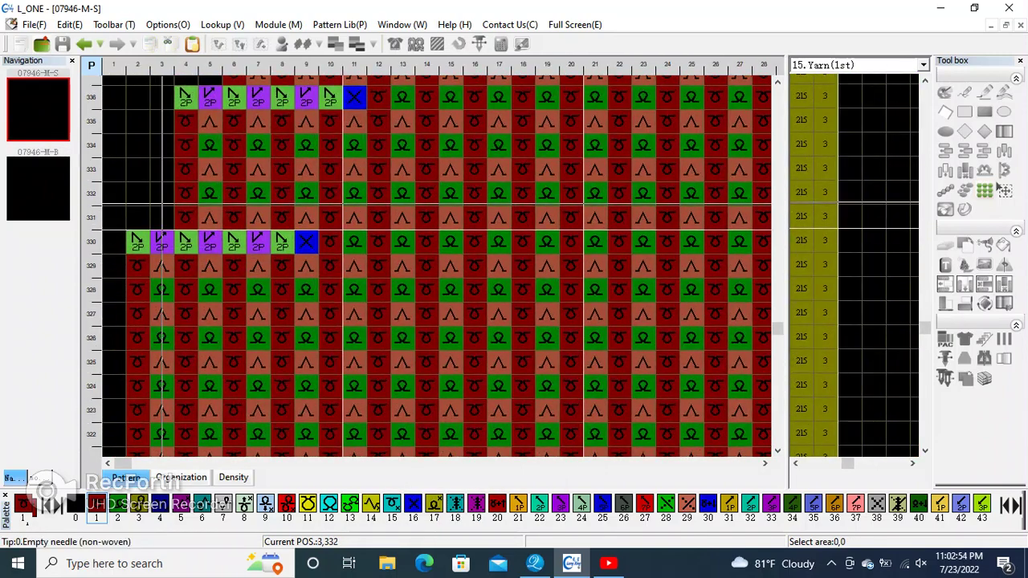
right_click(153, 196)
left_click(201, 276)
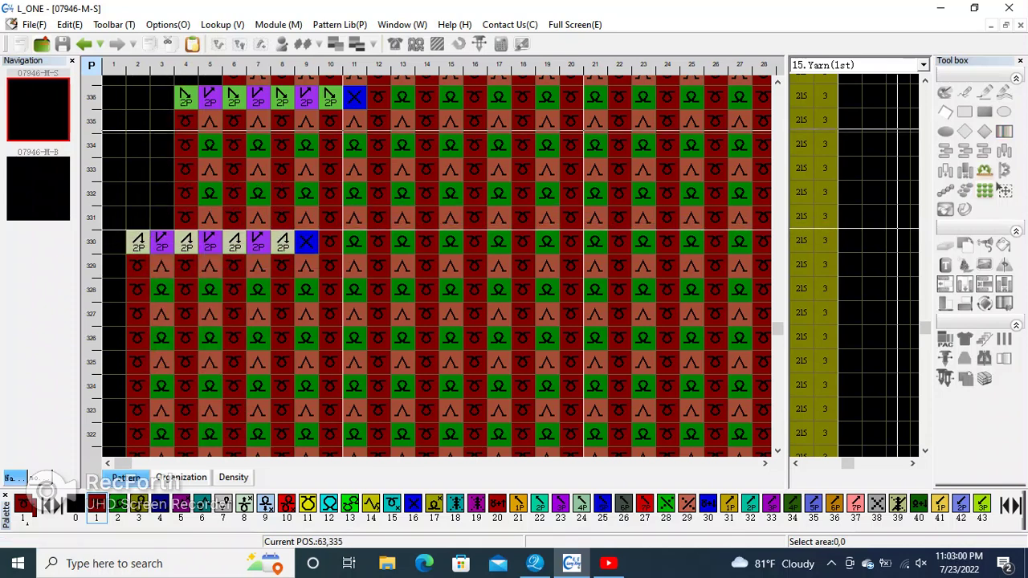
- Repeat the row-330 decrease stitches onto row 336
left_click_drag(137, 241, 325, 245)
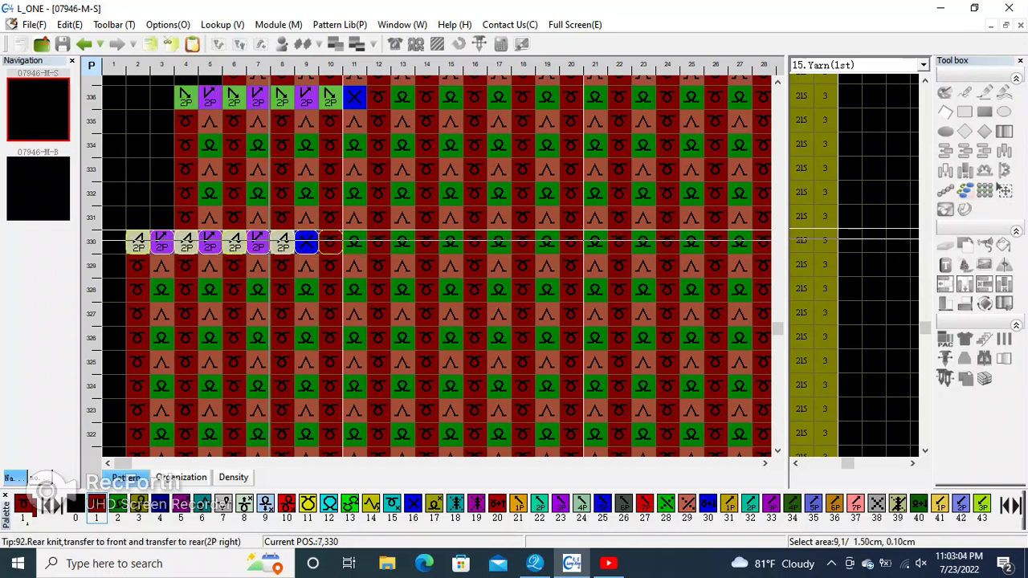
left_click(318, 97)
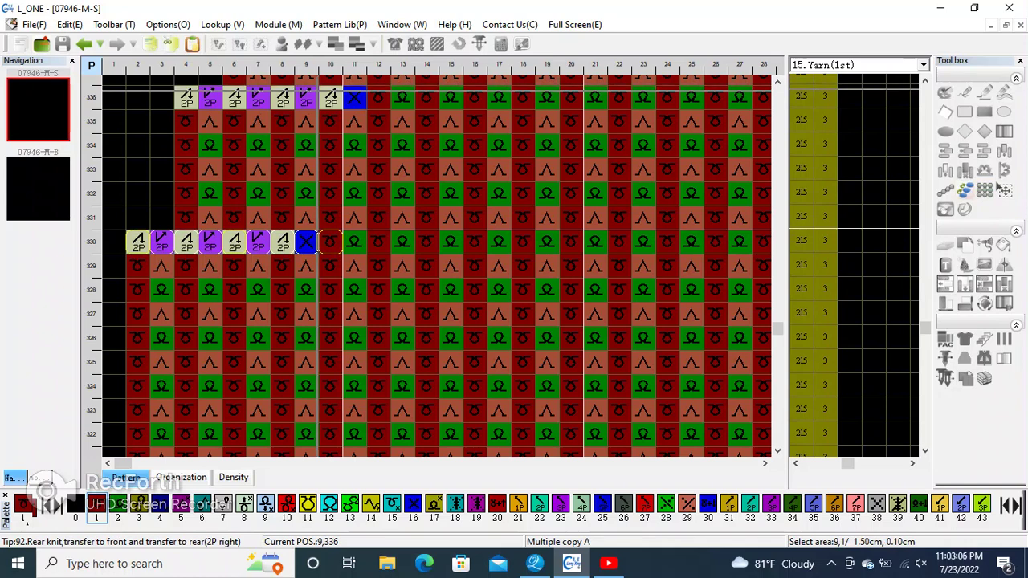
scroll(434, 265, "down", 2, "ctrl")
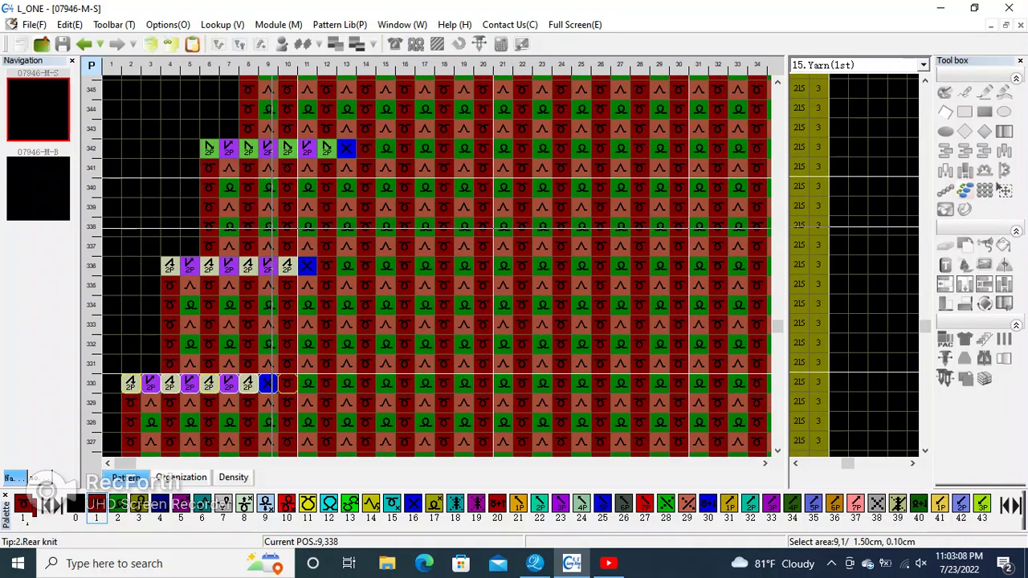
scroll(433, 265, "down", 3, "ctrl")
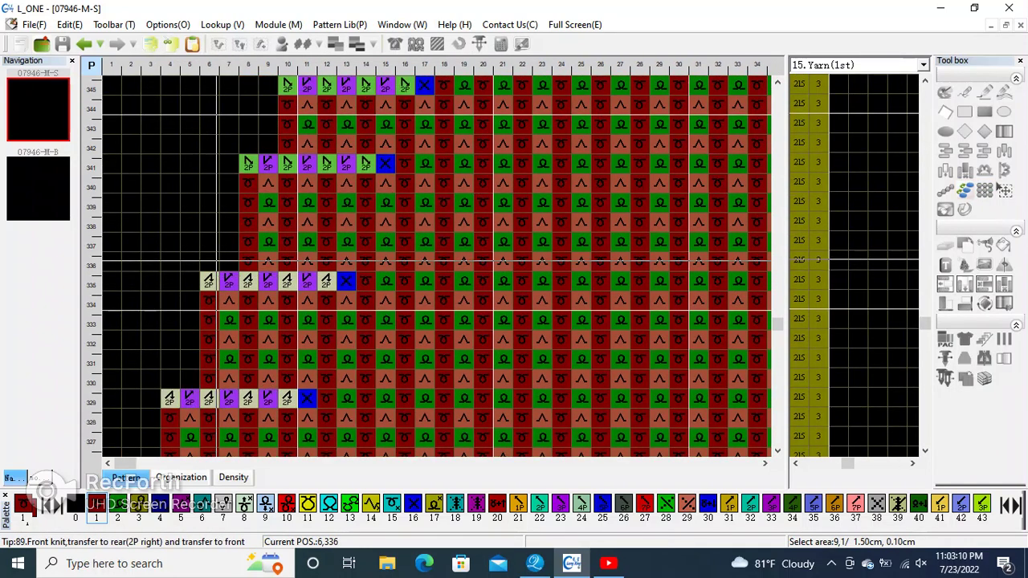
scroll(434, 265, "down", 2, "ctrl")
scroll(434, 265, "down", 1, "ctrl")
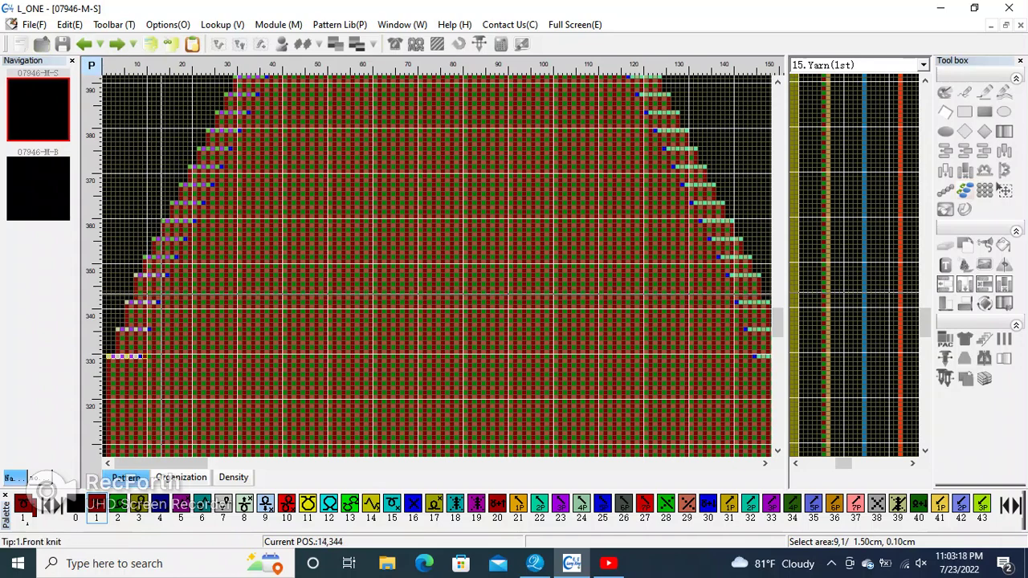
scroll(325, 265, "up", 1, "ctrl")
scroll(325, 265, "up", 1, "ctrl")
scroll(325, 265, "up", 1, "ctrl")
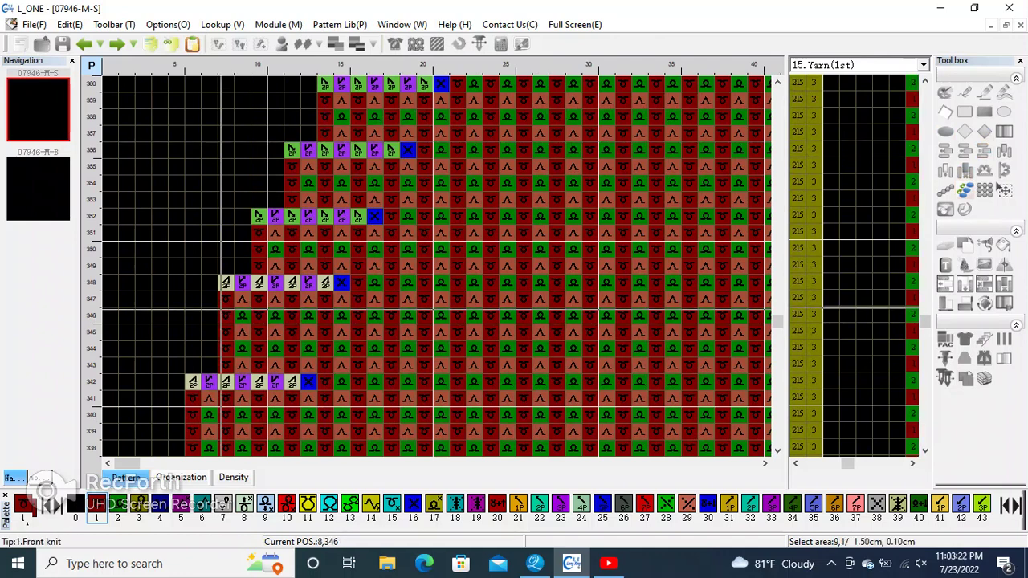
- Stamp the row-348 decreases onto row 353, then undo the misplaced copy
left_click_drag(192, 282, 358, 282)
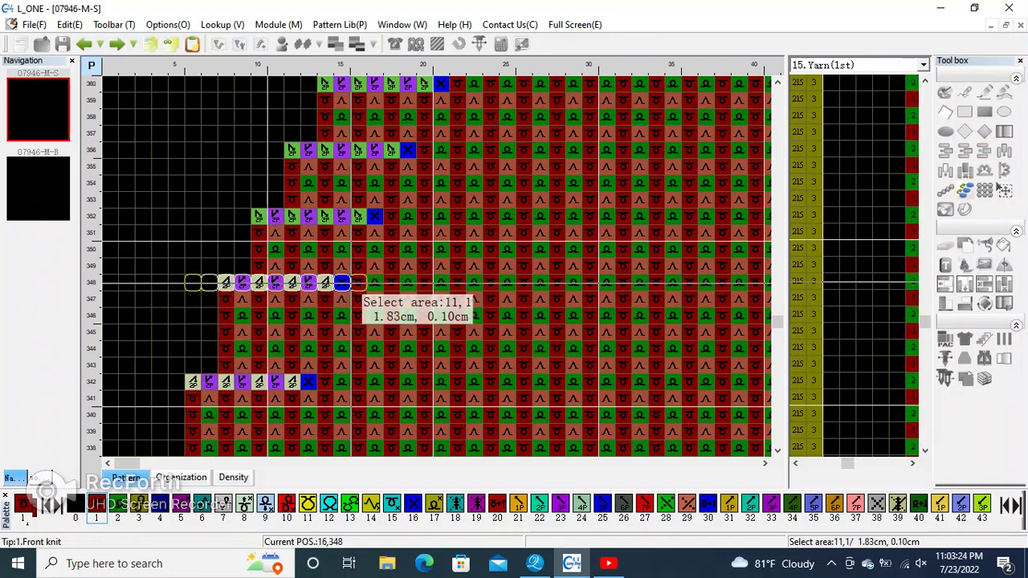
key("ctrl+c")
left_click(341, 200)
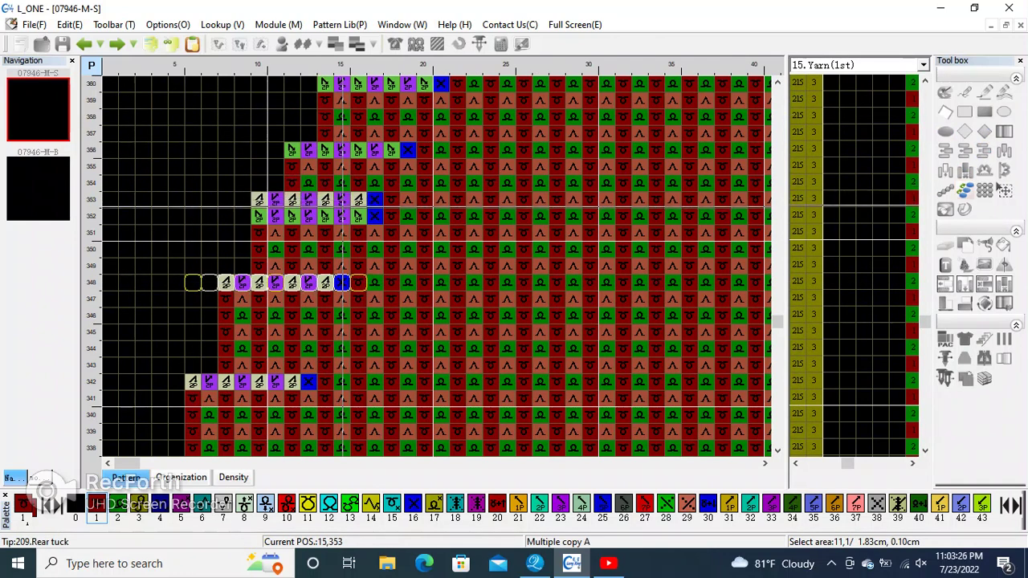
key("ctrl+z")
scroll(307, 232, "down", 2)
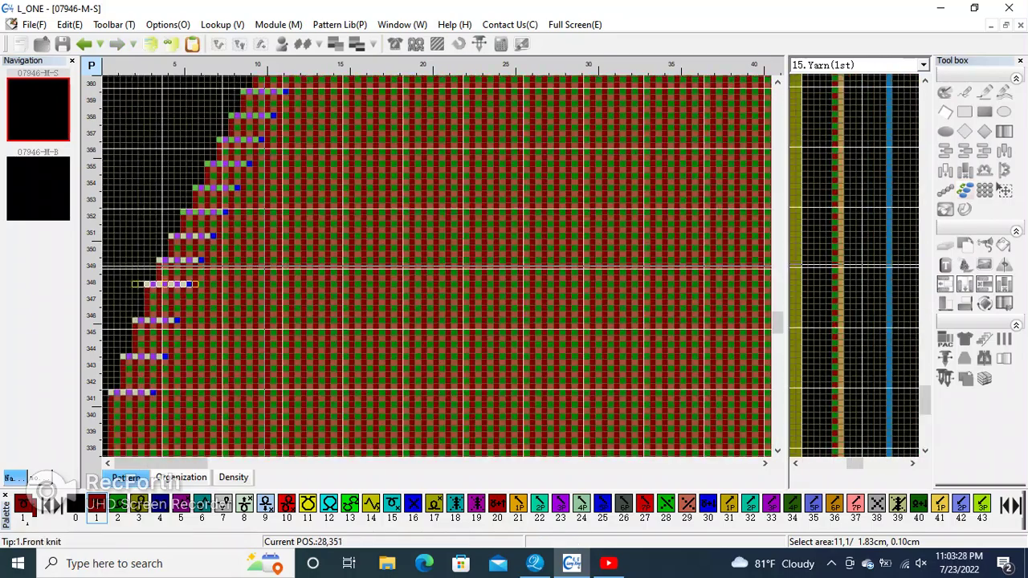
scroll(173, 227, "down", 2)
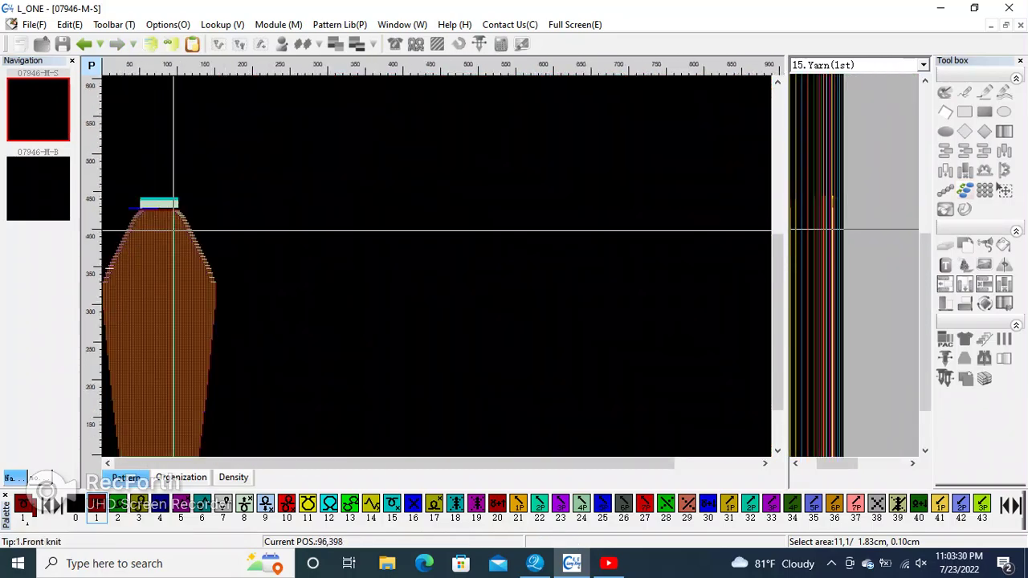
scroll(116, 241, "up", 3)
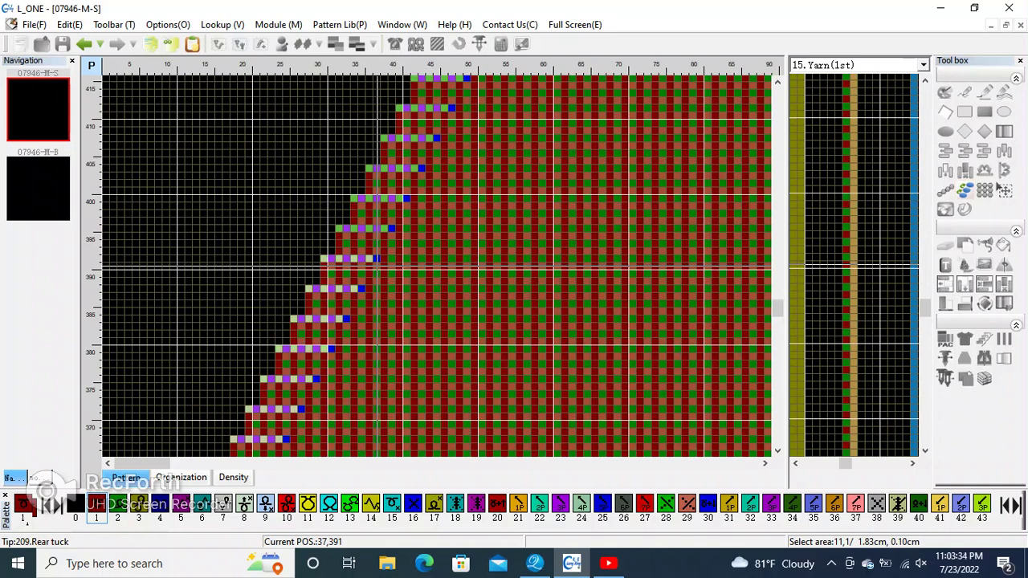
scroll(375, 267, "down", 3)
scroll(475, 255, "up", 5)
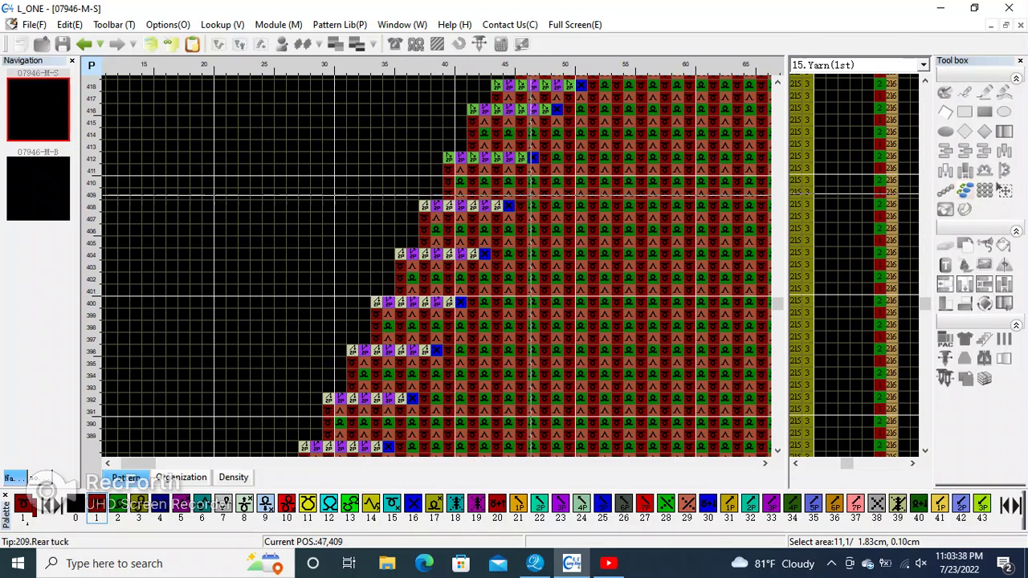
scroll(526, 192, "down", 1)
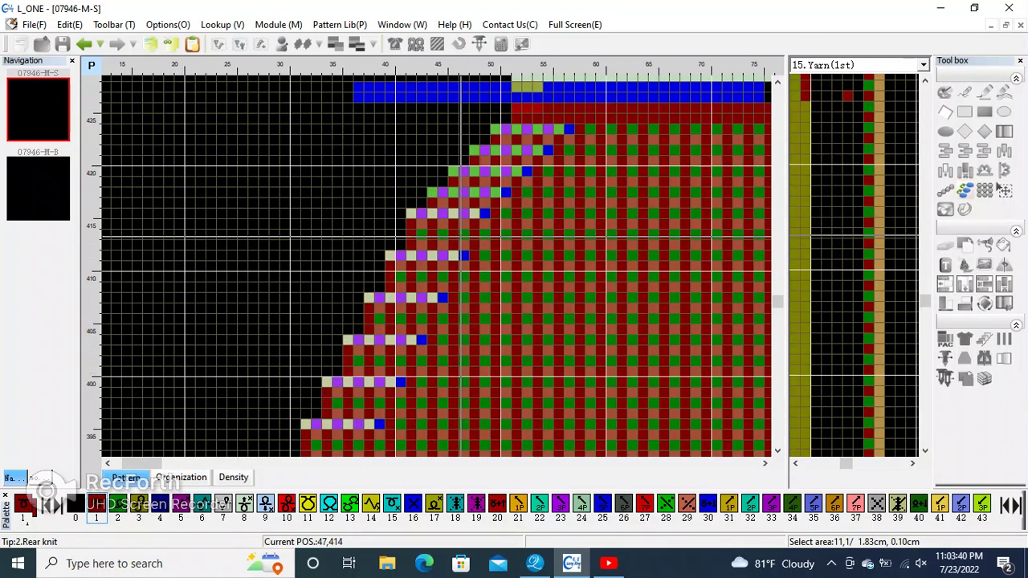
scroll(436, 268, "up", 1)
scroll(436, 268, "up", 1)
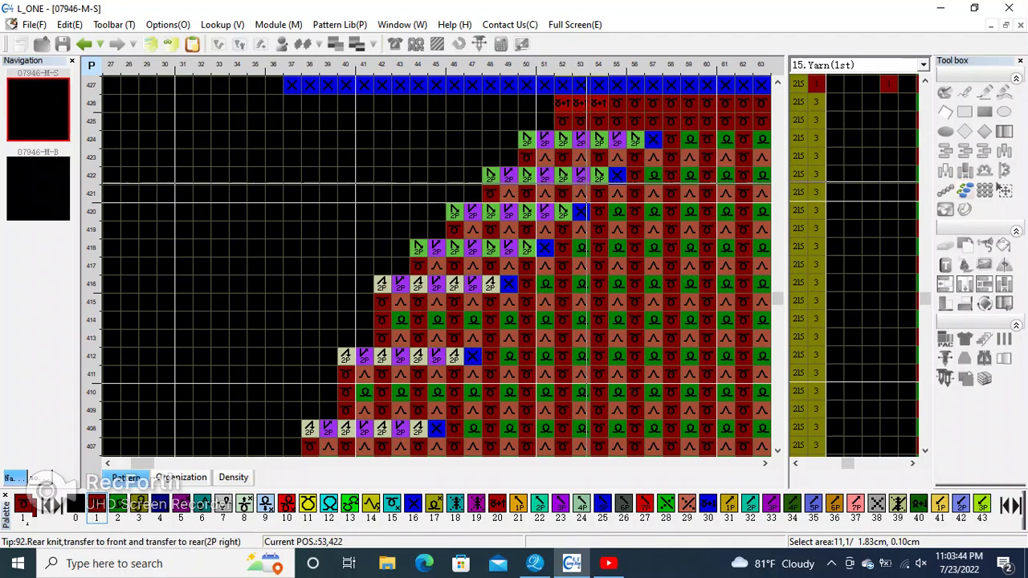
scroll(539, 203, "down", 1)
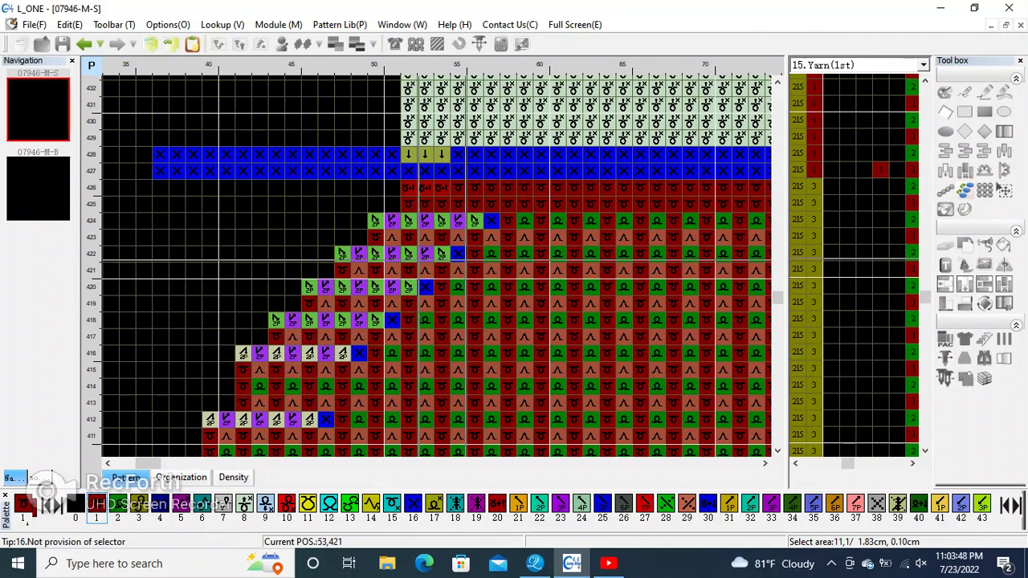
- Multiple-copy the row-416 2P transfer decreases onto row 418
left_click_drag(226, 353, 342, 353)
key("ctrl+c")
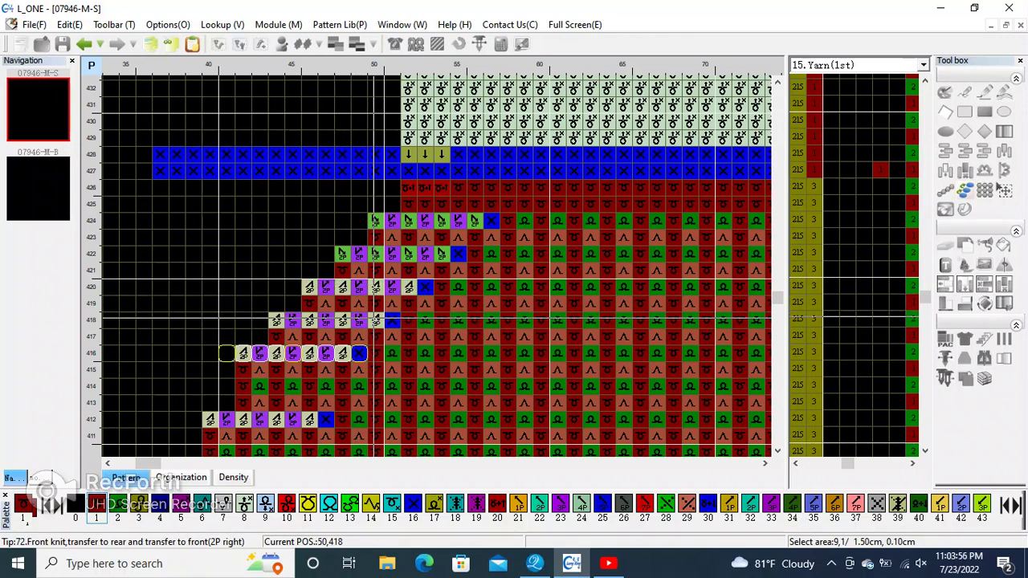
left_click(376, 319)
left_click(964, 190)
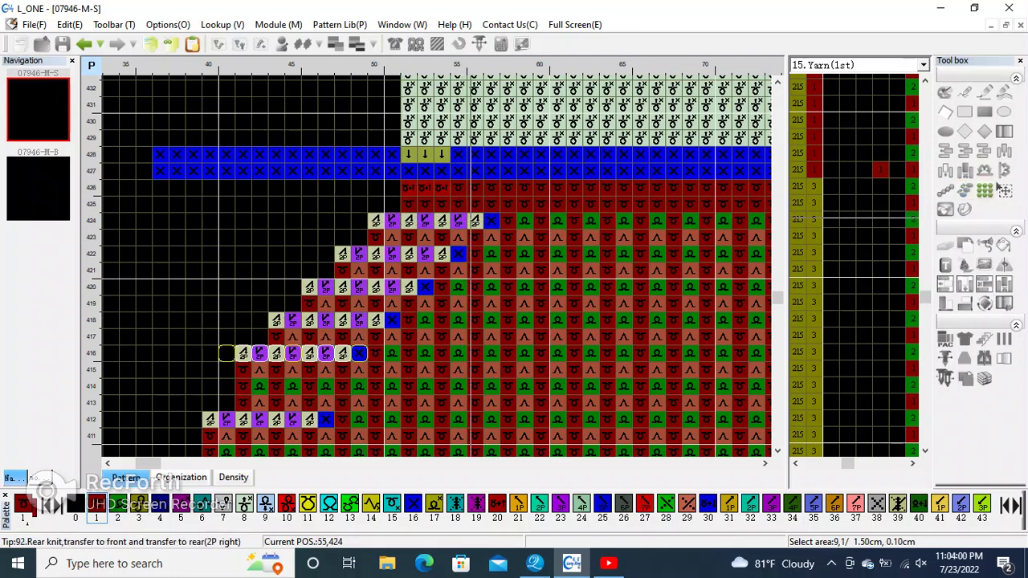
- Select the left shoulder decrease area, extending the selection down to row 330
left_click_drag(218, 218, 145, 287)
scroll(241, 337, "down", 3)
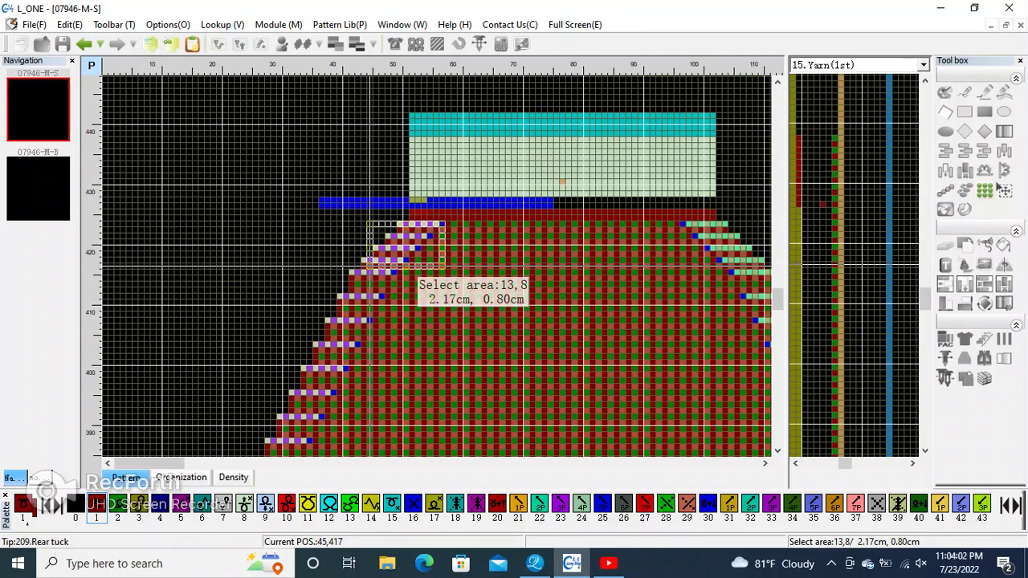
scroll(161, 305, "down", 3)
scroll(146, 287, "up", 3)
left_click_drag(145, 287, 135, 272)
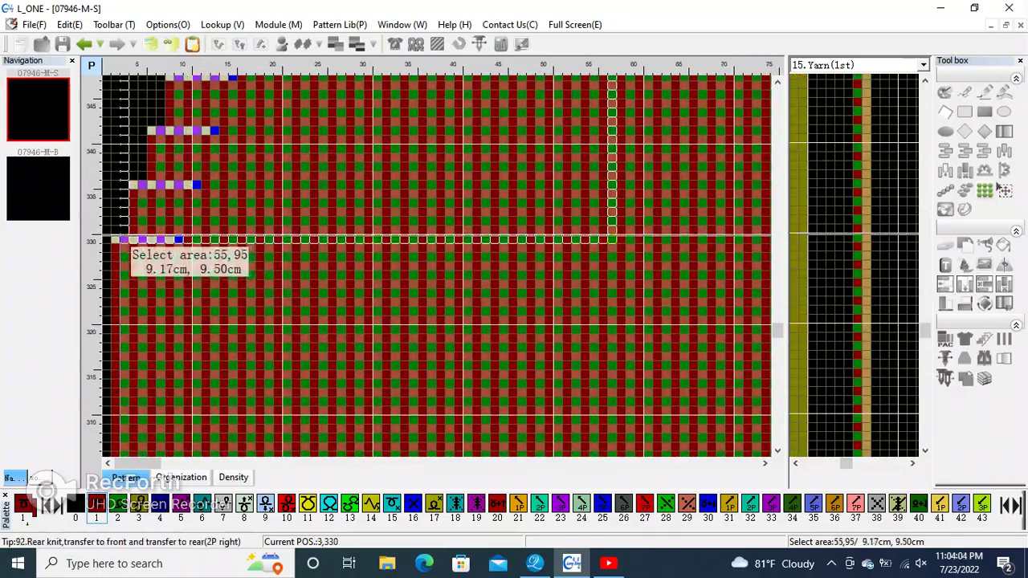
- Scroll through the shoulder rows and zoom in on the top of the garment
scroll(135, 272, "up", 3)
scroll(185, 266, "down", 3)
scroll(225, 240, "down", 3)
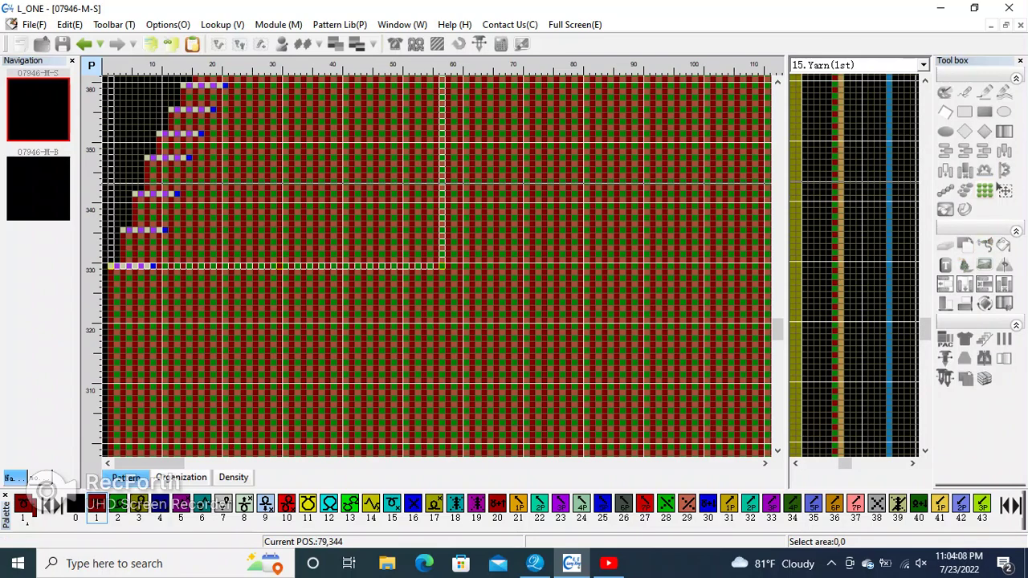
scroll(157, 266, "down", 3)
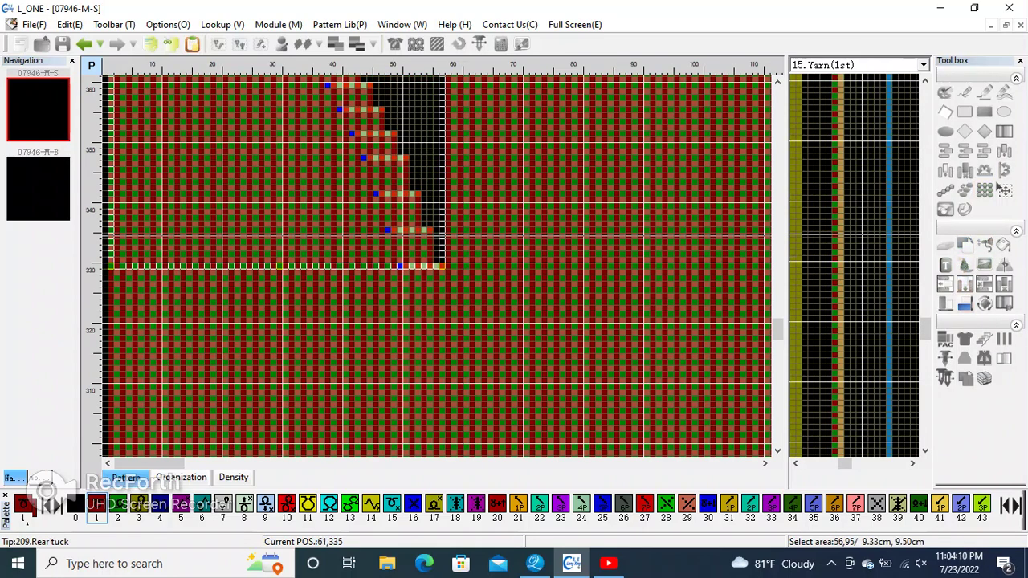
scroll(157, 266, "down", 3)
scroll(157, 265, "down", 3)
scroll(157, 266, "up", 2)
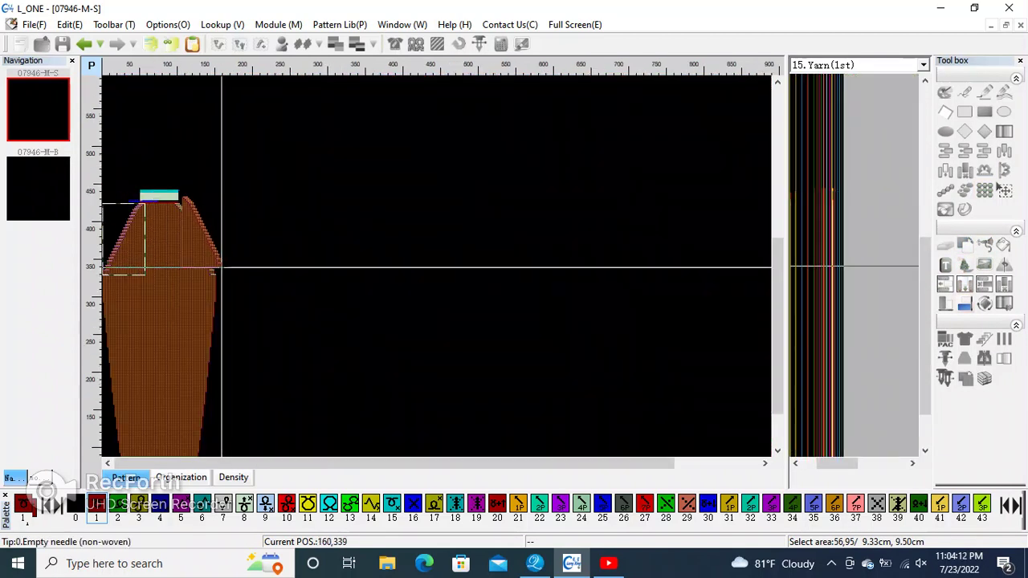
scroll(220, 264, "up", 2)
scroll(362, 257, "up", 2)
scroll(463, 248, "up", 2)
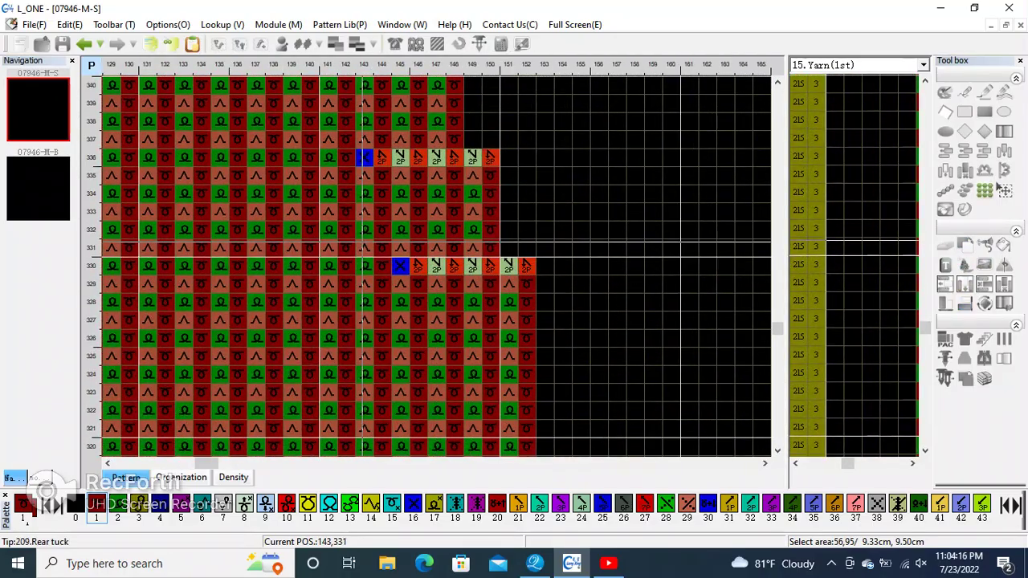
scroll(470, 259, "down", 2)
scroll(381, 98, "down", 3)
left_click_drag(307, 137, 431, 183)
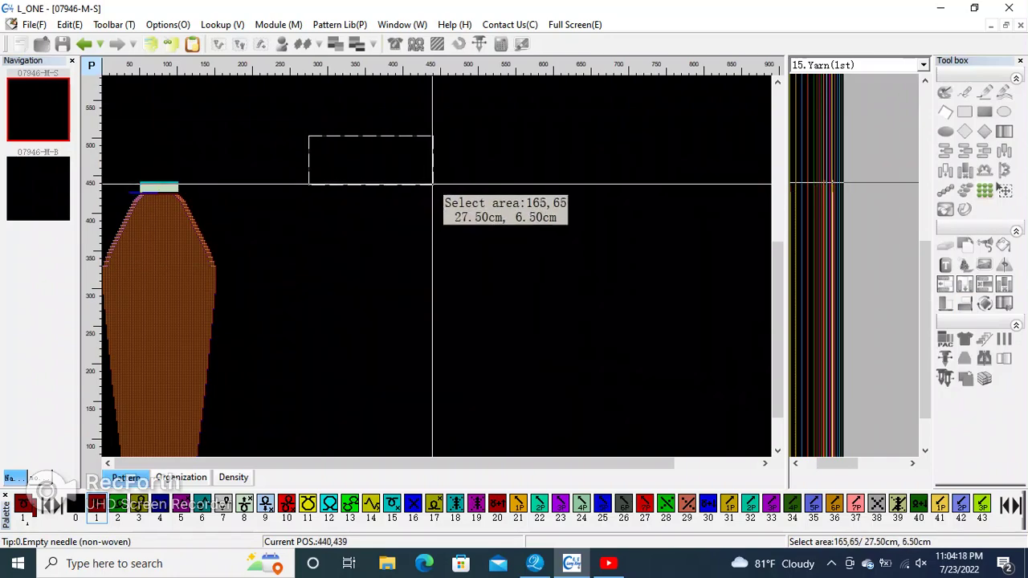
- Compile the front program: Compile OK with 612 rows, width 151, 98% efficiency
scroll(142, 211, "up", 3)
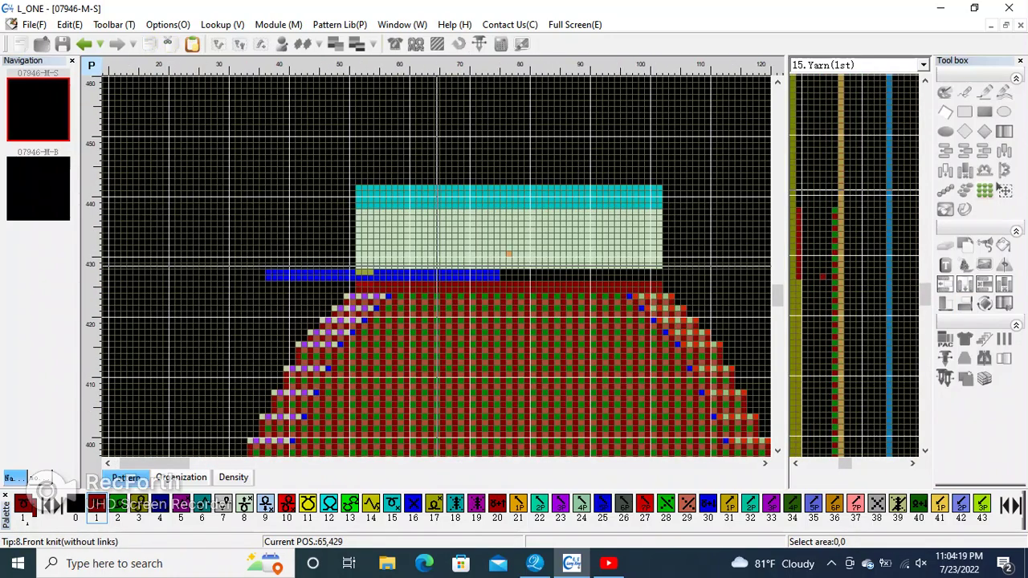
left_click(999, 188)
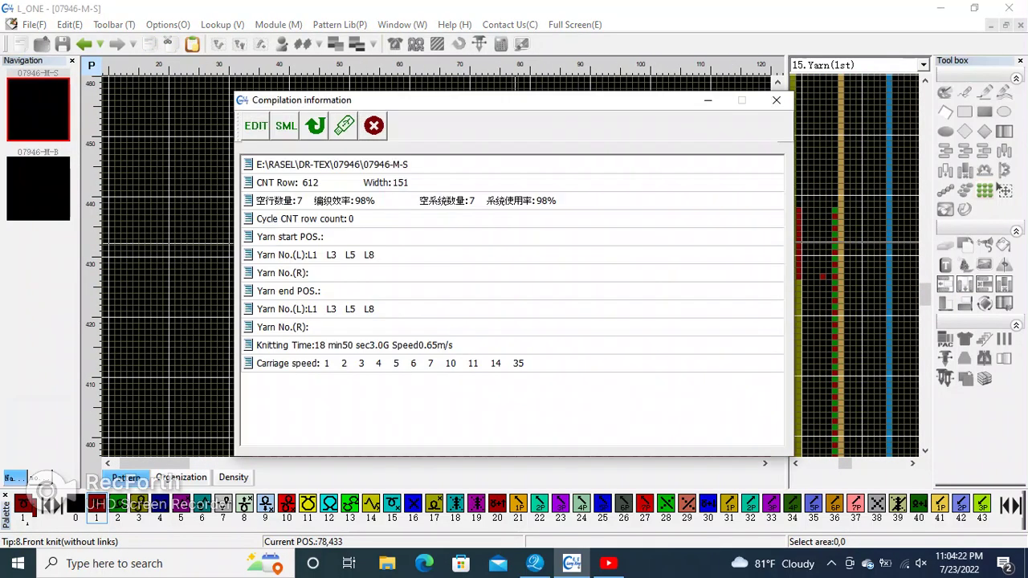
left_click(373, 125)
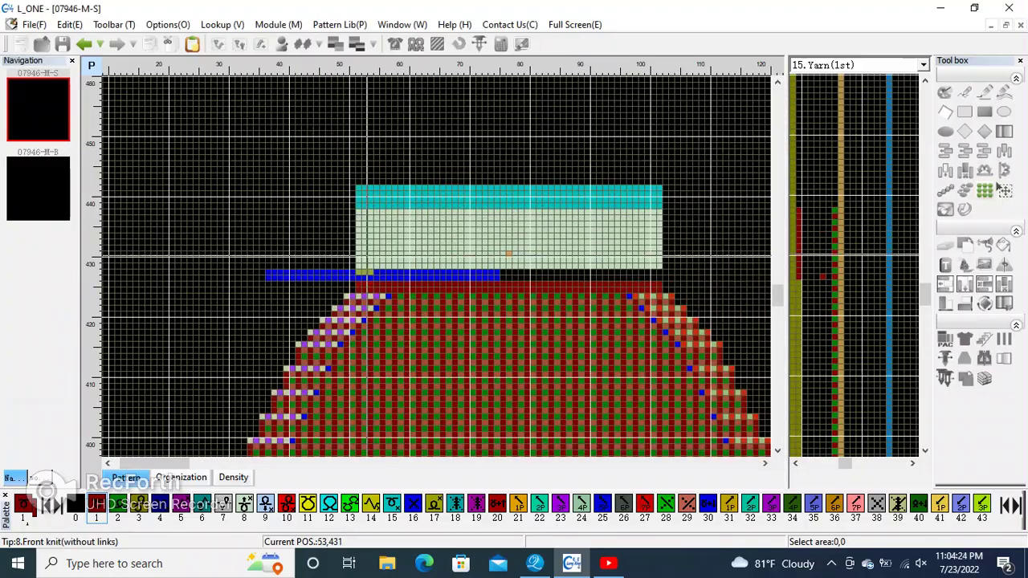
scroll(160, 245, "down", 2)
scroll(144, 318, "up", 3)
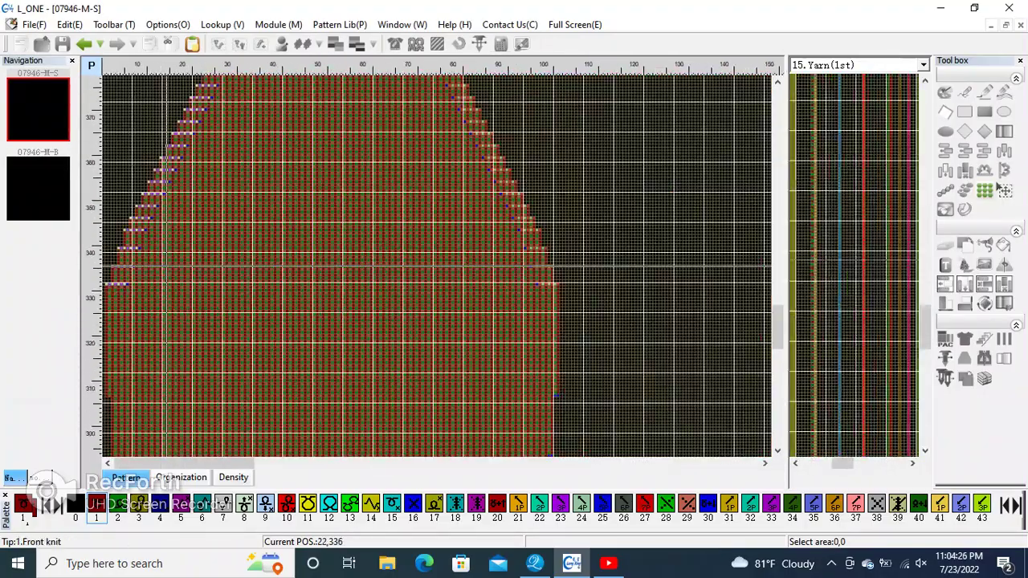
scroll(347, 266, "up", 2)
scroll(136, 249, "up", 2)
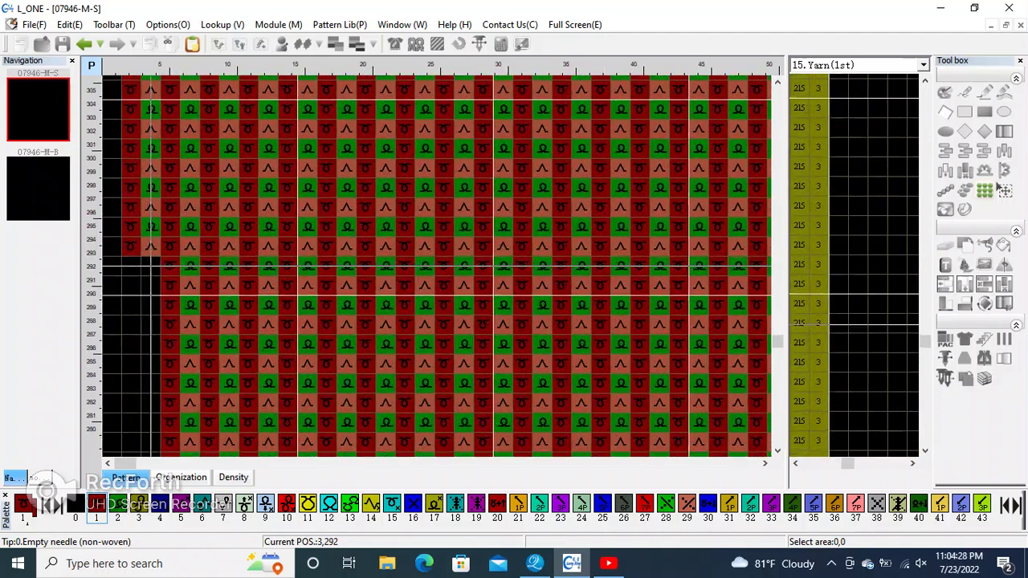
scroll(141, 248, "down", 2)
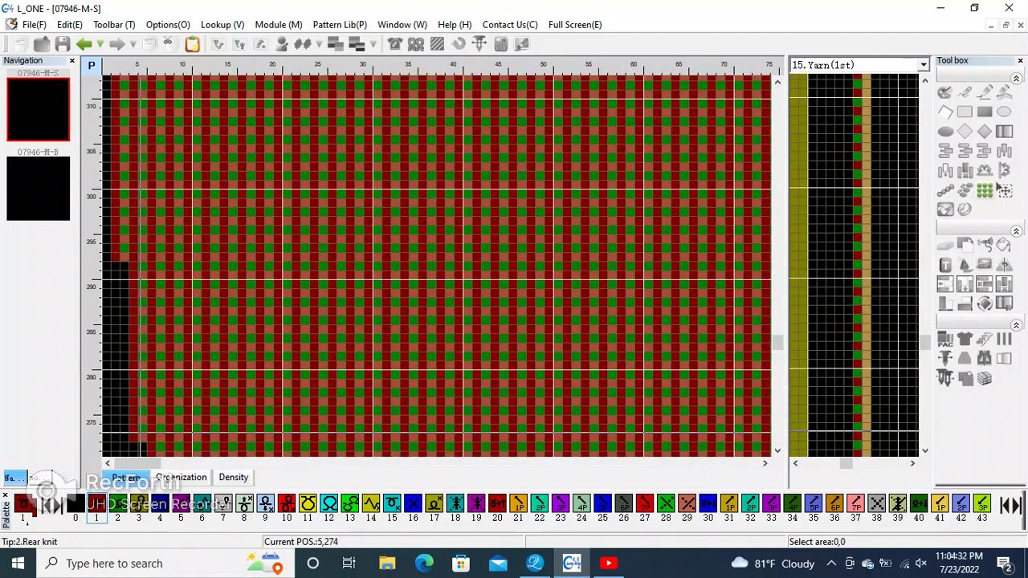
scroll(155, 267, "up", 2)
scroll(155, 266, "up", 1)
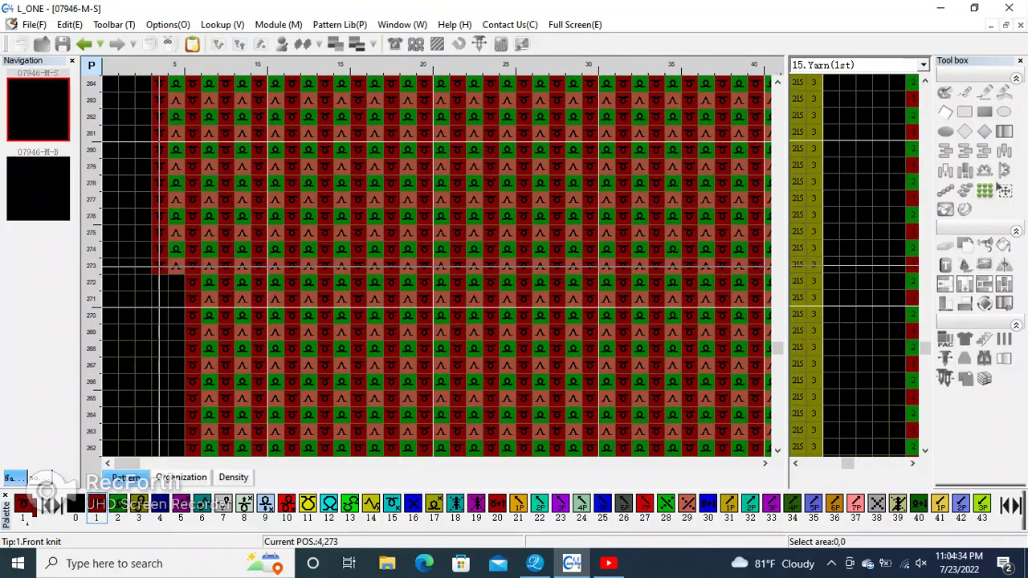
scroll(158, 265, "down", 2)
scroll(158, 265, "down", 1)
scroll(160, 265, "up", 1)
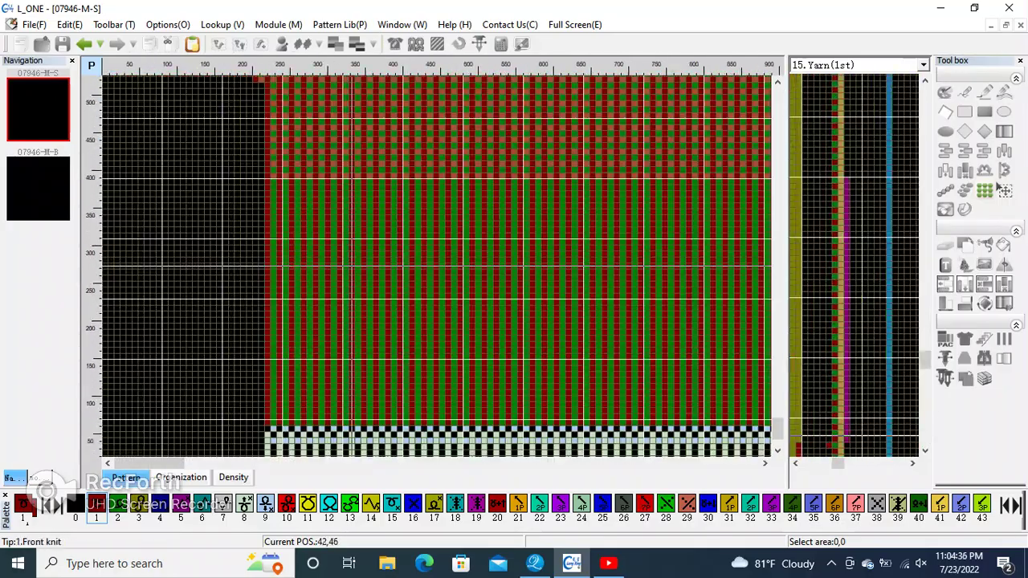
scroll(161, 265, "down", 1)
scroll(160, 265, "down", 2)
scroll(308, 330, "up", 3)
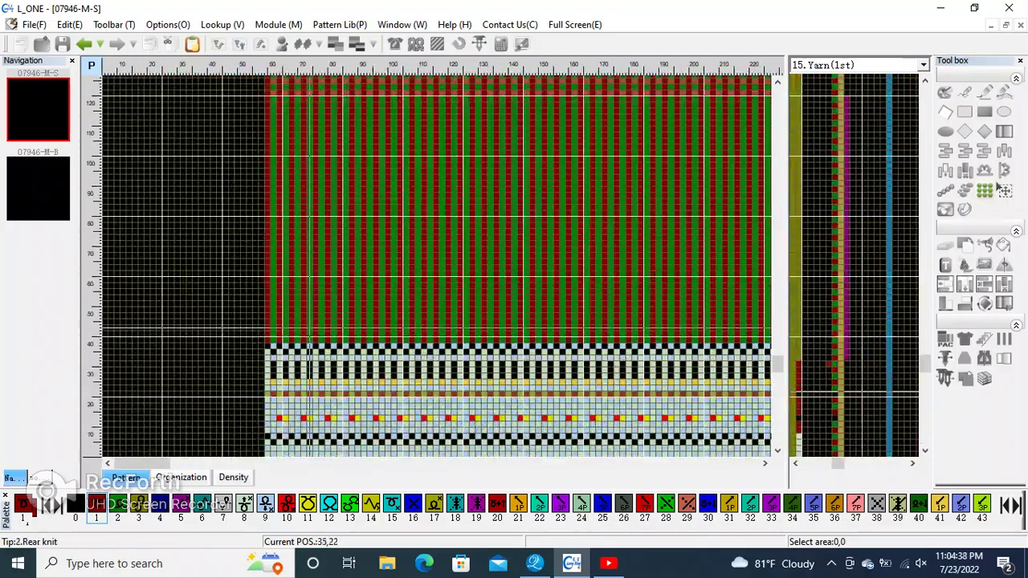
scroll(308, 329, "up", 1)
scroll(433, 257, "up", 1)
scroll(438, 261, "up", 1)
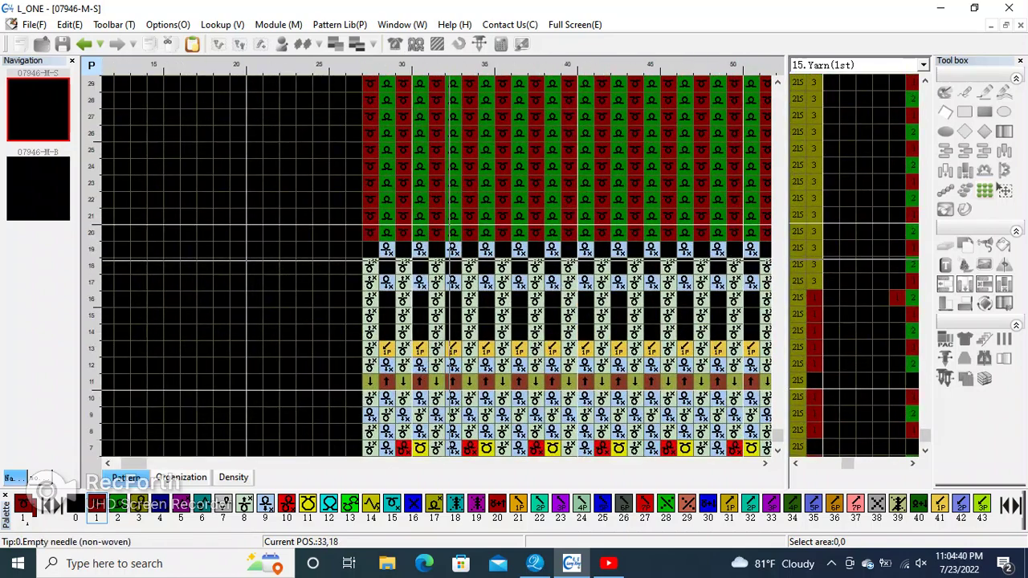
scroll(473, 251, "down", 1)
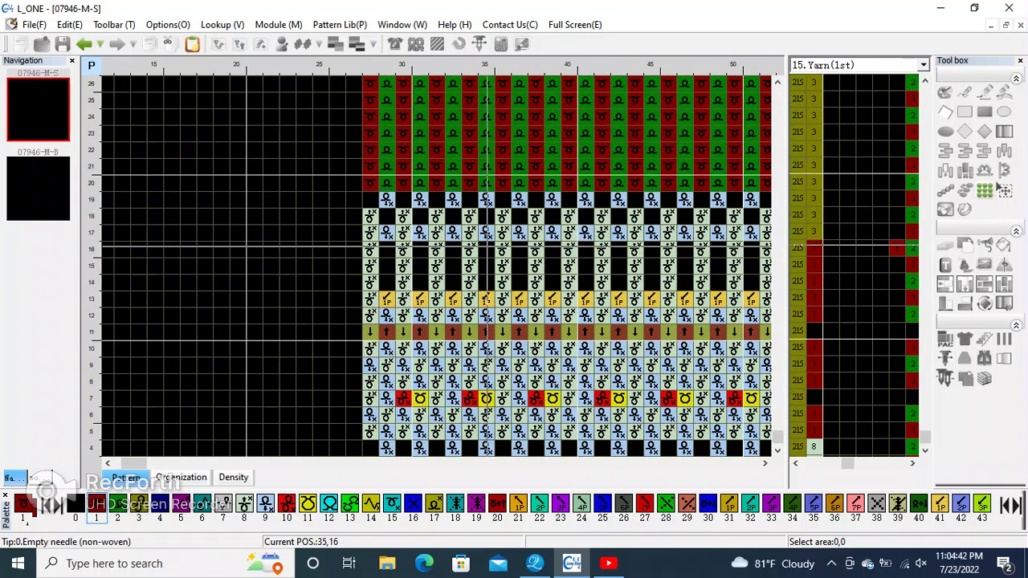
scroll(481, 245, "down", 1)
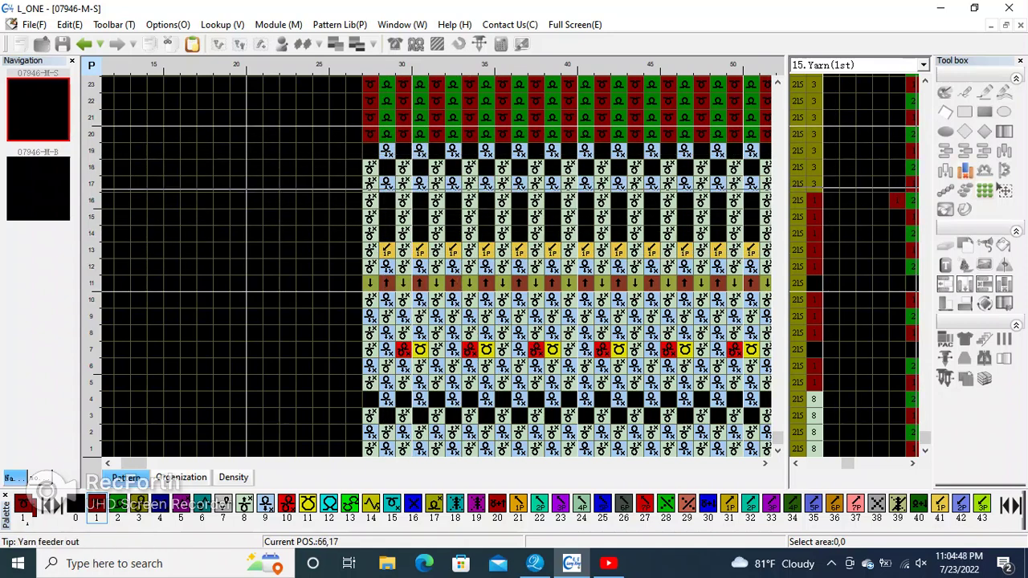
scroll(233, 279, "up", 1, "ctrl")
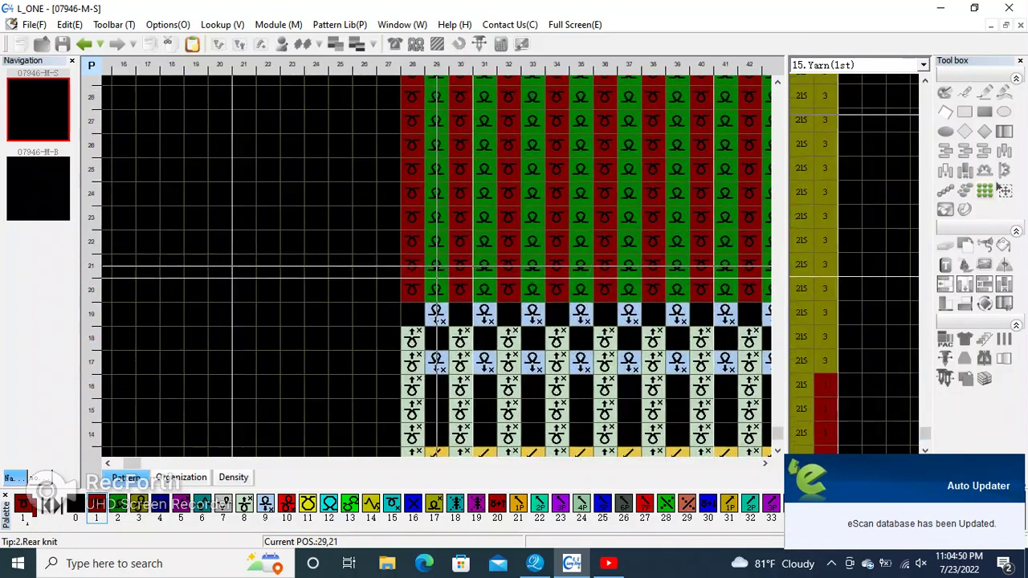
scroll(233, 279, "down", 1, "ctrl")
mouse_move(408, 306)
left_mouse_down()
mouse_move(438, 265)
mouse_move(437, 241)
left_mouse_up()
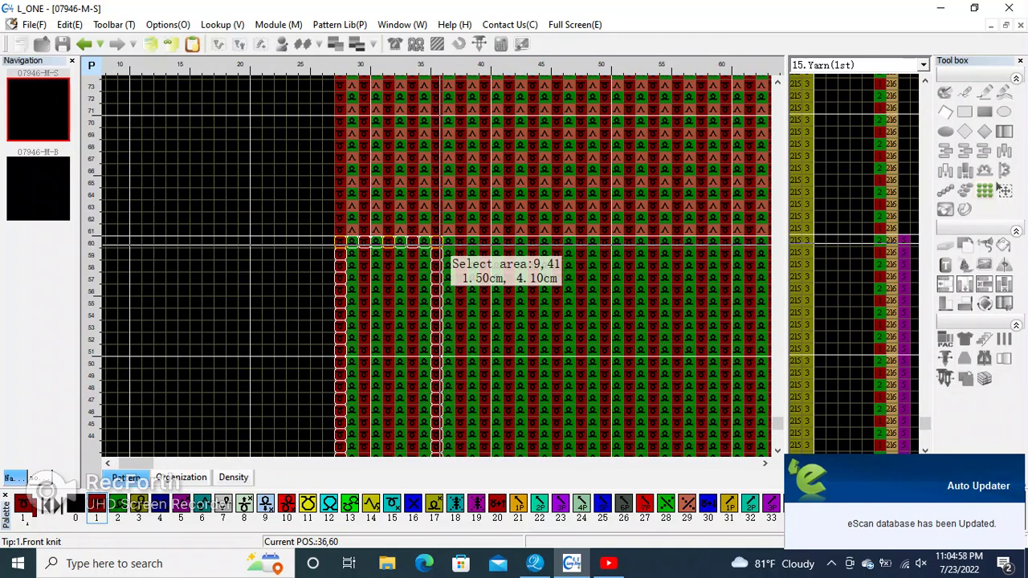
scroll(437, 241, "down", 1, "ctrl")
scroll(437, 242, "down", 2, "ctrl")
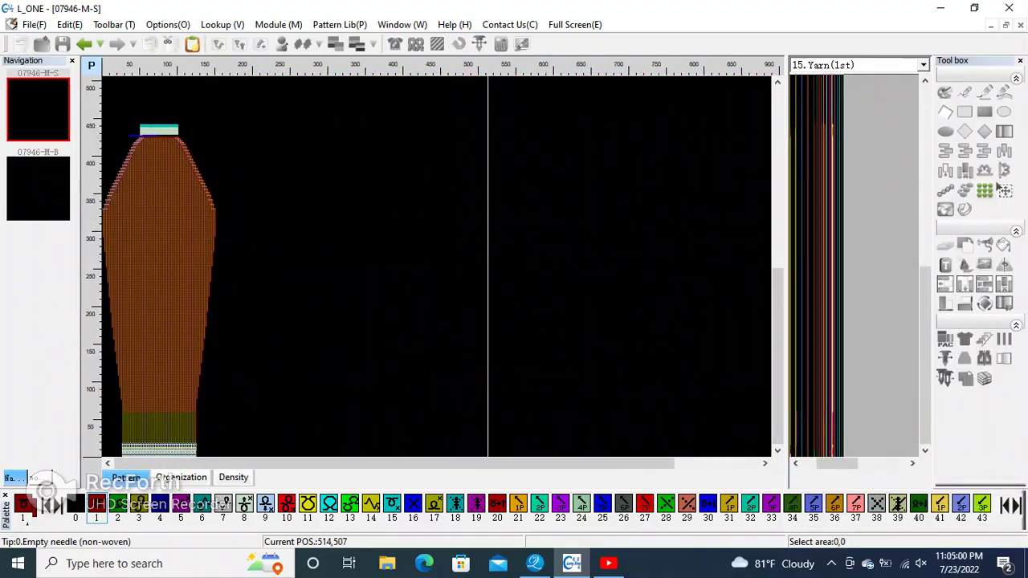
scroll(102, 157, "up", 1, "ctrl")
scroll(103, 157, "up", 1, "ctrl")
scroll(103, 156, "up", 1, "ctrl")
scroll(120, 423, "up", 1, "ctrl")
scroll(1002, 189, "up", 1, "ctrl")
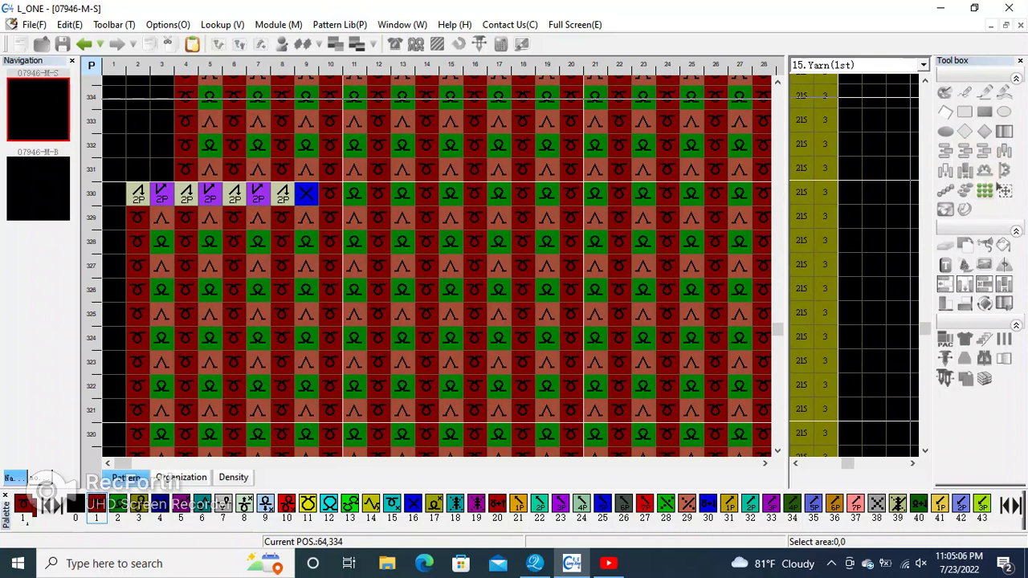
- Choose Insert stitch and enter 10 as the number of stitches to insert
left_click(1002, 188)
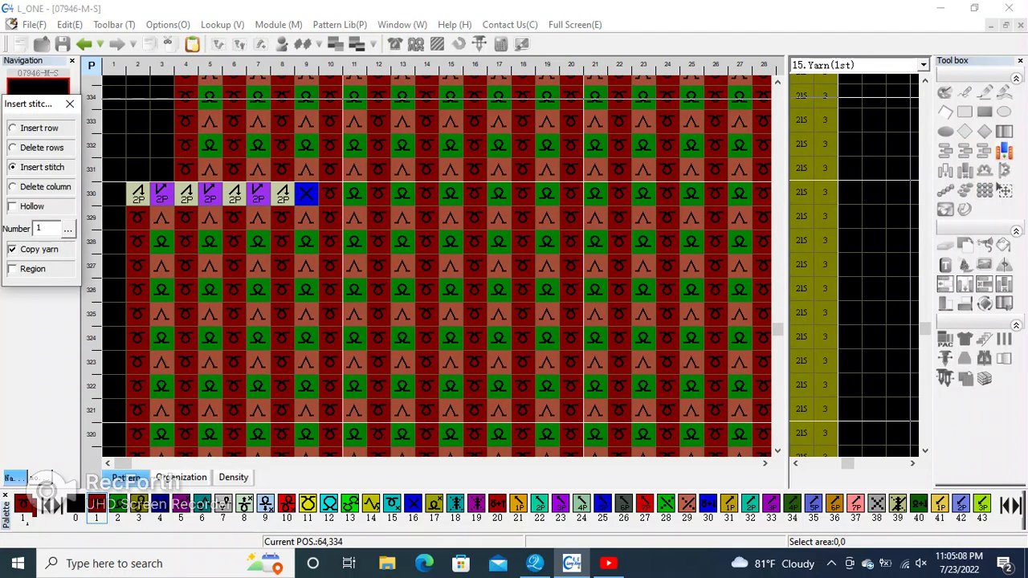
left_click(68, 228)
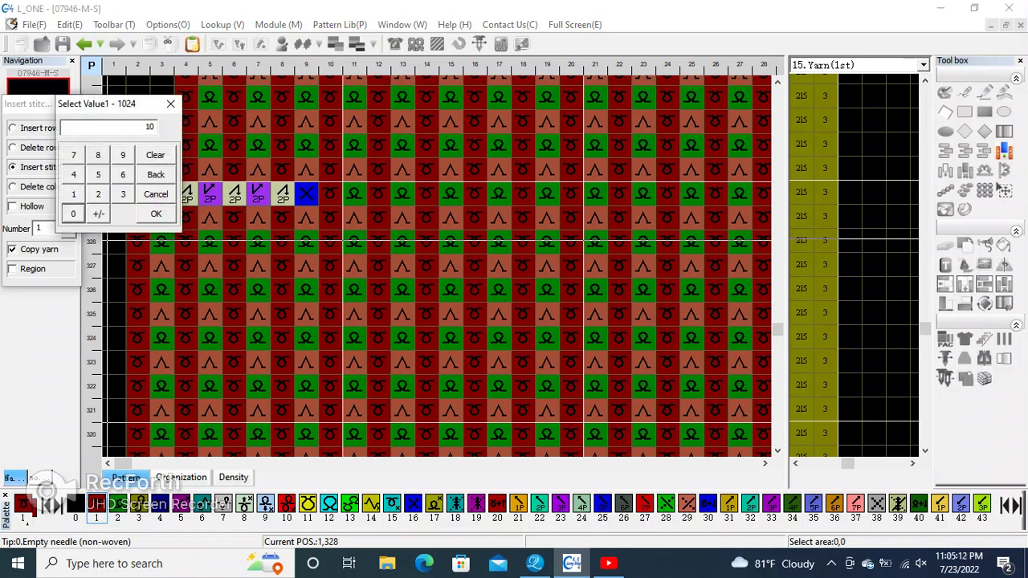
key("Return")
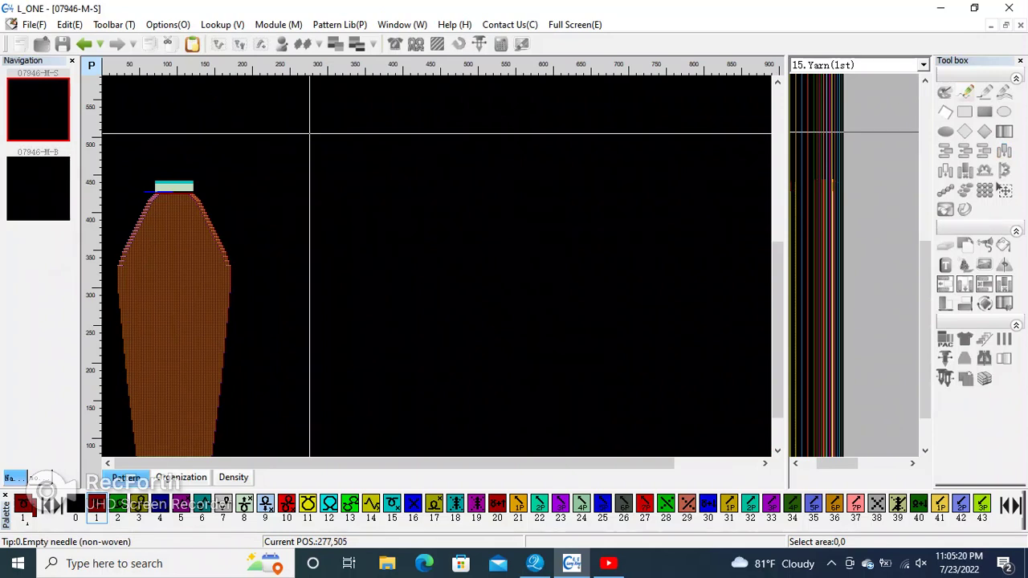
- Recompile with F9 to Compile OK at 612 rows, then bring up the screen recorder controls
key("F9")
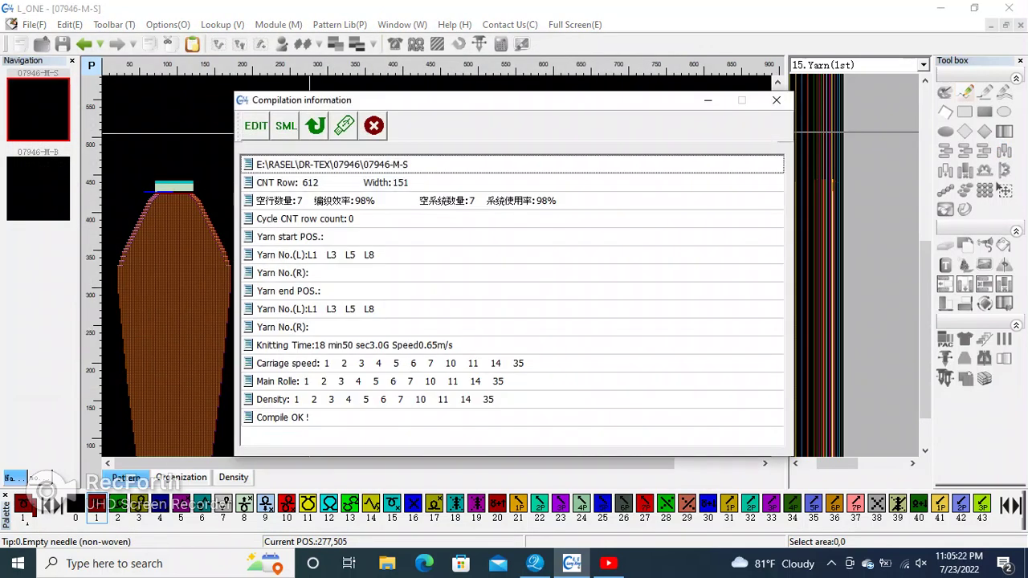
key("Escape")
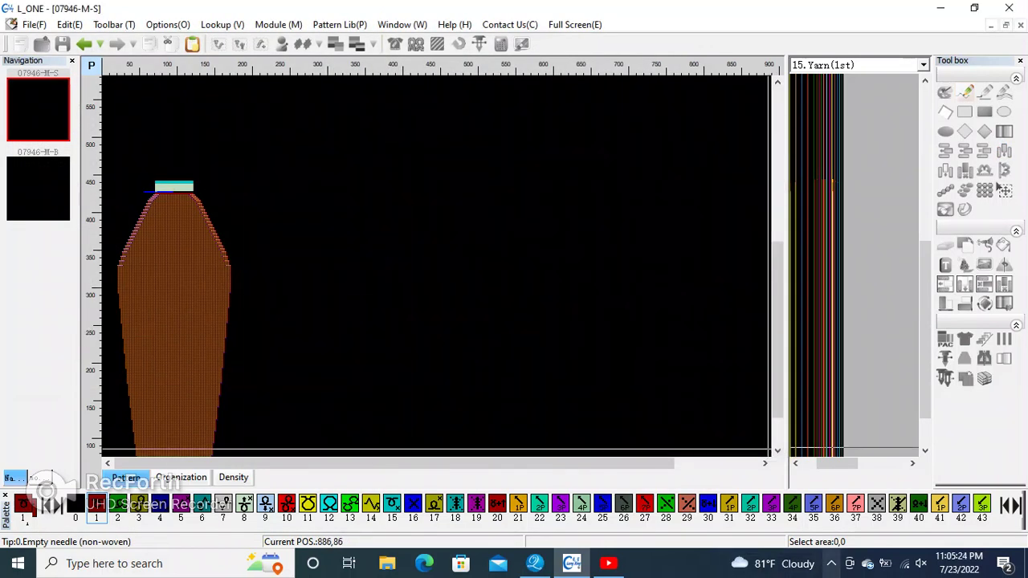
left_click(831, 563)
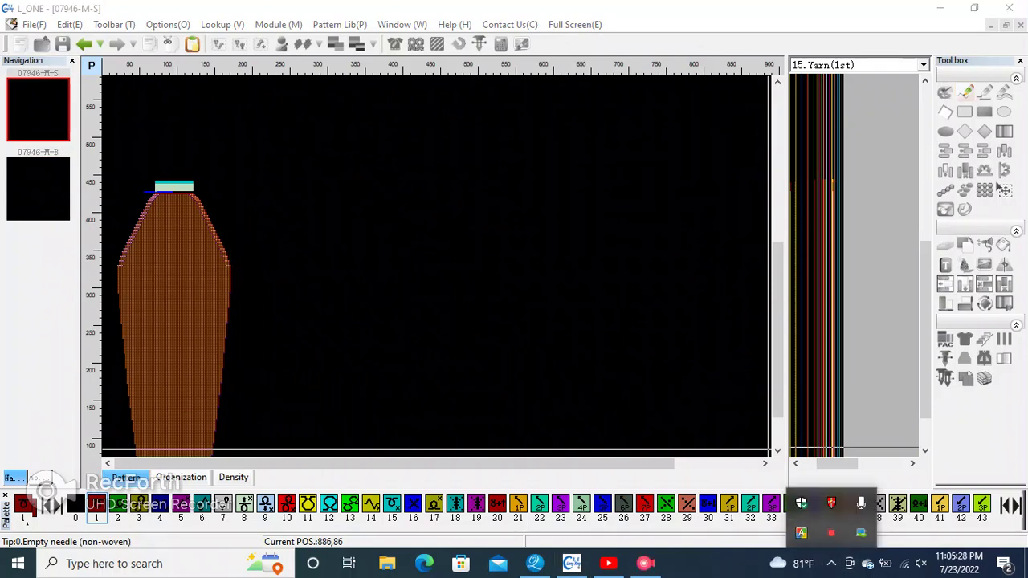
left_click(645, 562)
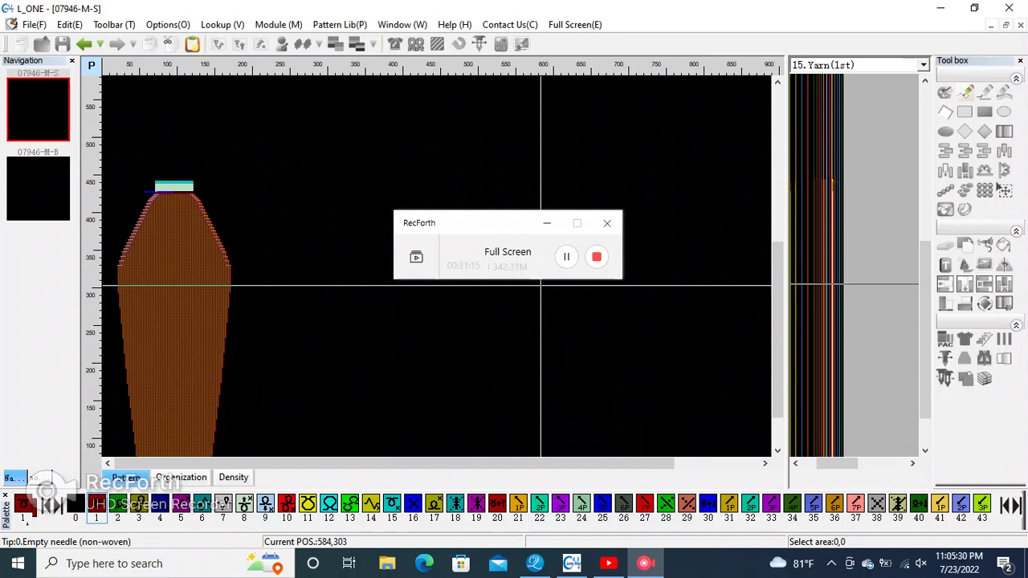